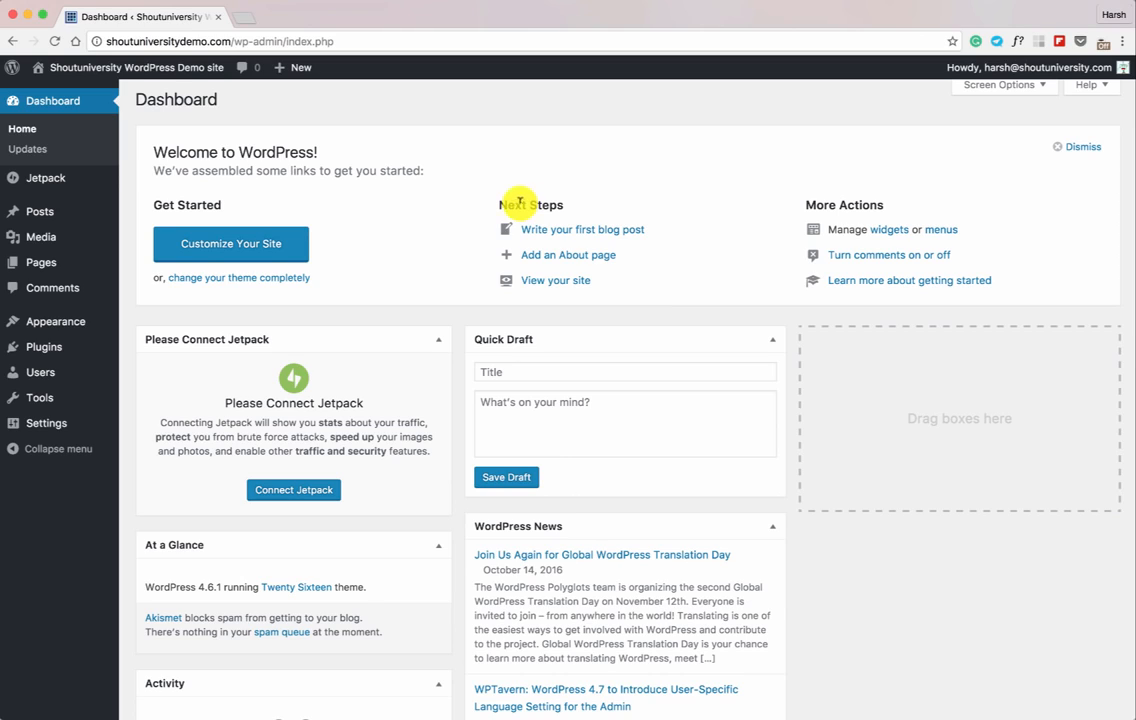
# Search Add New plugins for 'yoast Seo', then install and activate Yoast SEO
pyautogui.moveTo(101, 347)
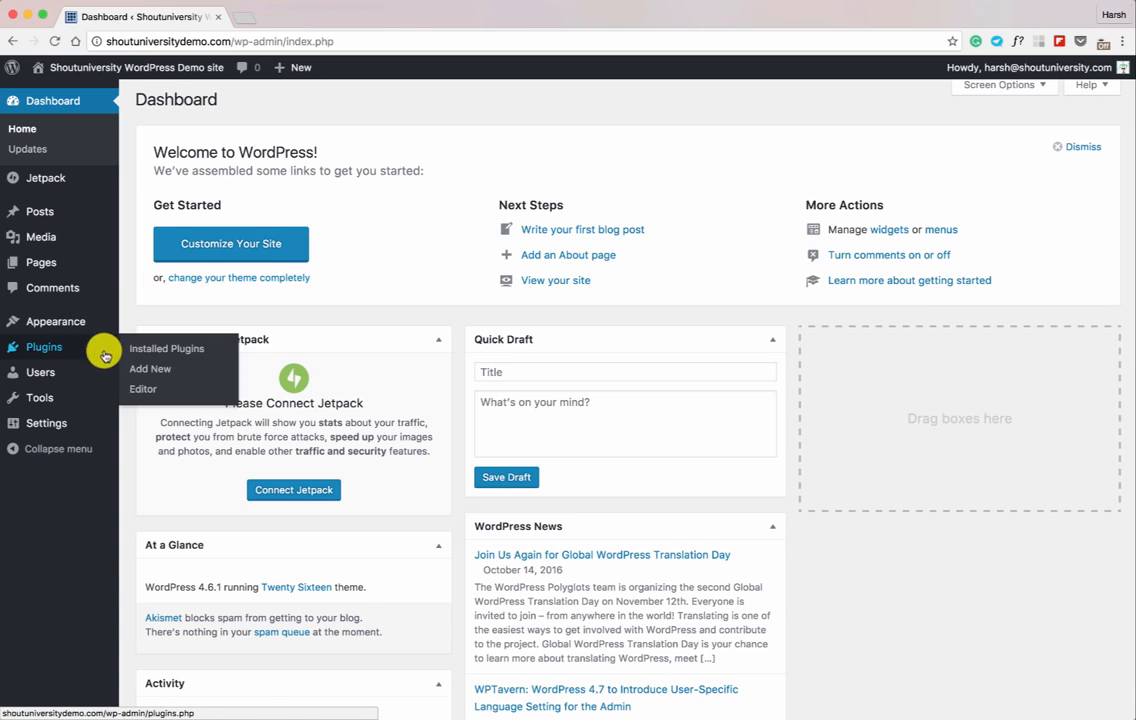
pyautogui.click(143, 369)
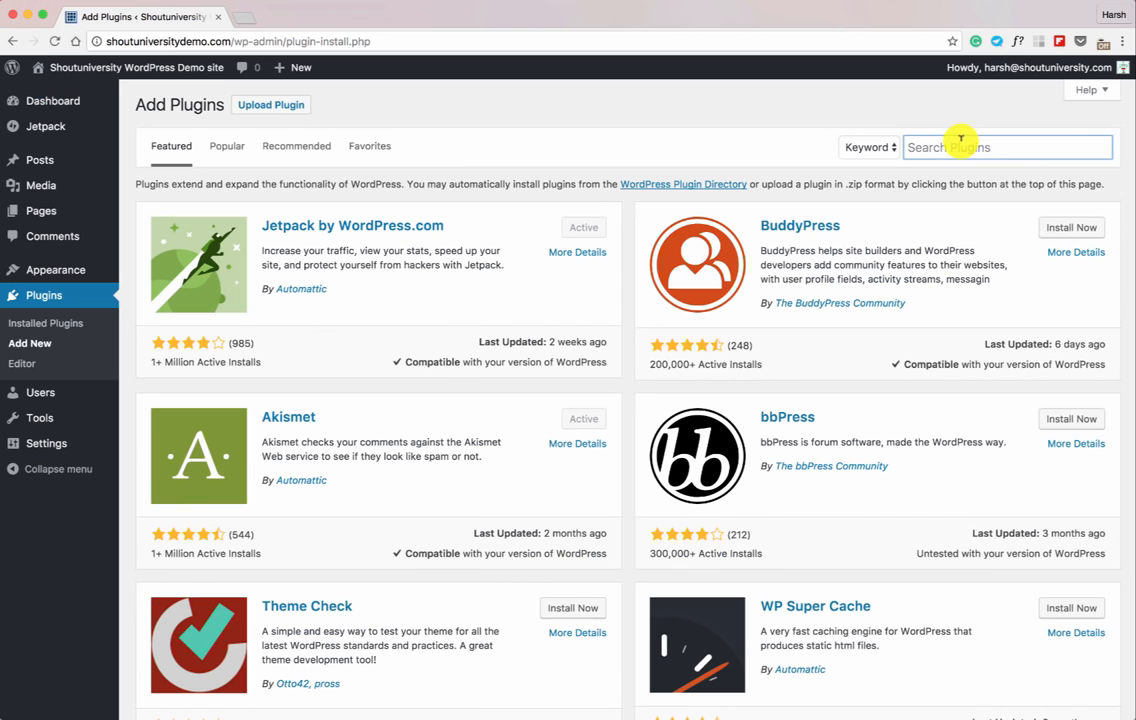
pyautogui.click(960, 142)
pyautogui.write('yoast Seo')
pyautogui.click(556, 225)
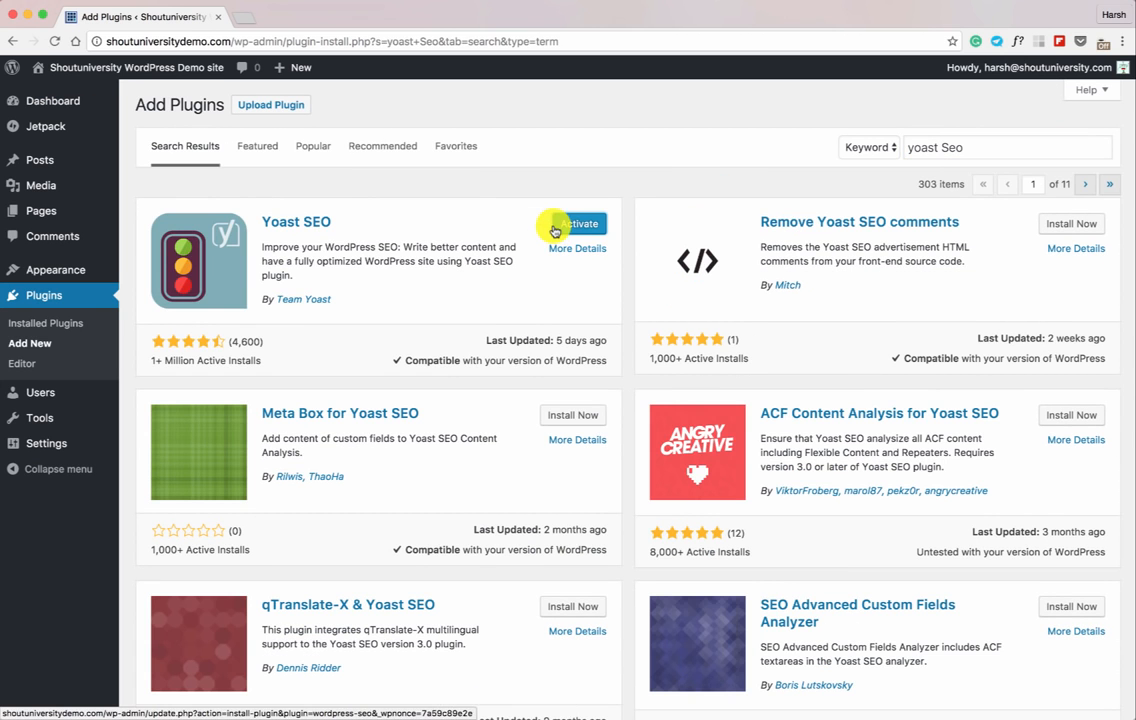
pyautogui.click(583, 227)
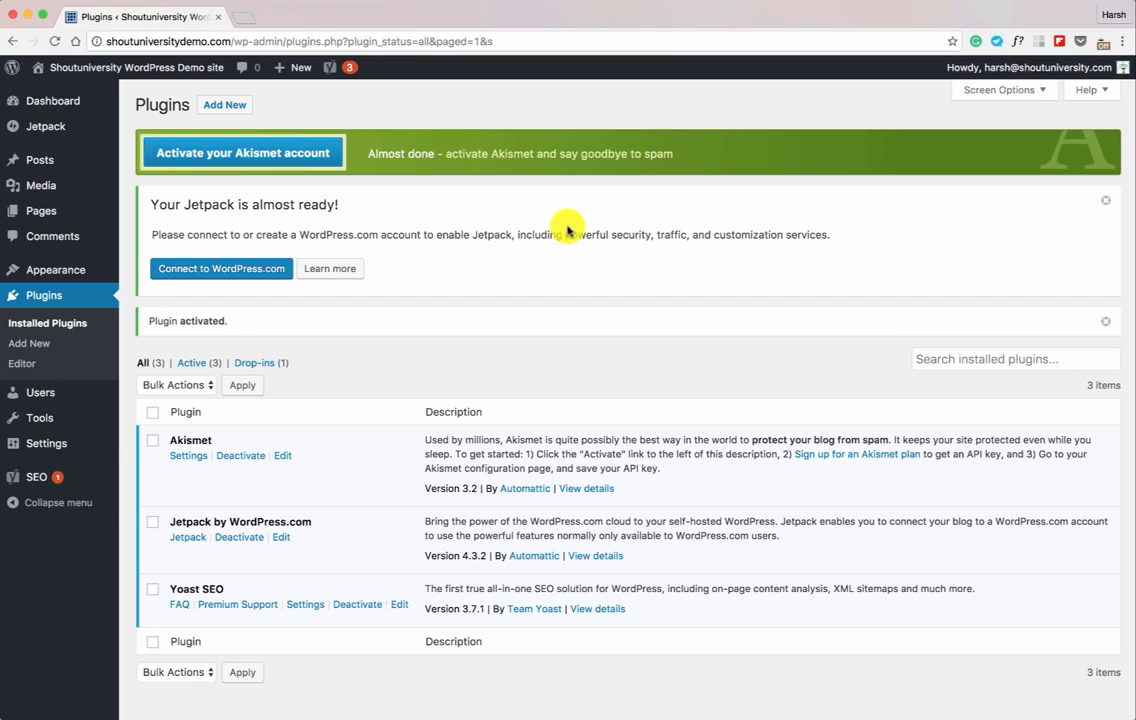
# Go to the Yoast SEO dashboard's General settings and show the Features options
pyautogui.moveTo(72, 477)
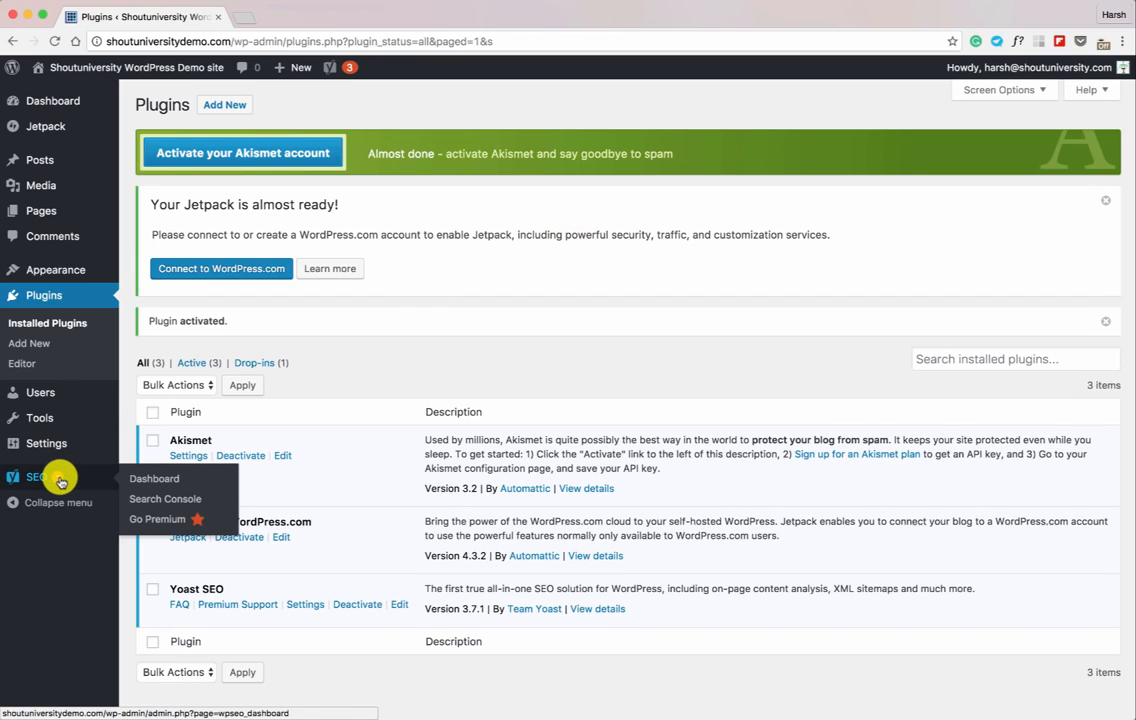
pyautogui.click(154, 478)
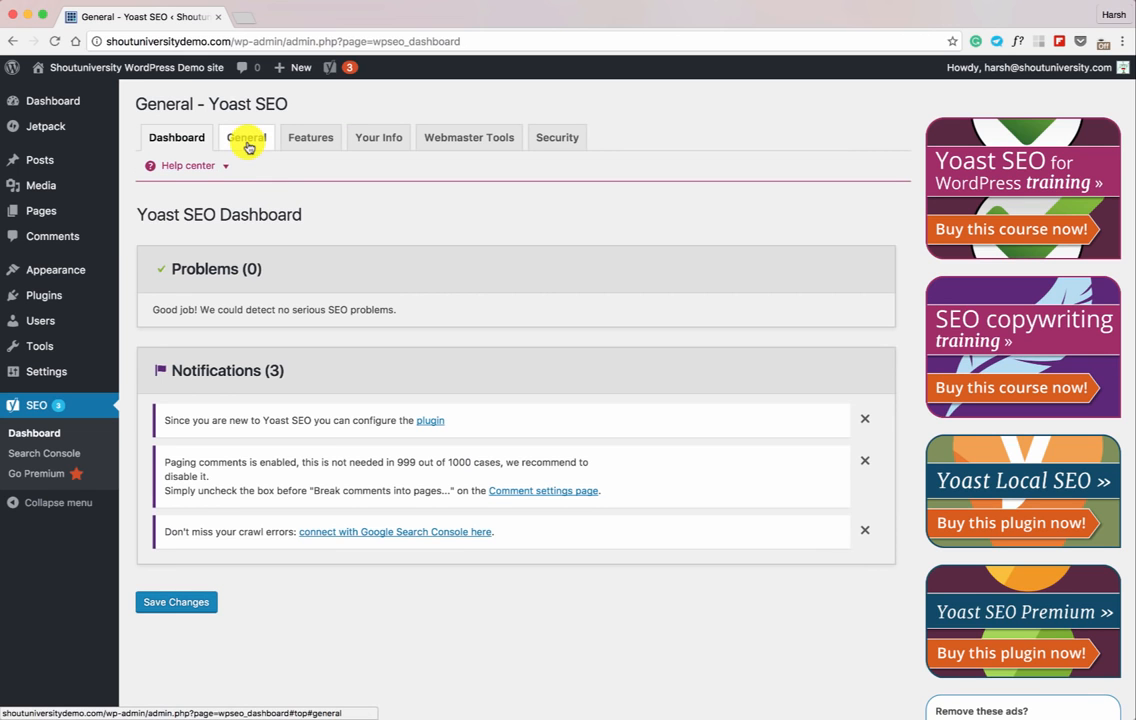
pyautogui.click(247, 140)
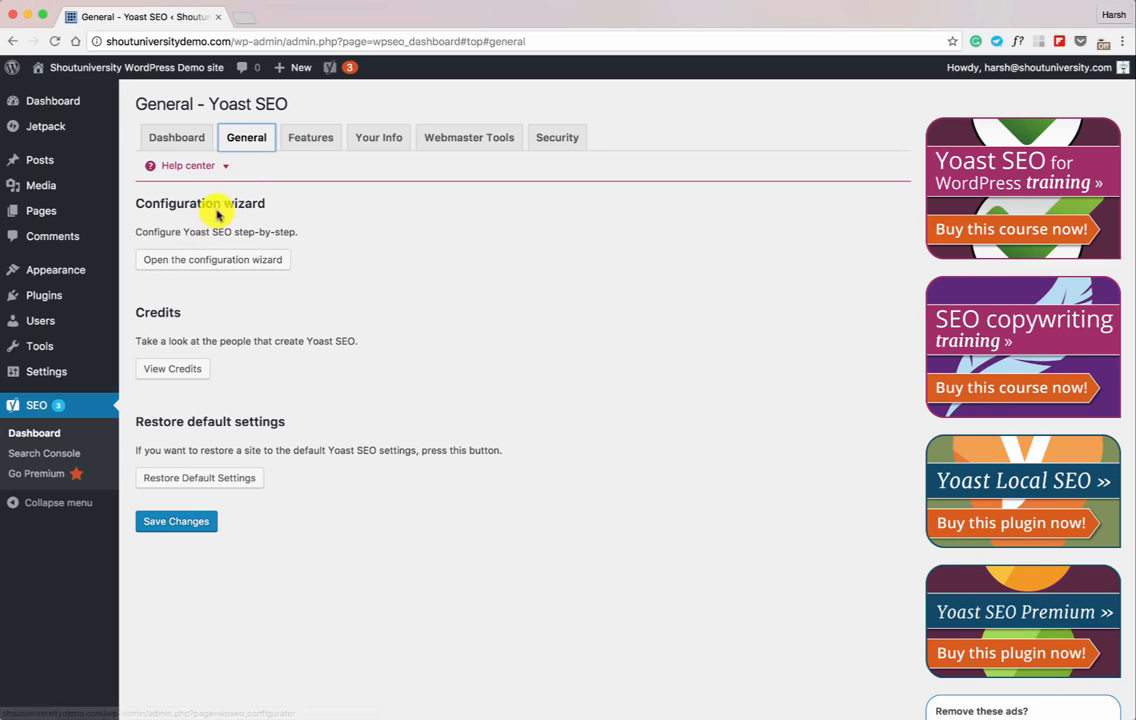
pyautogui.click(305, 141)
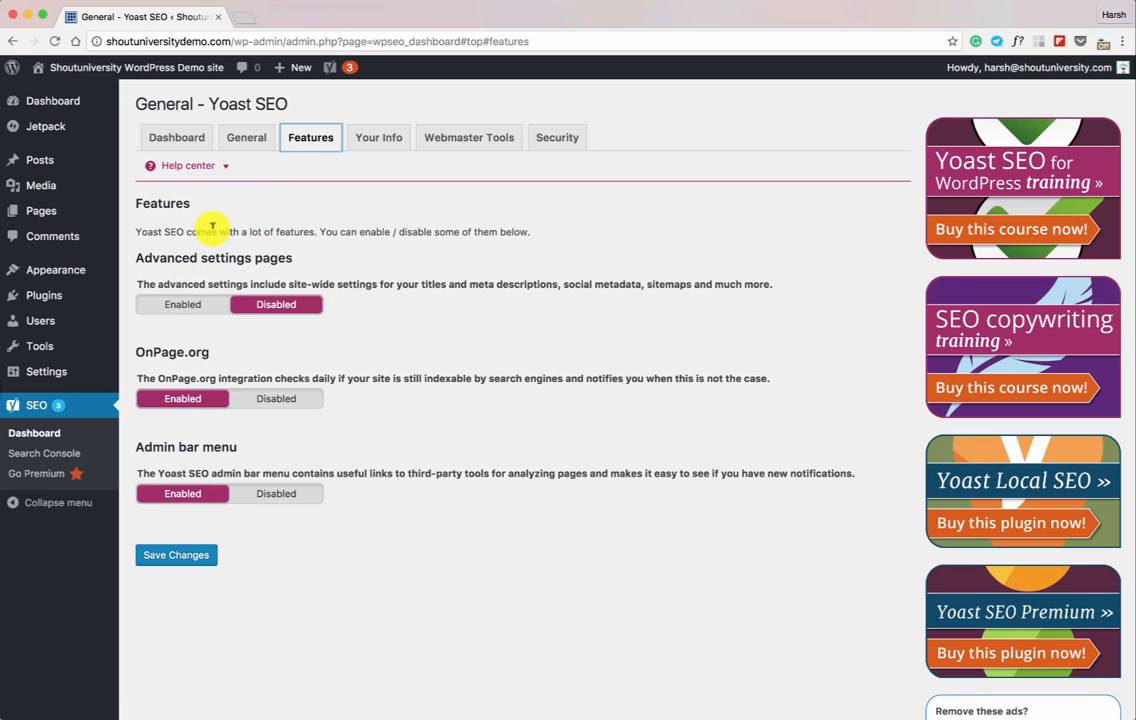
# Enable advanced settings pages, disable OnPage.org and the admin bar menu, and save the features
pyautogui.click(188, 306)
pyautogui.click(162, 557)
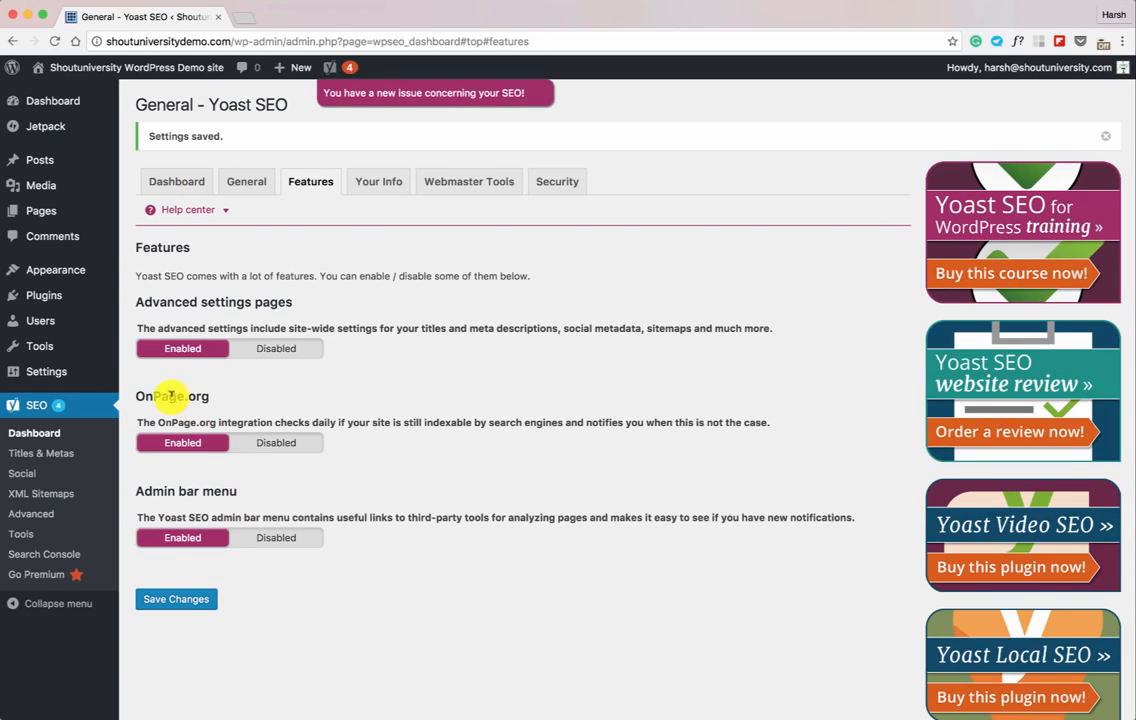
pyautogui.click(277, 440)
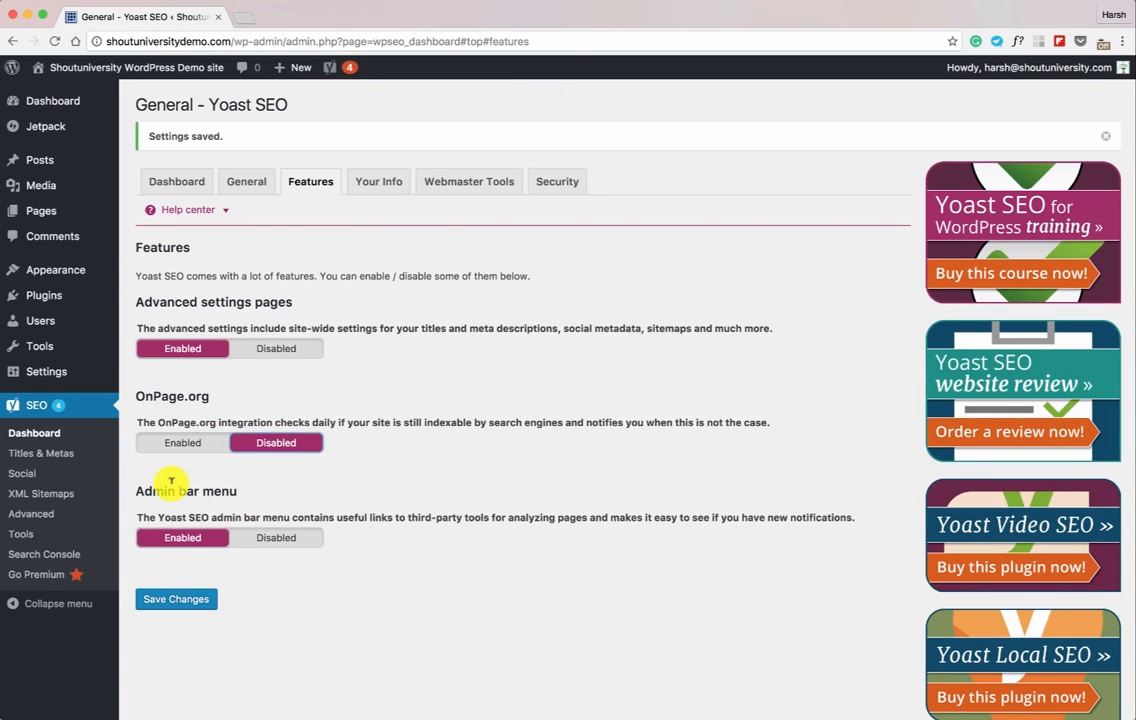
pyautogui.click(272, 538)
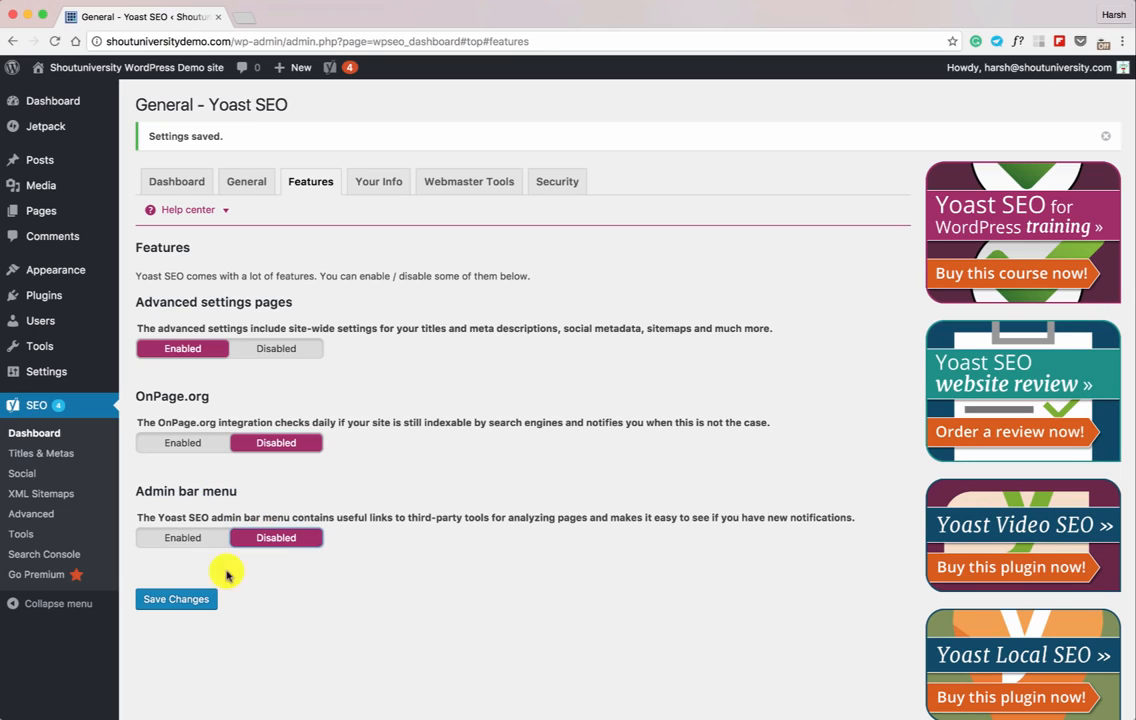
pyautogui.click(180, 600)
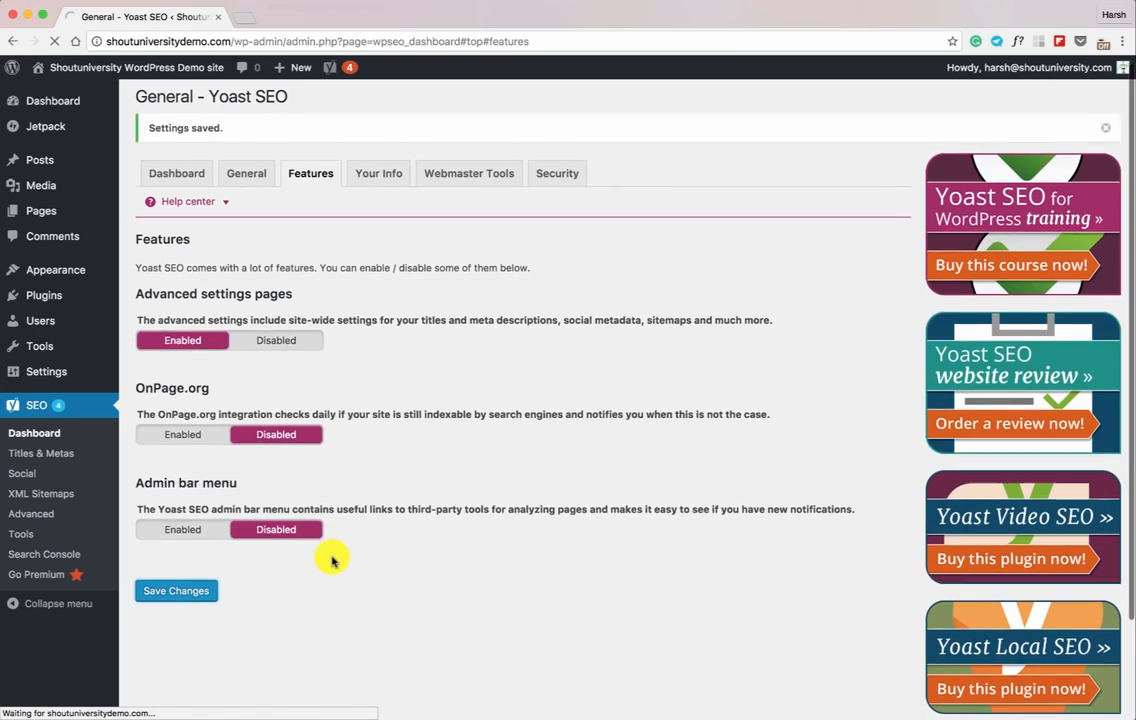
pyautogui.click(262, 190)
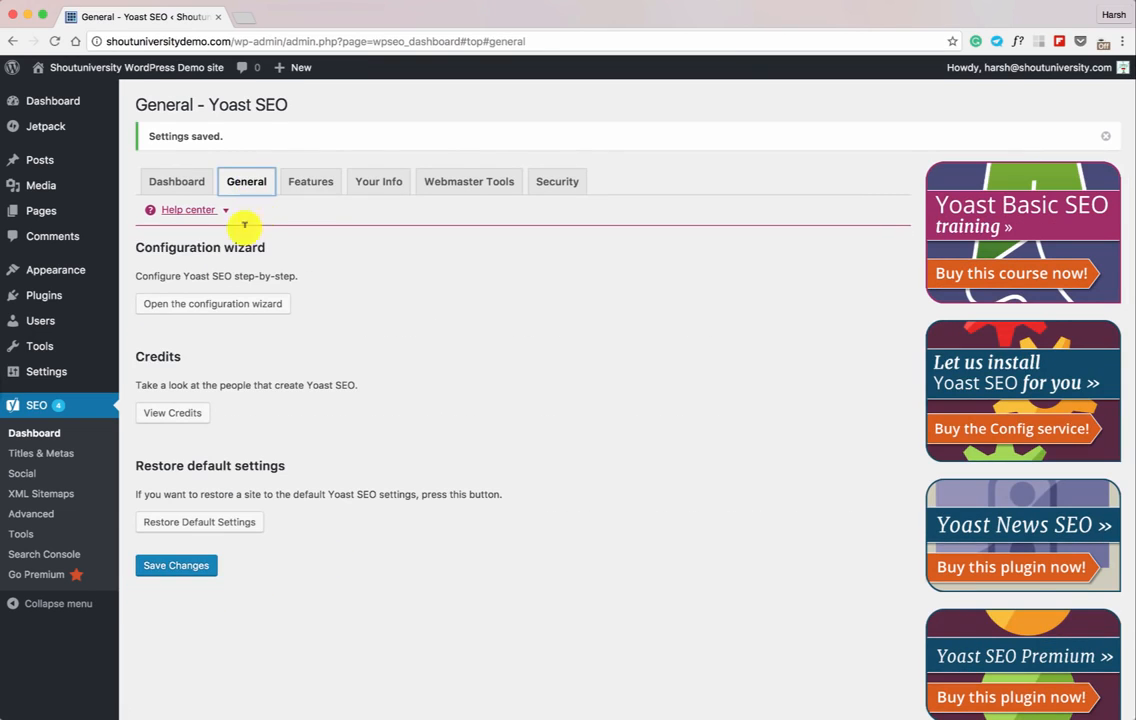
# Start the Yoast configuration wizard and declare the site a Production blog
pyautogui.click(224, 302)
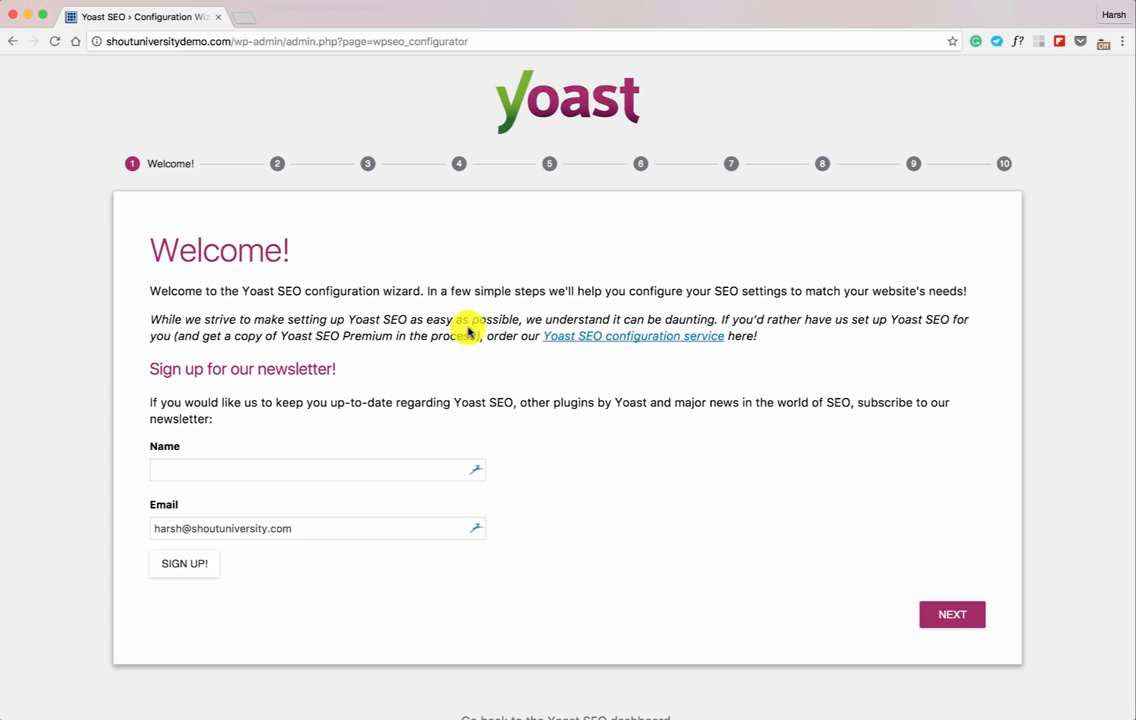
pyautogui.click(940, 614)
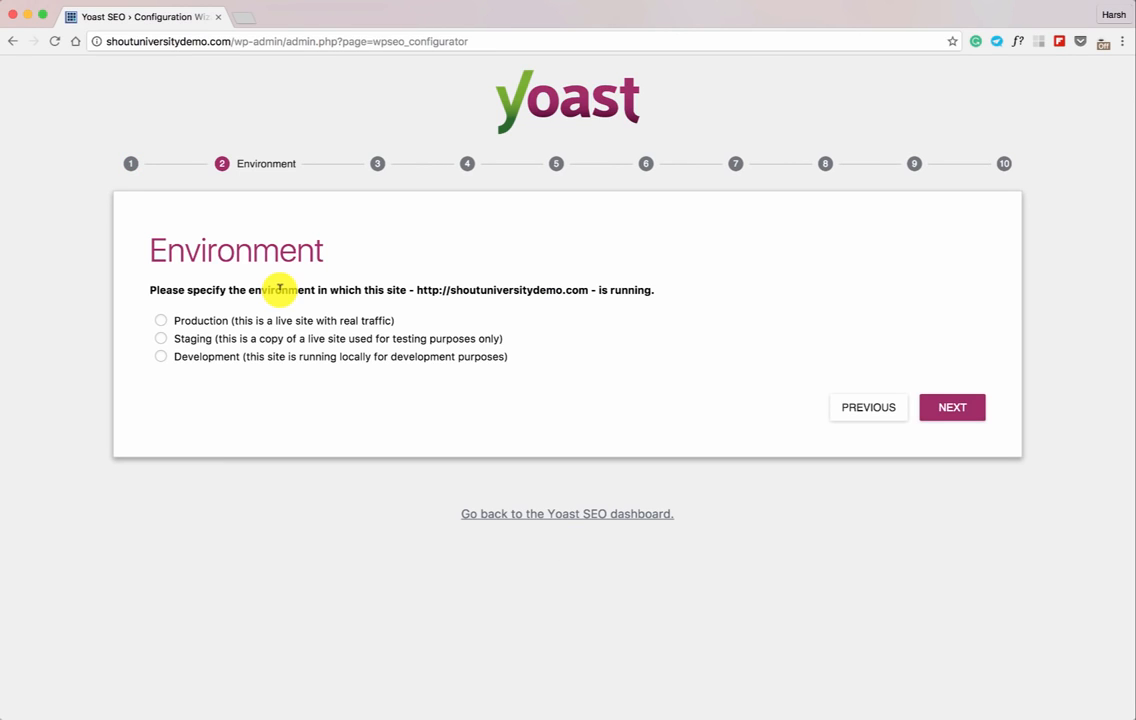
pyautogui.click(200, 322)
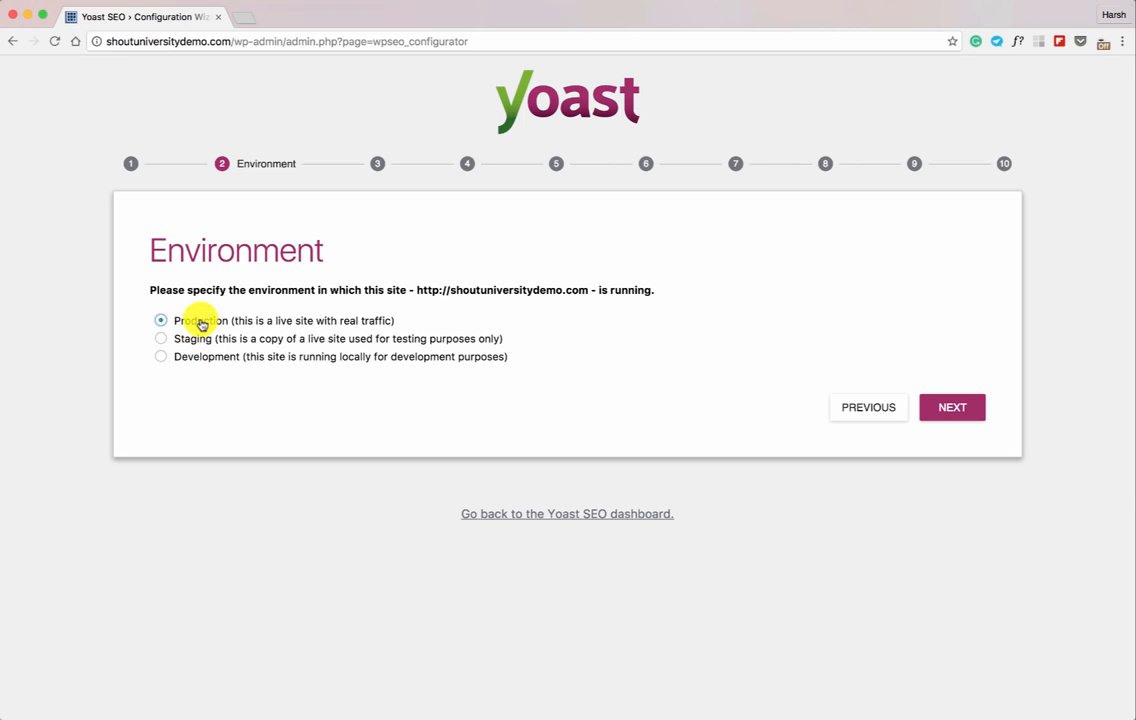
pyautogui.click(947, 407)
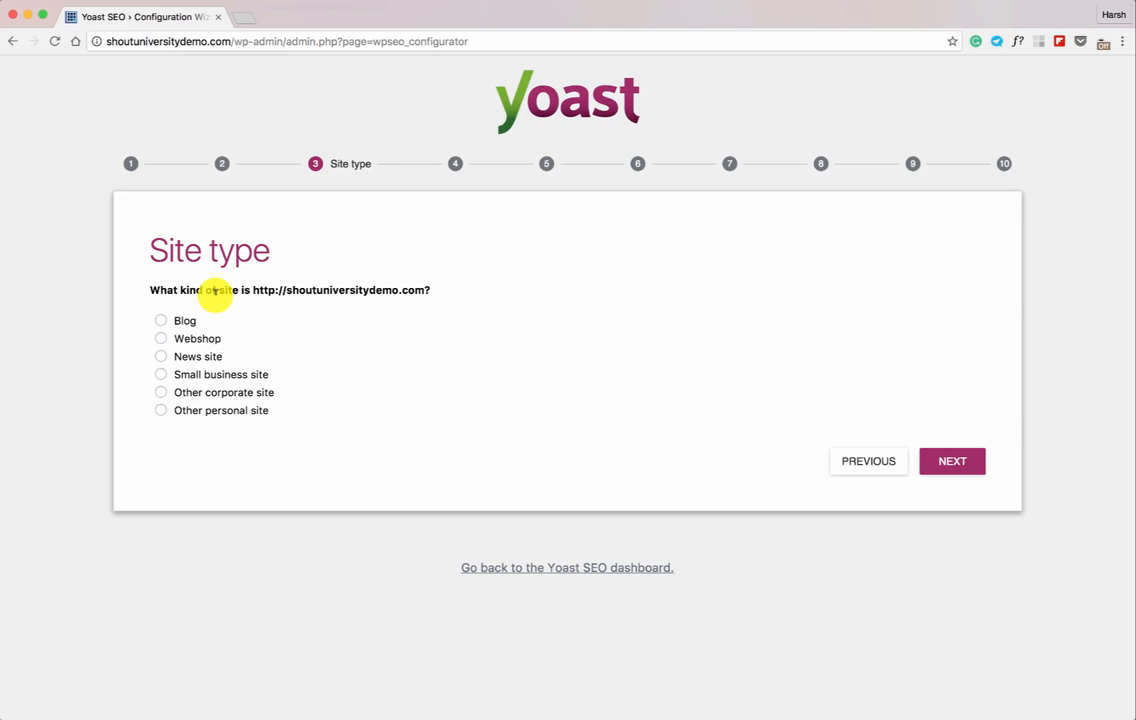
pyautogui.click(162, 322)
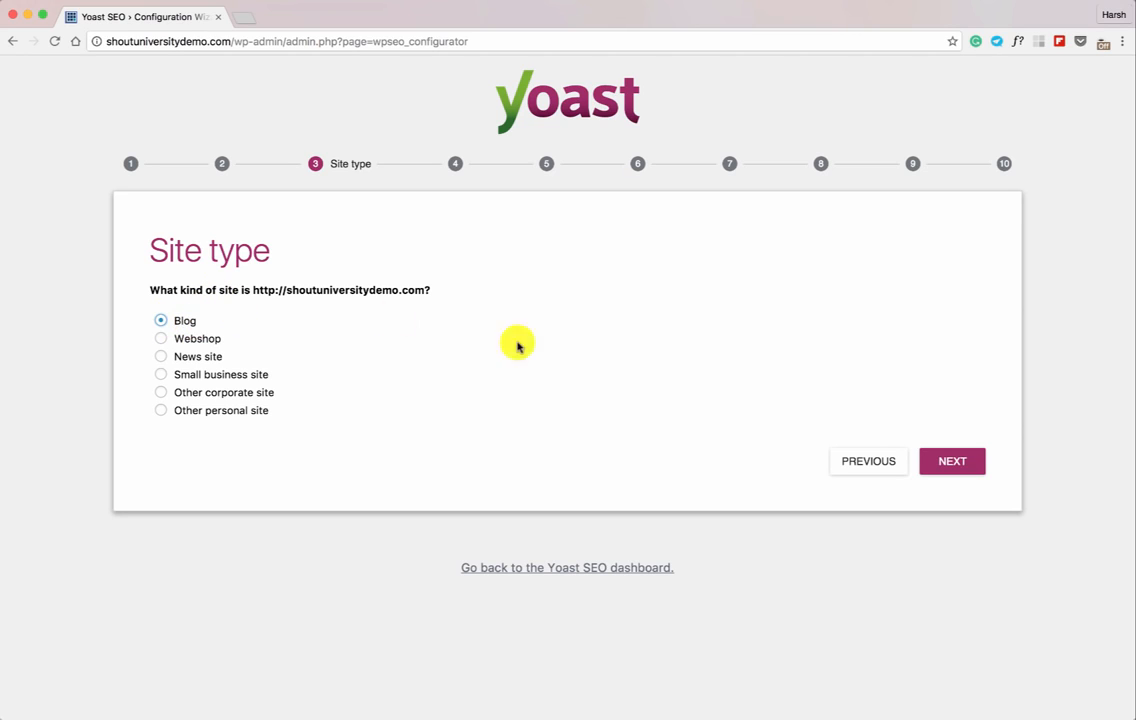
pyautogui.click(946, 463)
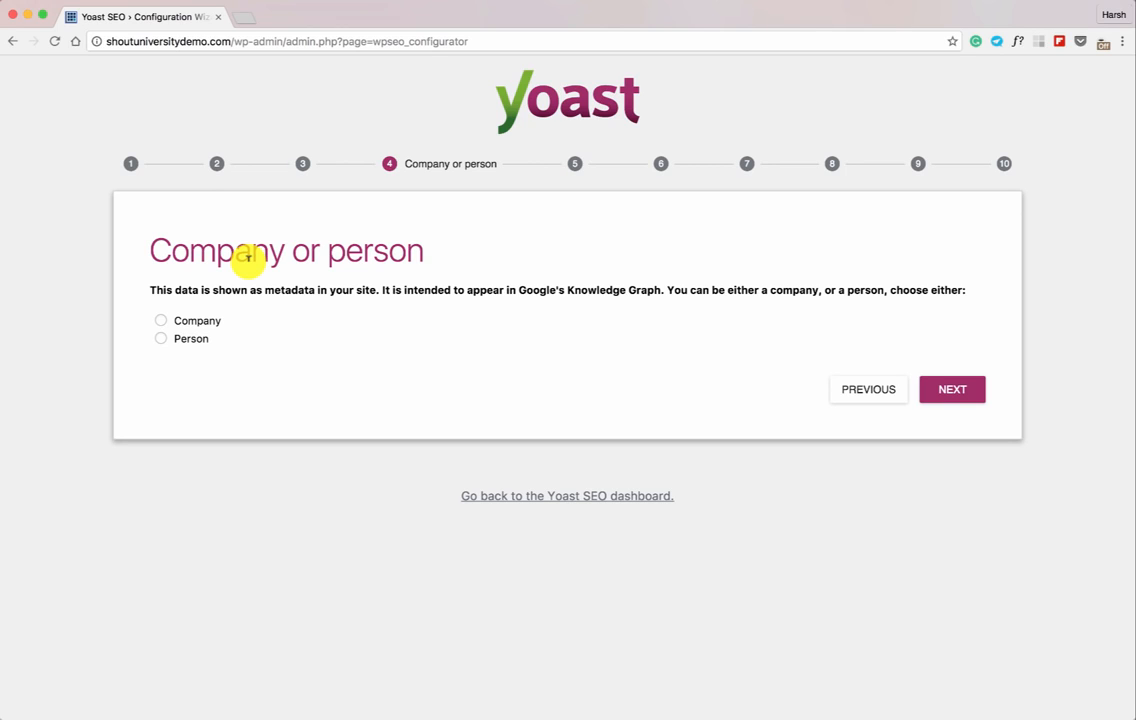
# Mark the site as run by a Company named ShoutUniversity
pyautogui.click(160, 322)
pyautogui.click(234, 393)
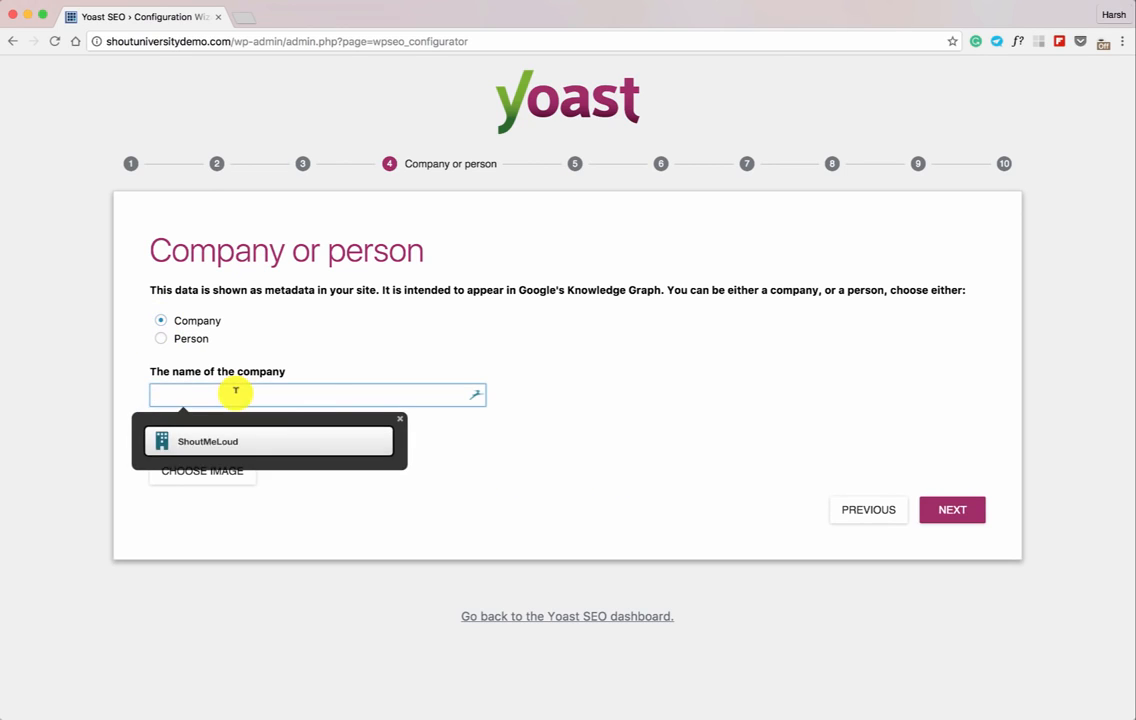
pyautogui.write('ShoutUniversity')
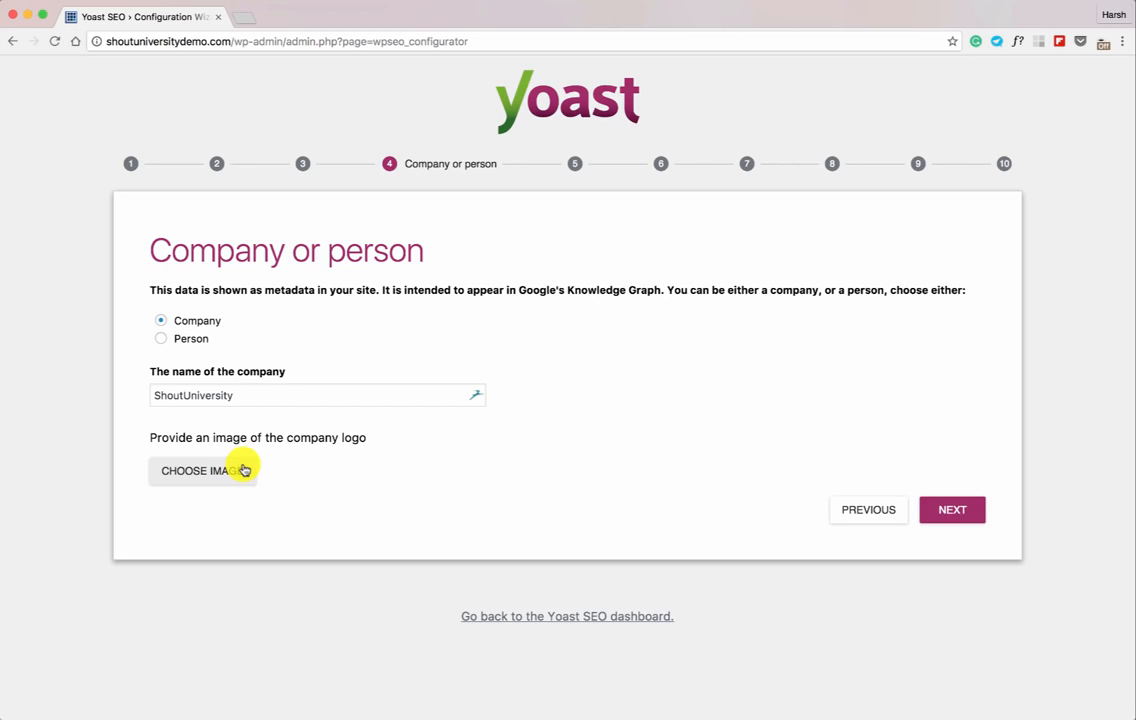
# Add the site's Twitter username in the social profiles step and continue to post type visibility
pyautogui.click(938, 512)
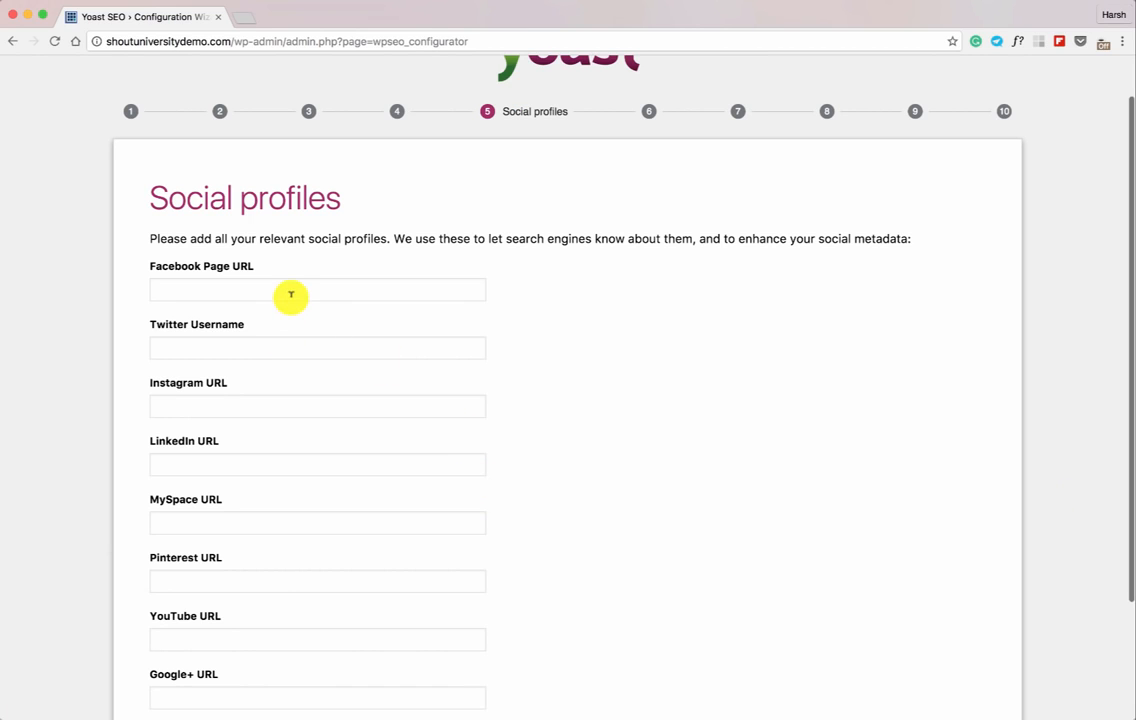
pyautogui.click(291, 296)
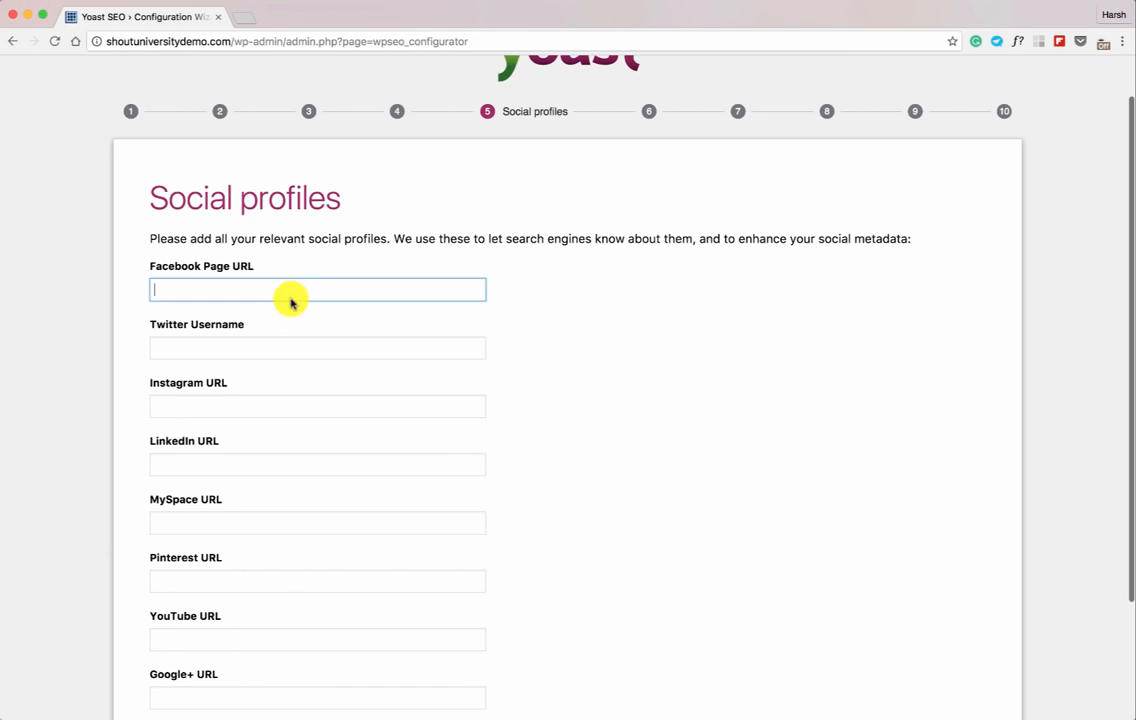
pyautogui.scroll(-3, 308, 384)
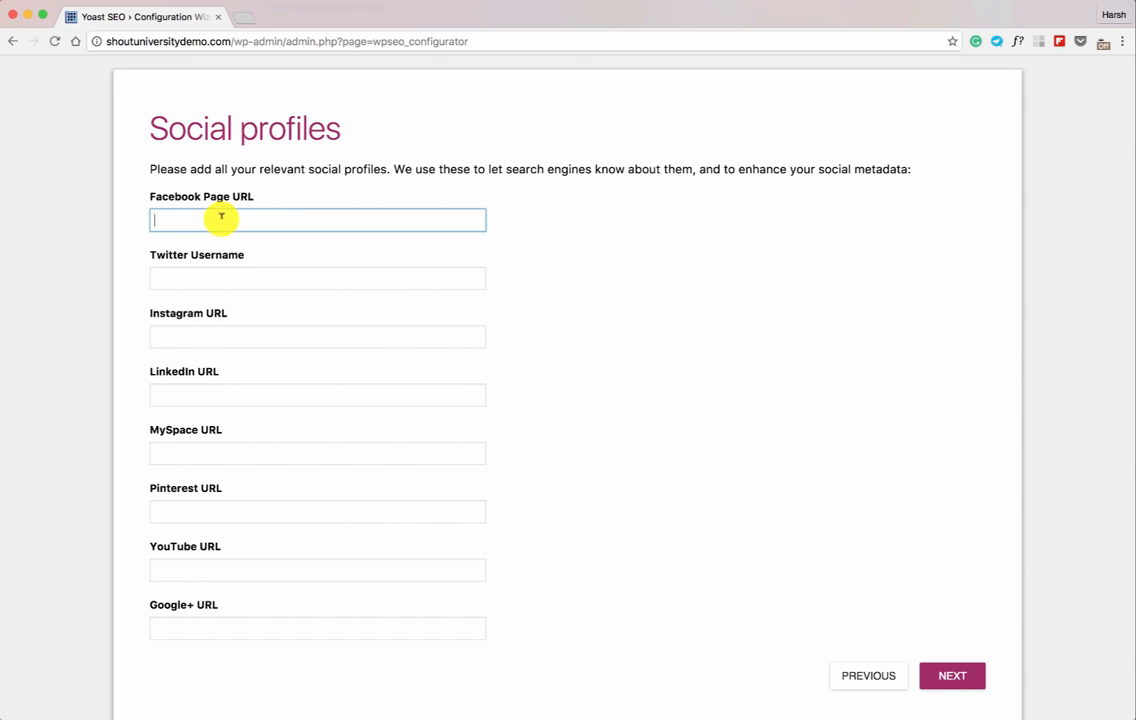
pyautogui.scroll(-1, 221, 217)
pyautogui.click(263, 263)
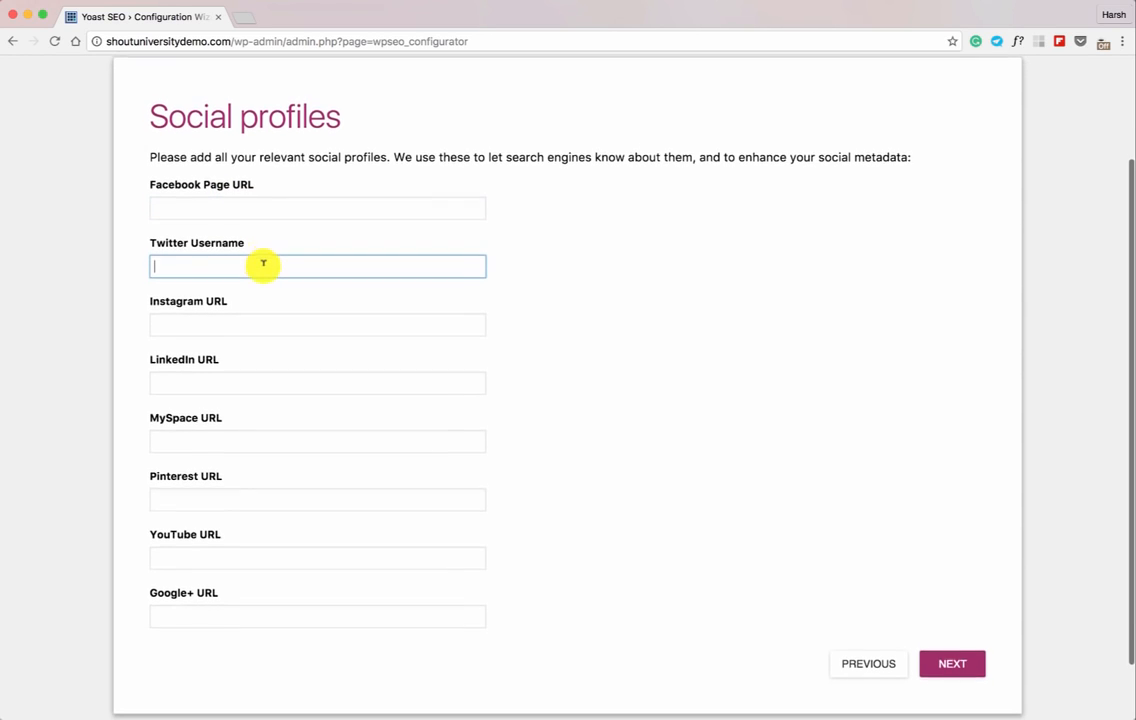
pyautogui.write('denharsh')
pyautogui.press('Tab')
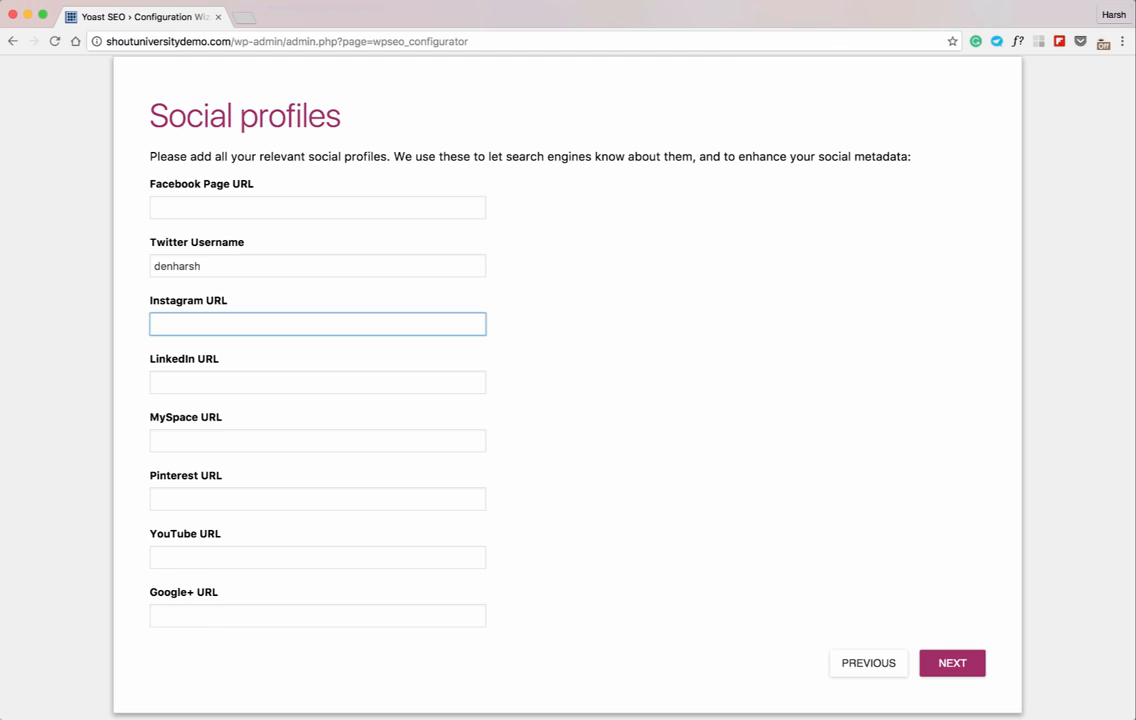
pyautogui.write('http://')
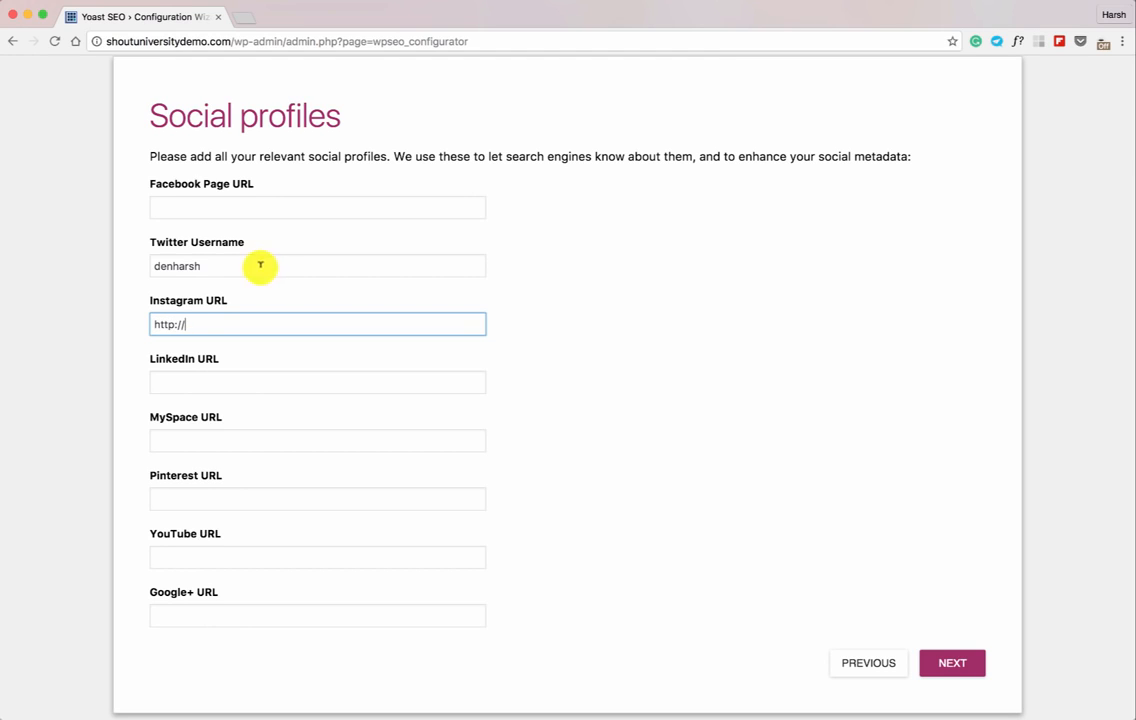
pyautogui.scroll(-1, 300, 415)
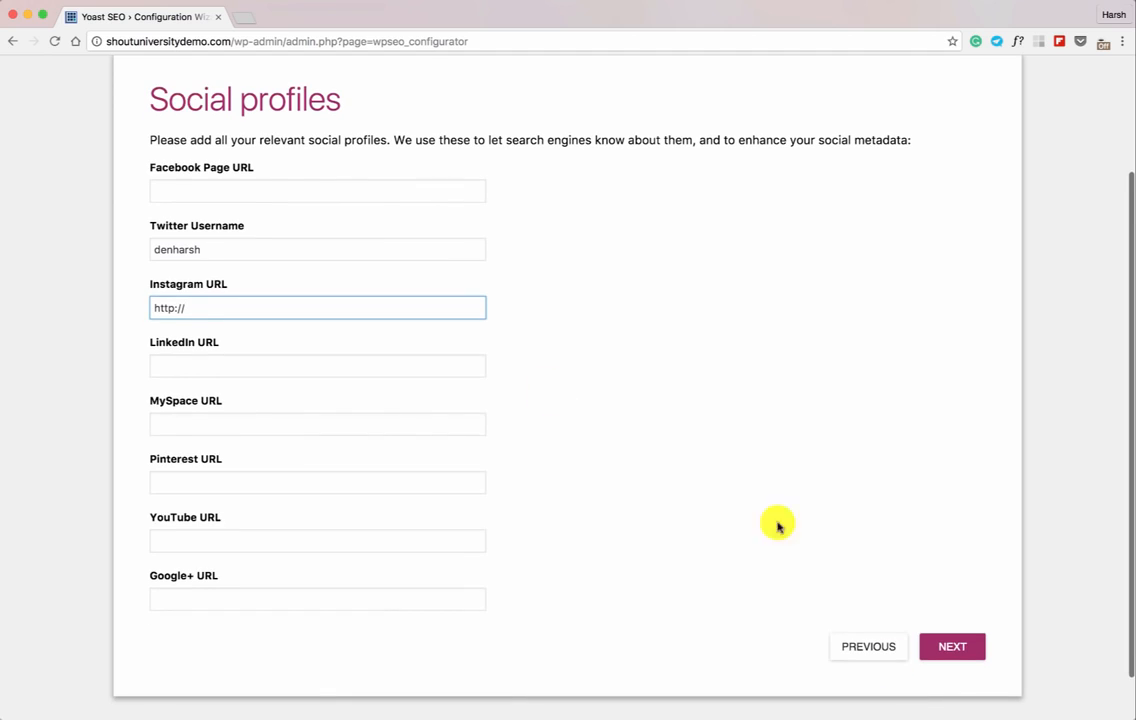
pyautogui.click(958, 650)
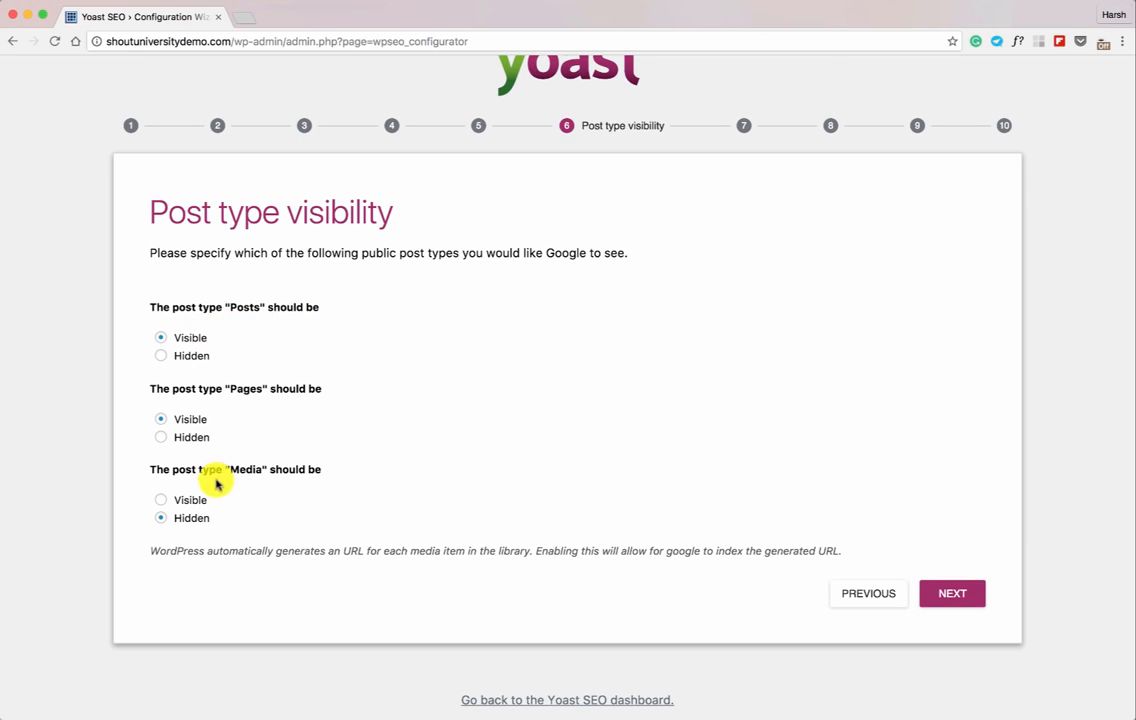
# Advance past post type visibility, Multiple authors set to No, and Google Search Console
pyautogui.click(940, 595)
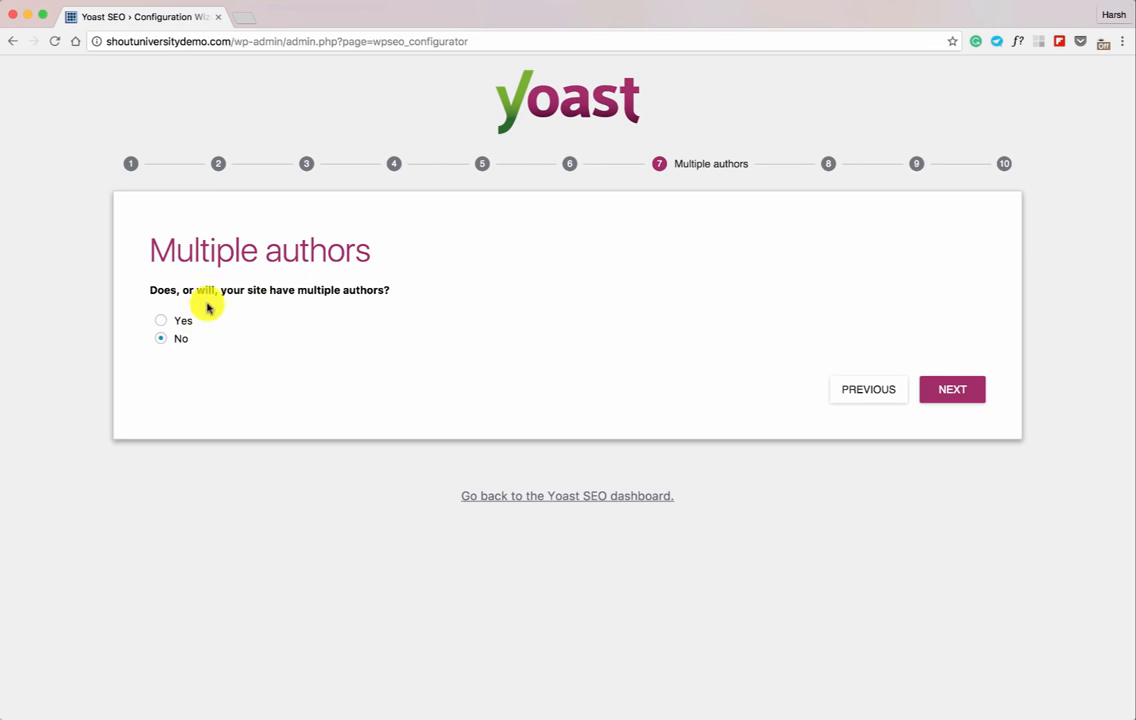
pyautogui.click(934, 392)
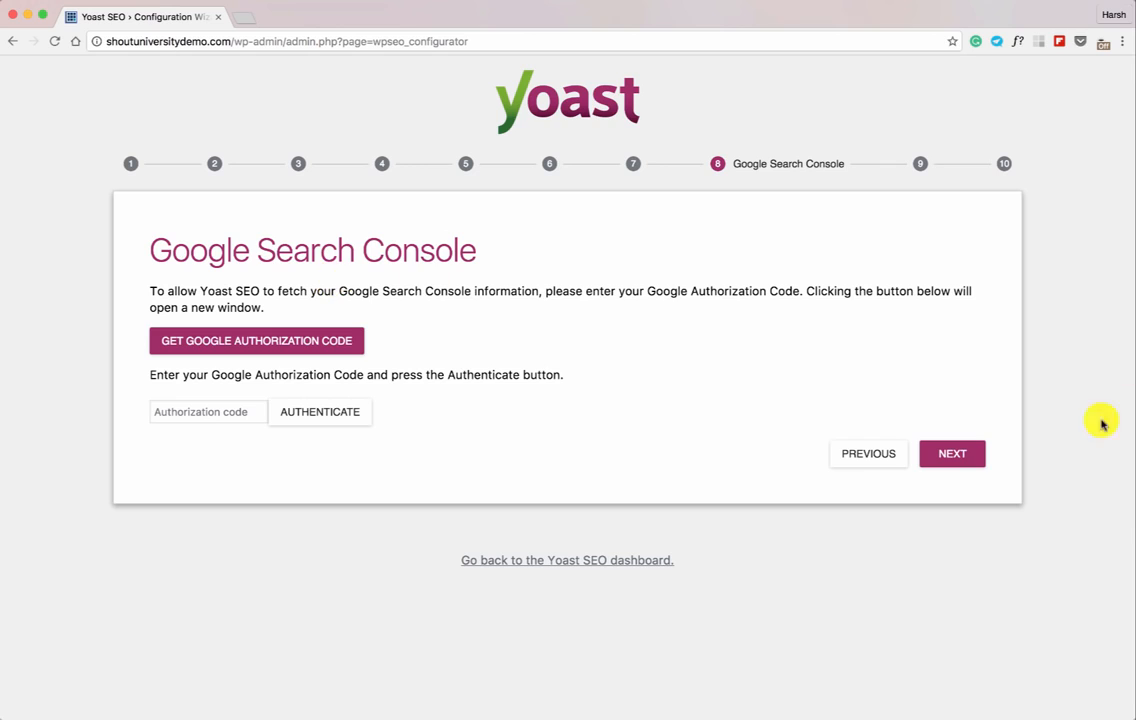
pyautogui.click(952, 456)
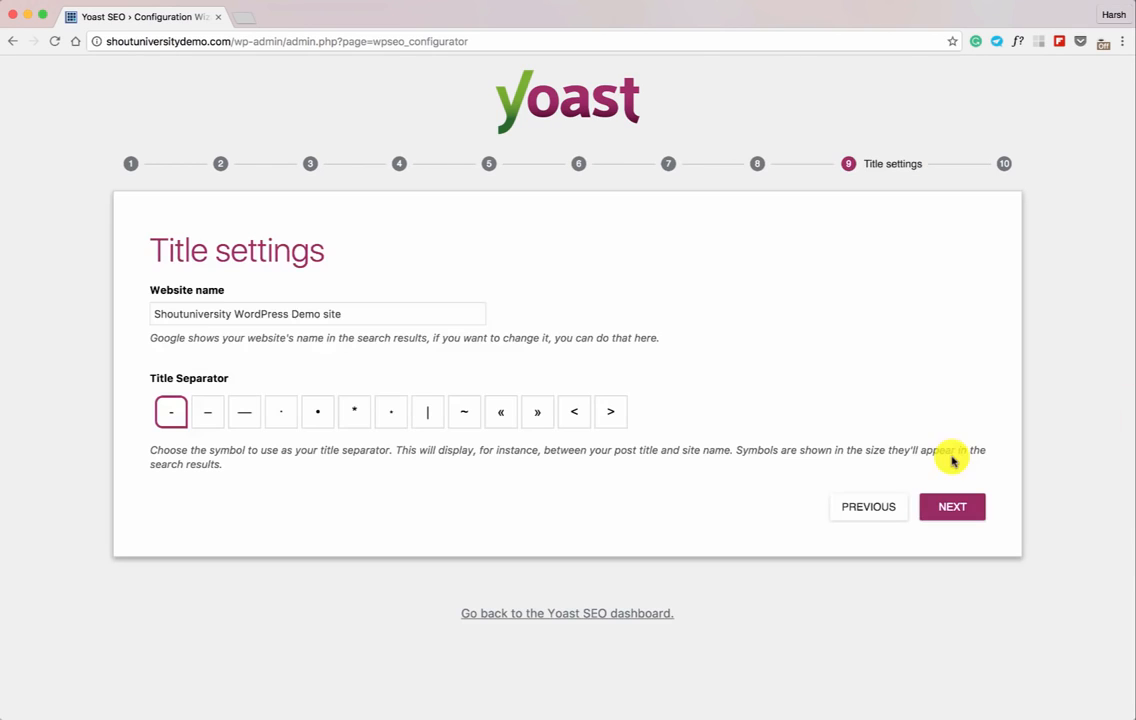
# Trim the website name from 'WordPress Demo site' down to 'Shoutuniversity'
pyautogui.moveTo(292, 314); pyautogui.dragTo(444, 315)
pyautogui.press('BackSpace')
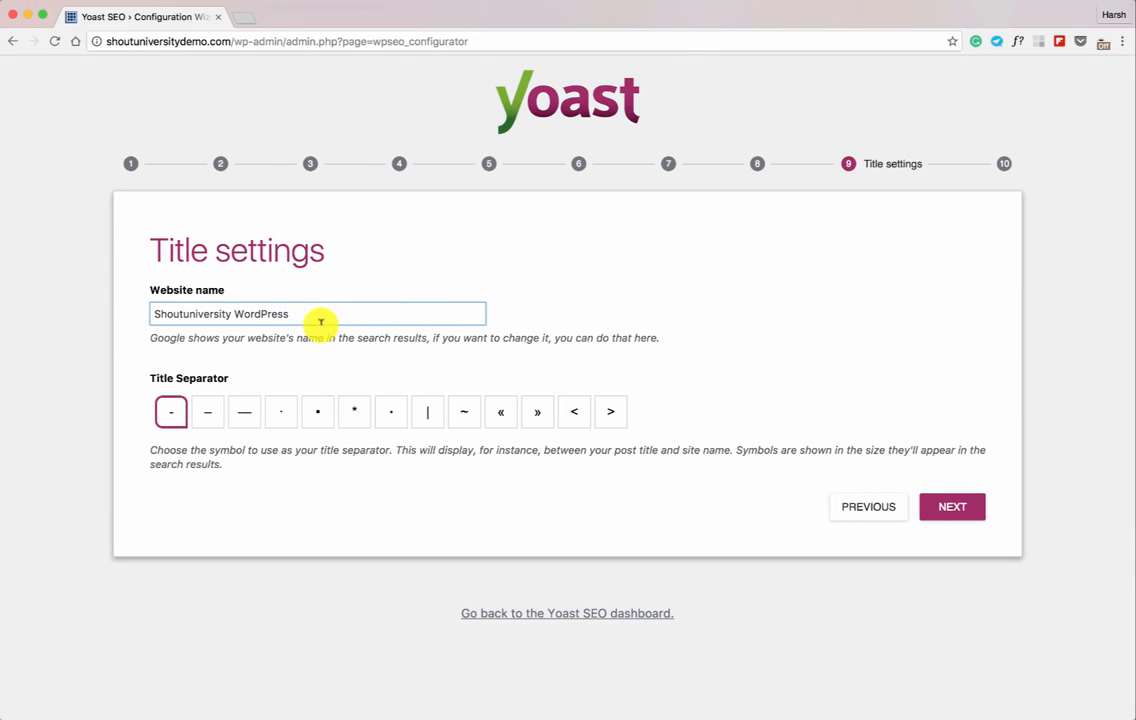
pyautogui.moveTo(236, 310); pyautogui.dragTo(416, 319)
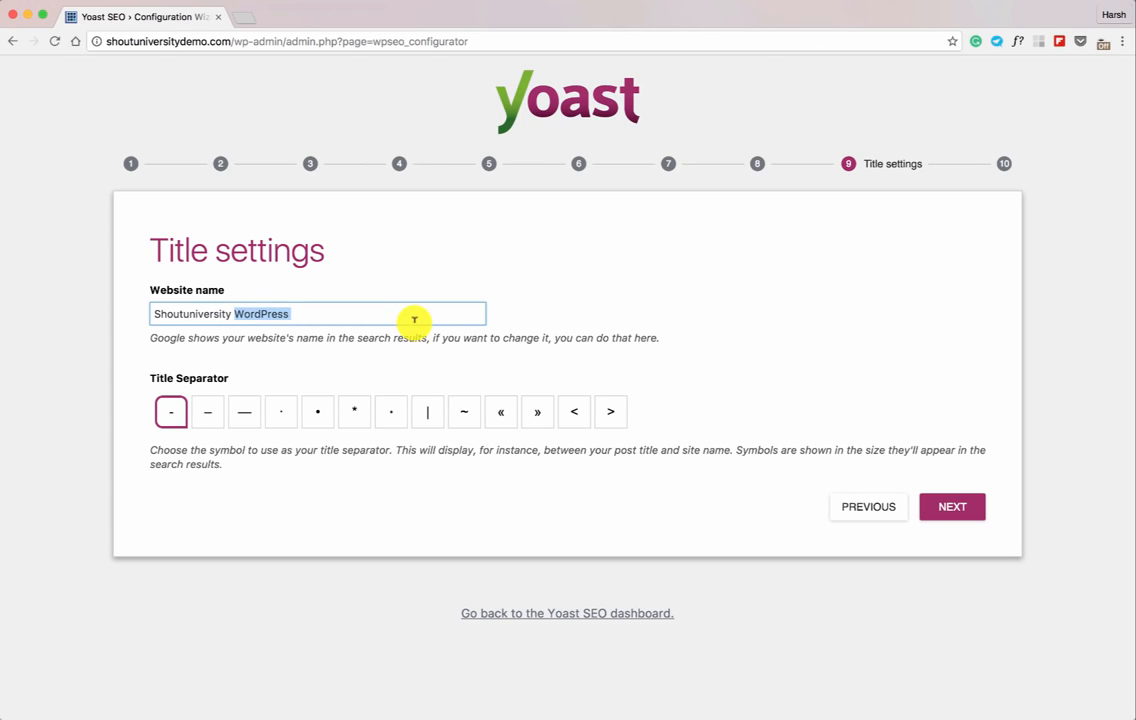
pyautogui.press('BackSpace')
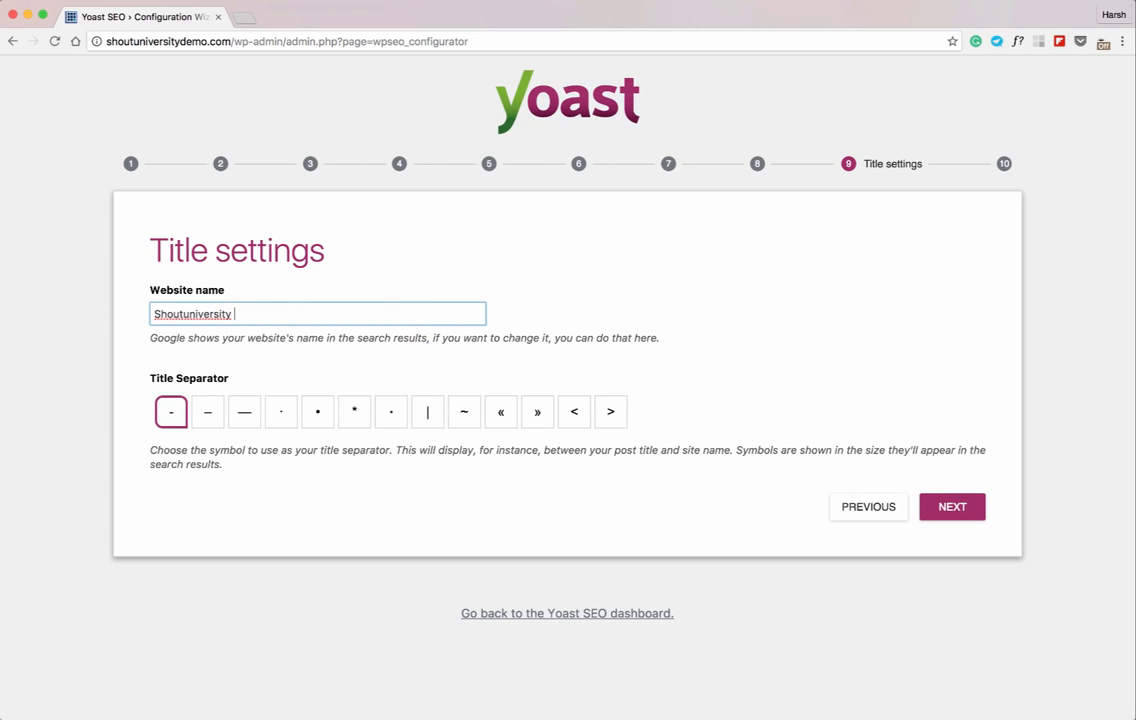
# Finish the wizard and close its Success page
pyautogui.click(973, 522)
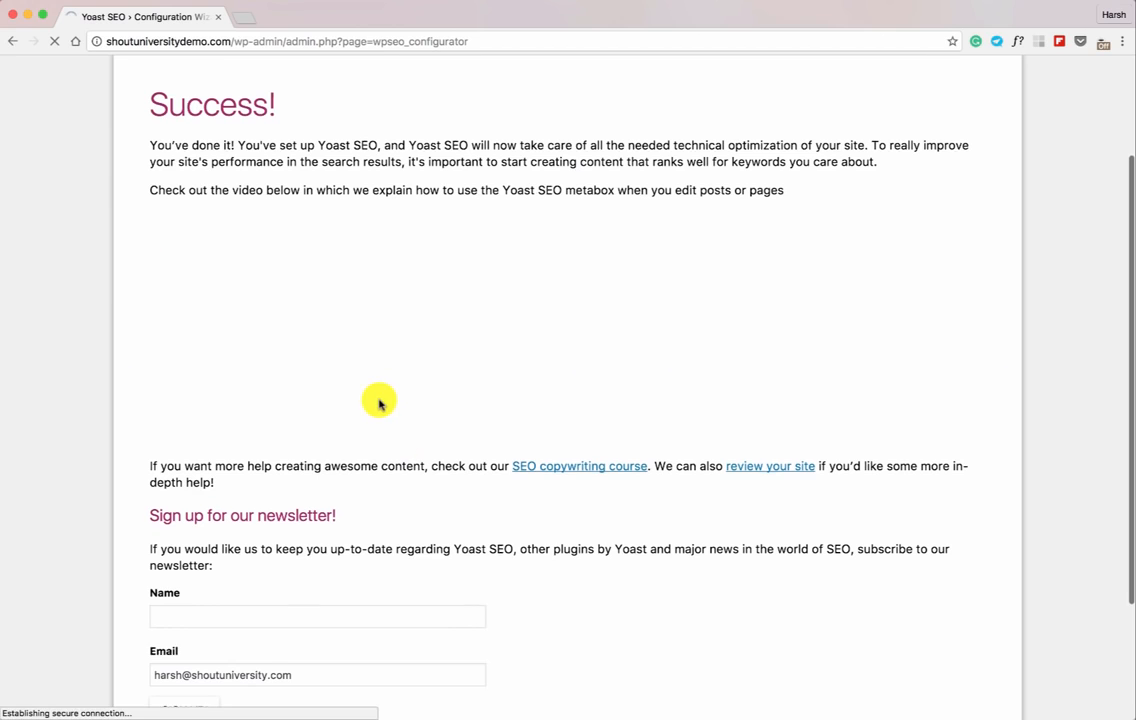
pyautogui.scroll(-5, 380, 403)
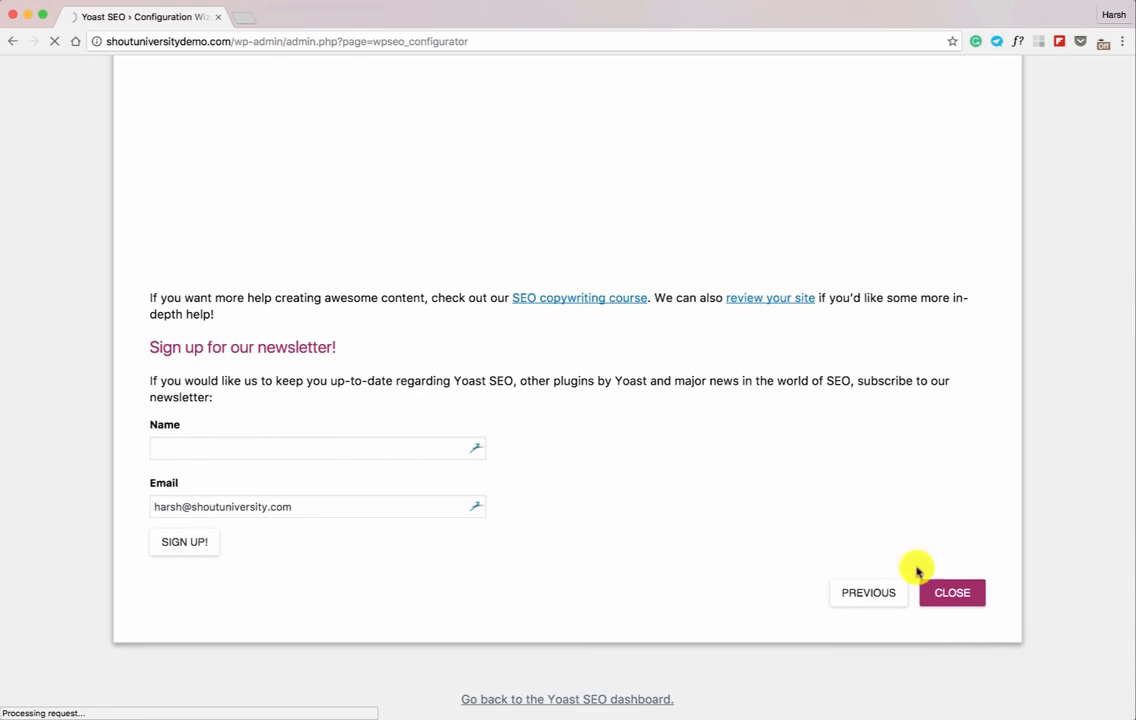
pyautogui.click(960, 599)
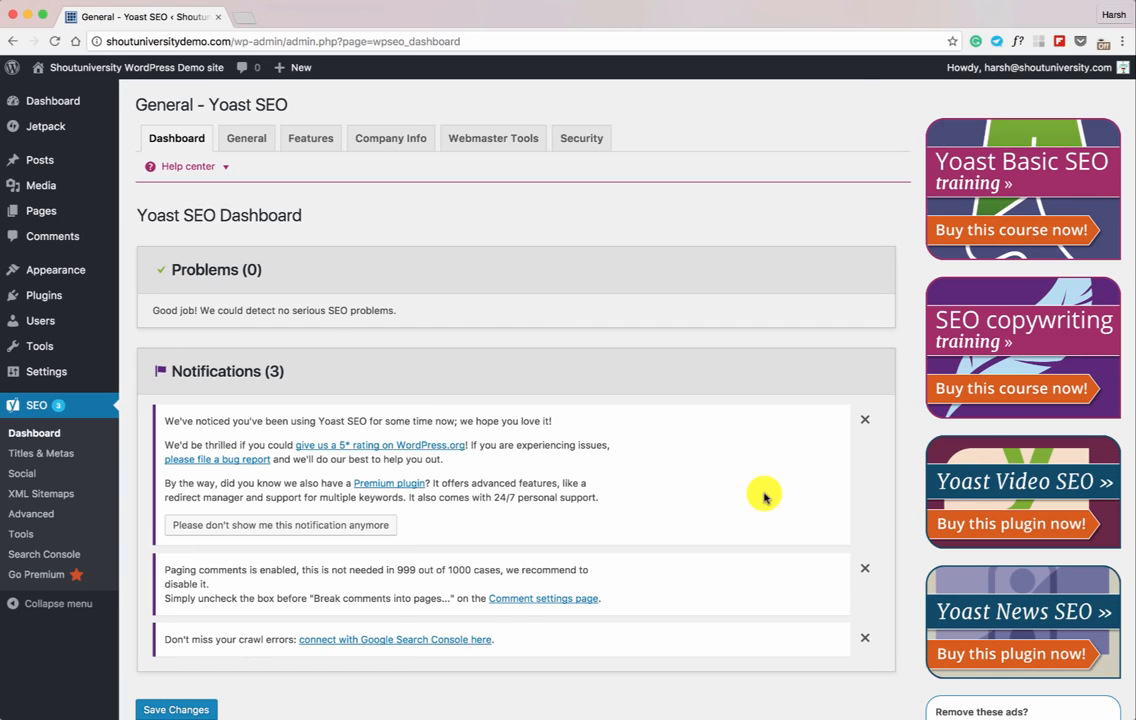
# Show the Webmaster Tools settings and open Google Search Console's verification link in a new tab
pyautogui.click(487, 140)
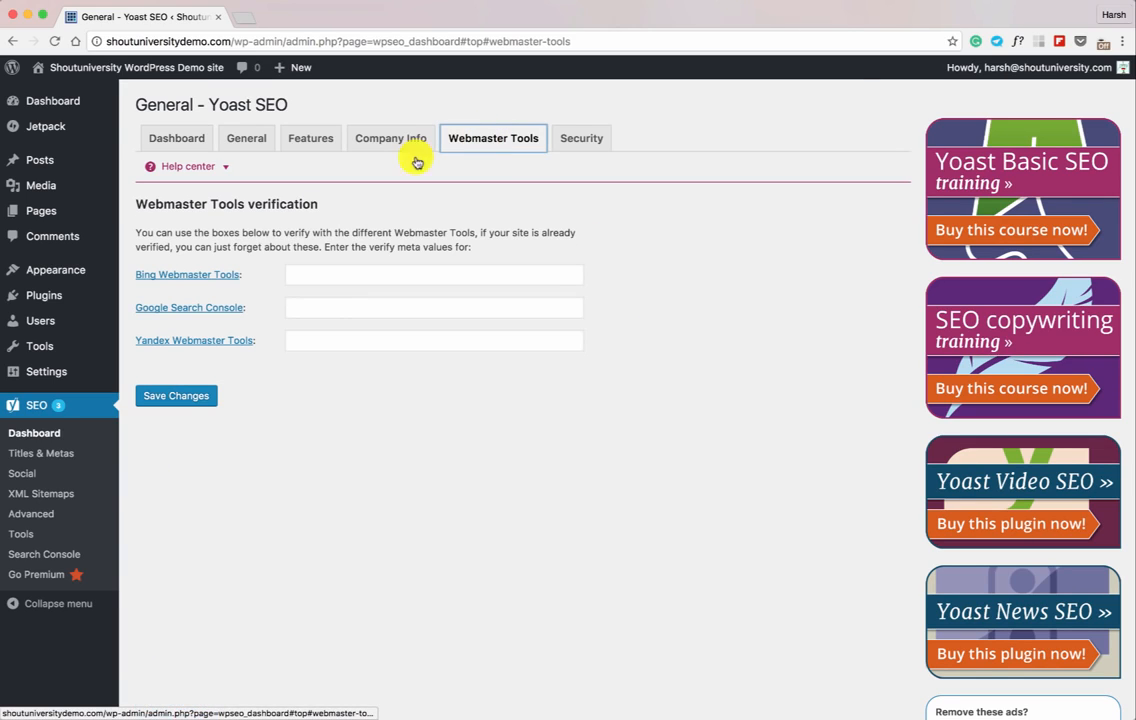
pyautogui.rightClick(178, 308)
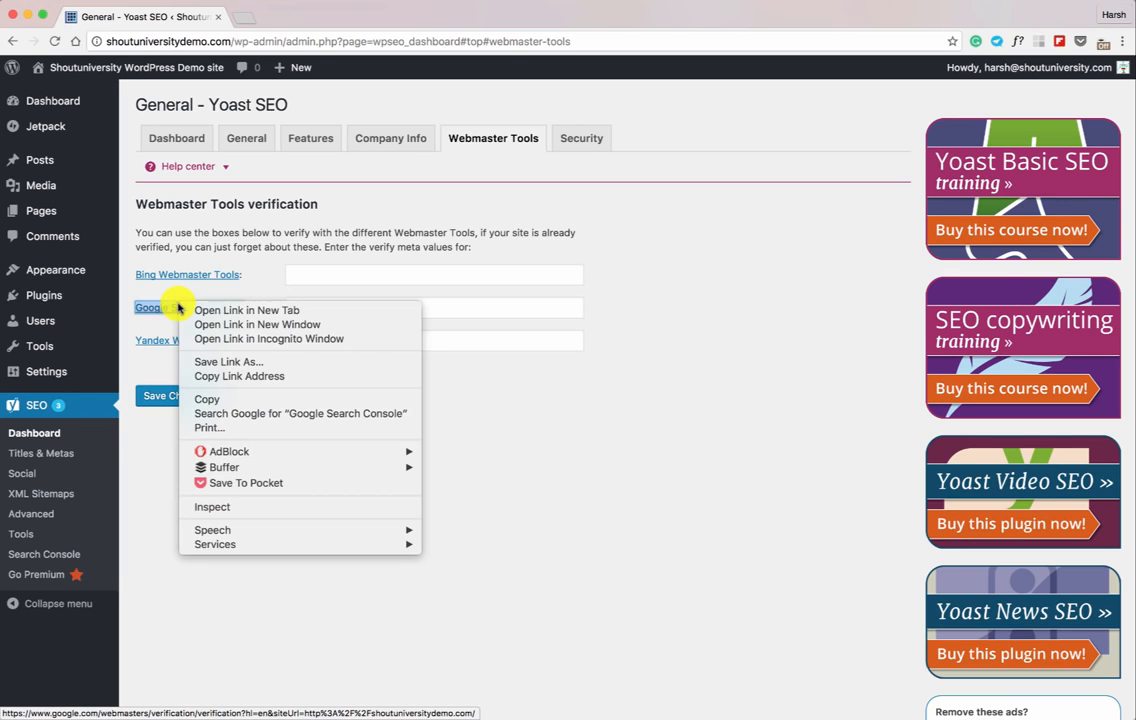
pyautogui.click(190, 313)
pyautogui.click(158, 18)
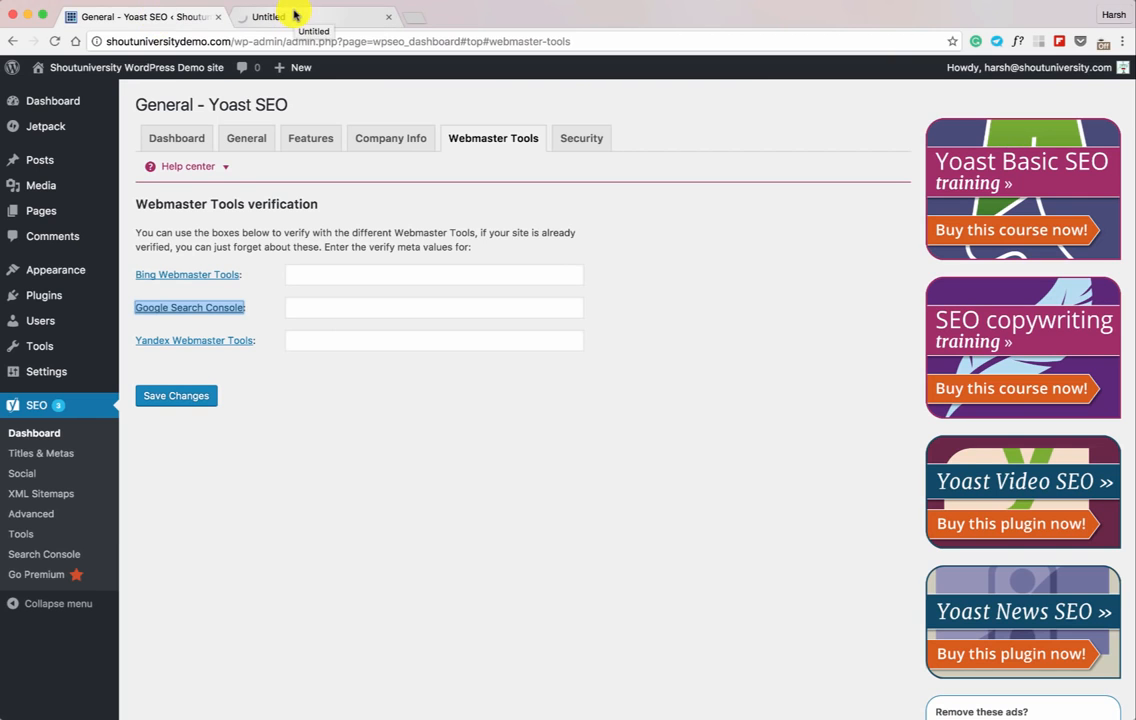
# Switch Search Console verification to the HTML tag method and copy the google-site-verification meta tag
pyautogui.click(292, 17)
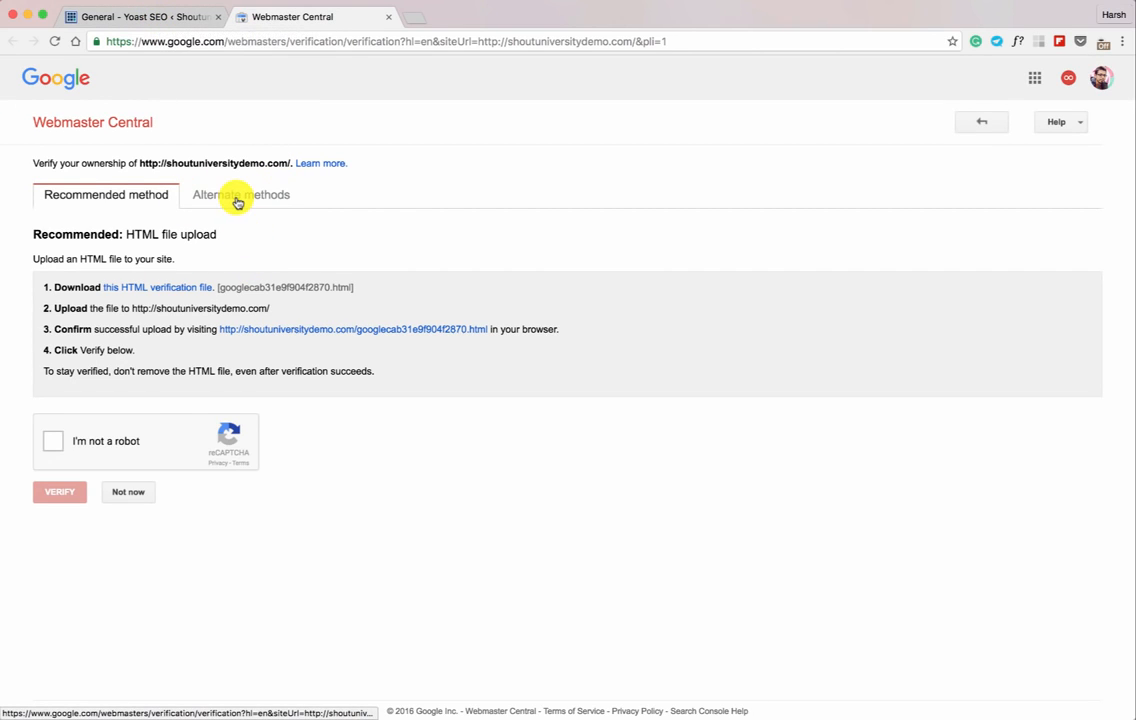
pyautogui.click(237, 204)
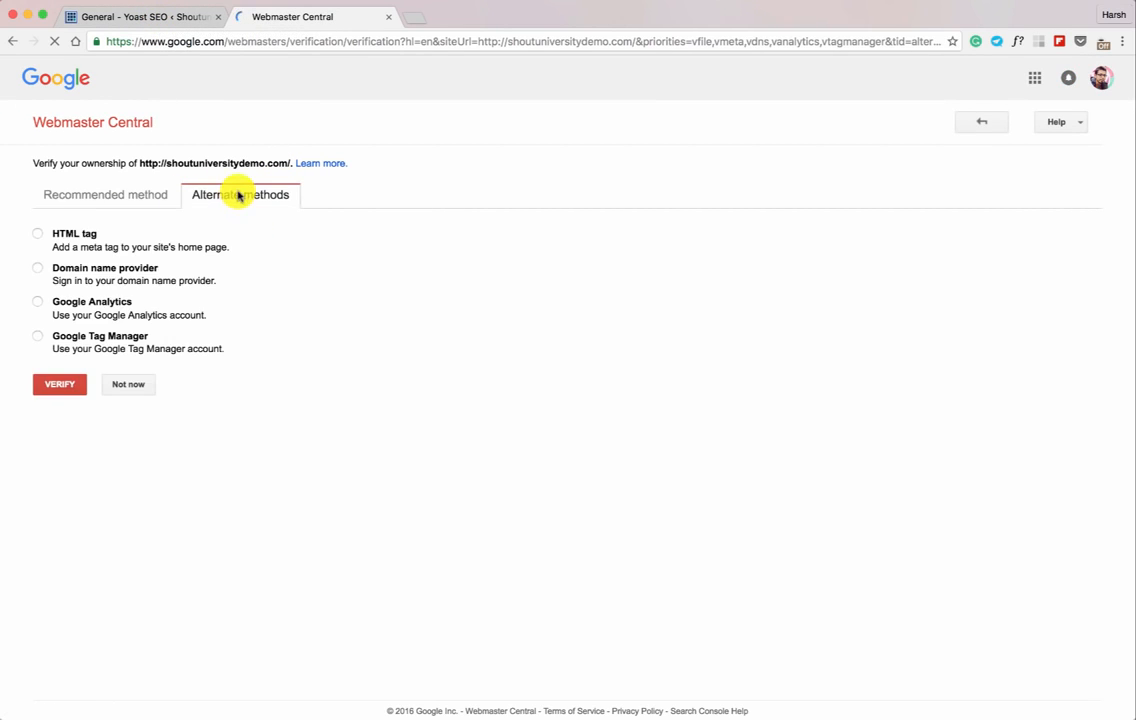
pyautogui.click(38, 234)
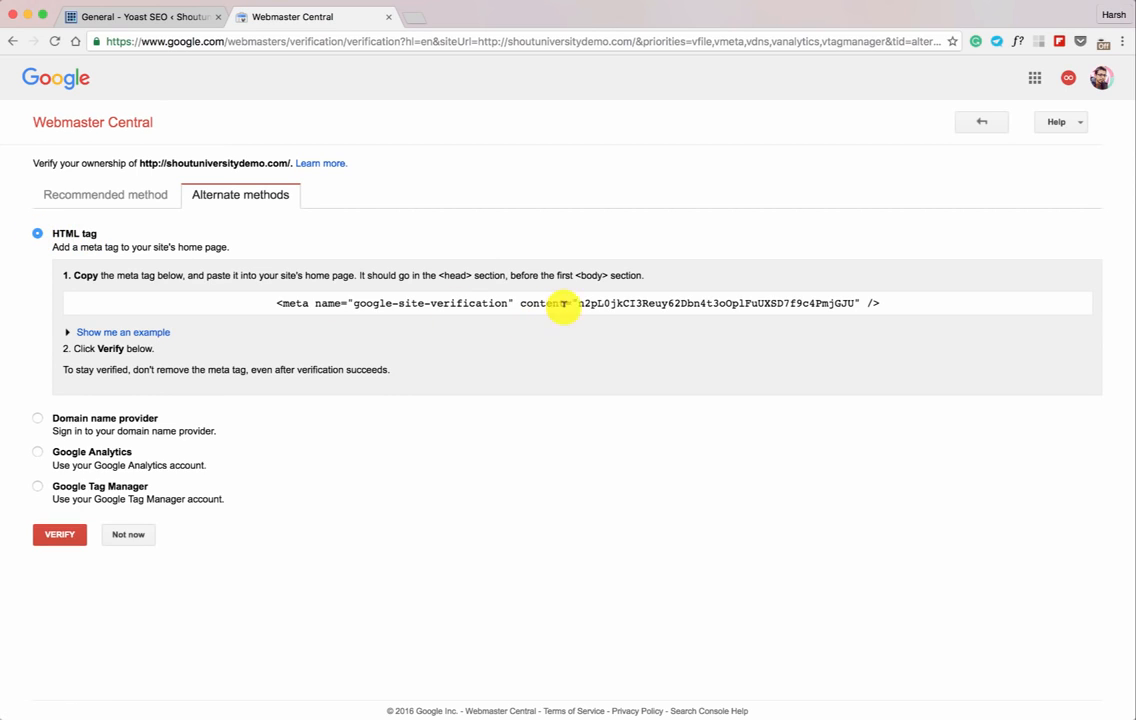
pyautogui.moveTo(578, 302); pyautogui.dragTo(853, 302)
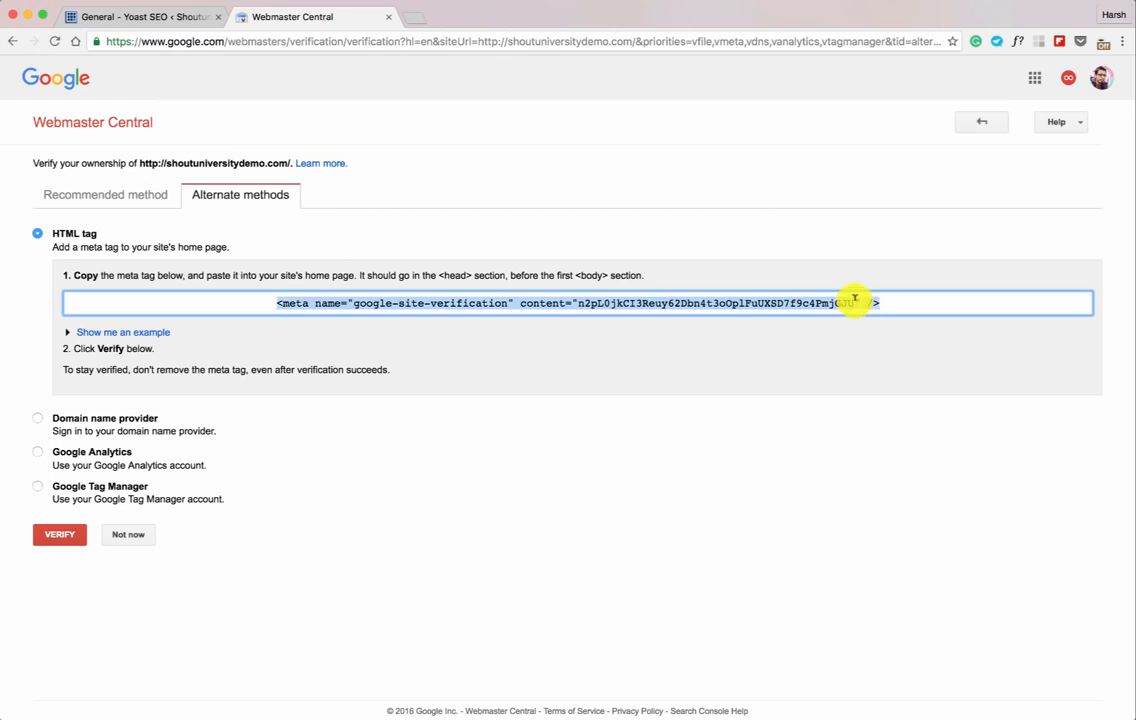
pyautogui.click(150, 17)
pyautogui.click(383, 330)
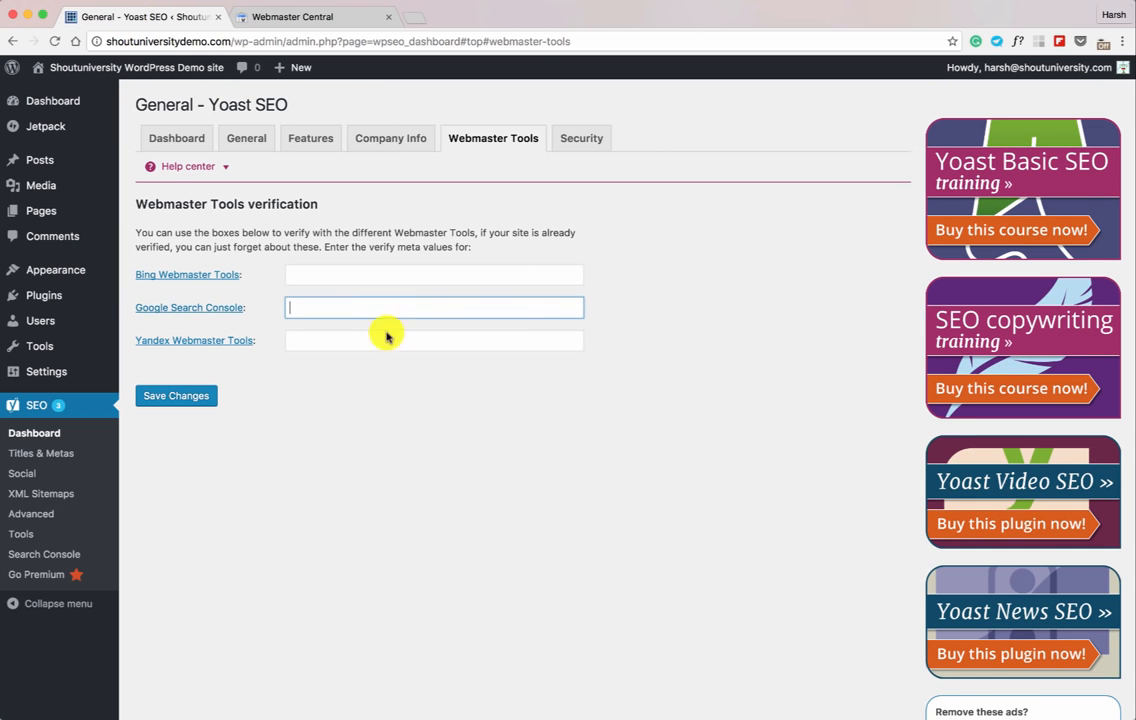
# Paste the verification code into Yoast's Google Search Console field, save, and verify in Webmaster Central
pyautogui.press('super+v')
pyautogui.click(190, 400)
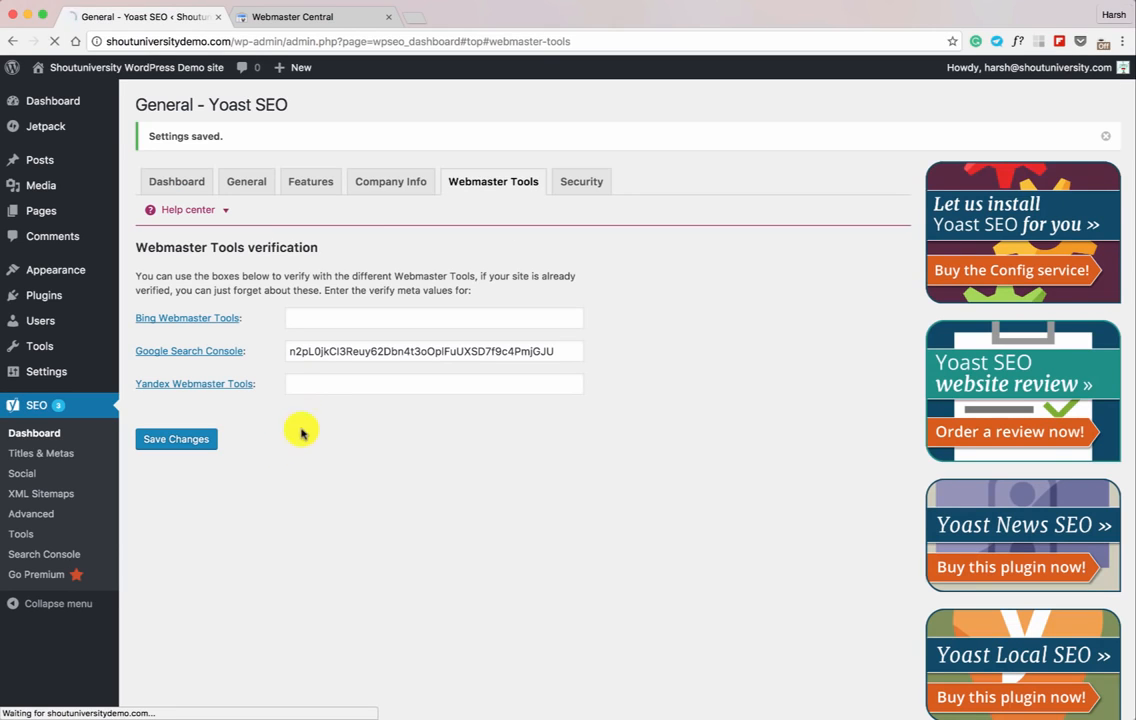
pyautogui.click(330, 15)
pyautogui.click(115, 537)
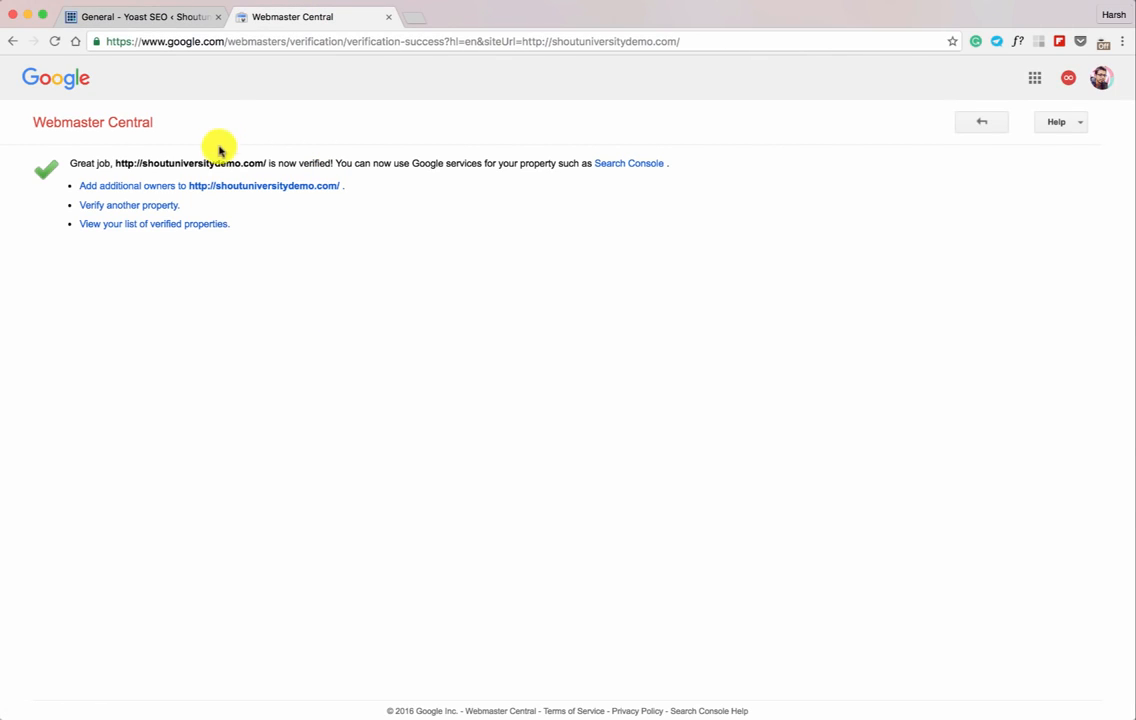
pyautogui.click(150, 17)
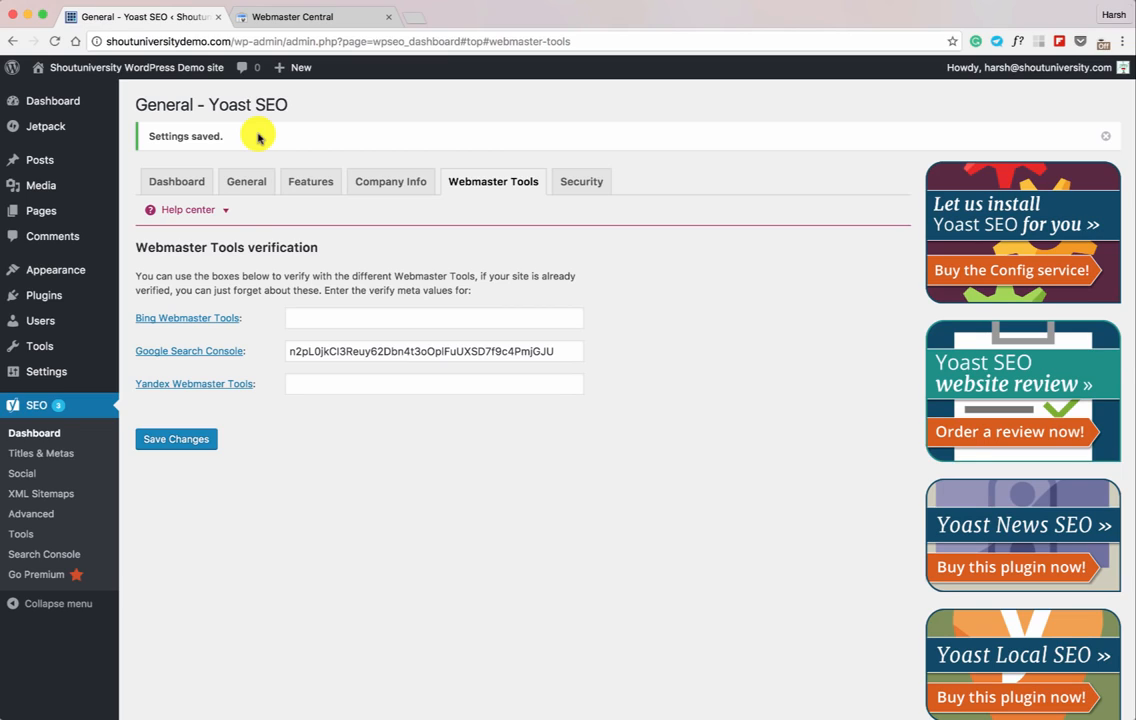
# Replace the homepage title template with '%%sitename%% - Make your career online'
pyautogui.click(32, 454)
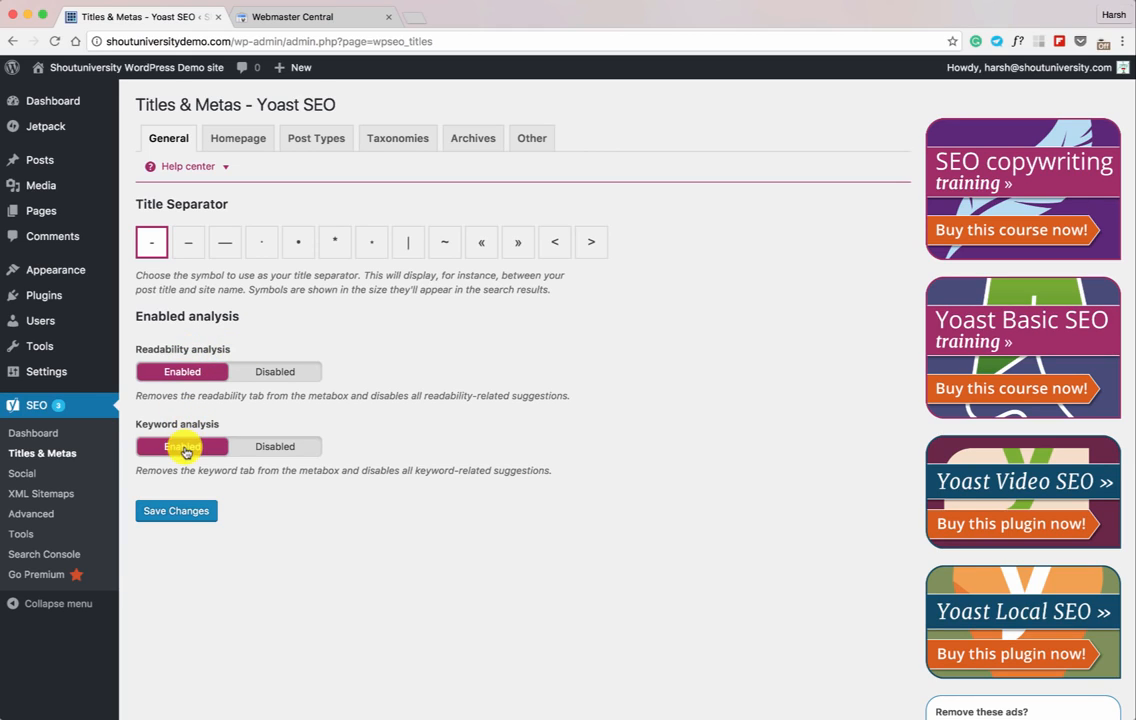
pyautogui.click(228, 150)
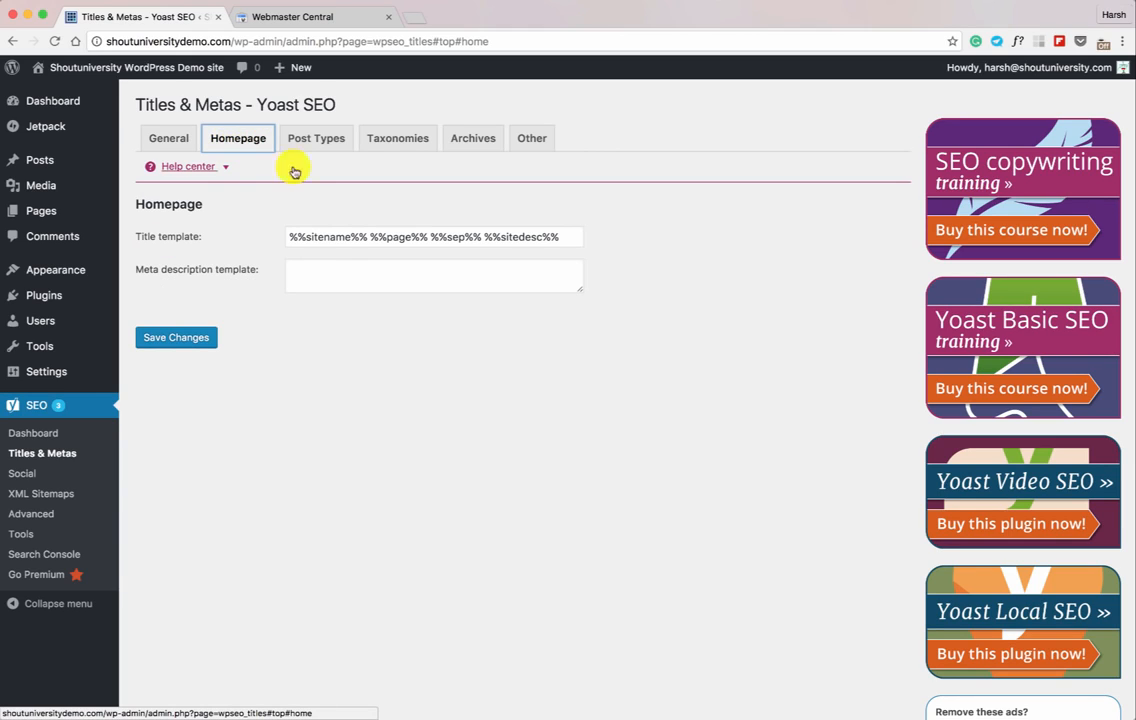
pyautogui.moveTo(363, 233); pyautogui.dragTo(292, 234)
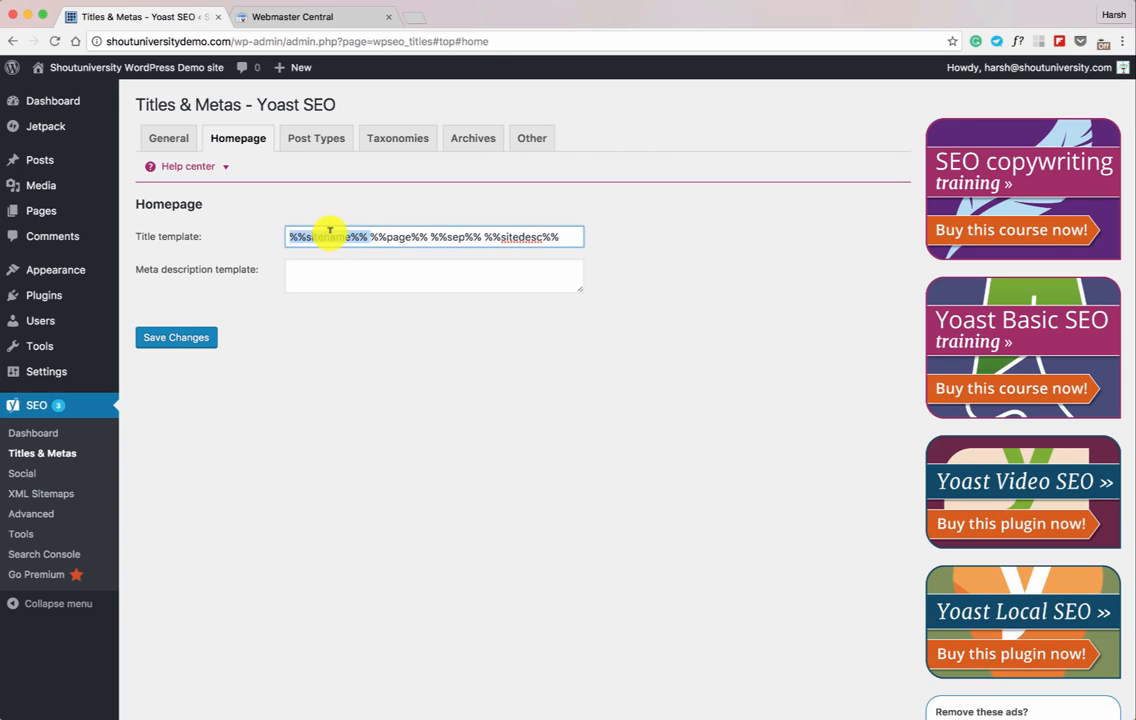
pyautogui.click(363, 233)
pyautogui.moveTo(363, 233); pyautogui.dragTo(266, 236)
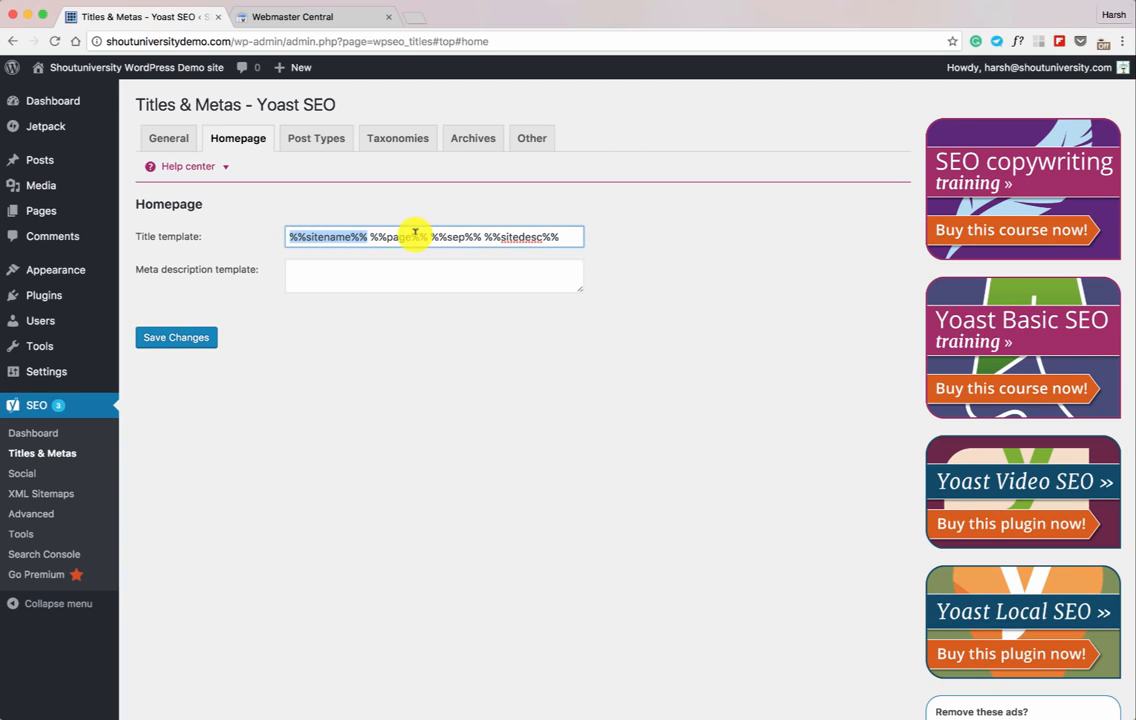
pyautogui.moveTo(370, 236); pyautogui.dragTo(578, 232)
pyautogui.press('BackSpace')
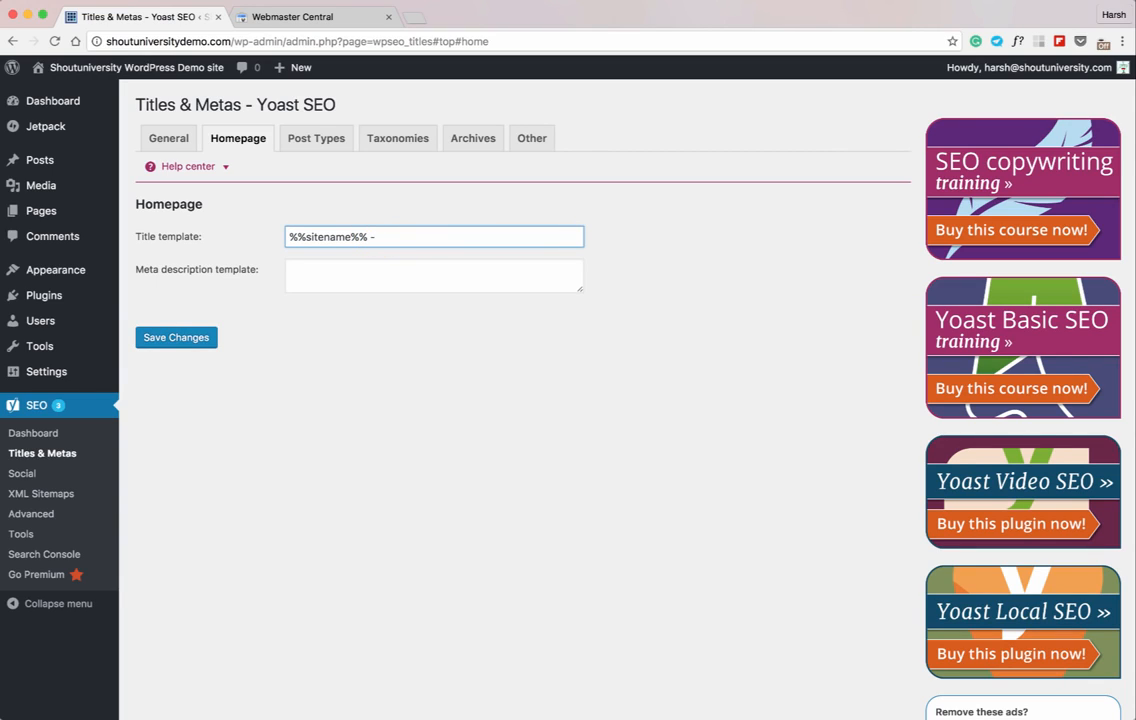
pyautogui.write('- Make your career online')
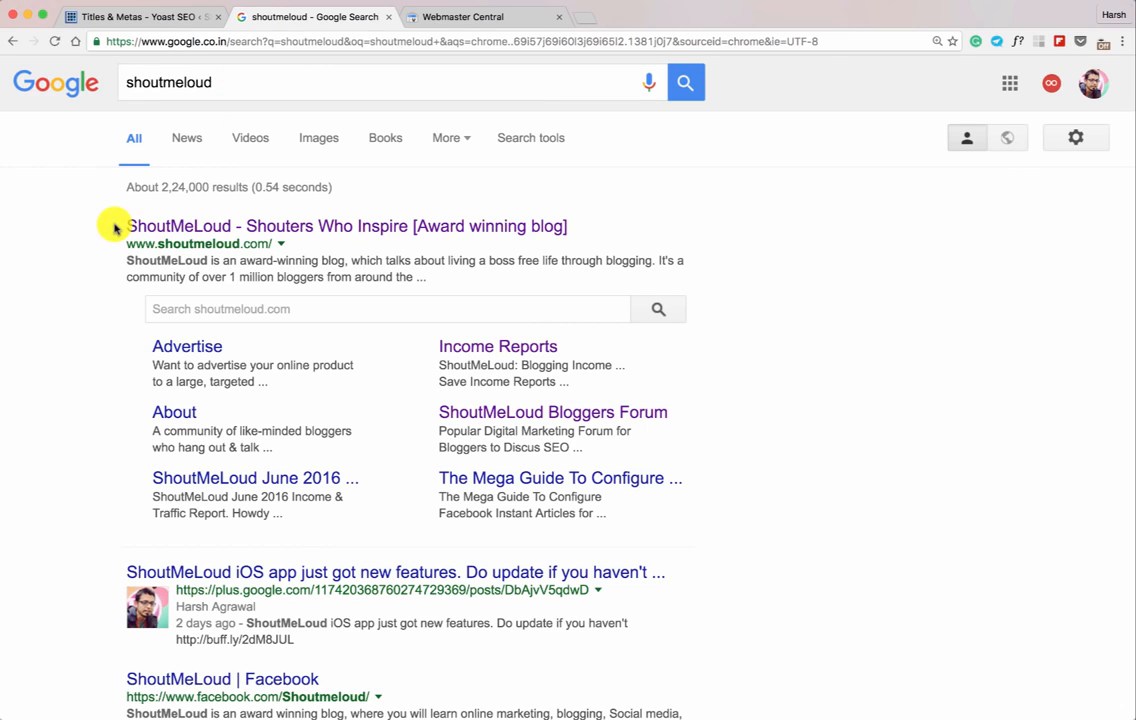
# Compare the new homepage title template with ShoutMeLoud's Google result titles
pyautogui.moveTo(601, 228); pyautogui.dragTo(253, 228)
pyautogui.click(165, 15)
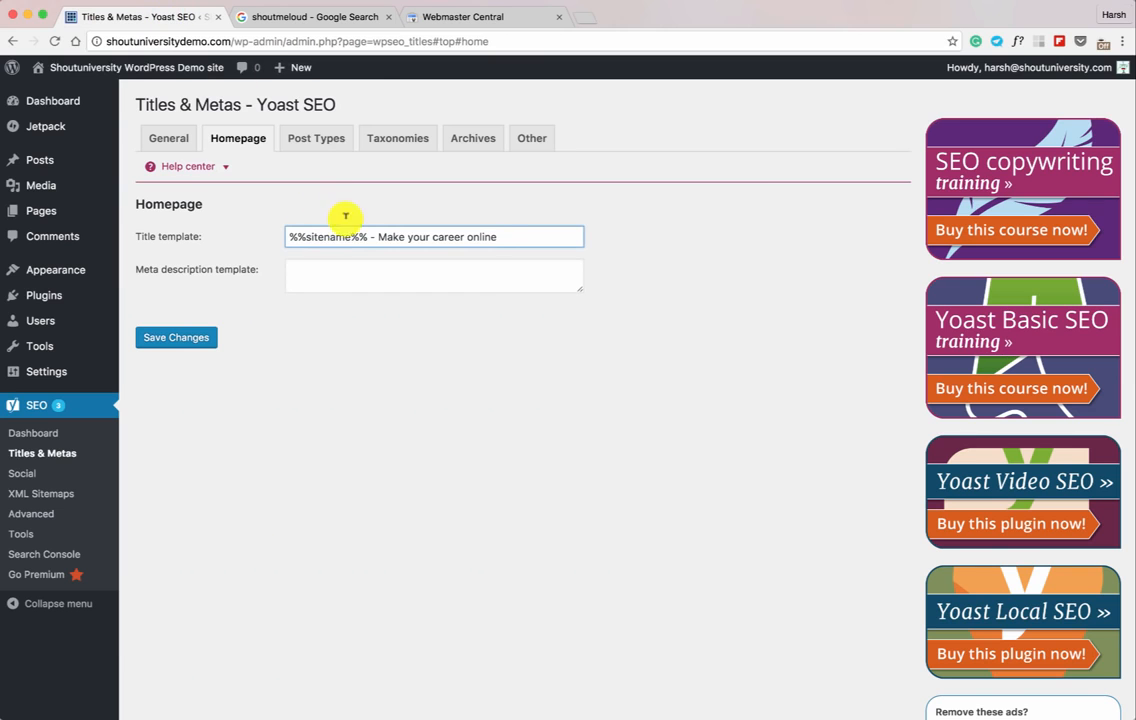
pyautogui.moveTo(379, 232); pyautogui.dragTo(487, 228)
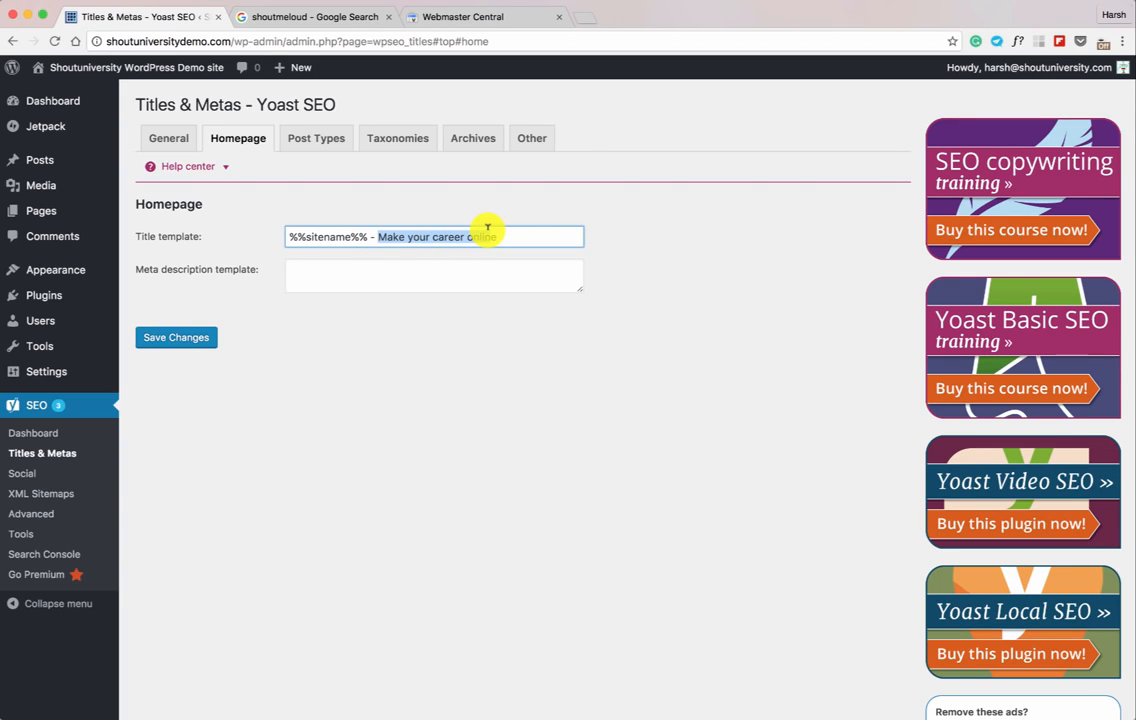
pyautogui.moveTo(368, 233); pyautogui.dragTo(308, 234)
pyautogui.click(510, 240)
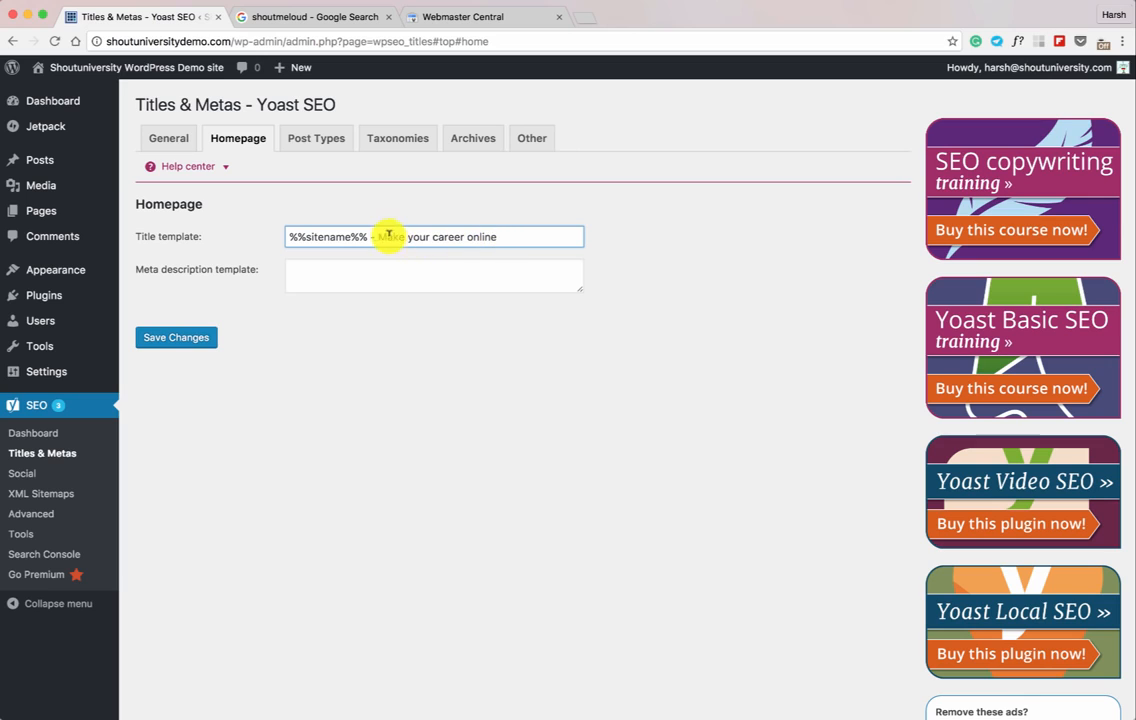
pyautogui.moveTo(380, 234); pyautogui.dragTo(510, 231)
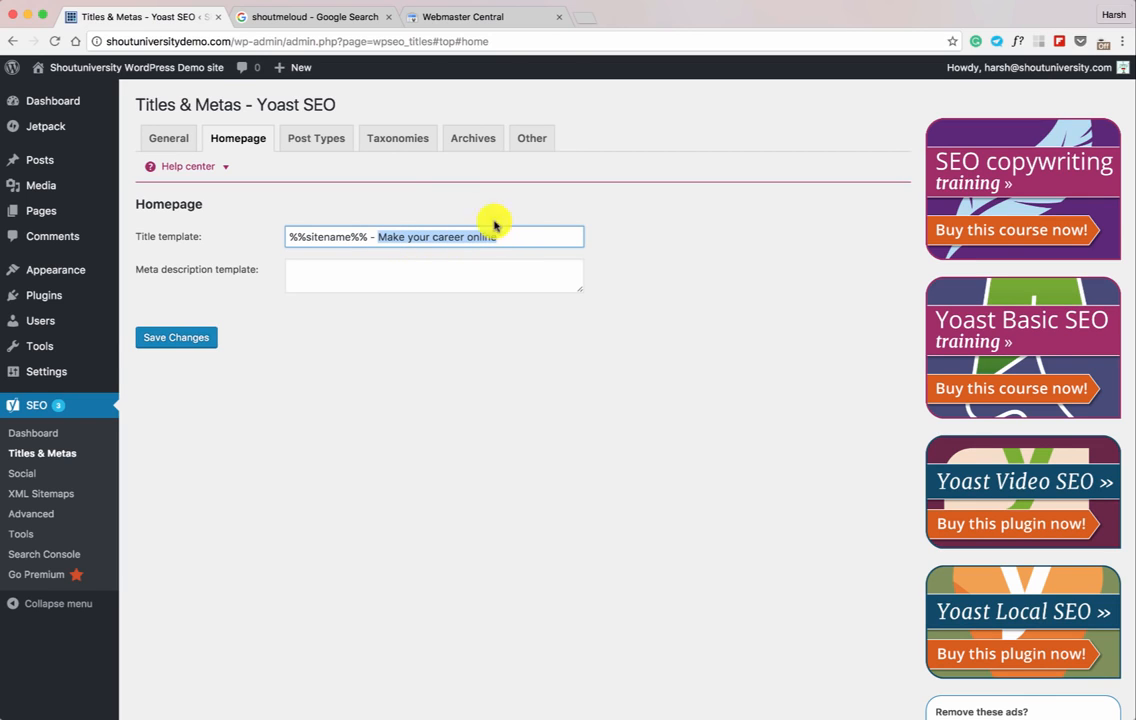
pyautogui.click(340, 25)
pyautogui.click(621, 228)
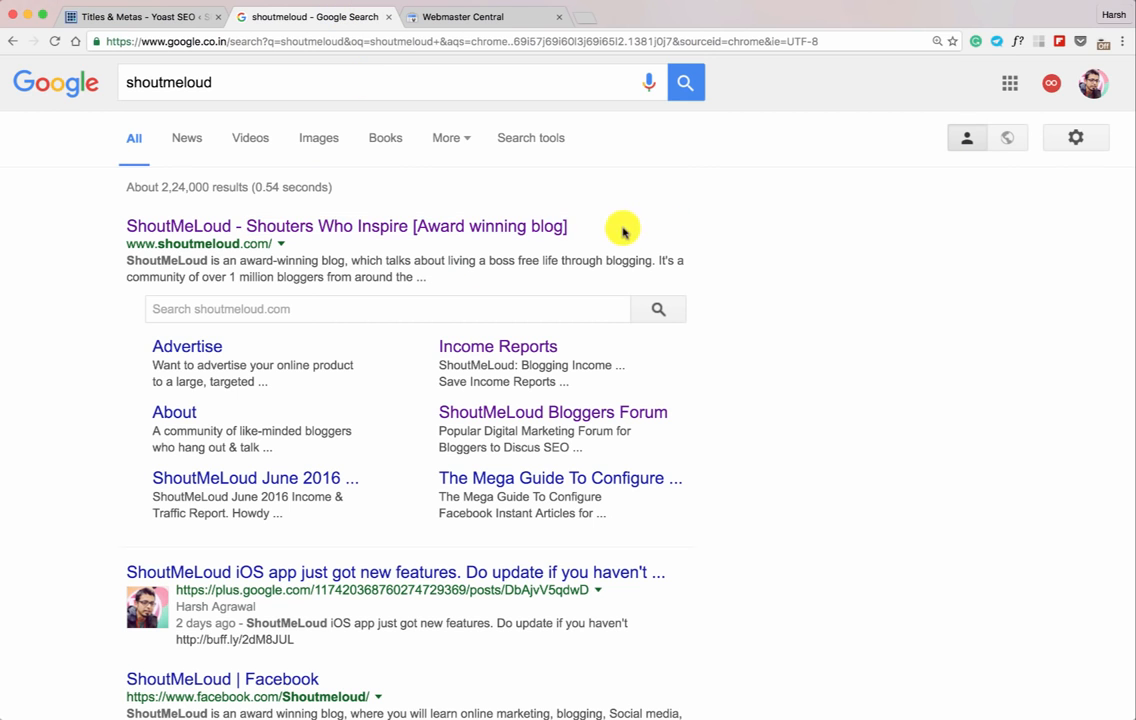
pyautogui.click(213, 82)
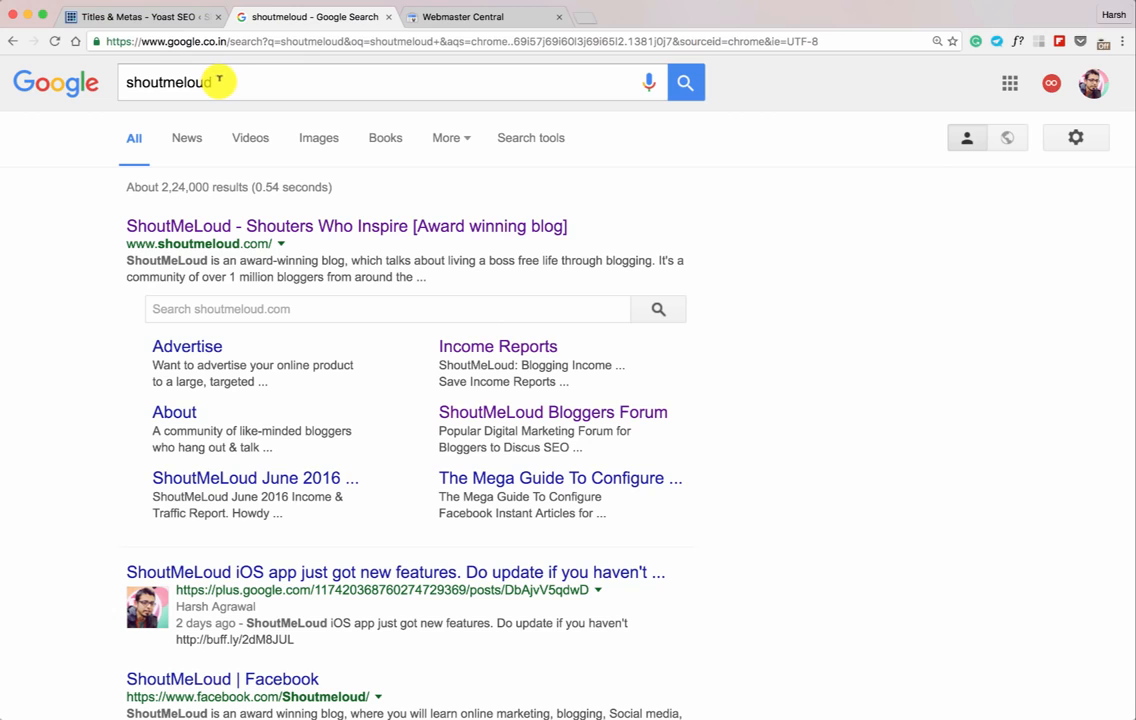
pyautogui.click(148, 18)
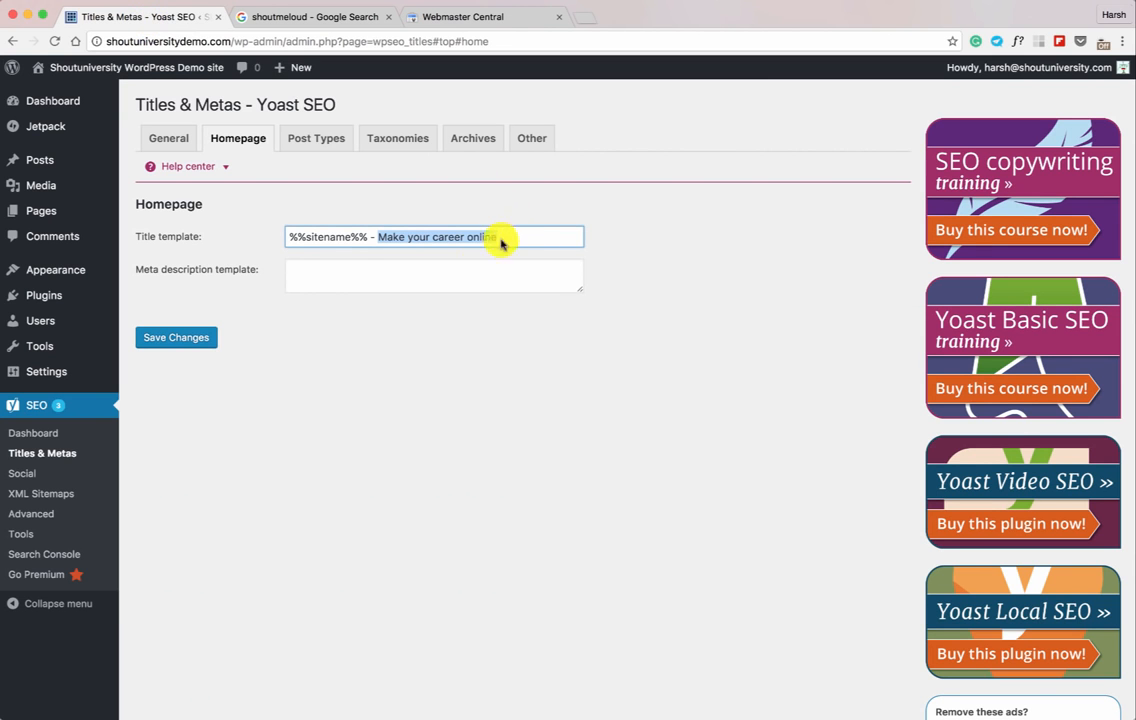
# Click into the homepage meta description field, then bring up the Post Types settings
pyautogui.click(464, 266)
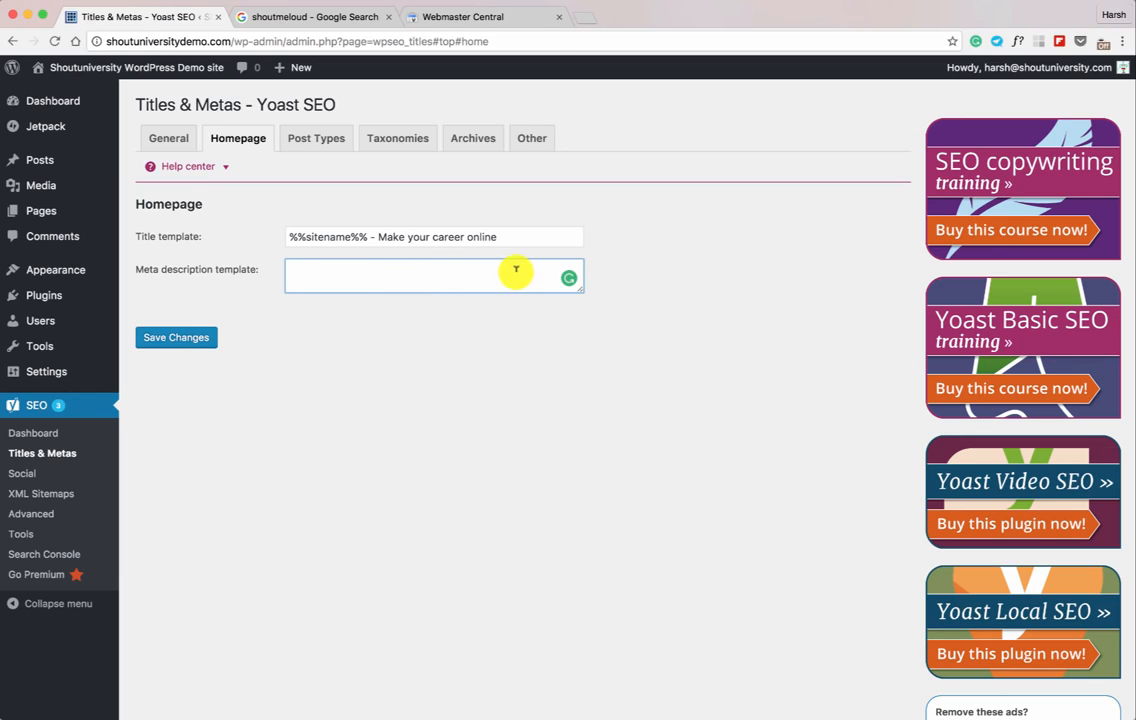
pyautogui.scroll(-1, 525, 272)
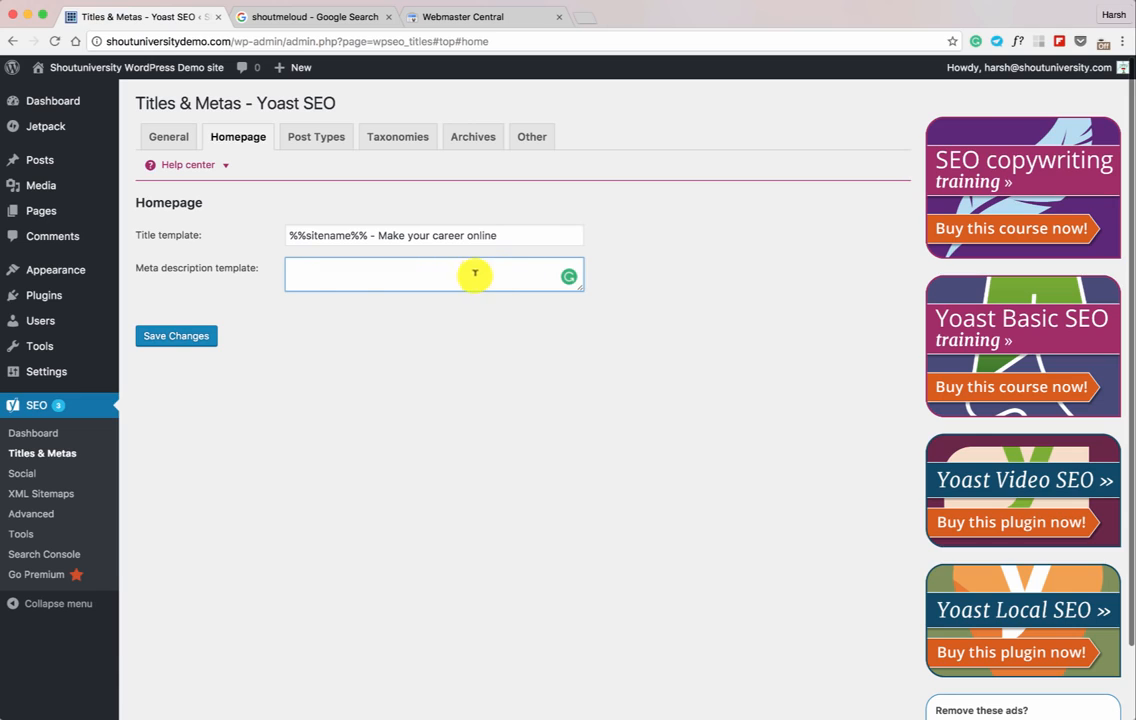
pyautogui.scroll(-1, 164, 338)
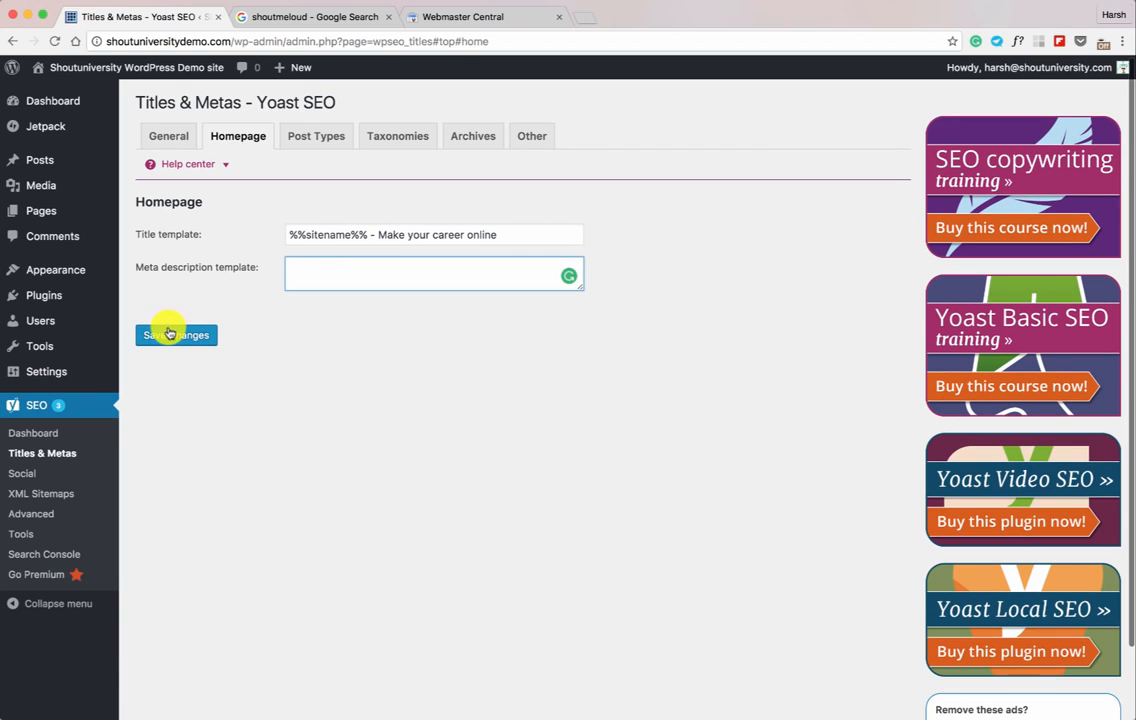
pyautogui.click(296, 137)
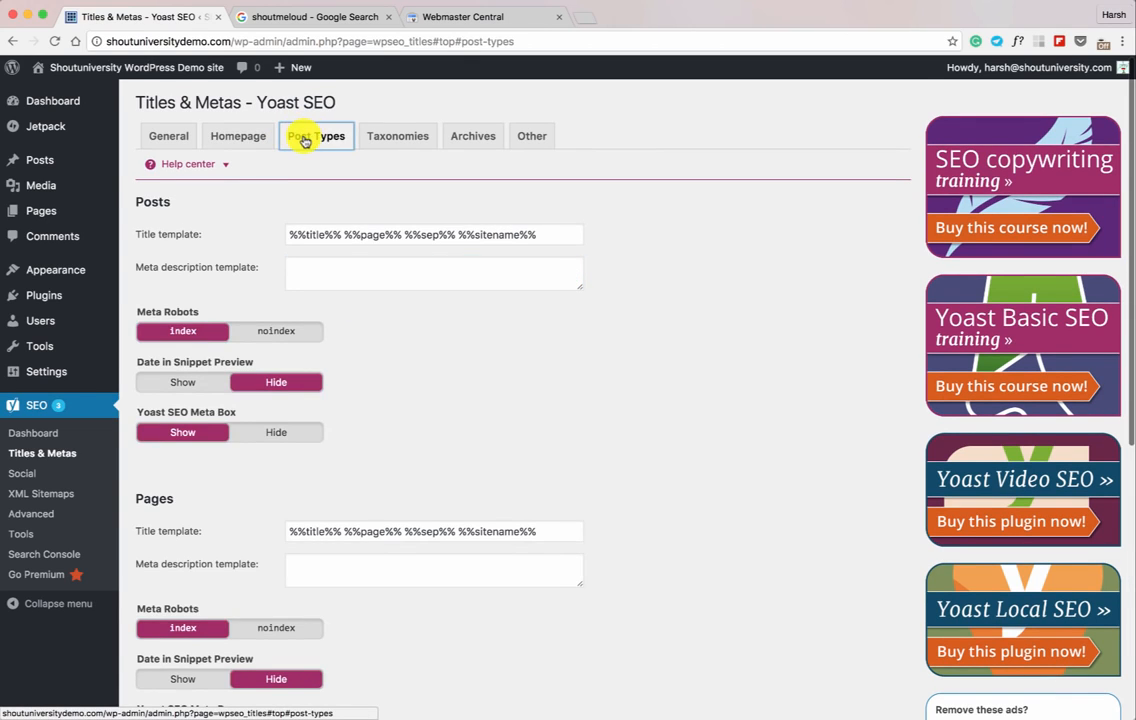
# Delete everything after %%title%% in the Posts title template, leaving only %%title%%
pyautogui.scroll(-2, 250, 155)
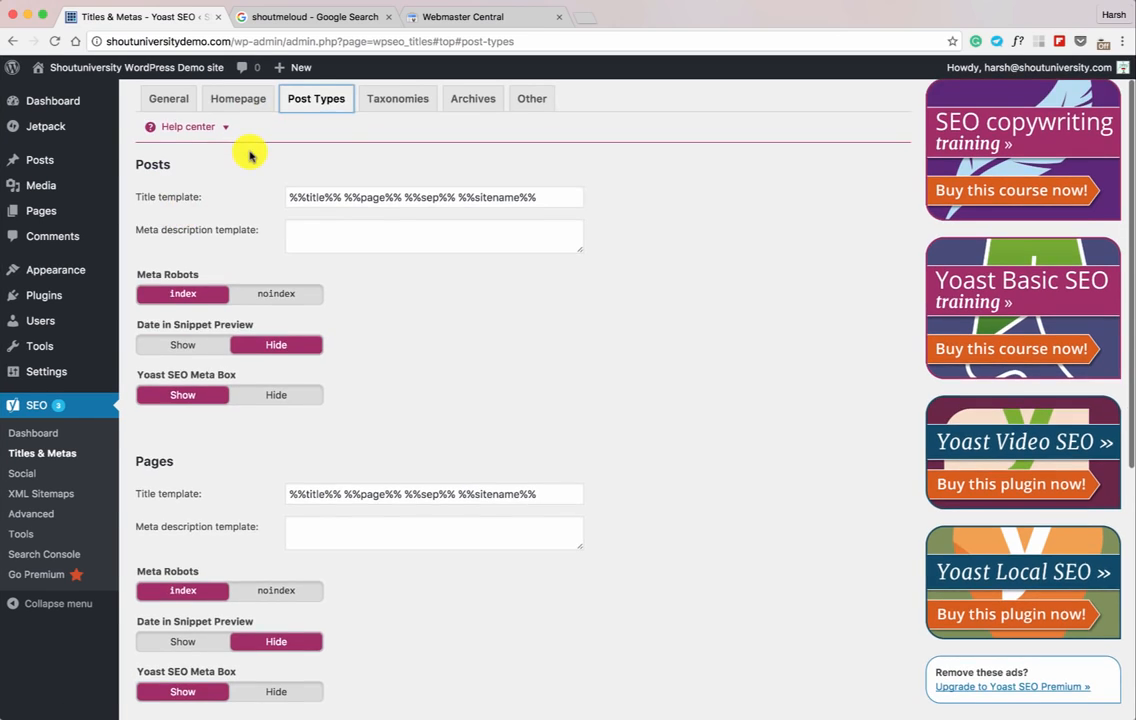
pyautogui.scroll(-2, 250, 155)
pyautogui.scroll(-10, 250, 155)
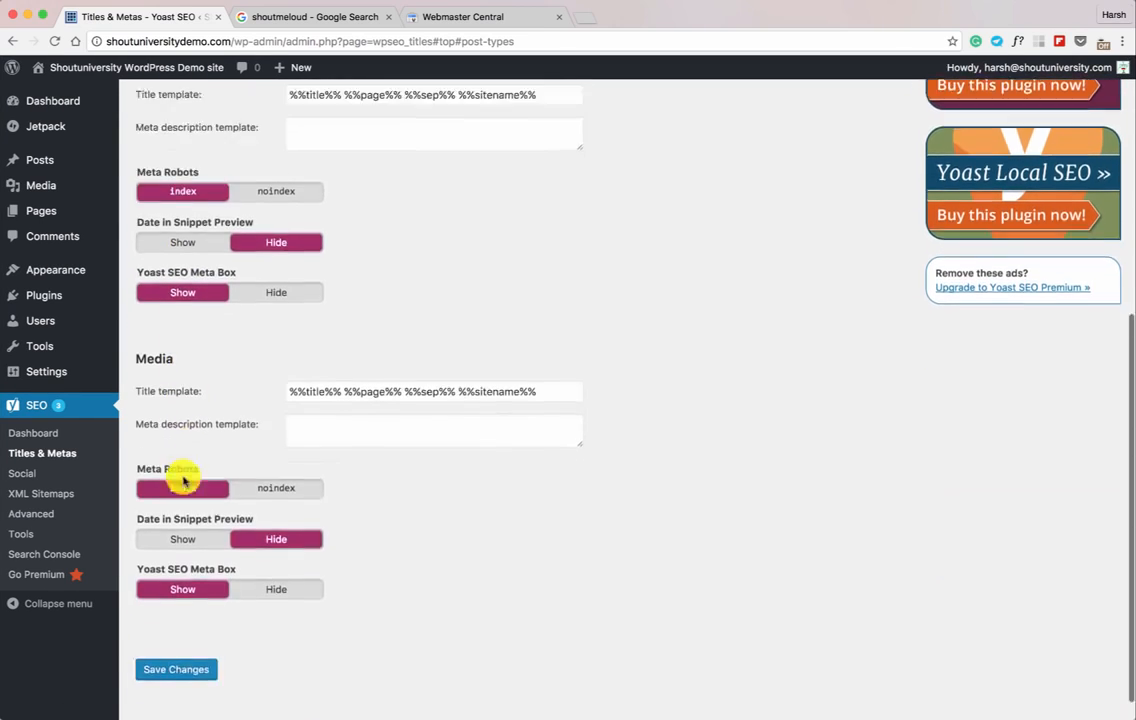
pyautogui.scroll(10, 152, 363)
pyautogui.scroll(3, 170, 345)
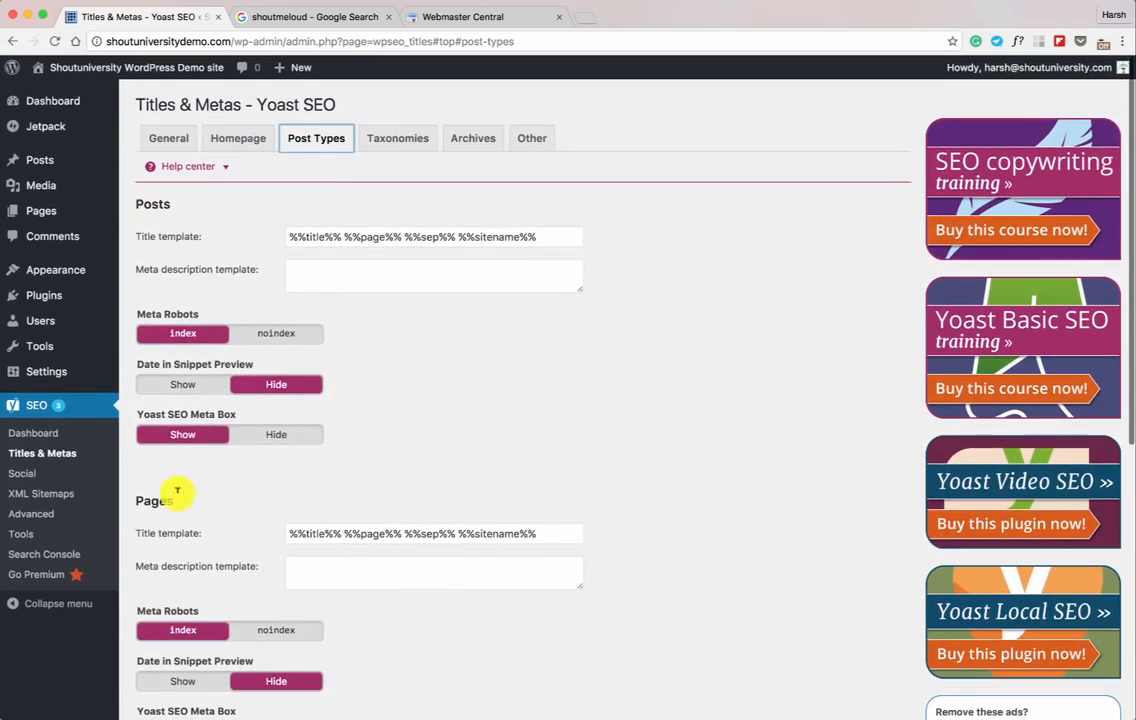
pyautogui.scroll(-5, 168, 502)
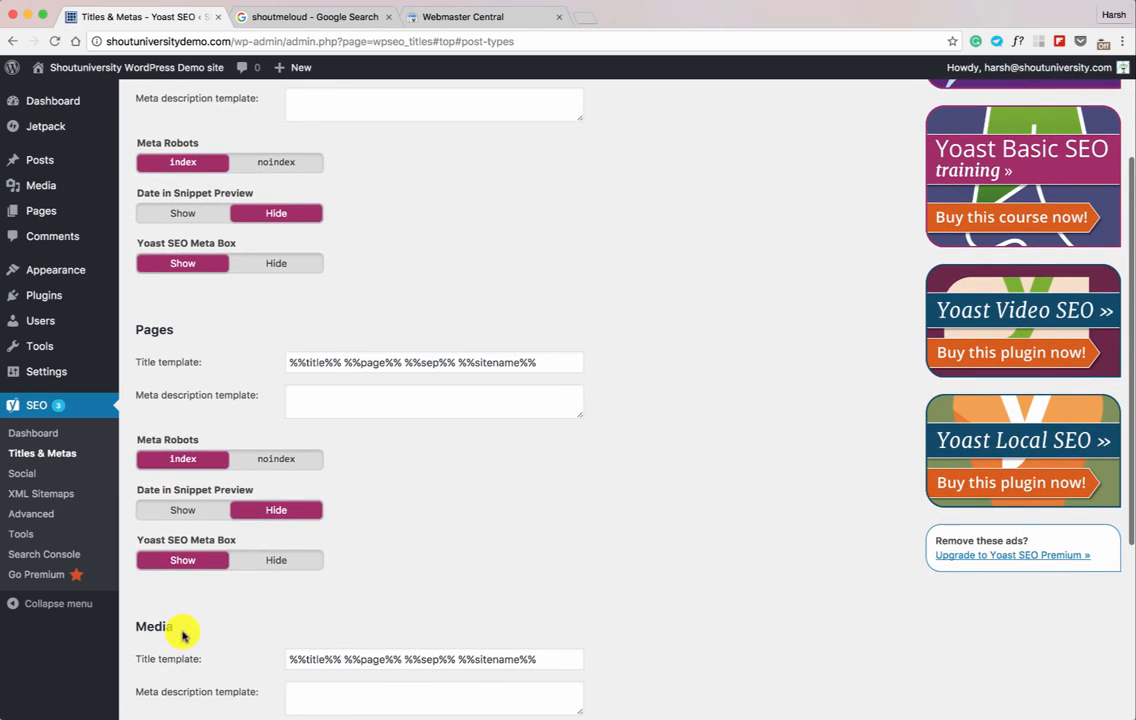
pyautogui.scroll(5, 166, 626)
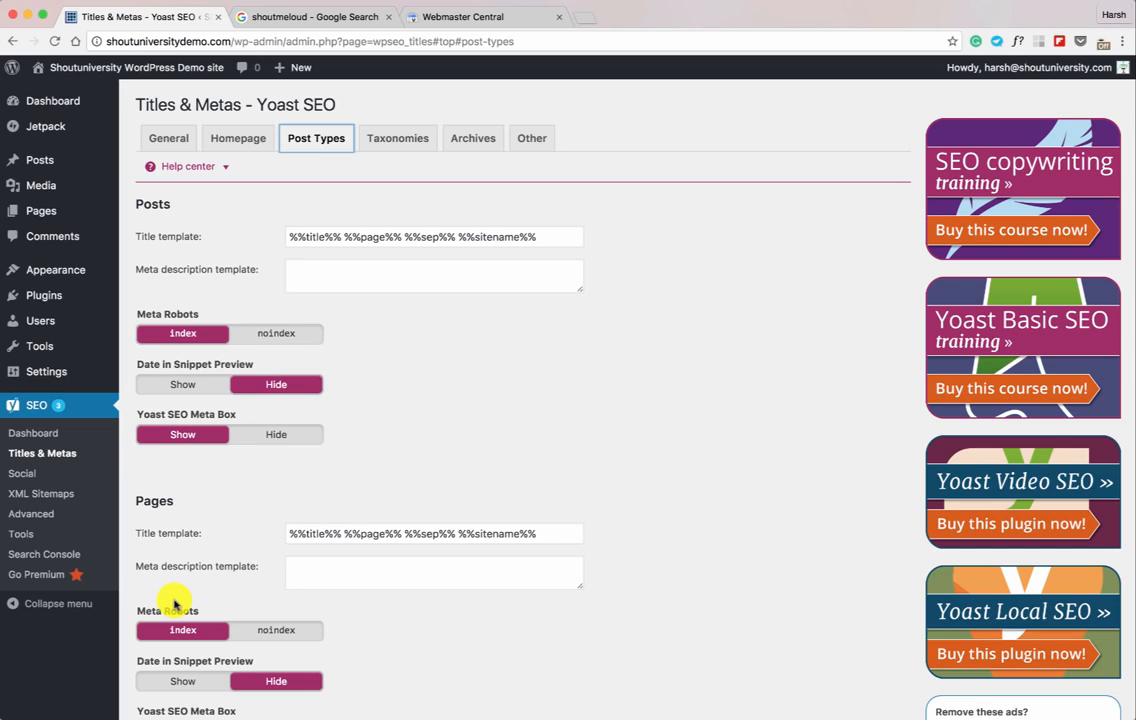
pyautogui.doubleClick(342, 237)
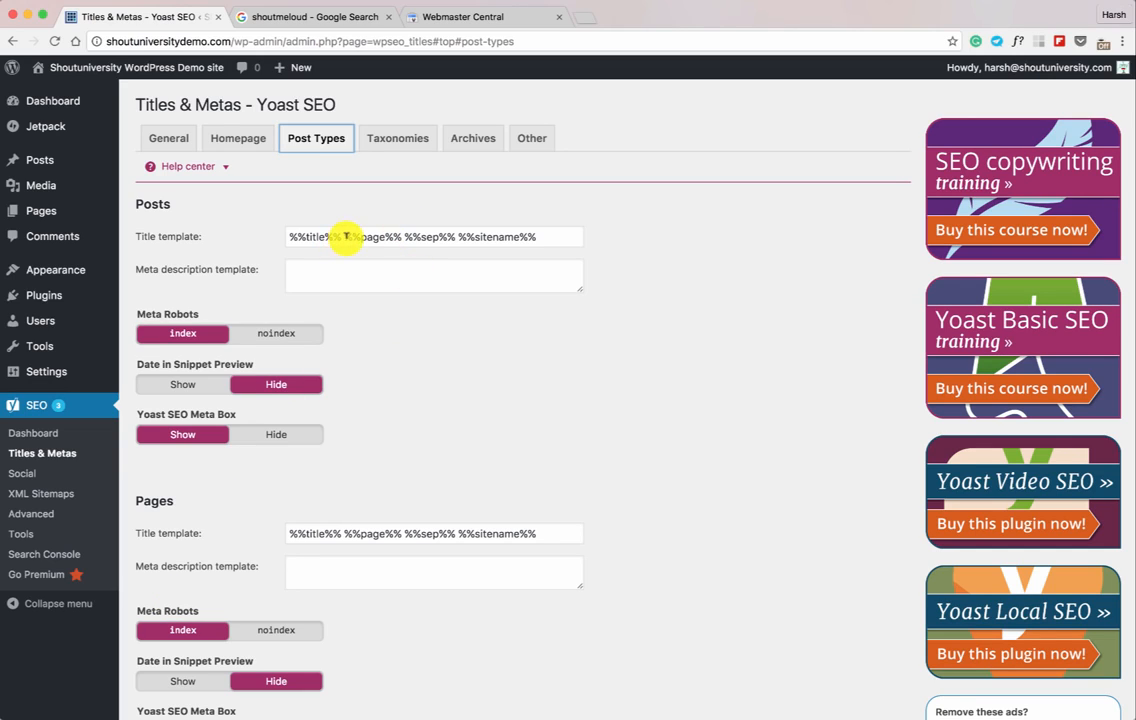
pyautogui.moveTo(345, 237); pyautogui.dragTo(550, 236)
pyautogui.press('BackSpace')
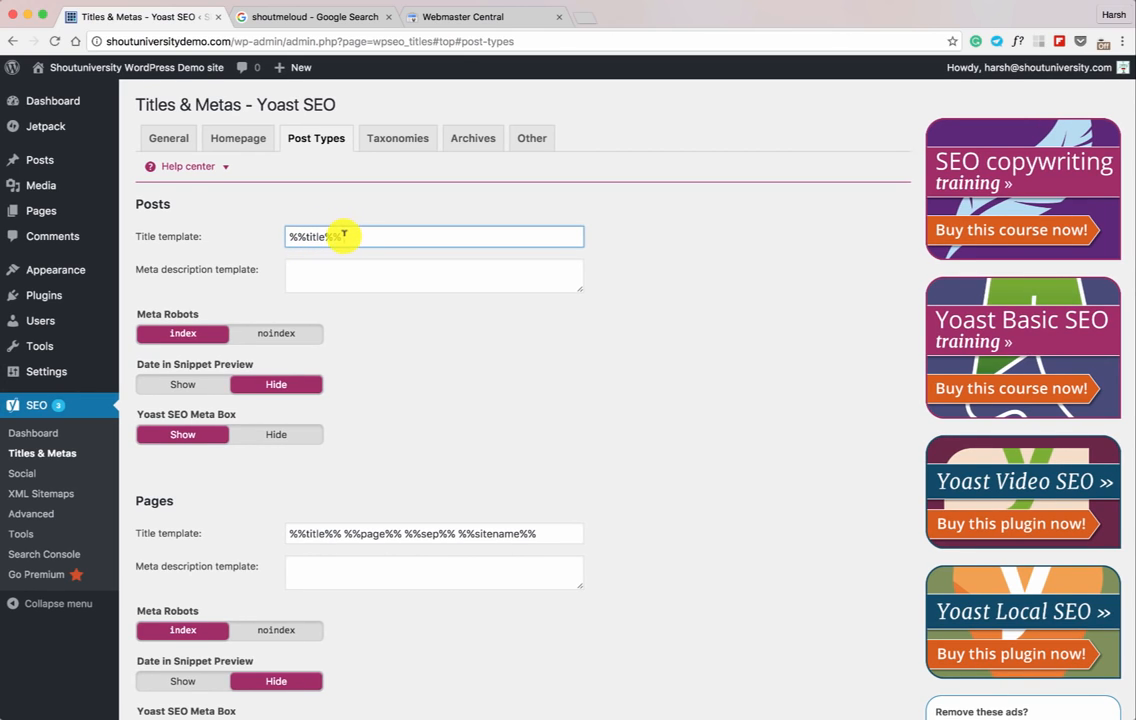
pyautogui.moveTo(347, 236); pyautogui.dragTo(290, 236)
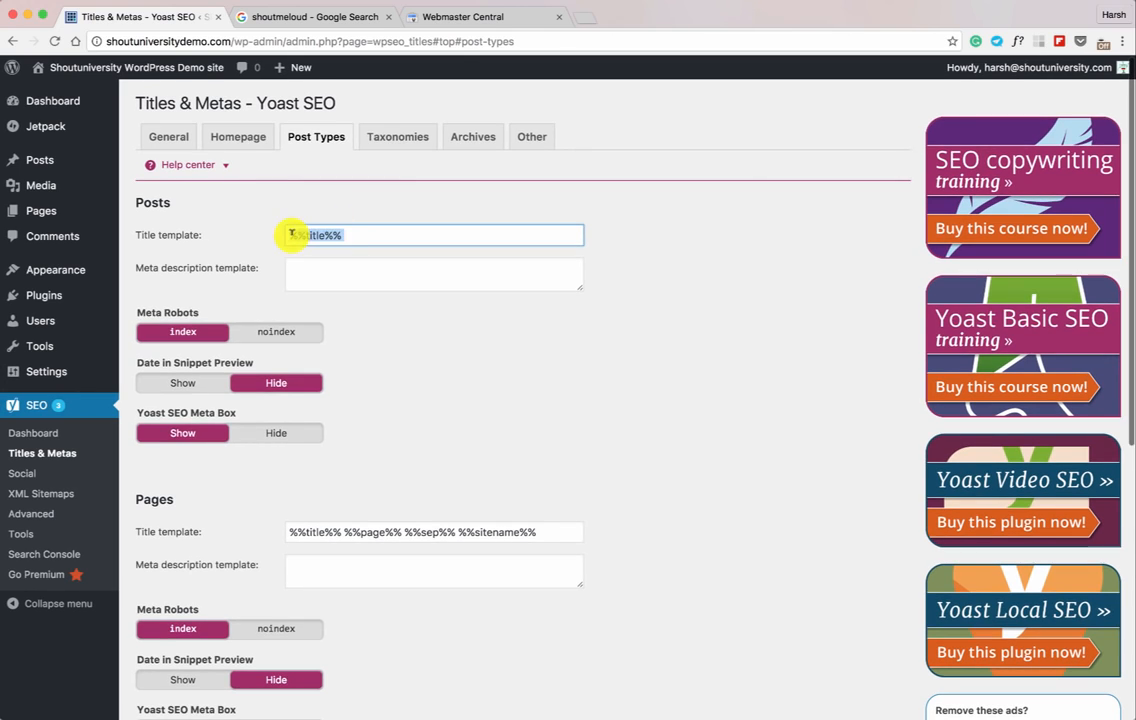
pyautogui.click(331, 20)
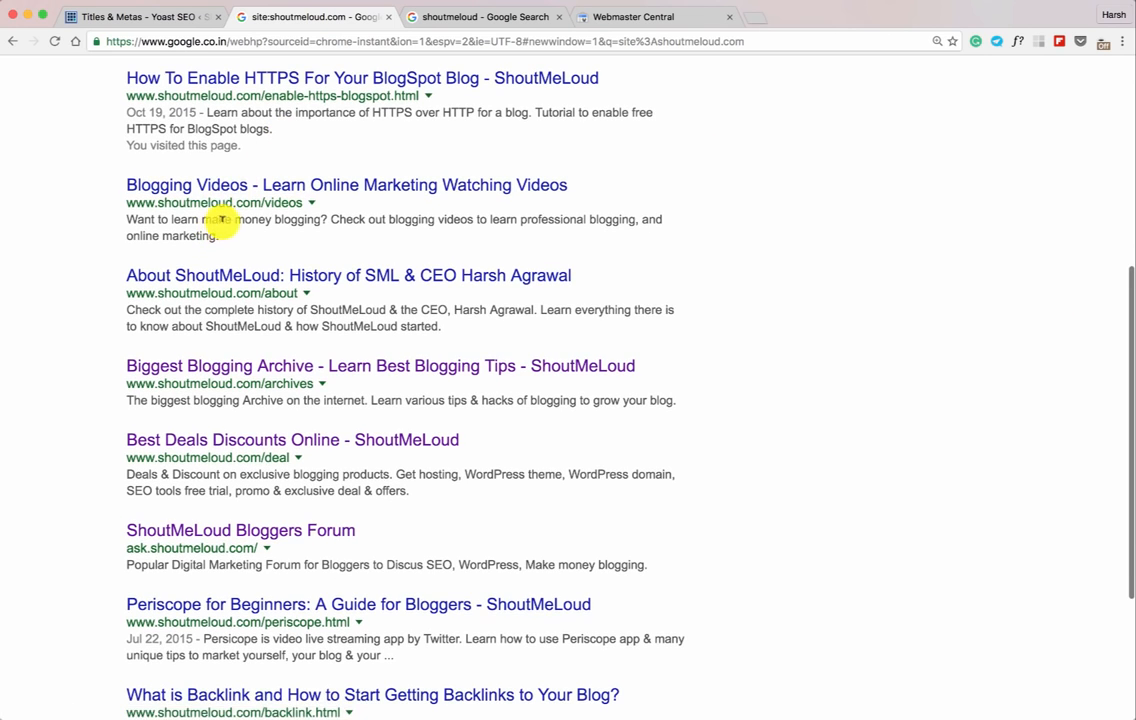
# Compare ShoutMeLoud's Google result titles, which end with the site name, against the %%title%% template
pyautogui.scroll(2, 220, 178)
pyautogui.moveTo(114, 167); pyautogui.dragTo(497, 169)
pyautogui.moveTo(660, 167); pyautogui.dragTo(498, 174)
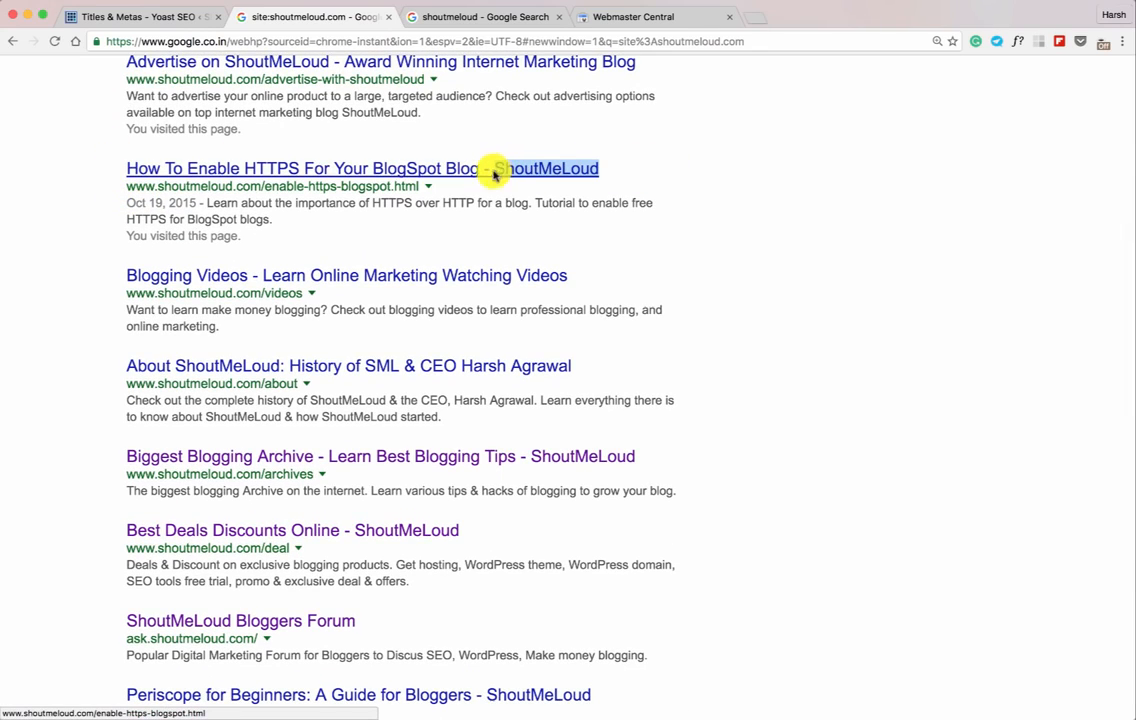
pyautogui.scroll(-3, 459, 274)
pyautogui.scroll(-2, 455, 277)
pyautogui.moveTo(126, 511); pyautogui.dragTo(647, 500)
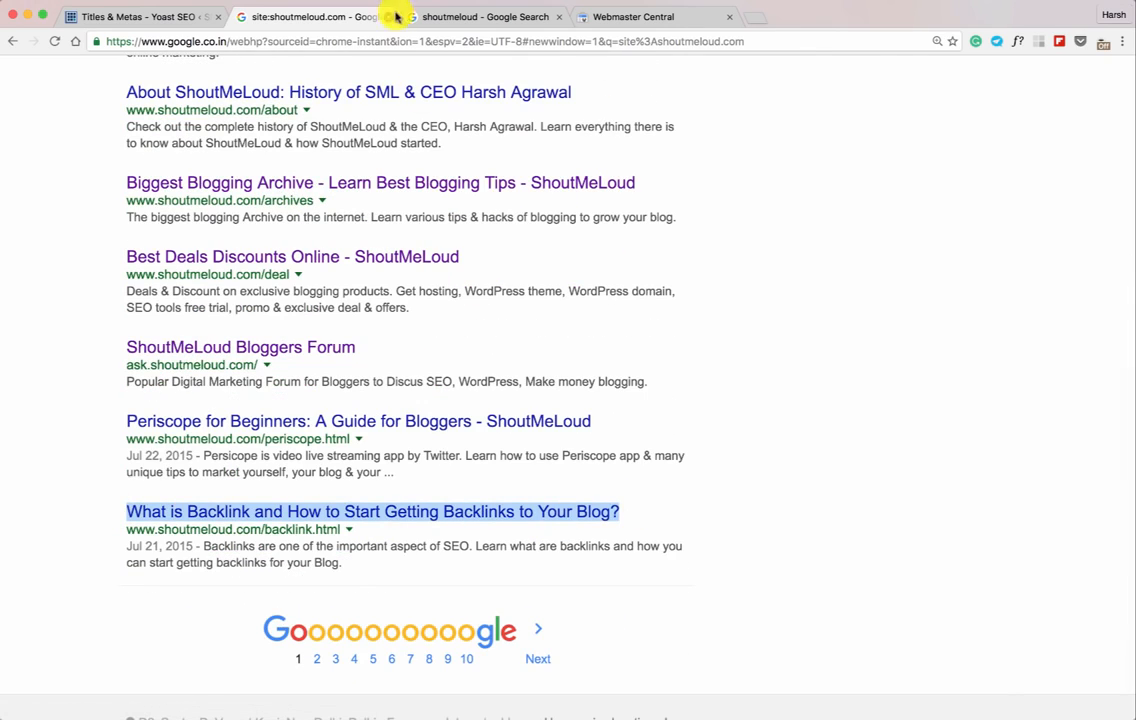
pyautogui.click(183, 17)
pyautogui.click(345, 236)
pyautogui.hotkey('ctrl', 'a')
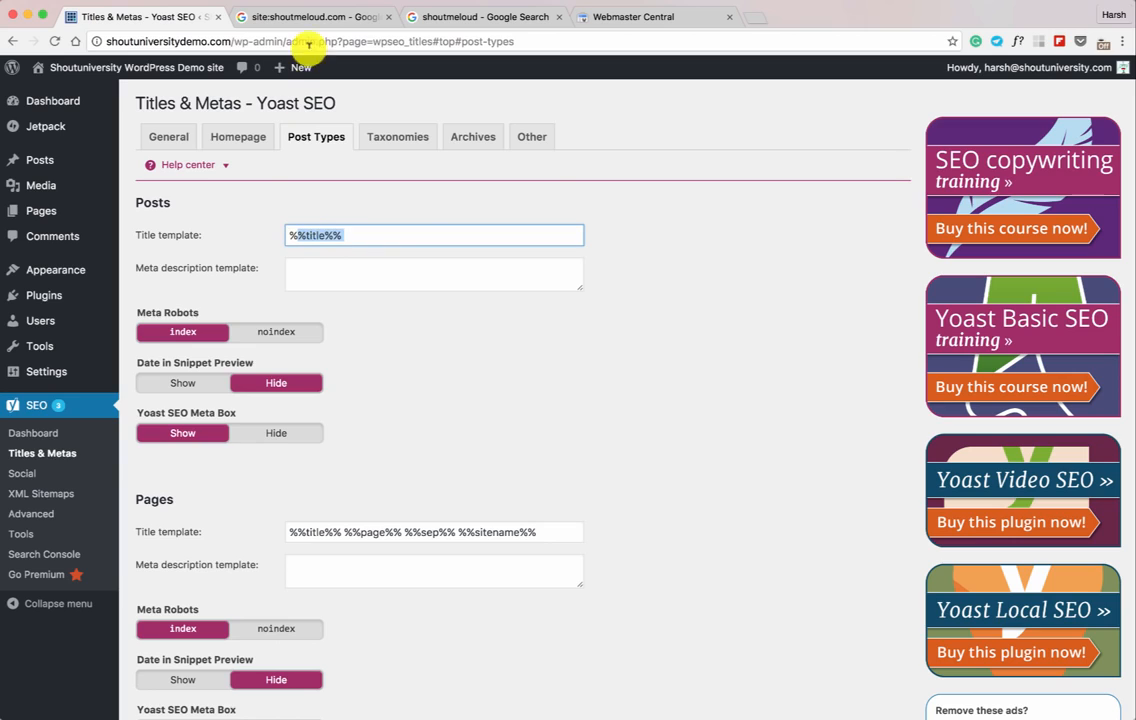
pyautogui.click(304, 17)
pyautogui.moveTo(680, 208); pyautogui.dragTo(538, 198)
pyautogui.scroll(3, 380, 234)
pyautogui.scroll(3, 380, 234)
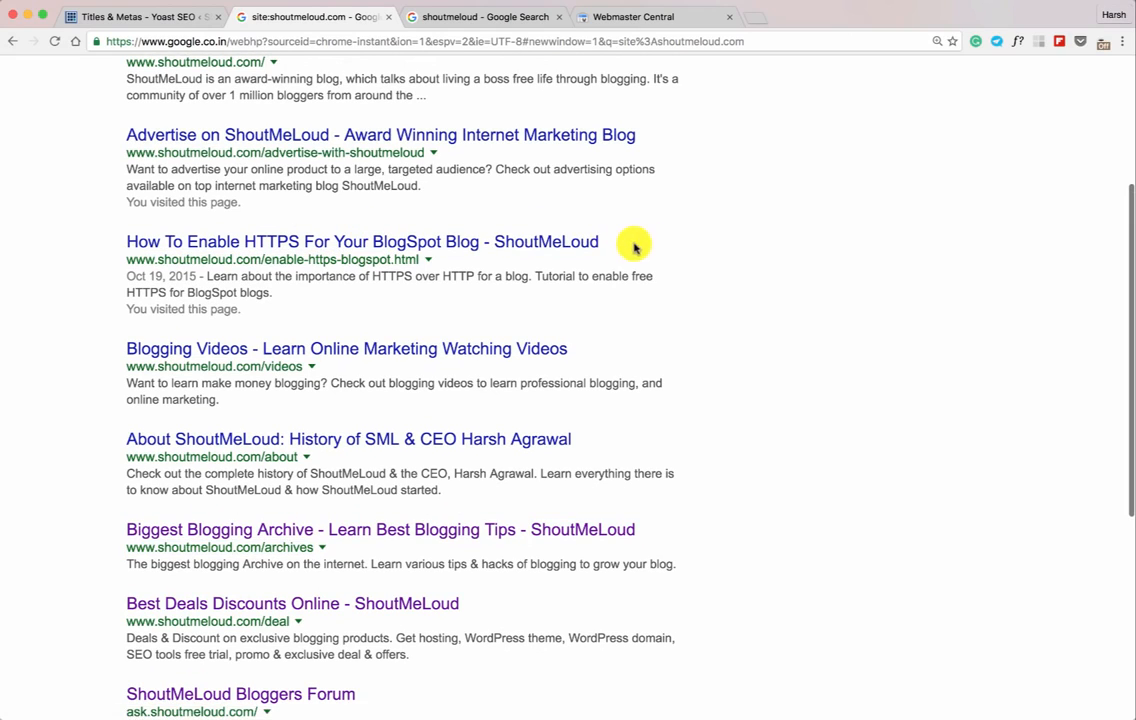
pyautogui.moveTo(634, 243); pyautogui.dragTo(489, 243)
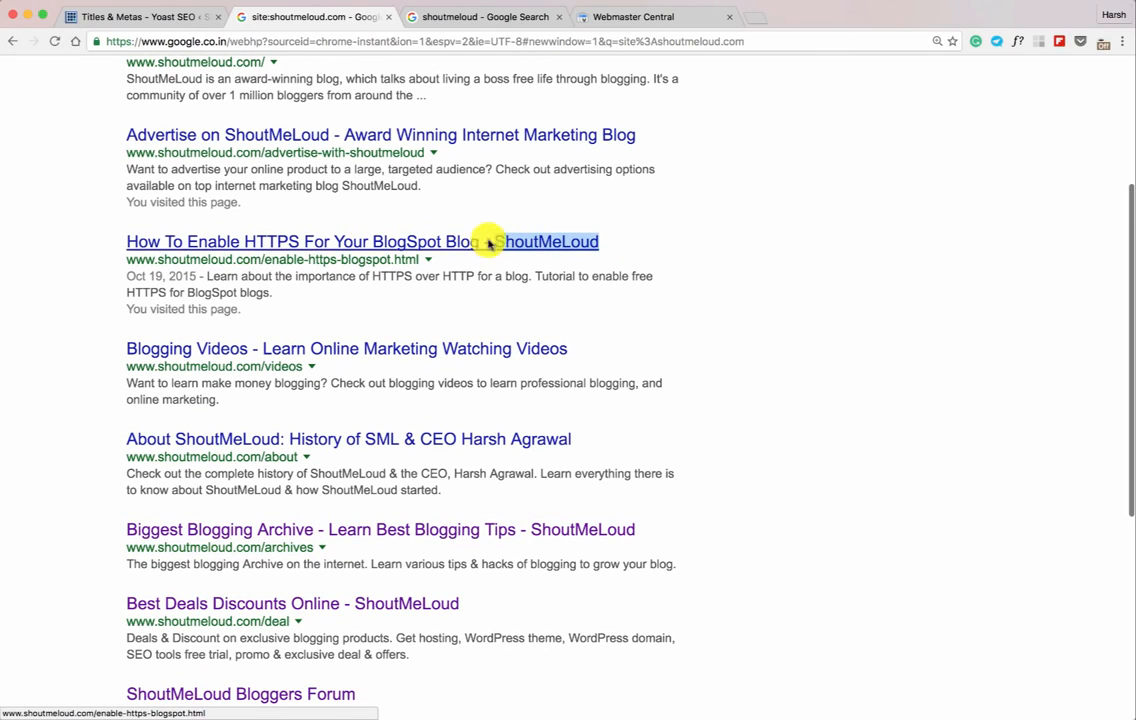
# Delete the extra variables from the Pages title template, leaving only %%title%%
pyautogui.click(145, 18)
pyautogui.moveTo(365, 231); pyautogui.dragTo(286, 235)
pyautogui.moveTo(346, 531); pyautogui.dragTo(588, 532)
pyautogui.press('BackSpace')
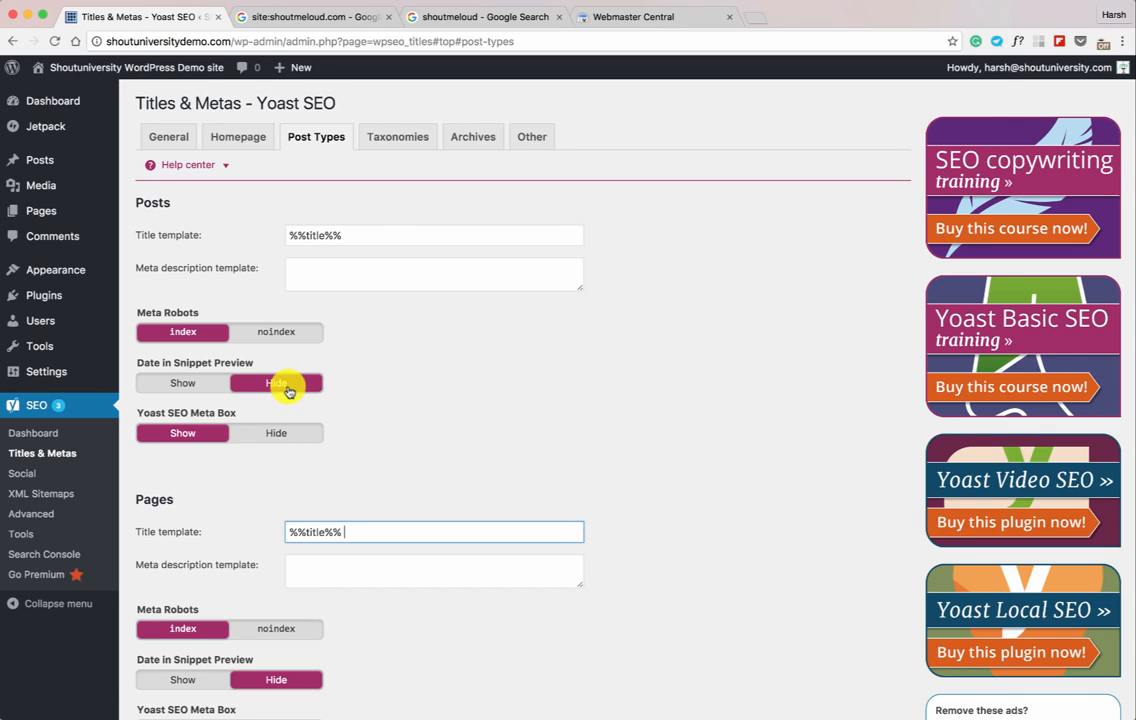
# Keep Date in Snippet Preview set to Hide, then move to the Taxonomies settings
pyautogui.click(180, 383)
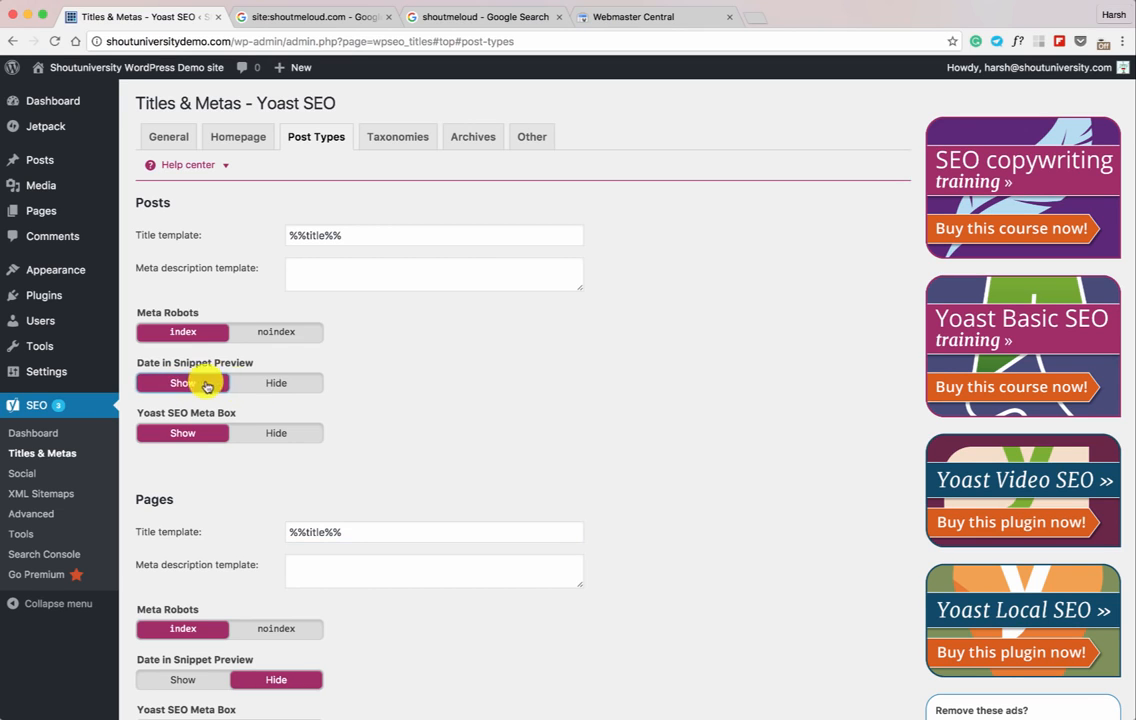
pyautogui.click(261, 387)
pyautogui.scroll(-2, 332, 407)
pyautogui.scroll(-5, 218, 573)
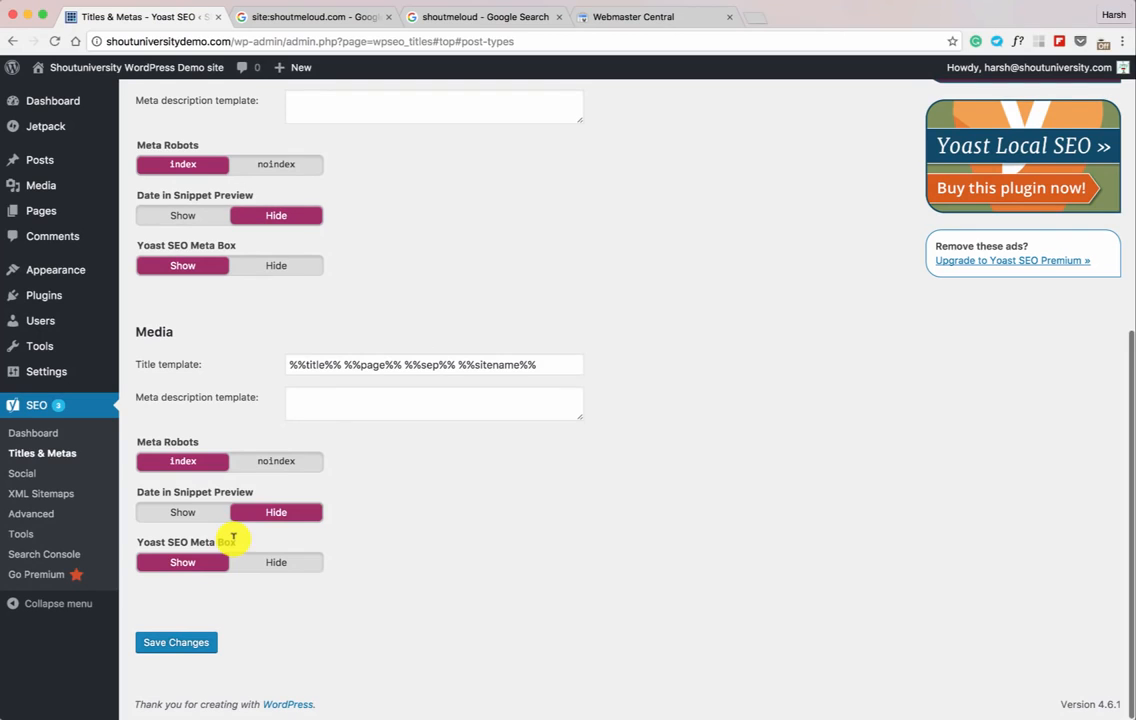
pyautogui.scroll(5, 240, 530)
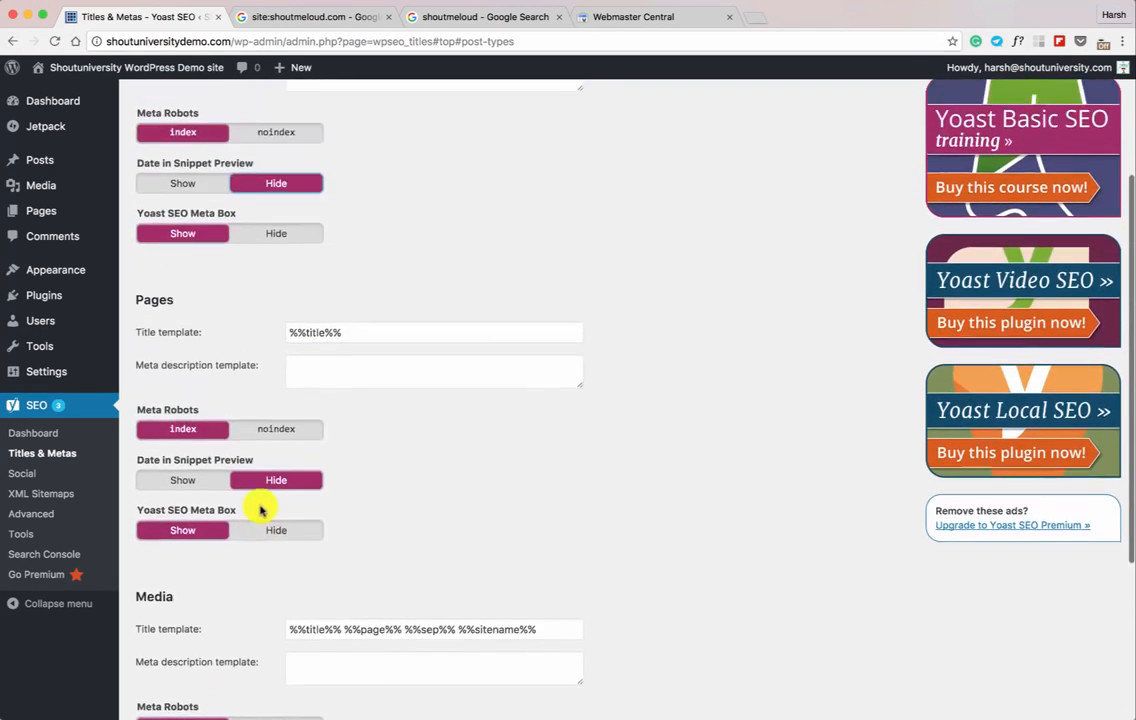
pyautogui.scroll(4, 260, 510)
pyautogui.click(397, 140)
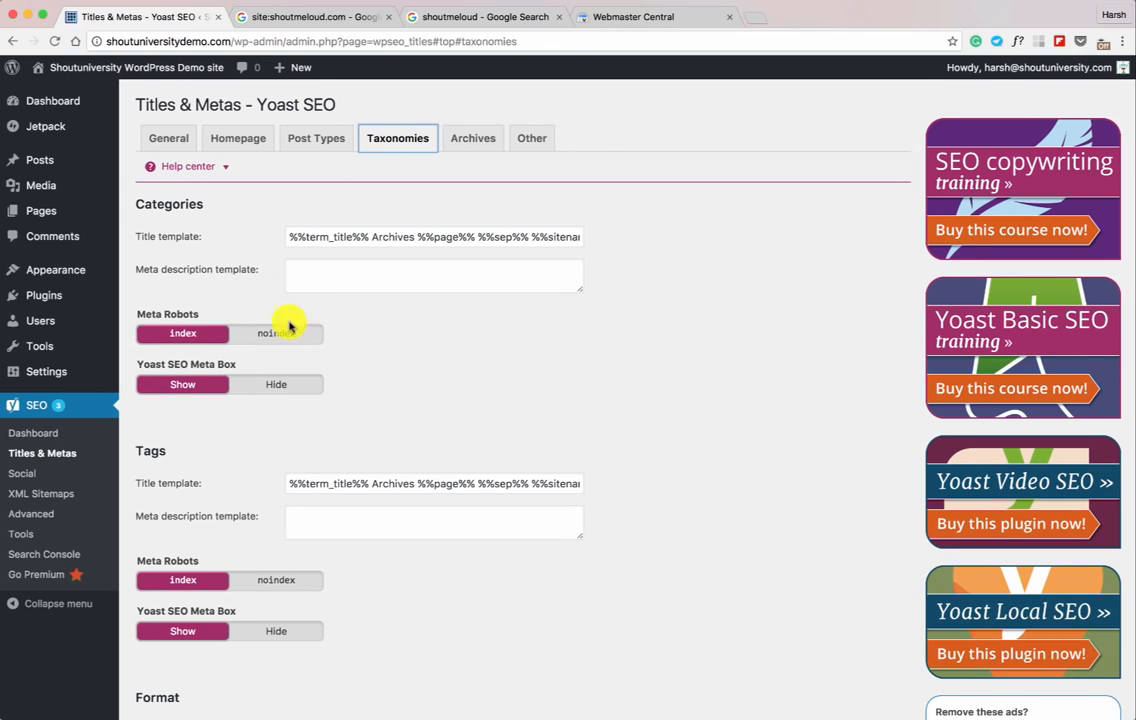
# Set Meta Robots to noindex for both Categories and Tags archives
pyautogui.click(256, 334)
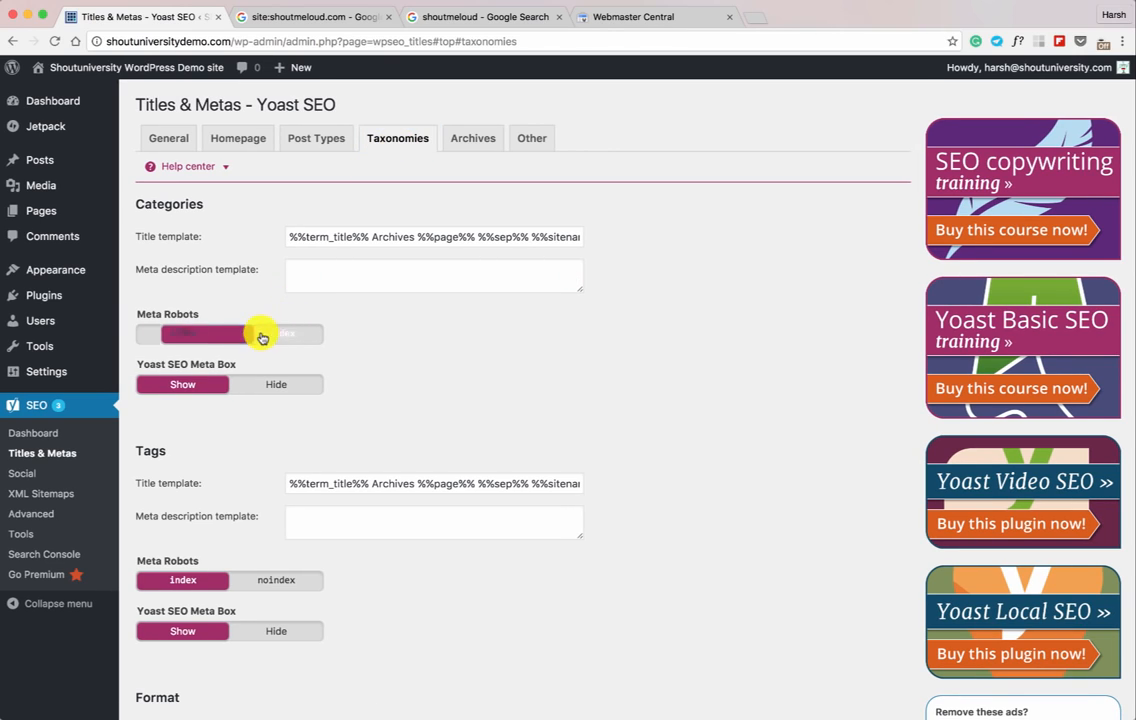
pyautogui.click(275, 582)
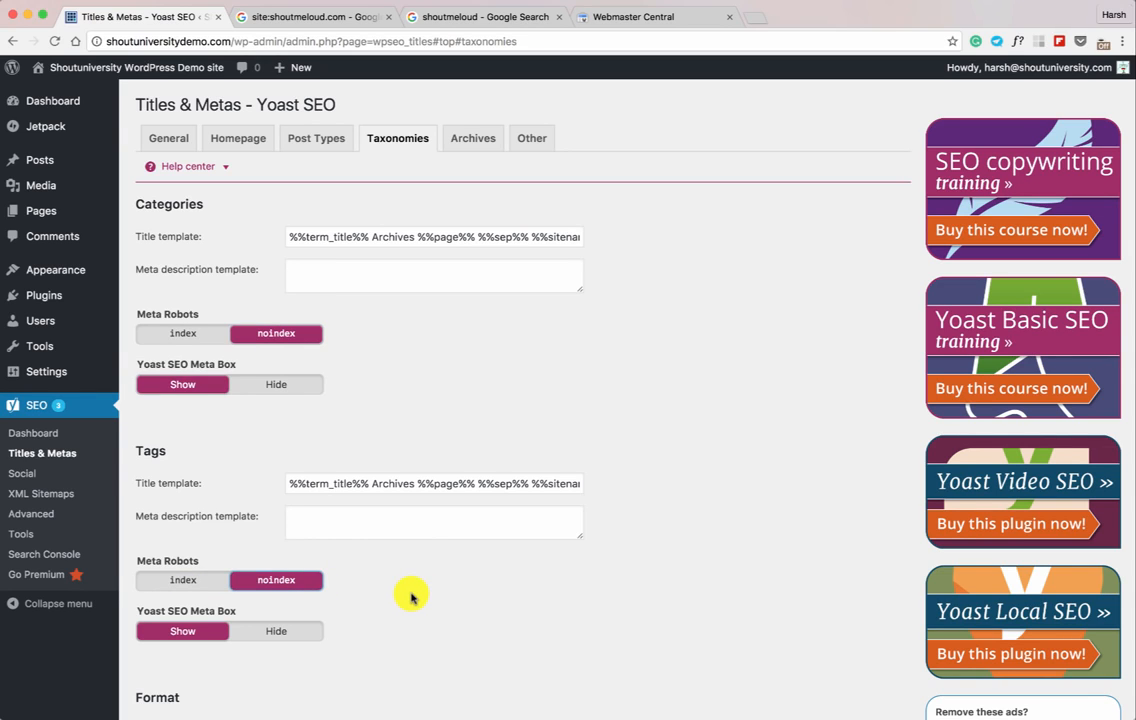
pyautogui.scroll(-3, 436, 591)
pyautogui.scroll(3, 342, 580)
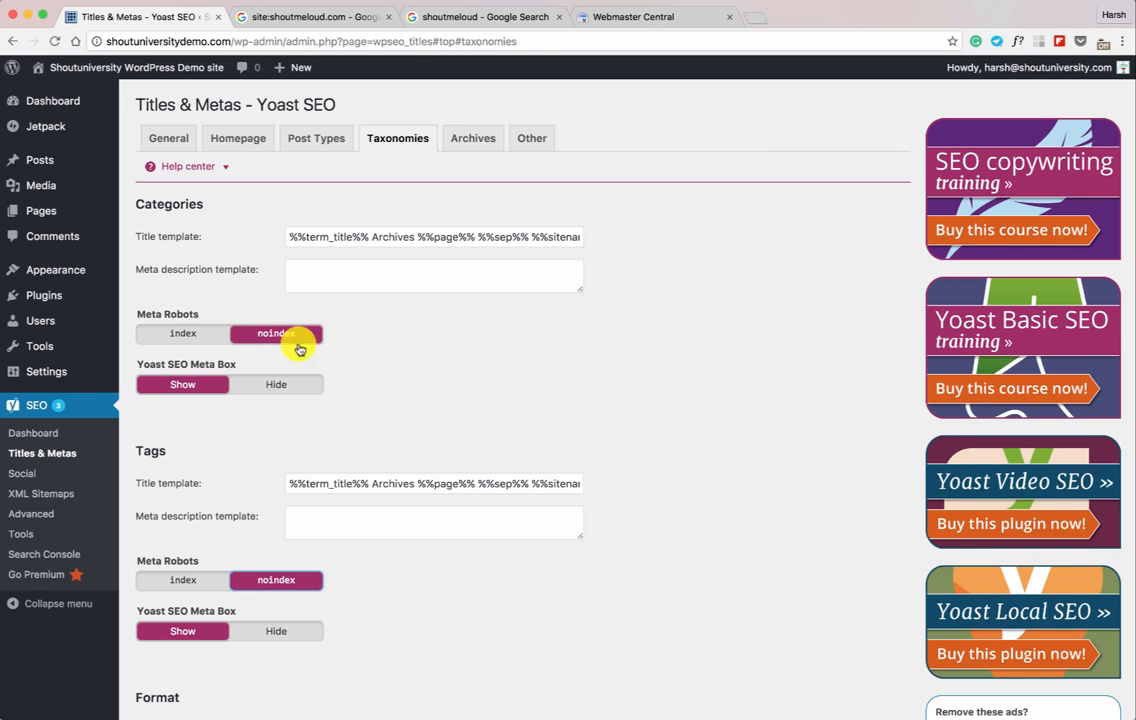
pyautogui.scroll(-1, 320, 345)
pyautogui.scroll(1, 350, 330)
pyautogui.click(467, 152)
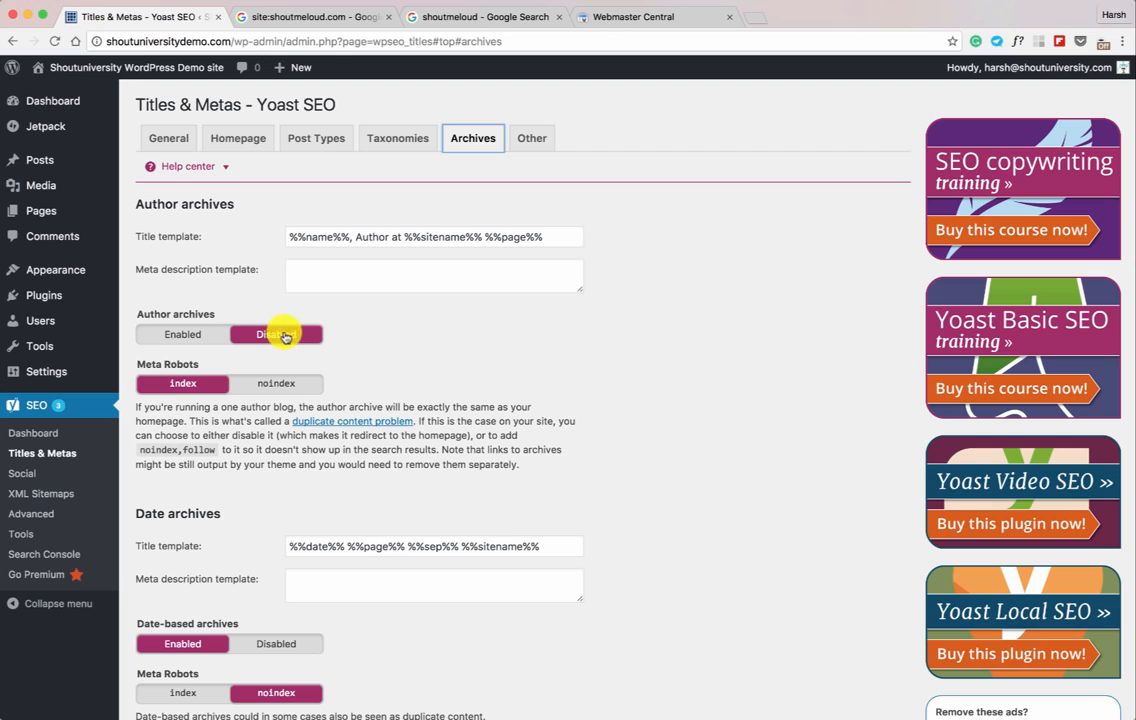
# Set the Author archives Meta Robots to noindex
pyautogui.scroll(-2, 284, 385)
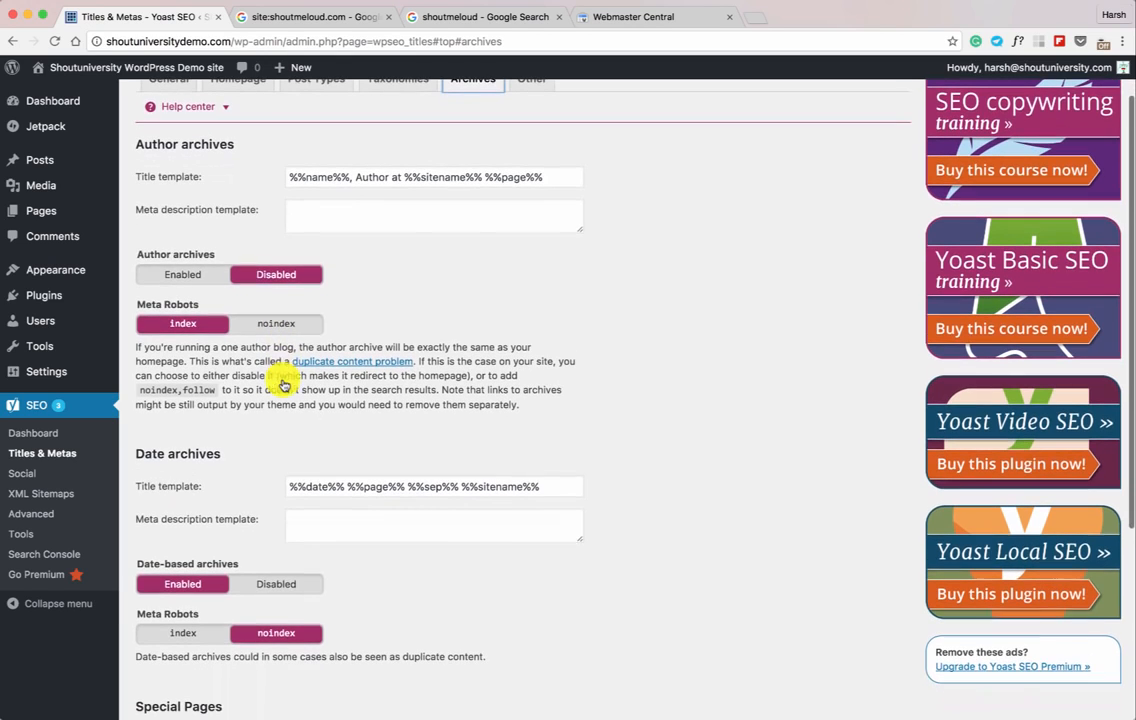
pyautogui.click(284, 324)
pyautogui.scroll(-2, 265, 577)
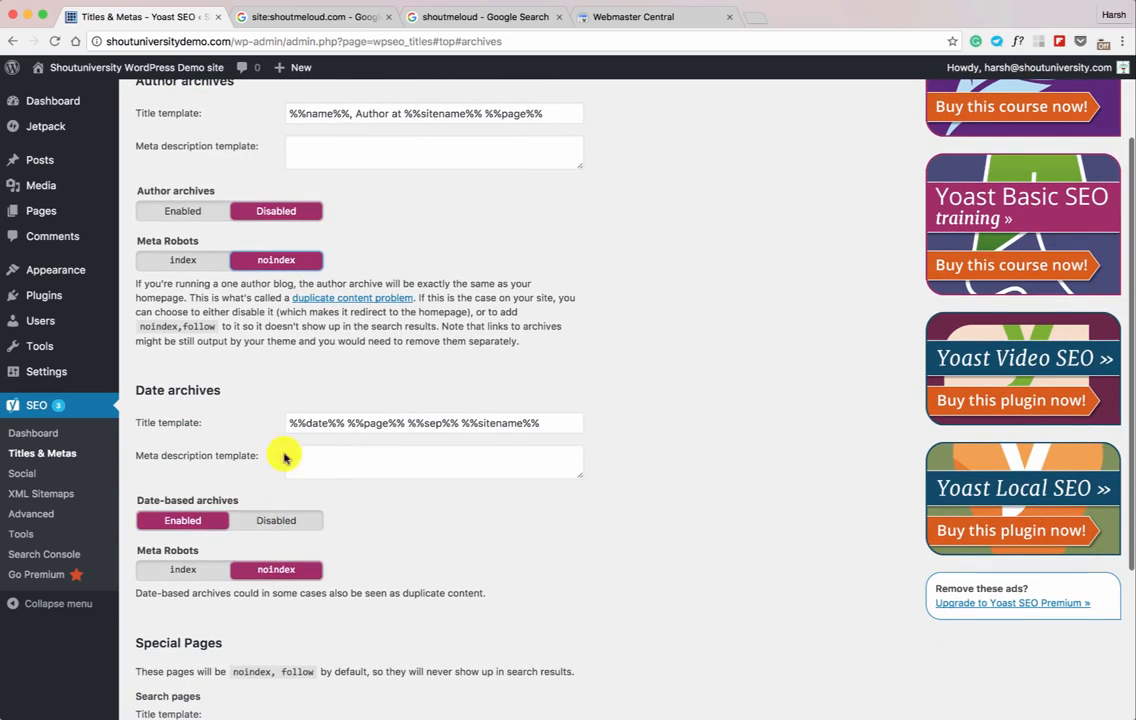
pyautogui.scroll(-4, 275, 572)
pyautogui.scroll(7, 274, 565)
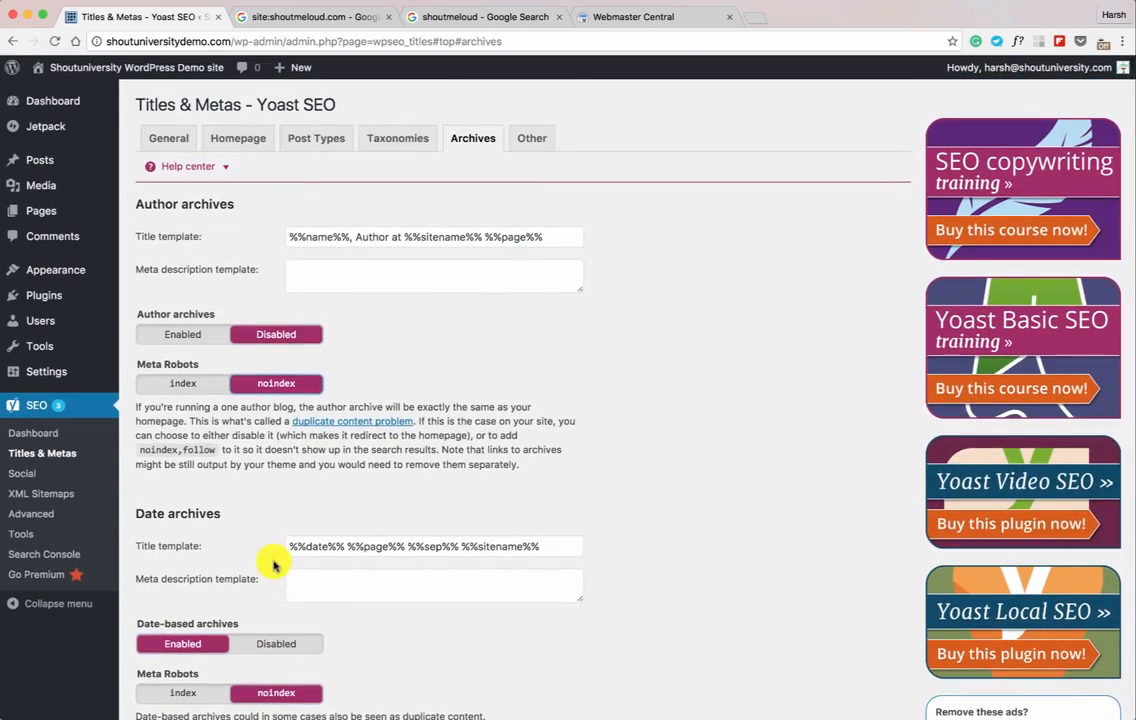
pyautogui.scroll(-1, 274, 566)
# On the Other tab, set Subpages of archives to noindex and save the changes
pyautogui.click(532, 134)
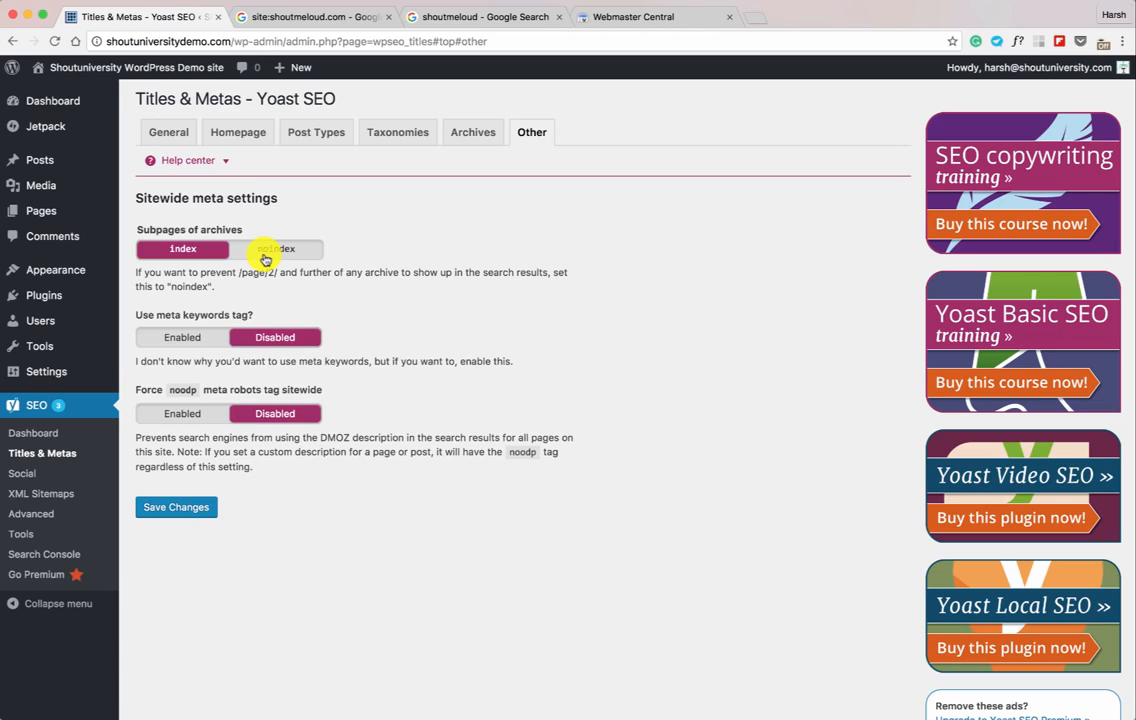
pyautogui.click(268, 252)
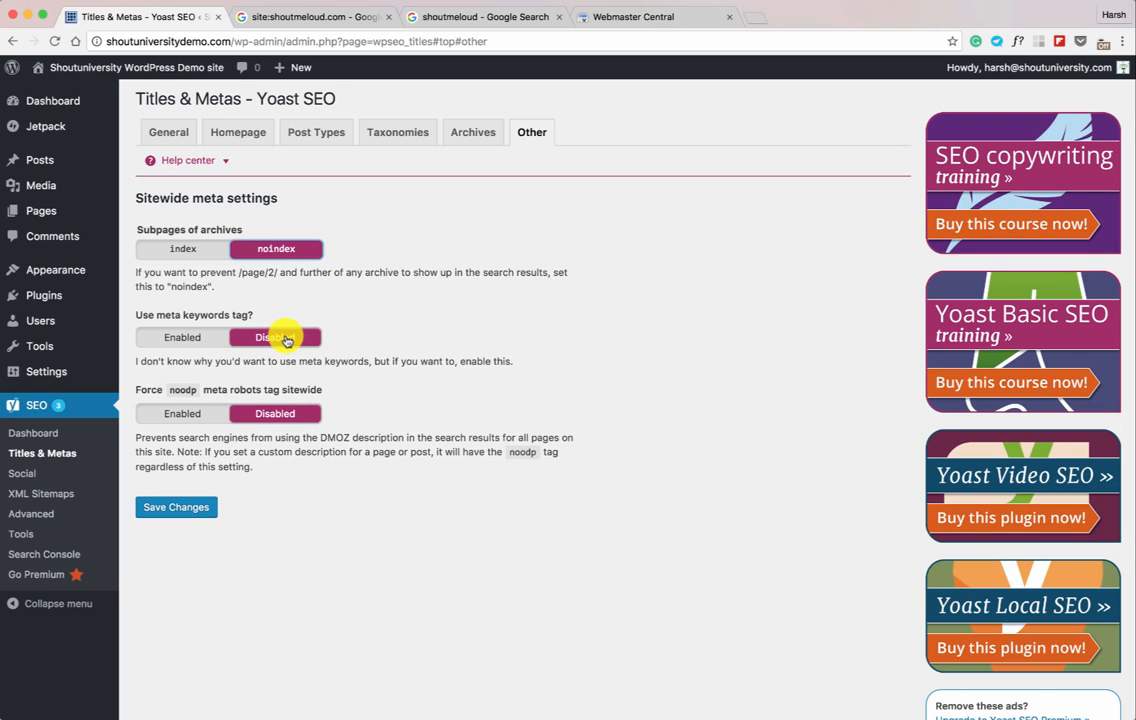
pyautogui.click(183, 508)
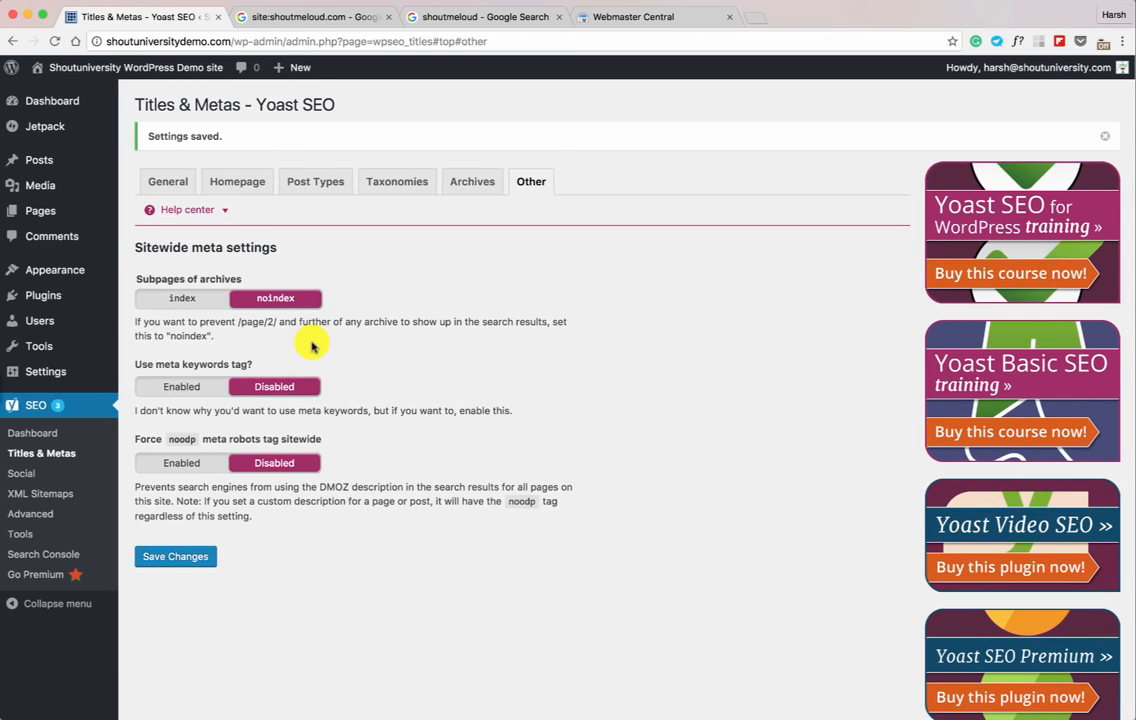
# In Yoast Social settings, enter the Facebook page URL on the Accounts tab
pyautogui.click(41, 480)
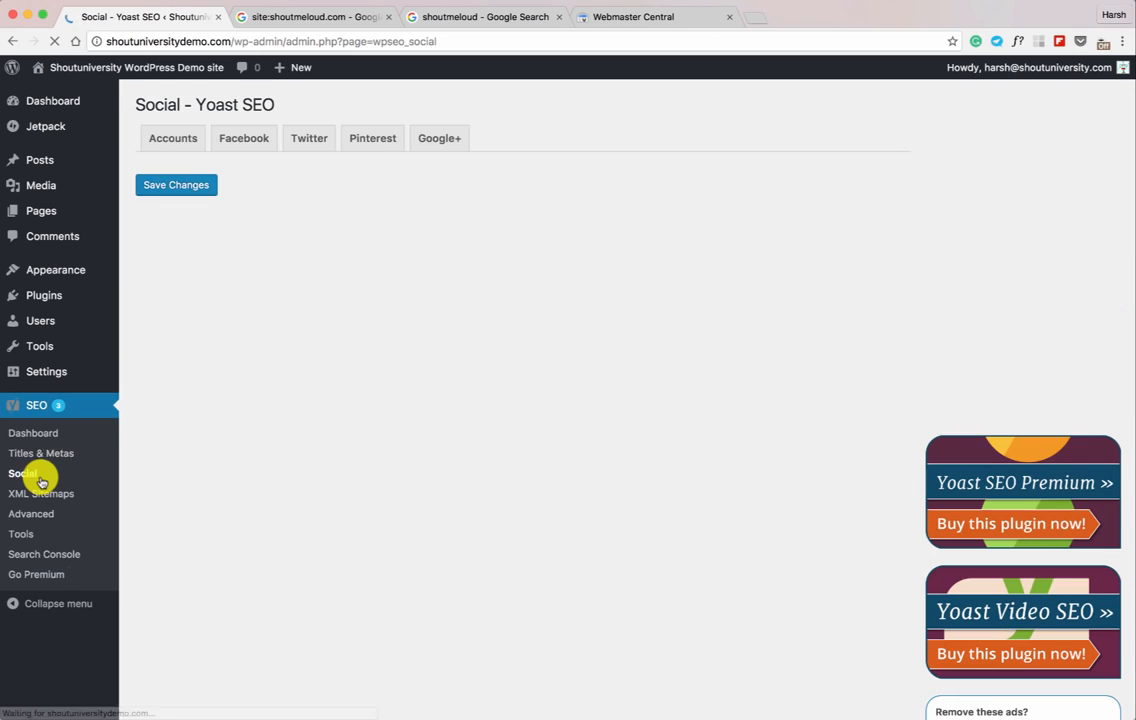
pyautogui.scroll(-1, 343, 292)
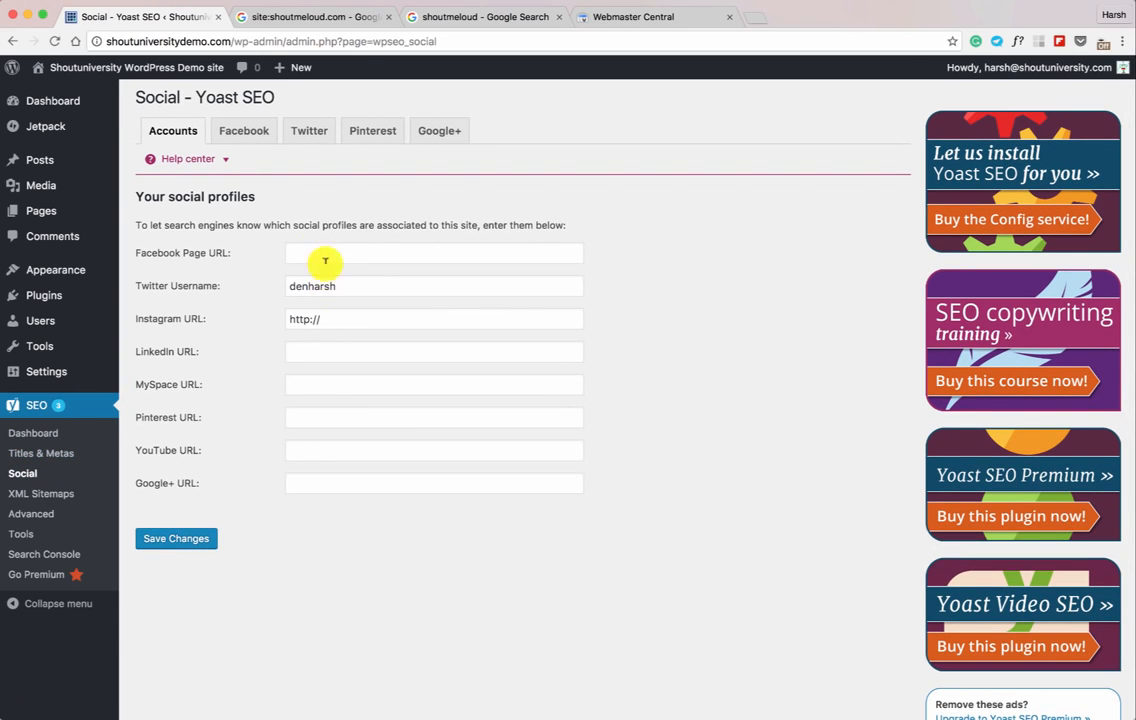
pyautogui.click(318, 250)
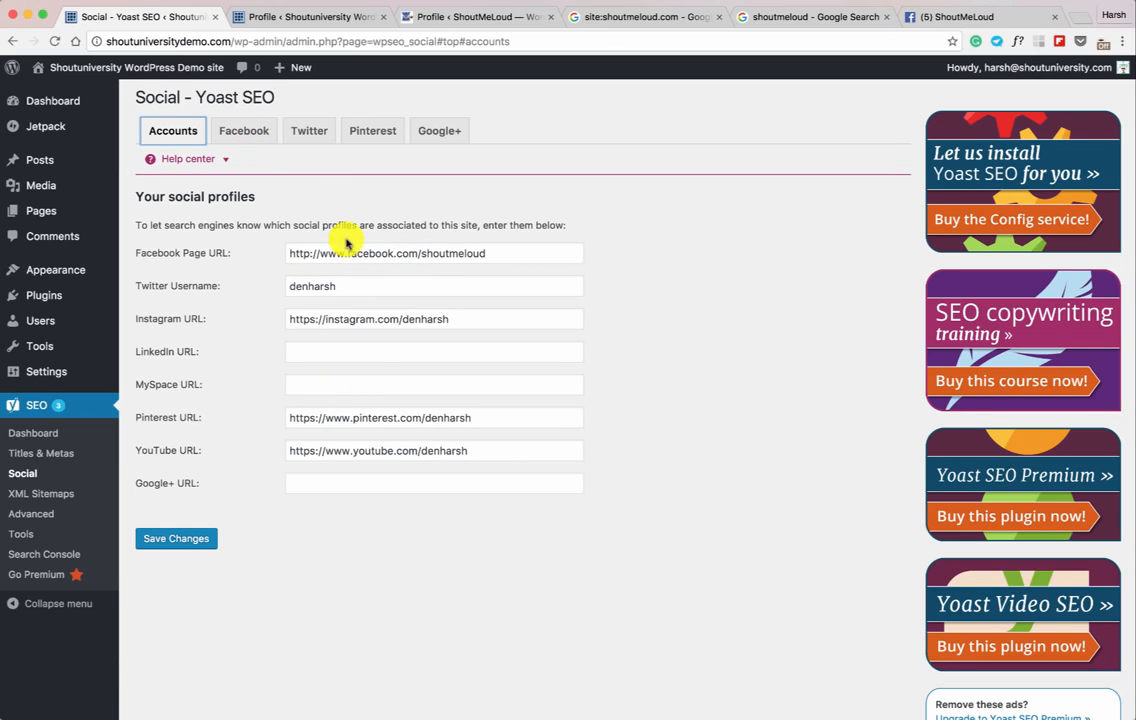
pyautogui.moveTo(438, 318); pyautogui.dragTo(299, 314)
pyautogui.moveTo(303, 253); pyautogui.dragTo(418, 375)
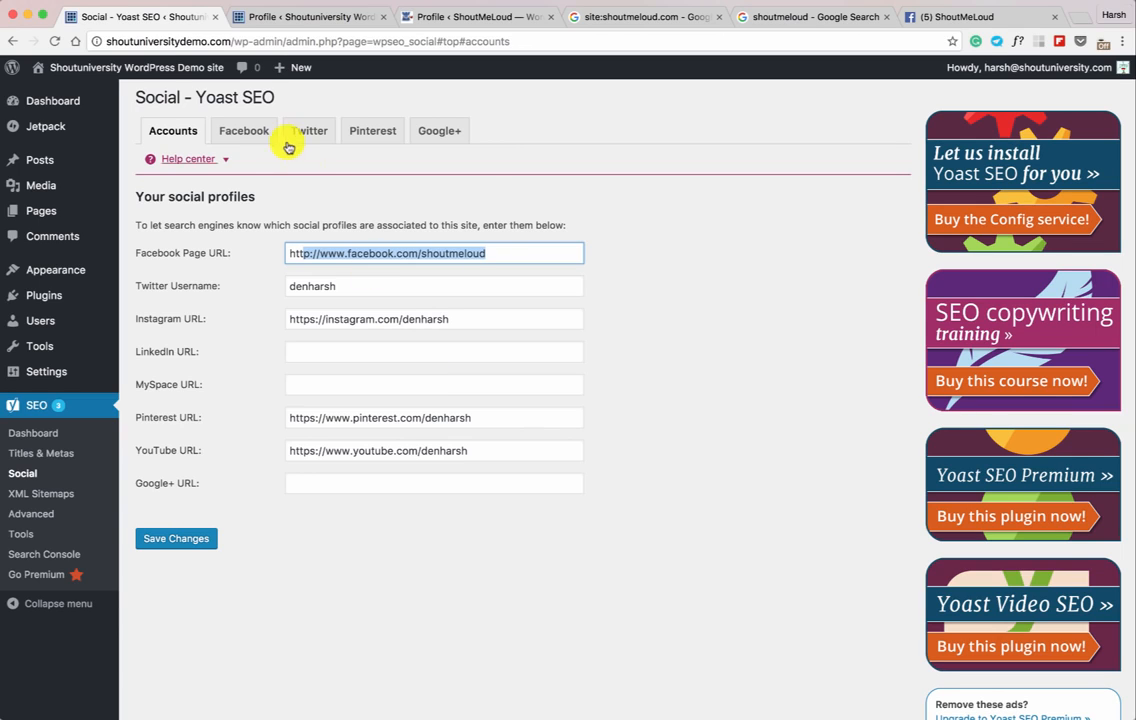
# Review the Facebook Open Graph frontpage image, title and description fields
pyautogui.click(238, 133)
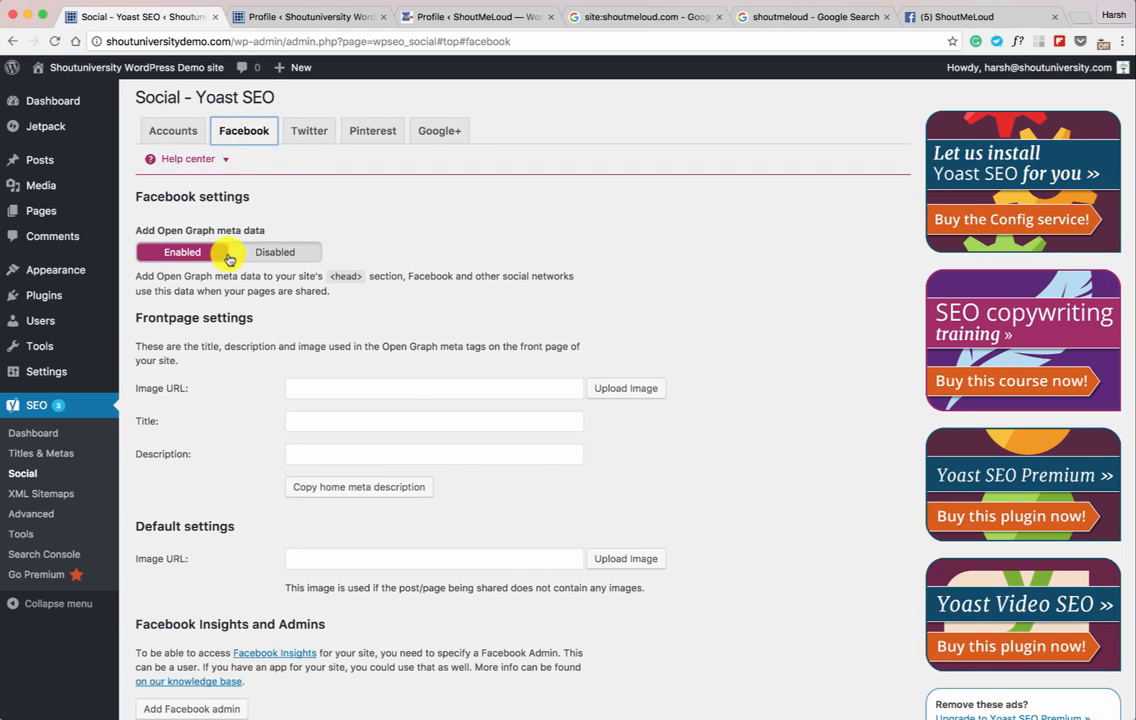
pyautogui.scroll(-1, 293, 262)
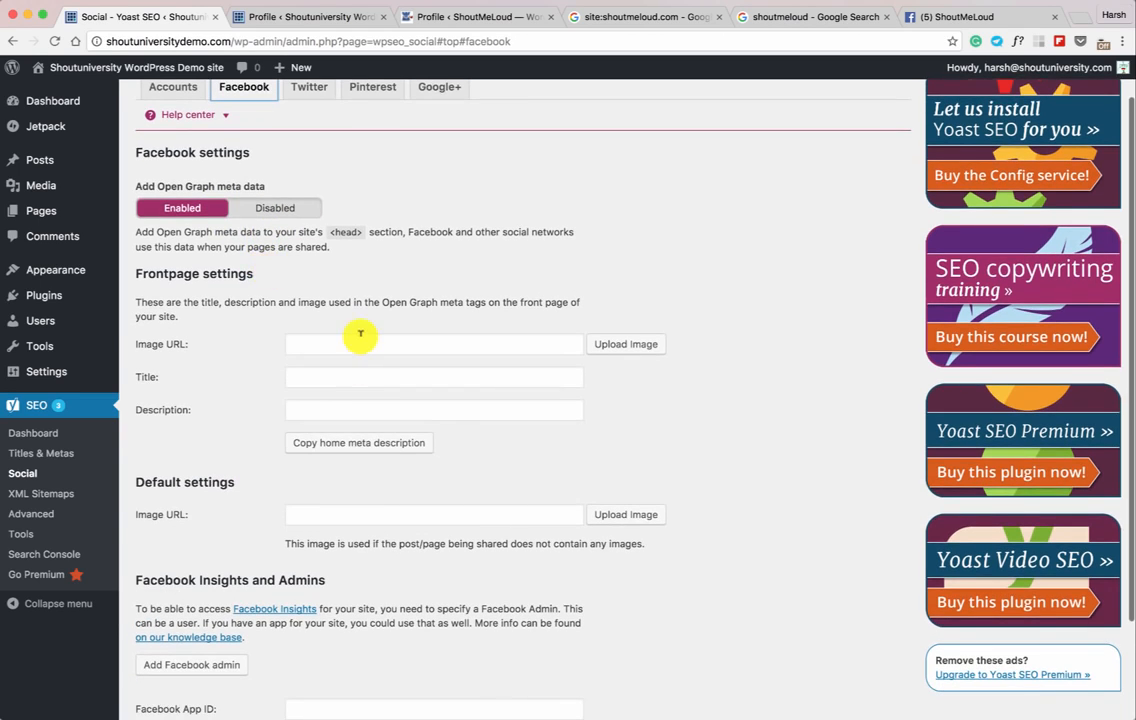
pyautogui.click(322, 340)
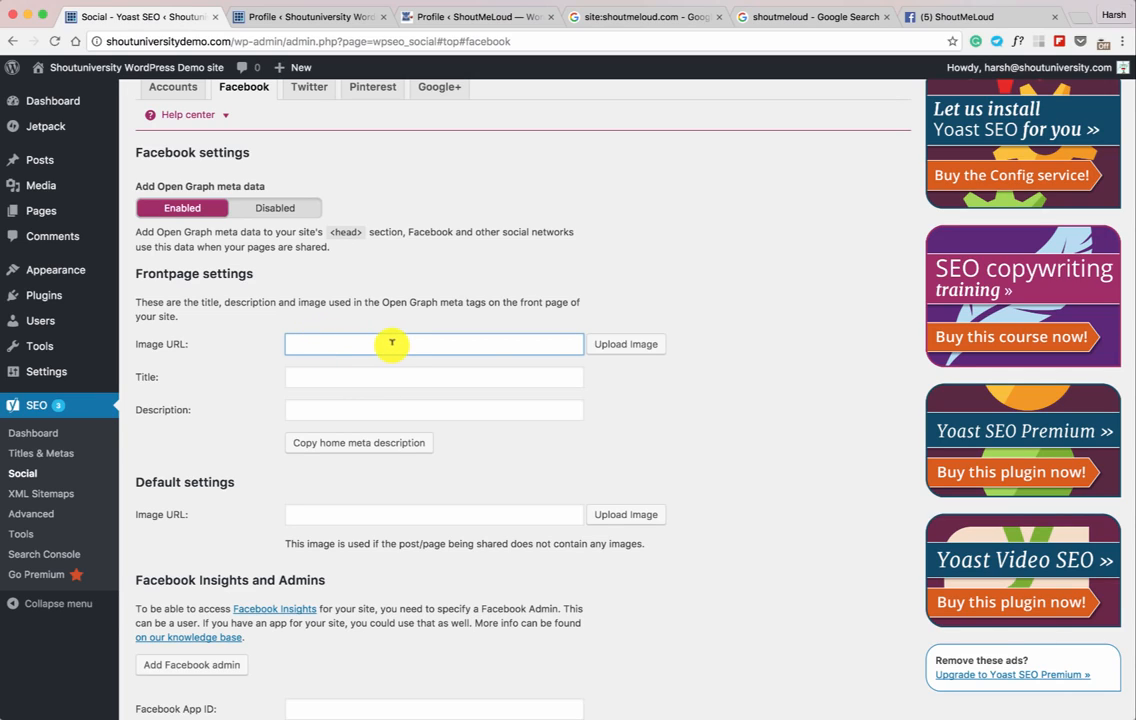
pyautogui.click(340, 374)
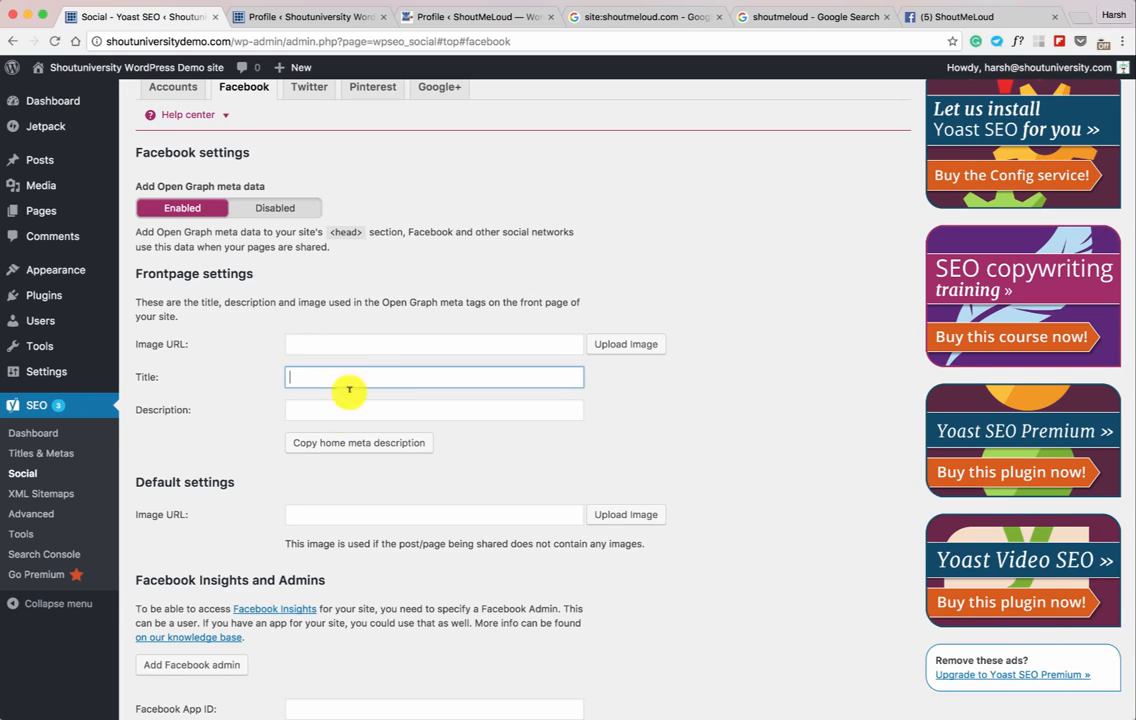
pyautogui.click(355, 441)
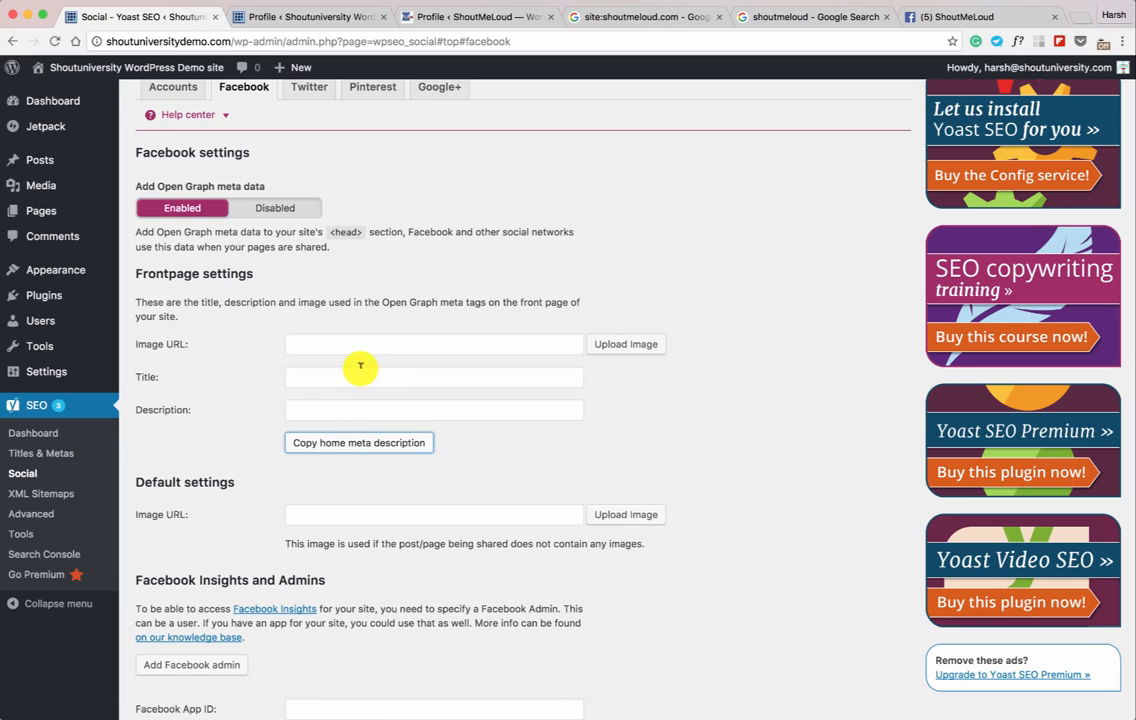
pyautogui.scroll(-3, 363, 357)
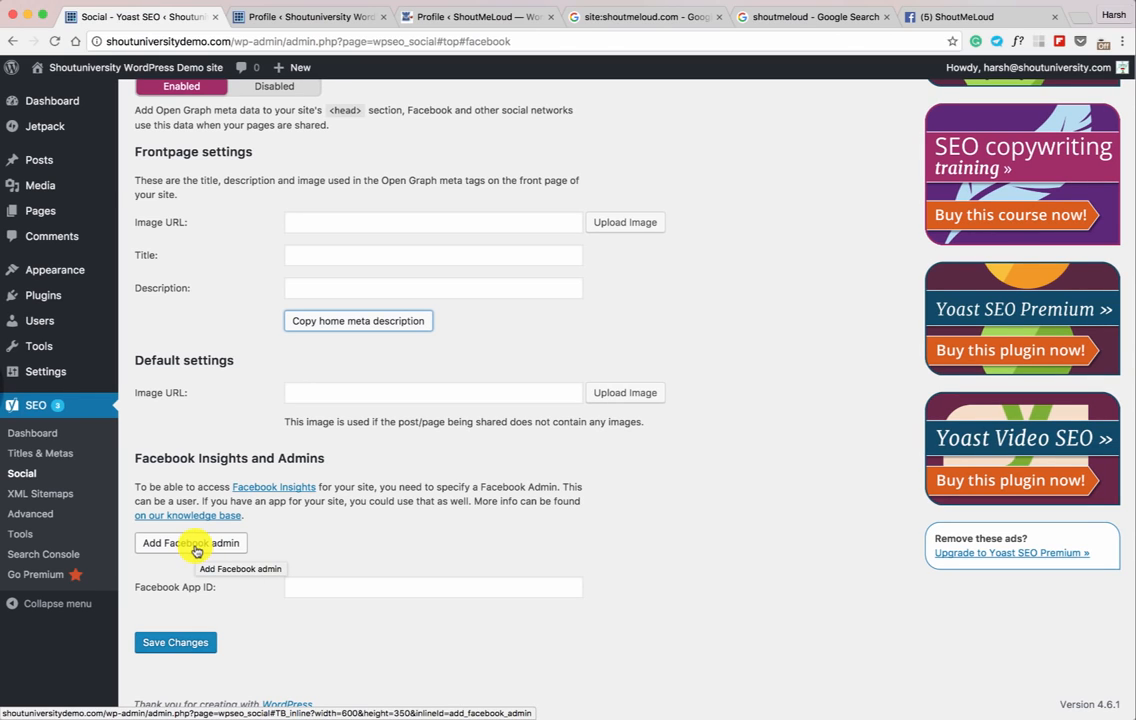
pyautogui.hscroll(-5, 190, 500)
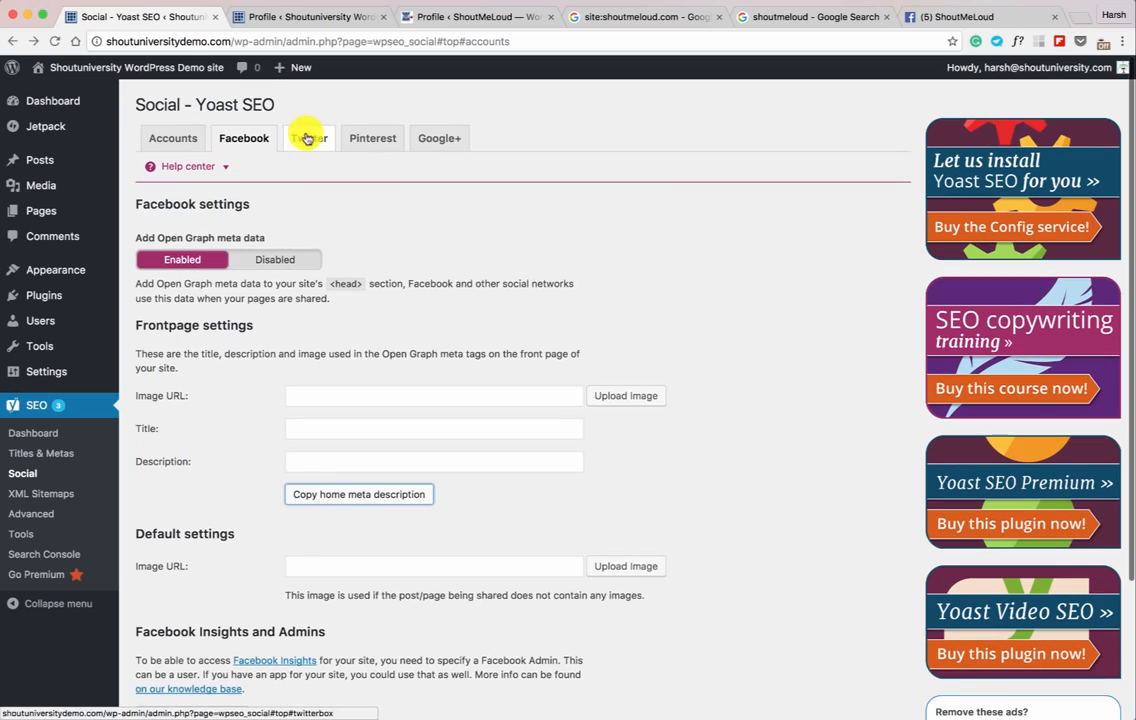
# Make 'Summary with large image' the default Twitter card type
pyautogui.click(307, 138)
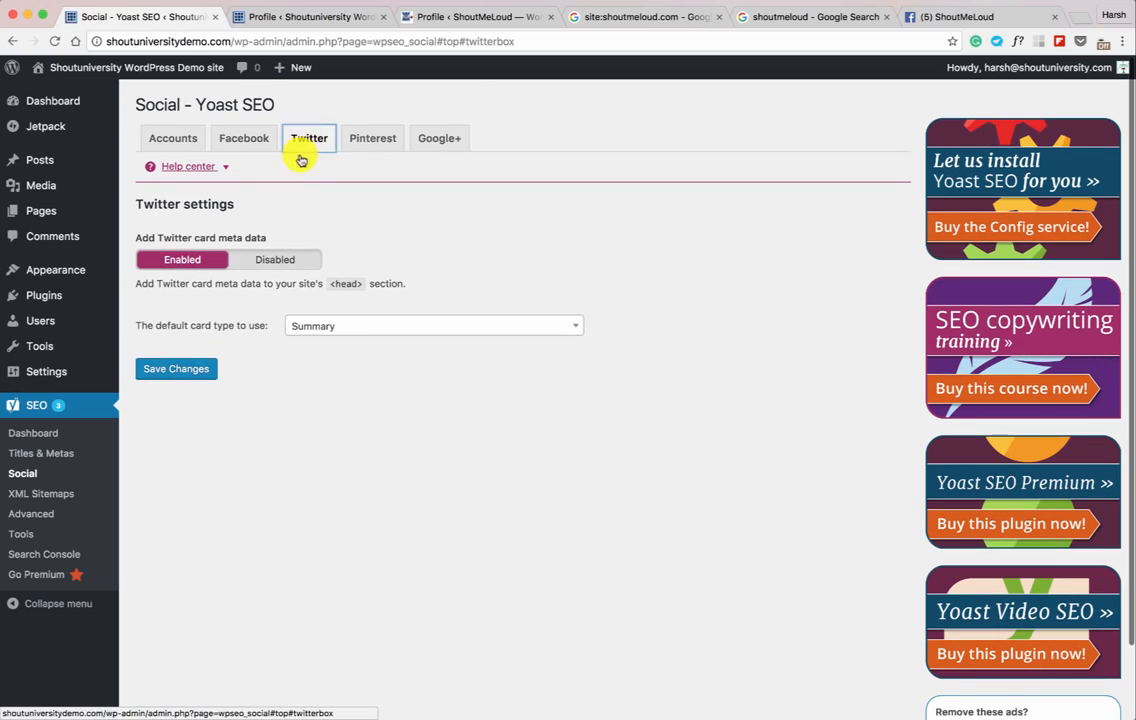
pyautogui.click(338, 332)
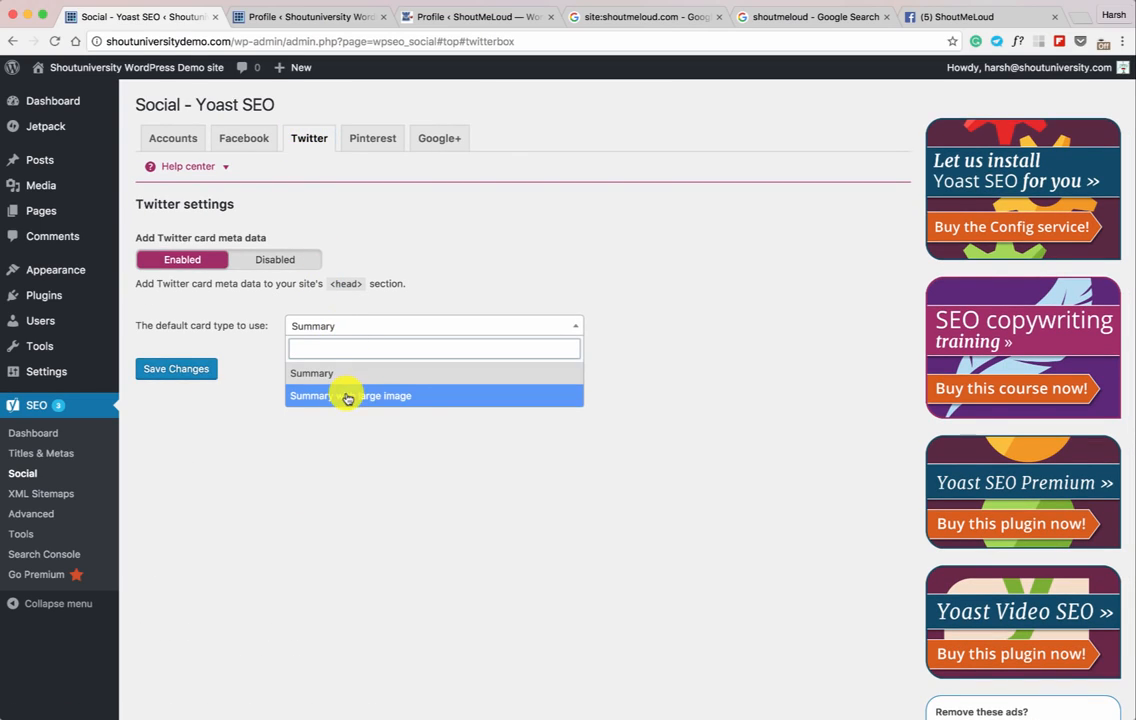
pyautogui.click(346, 396)
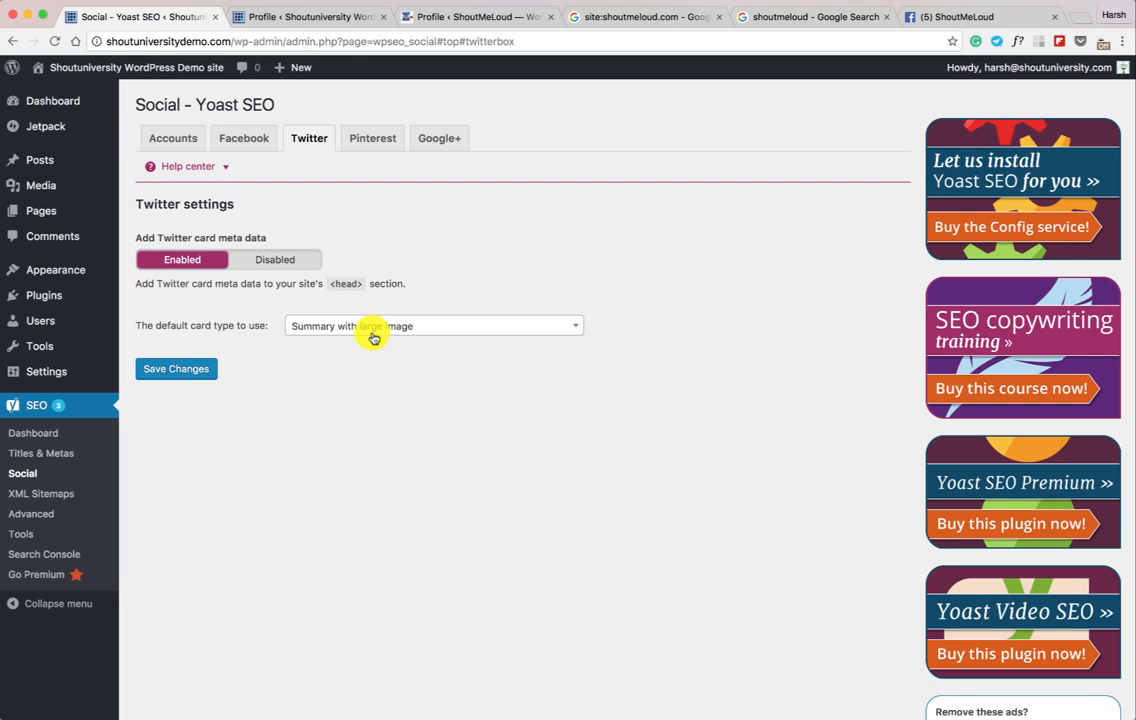
# Review the Pinterest and Google+ tabs, then save the social settings
pyautogui.click(375, 139)
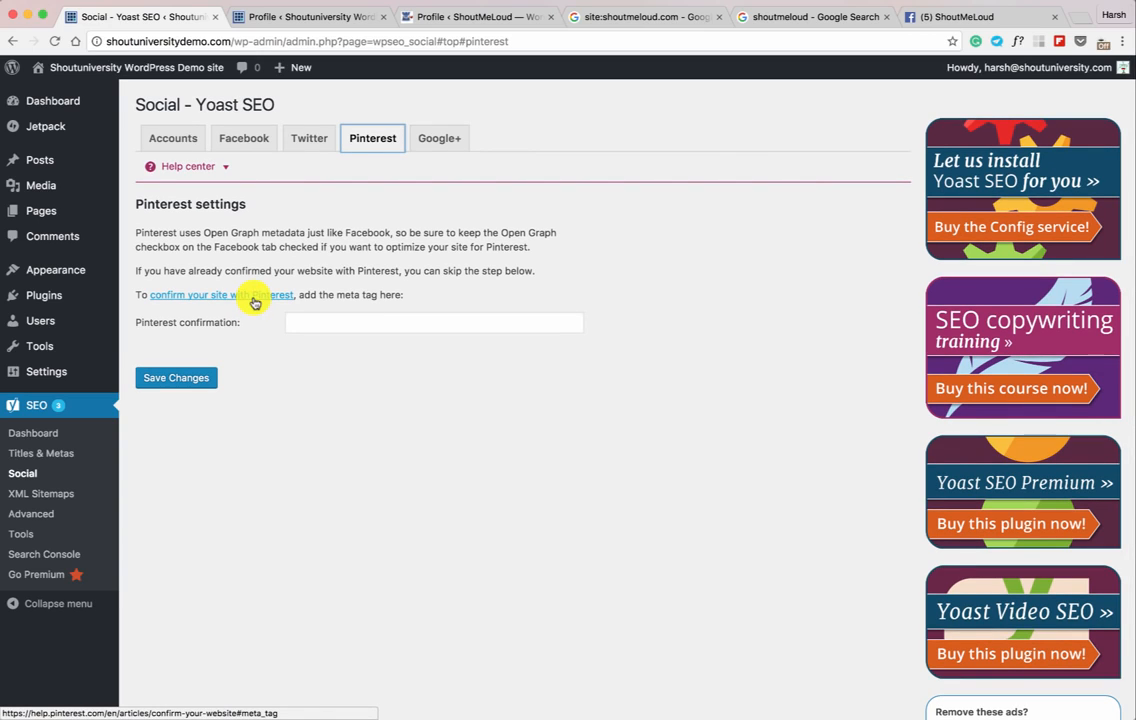
pyautogui.click(347, 322)
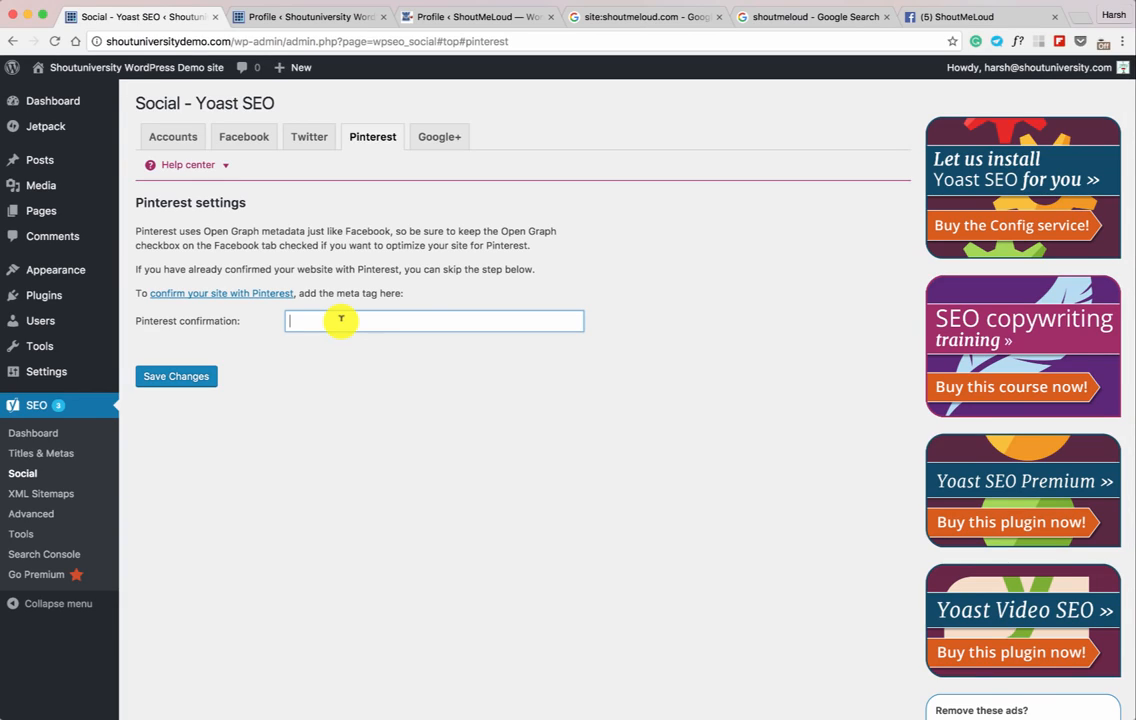
pyautogui.click(432, 140)
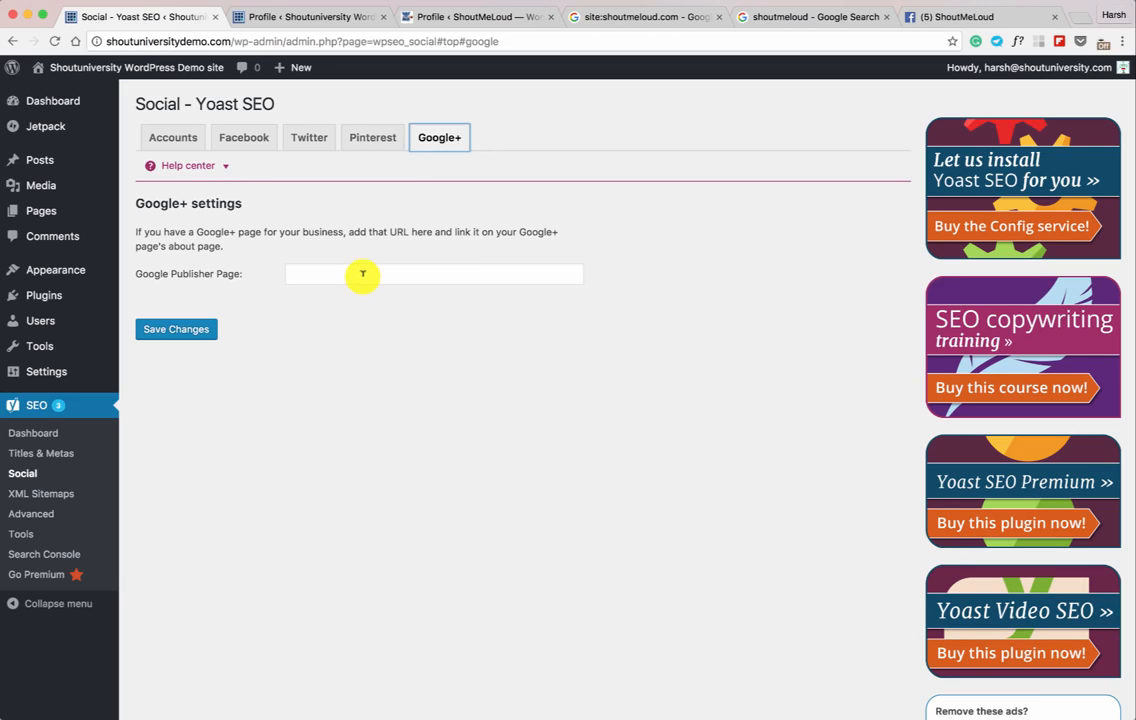
pyautogui.click(198, 332)
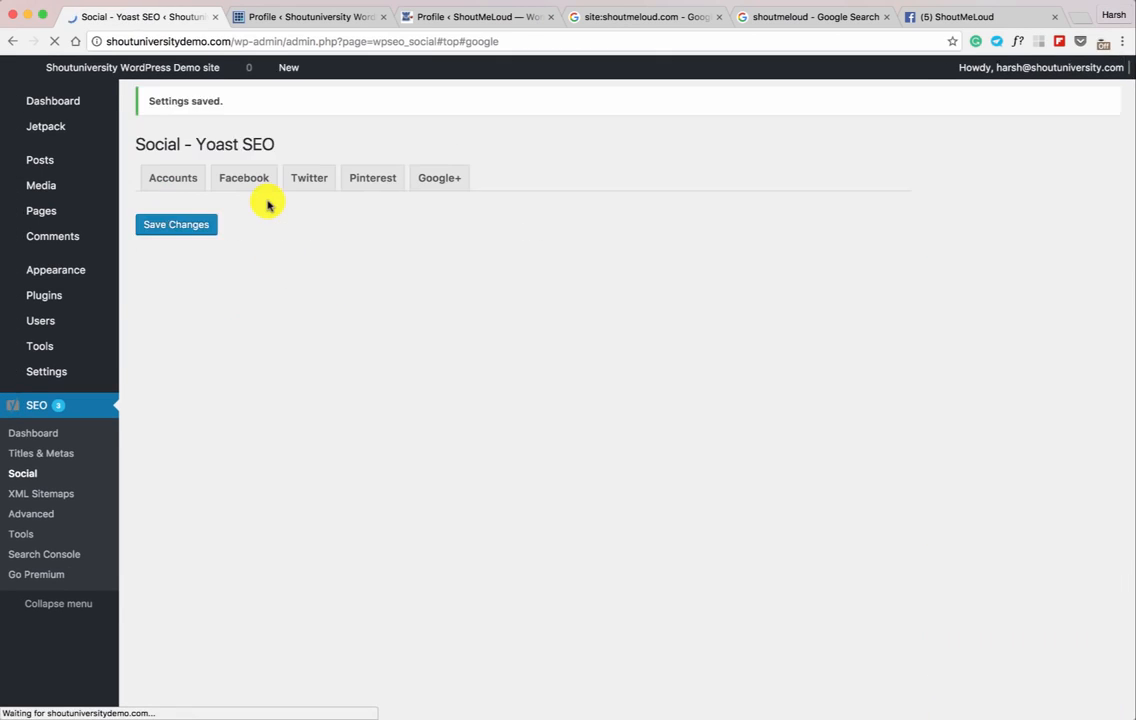
pyautogui.click(190, 185)
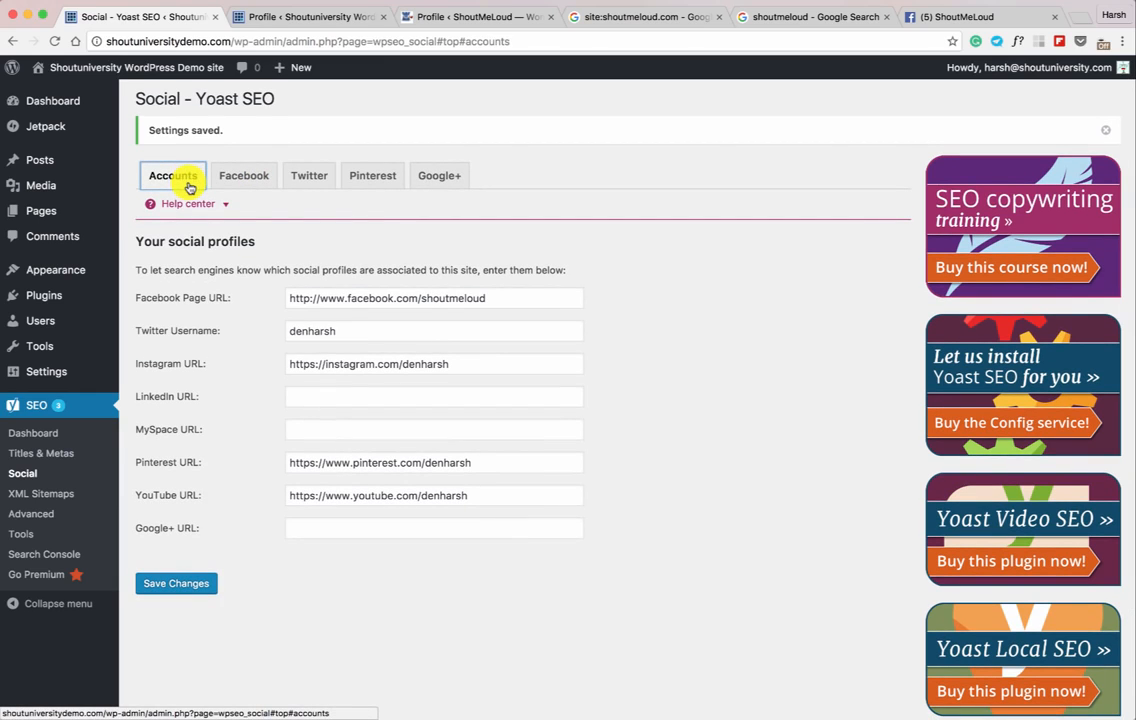
# On Your Profile, start the Facebook profile URL with 'http' so it's a full address
pyautogui.click(298, 28)
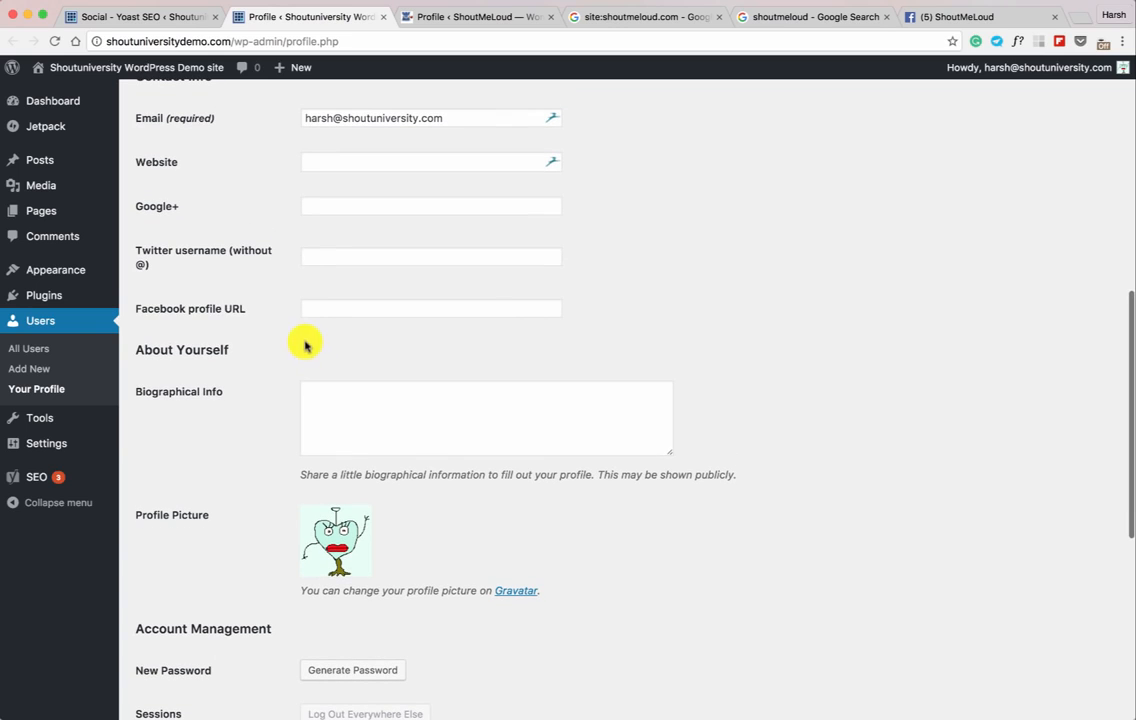
pyautogui.scroll(2, 218, 380)
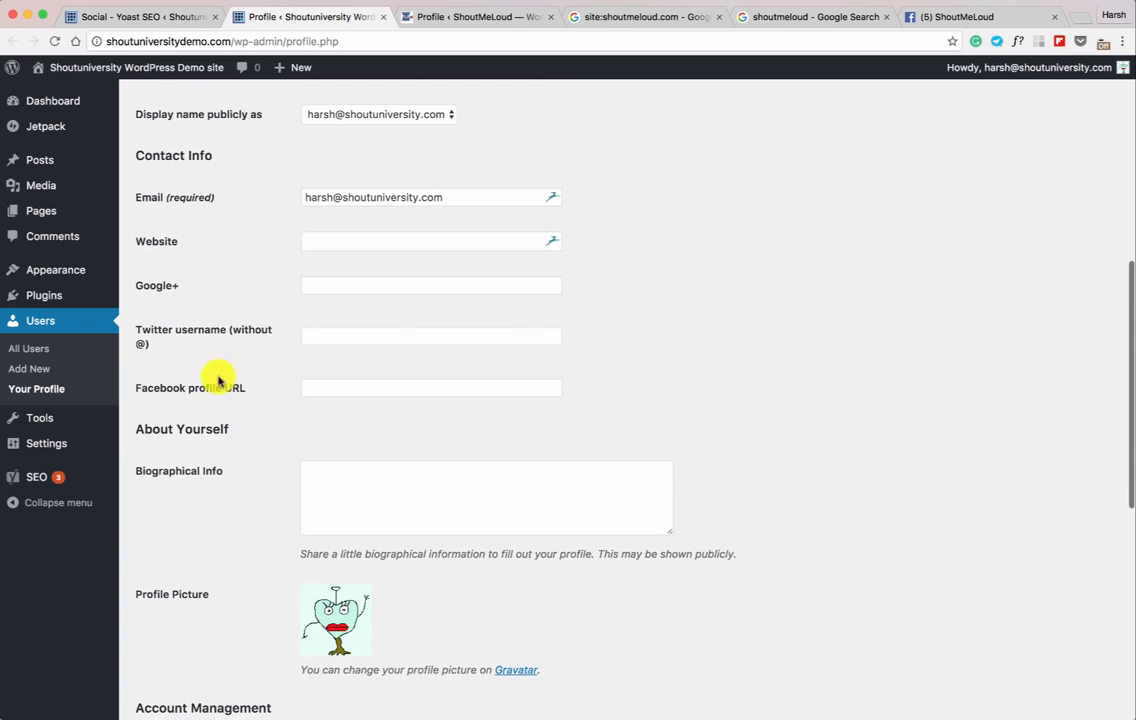
pyautogui.click(342, 385)
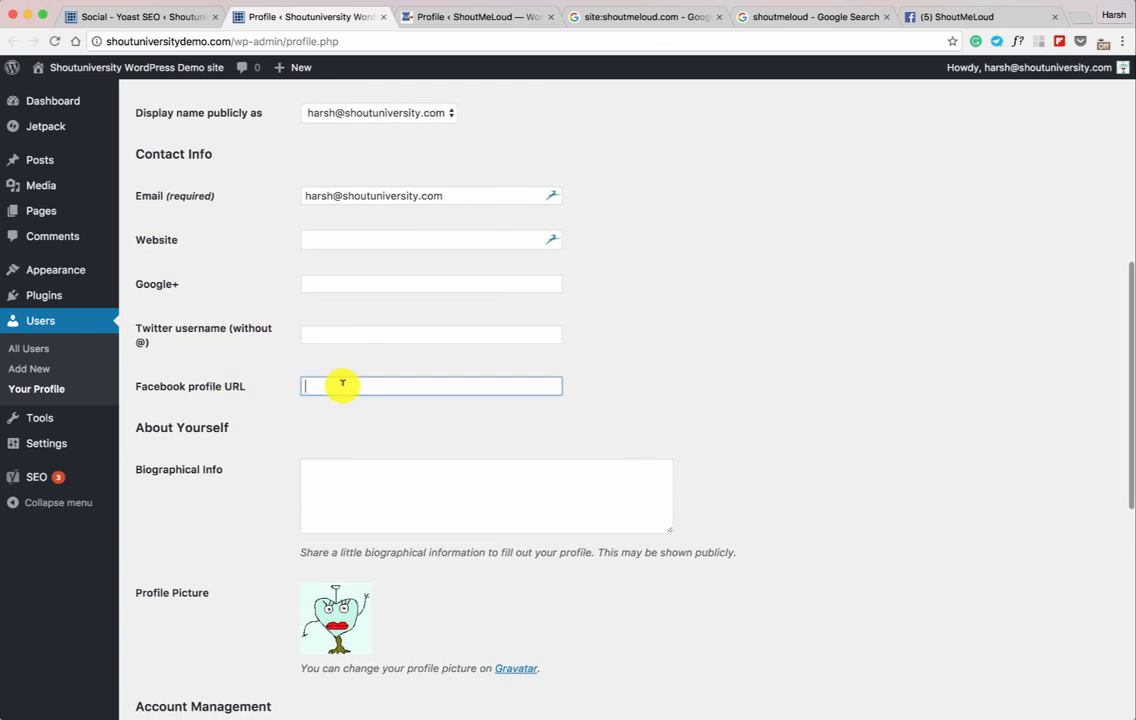
pyautogui.write('htt')
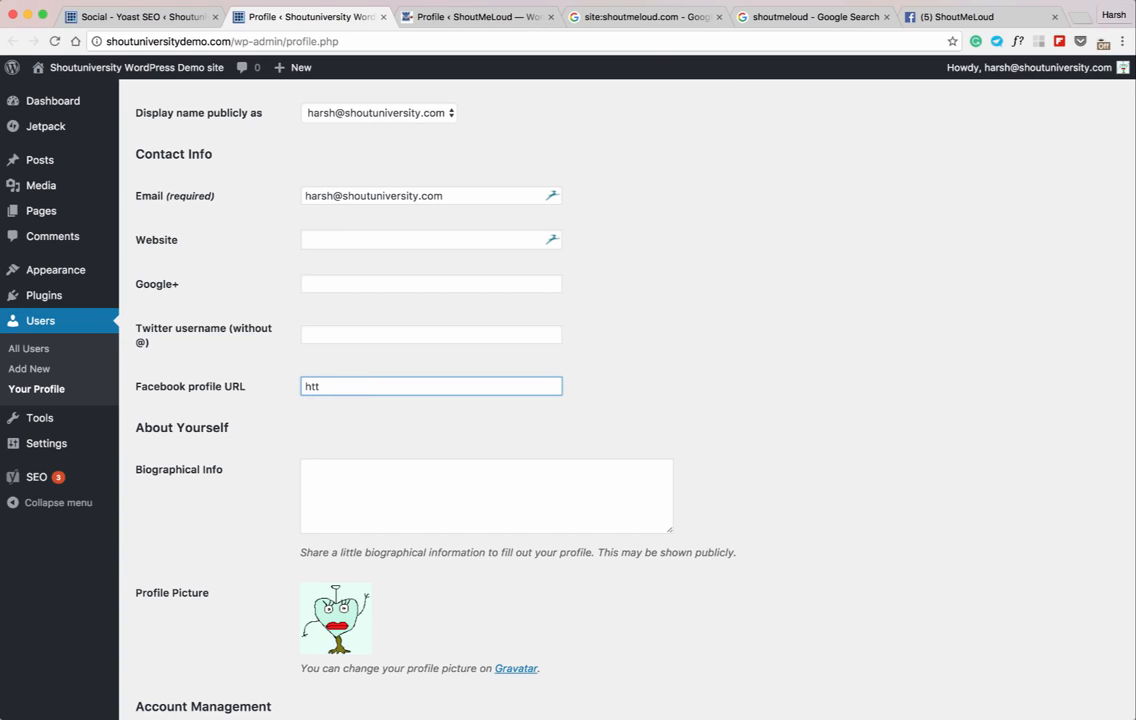
pyautogui.write('p://Facebook.com/denharsh')
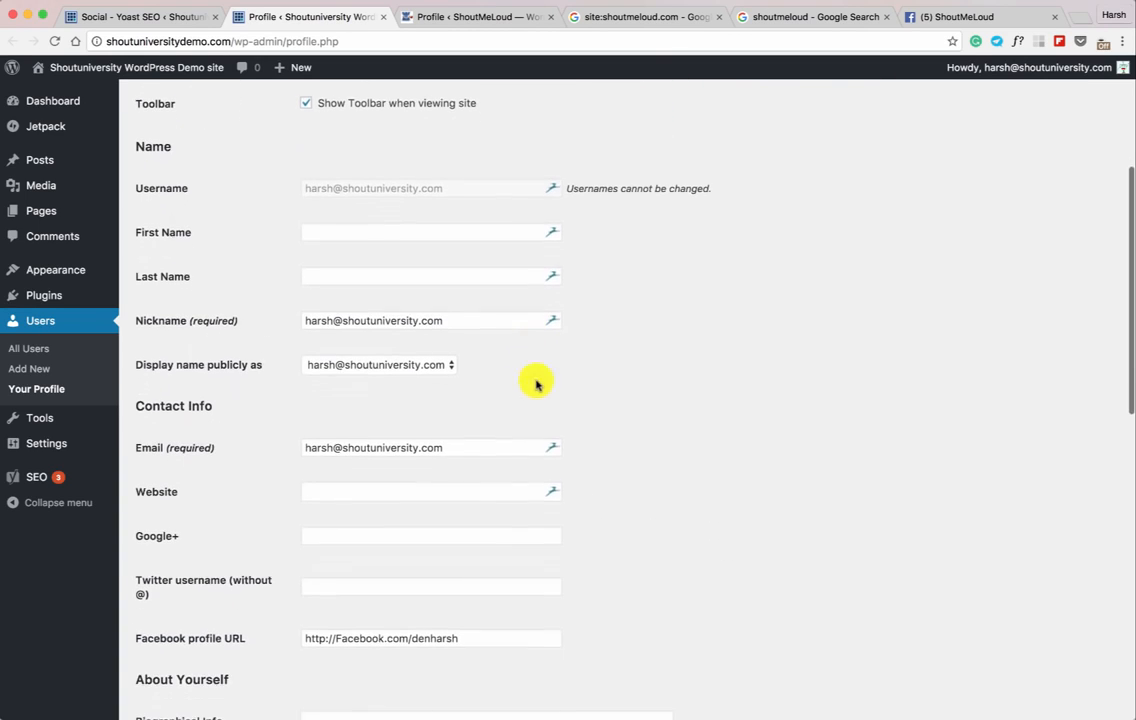
pyautogui.scroll(-1, 420, 560)
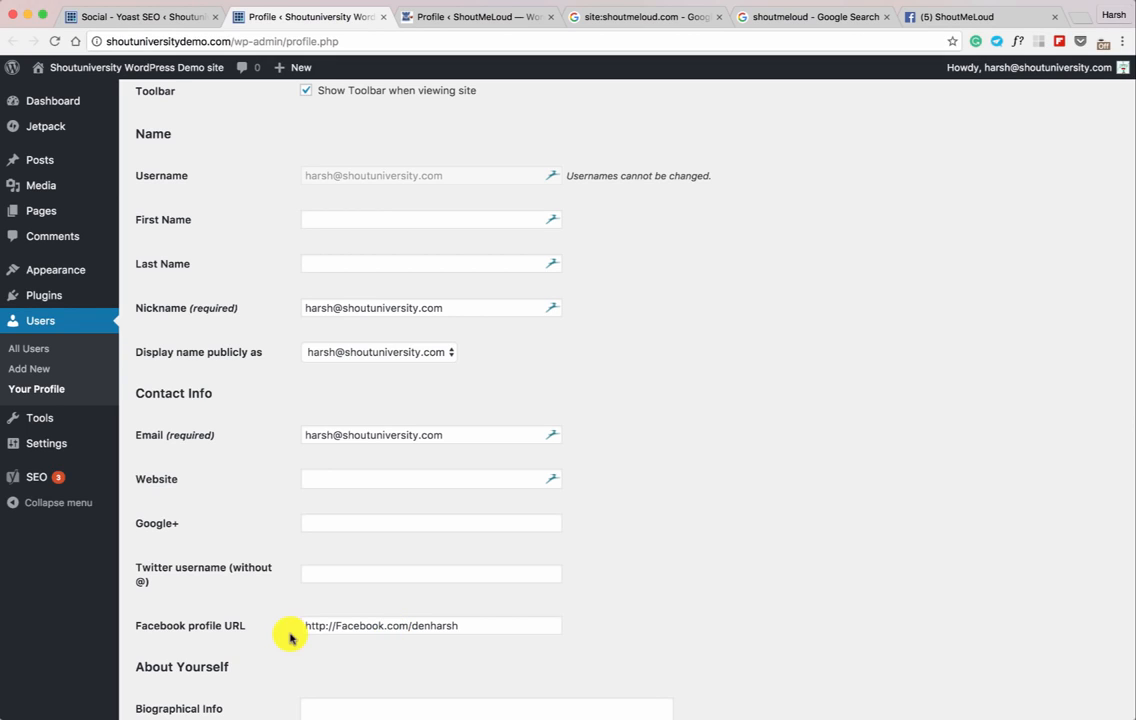
pyautogui.scroll(1, 305, 628)
# View the ShoutMeLoud Facebook page and check the author byline on its latest post
pyautogui.click(945, 17)
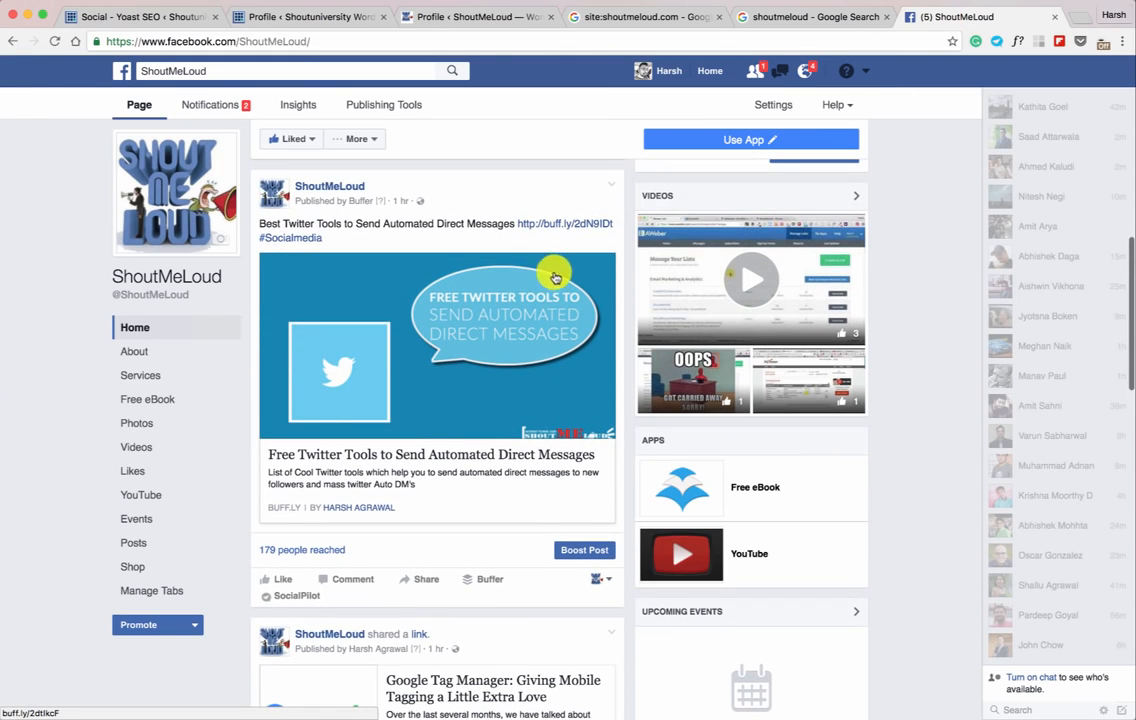
pyautogui.scroll(-1, 441, 270)
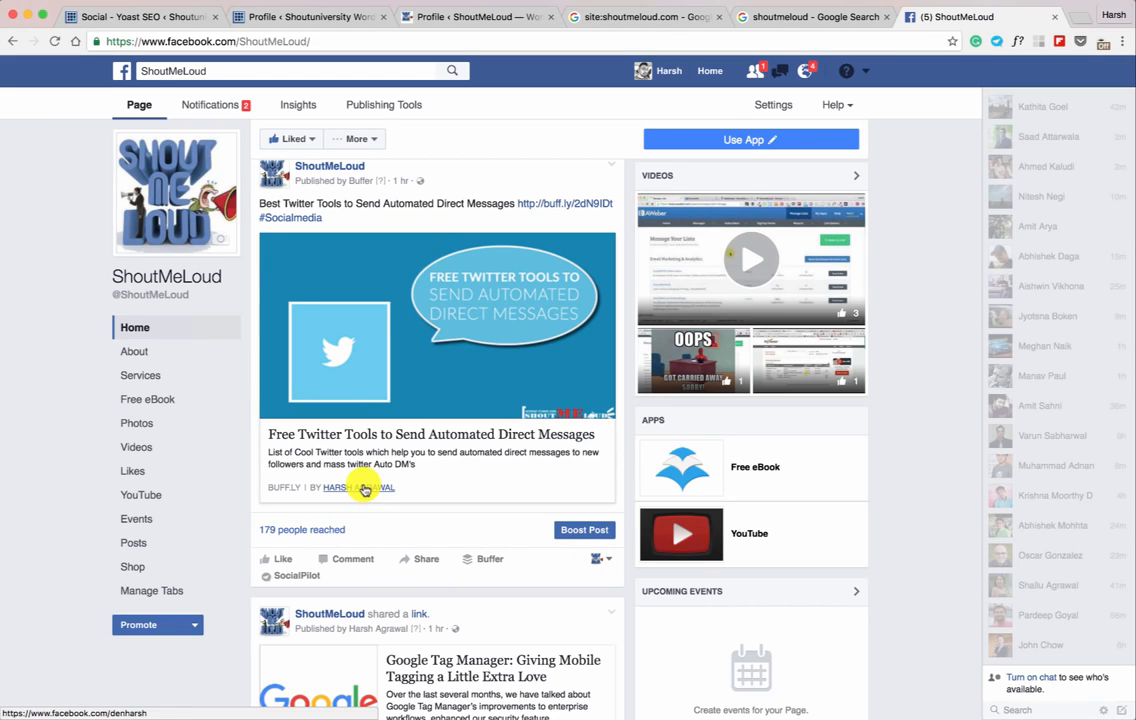
pyautogui.moveTo(362, 491)
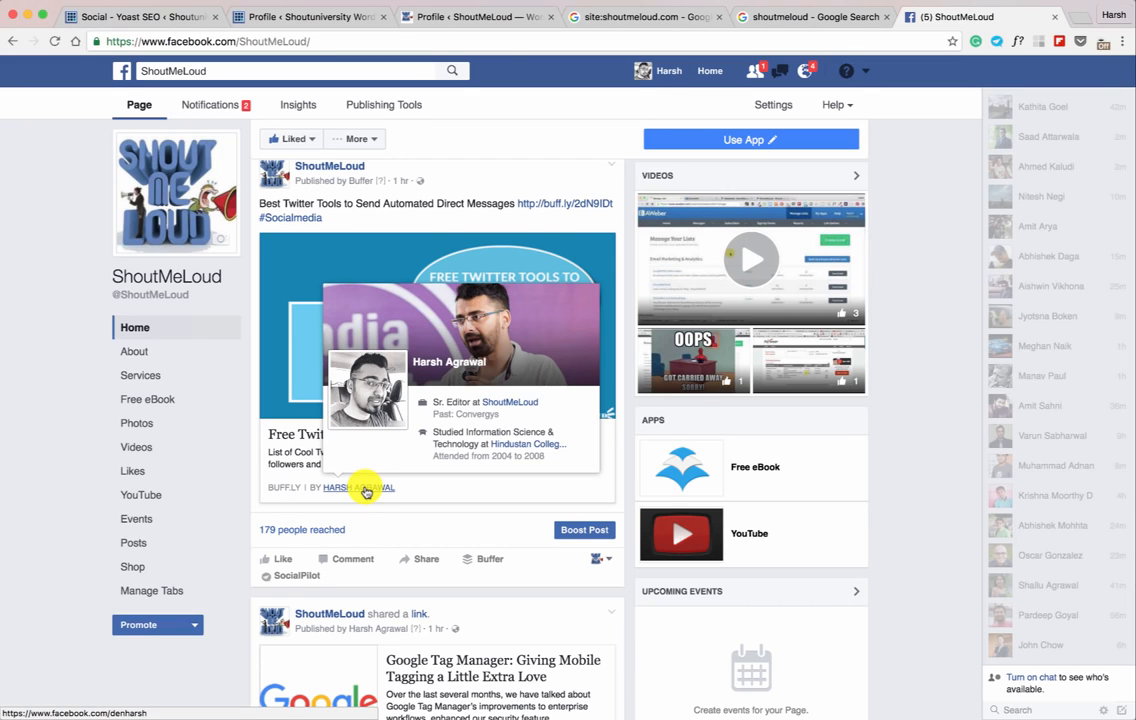
# Leave the user profile's Yoast social settings and open the Yoast XML Sitemaps settings page
pyautogui.click(297, 15)
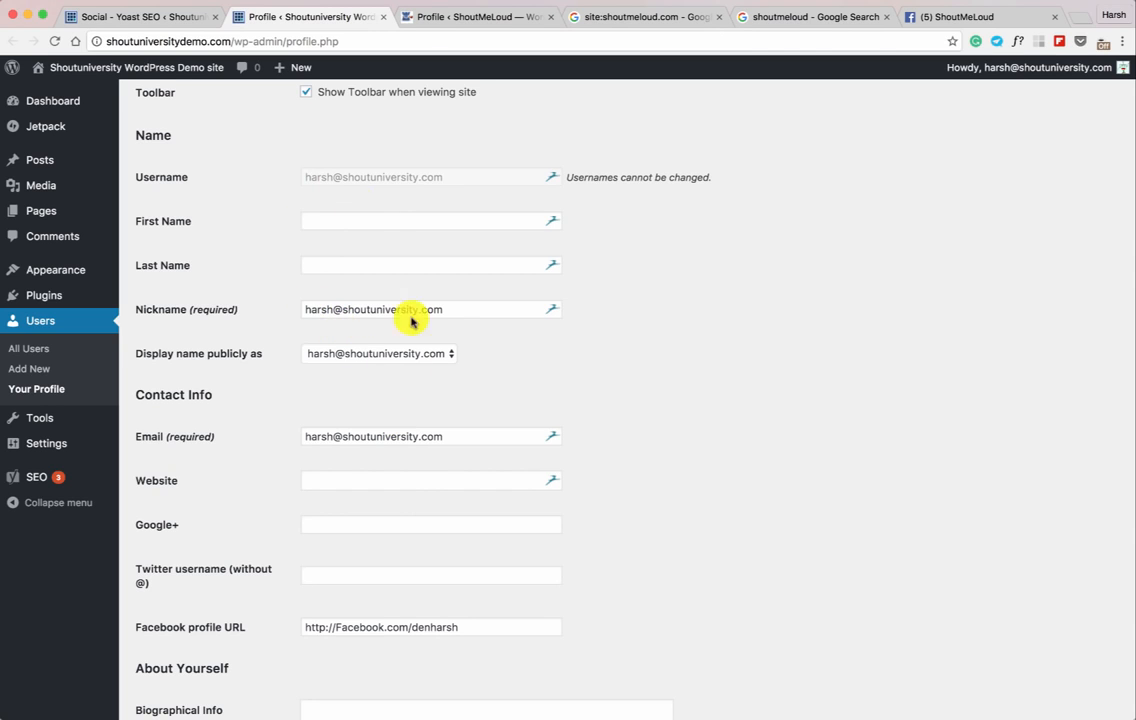
pyautogui.scroll(-10, 337, 581)
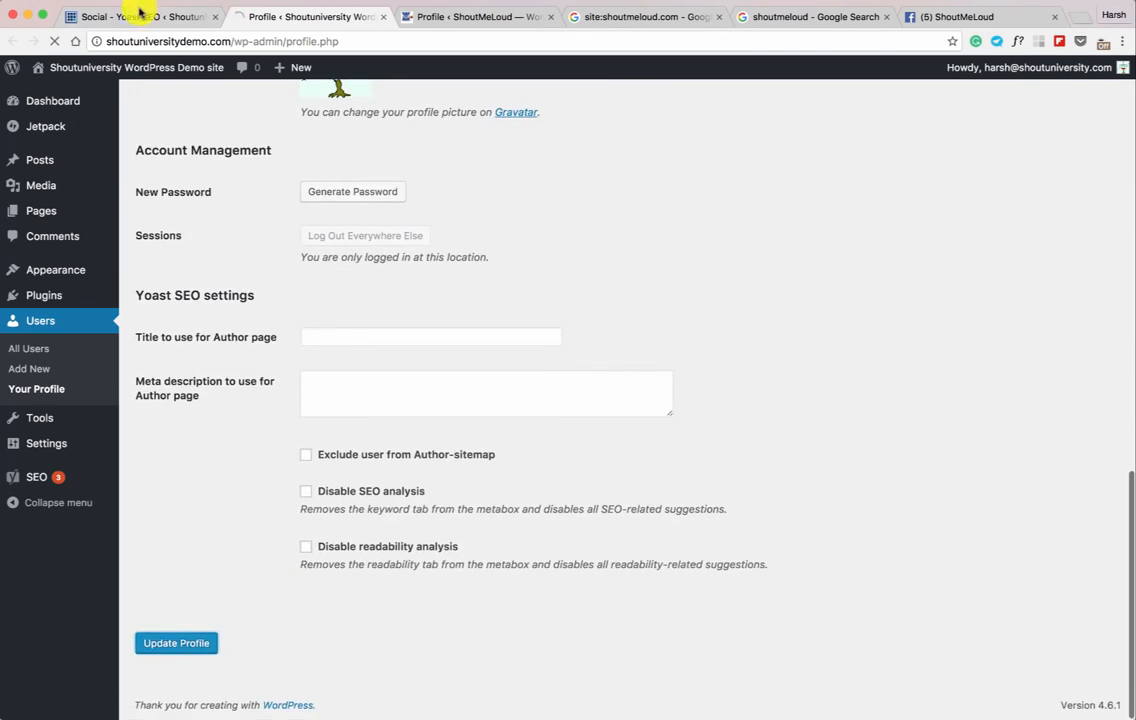
pyautogui.click(148, 16)
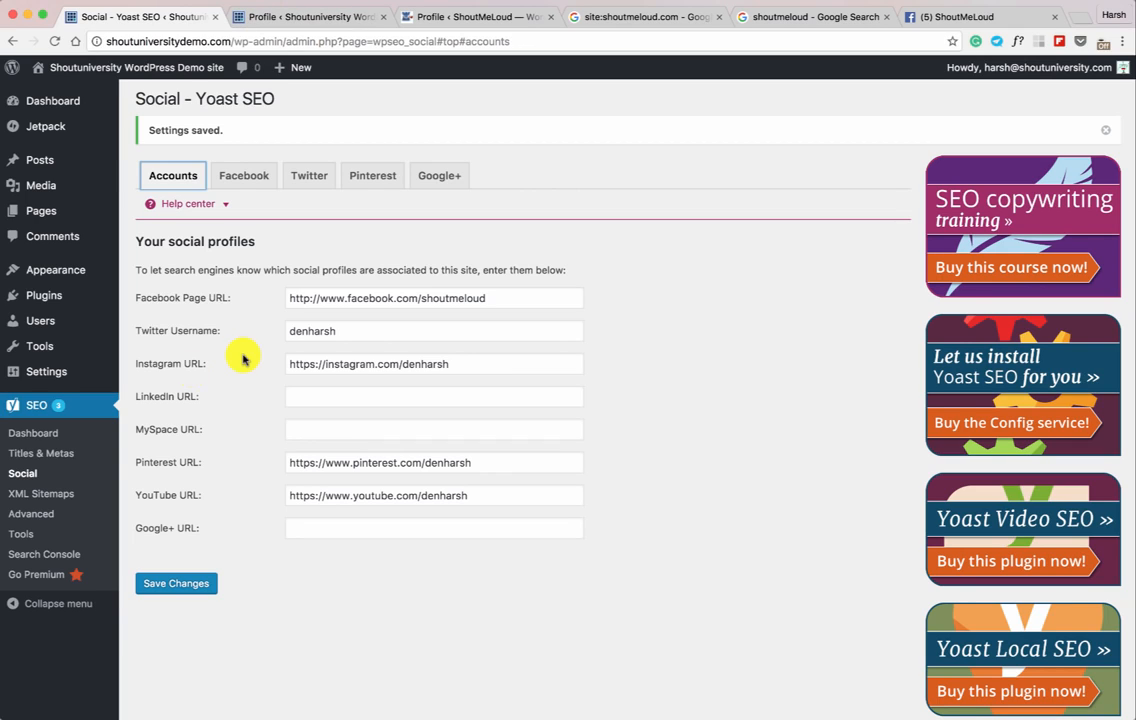
pyautogui.click(63, 494)
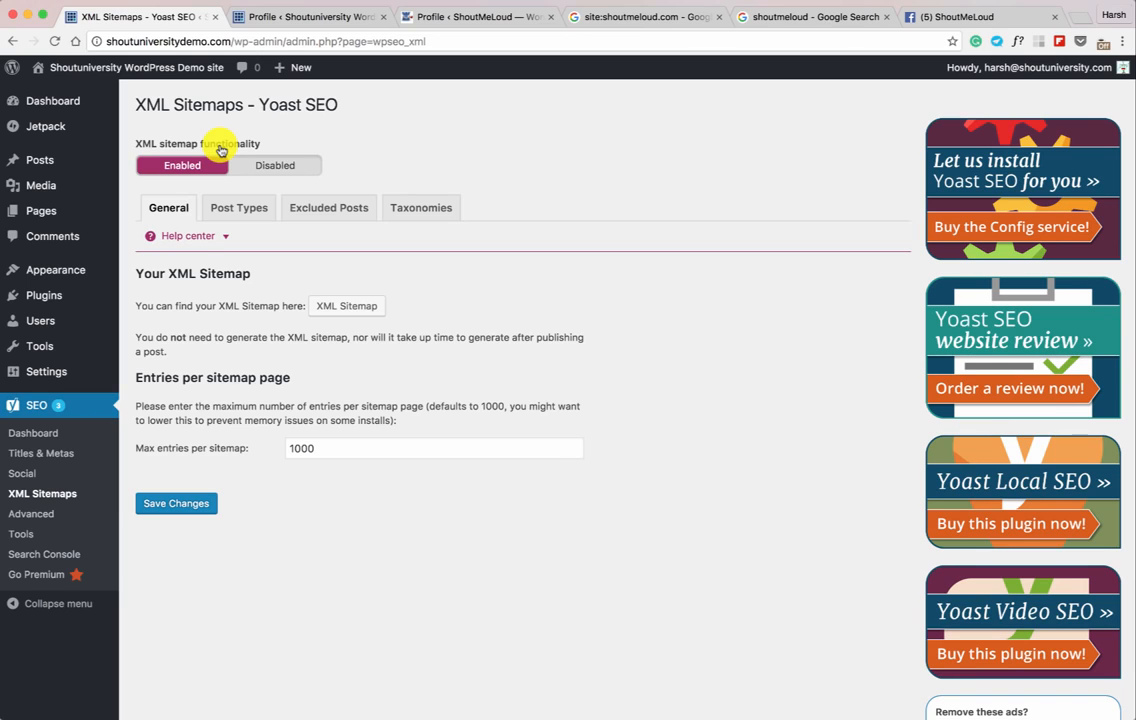
# Keep XML sitemaps enabled and set Tags and Format to Not in sitemap
pyautogui.click(272, 168)
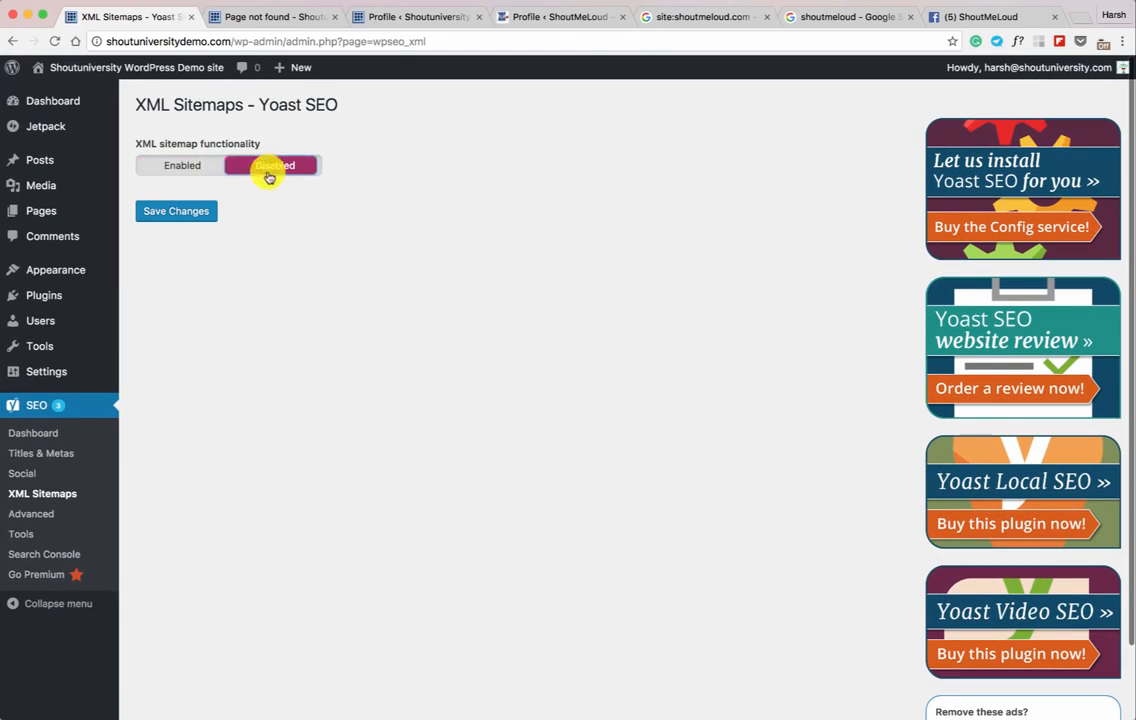
pyautogui.click(183, 167)
pyautogui.click(250, 205)
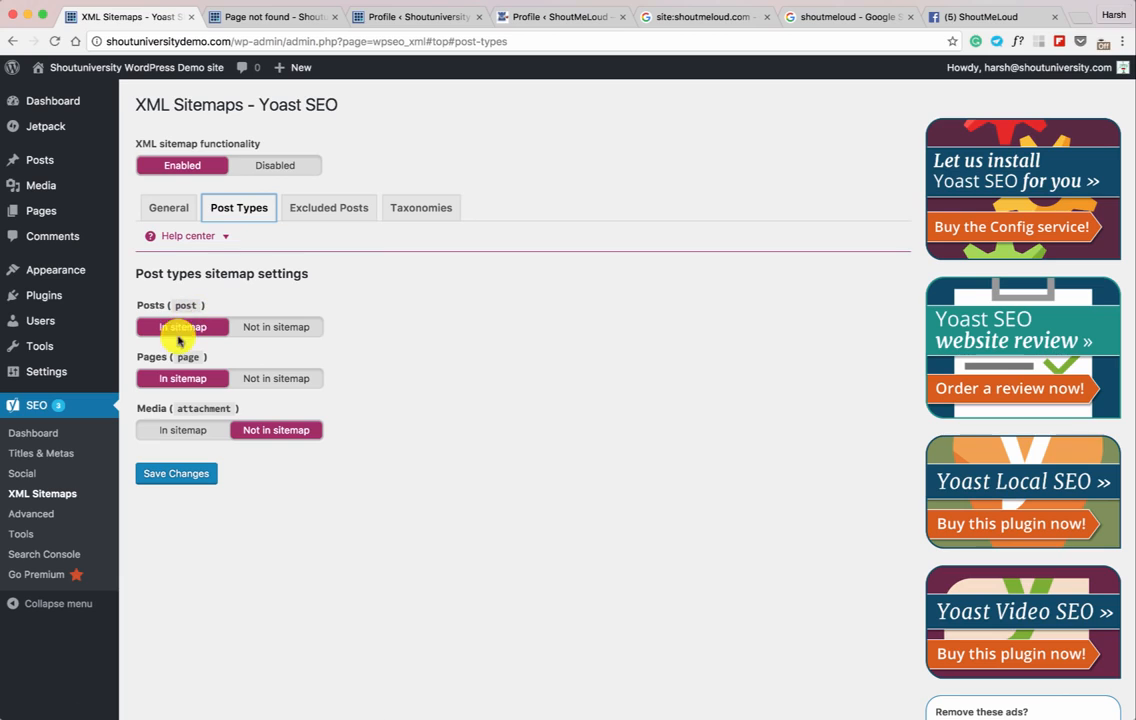
pyautogui.click(300, 210)
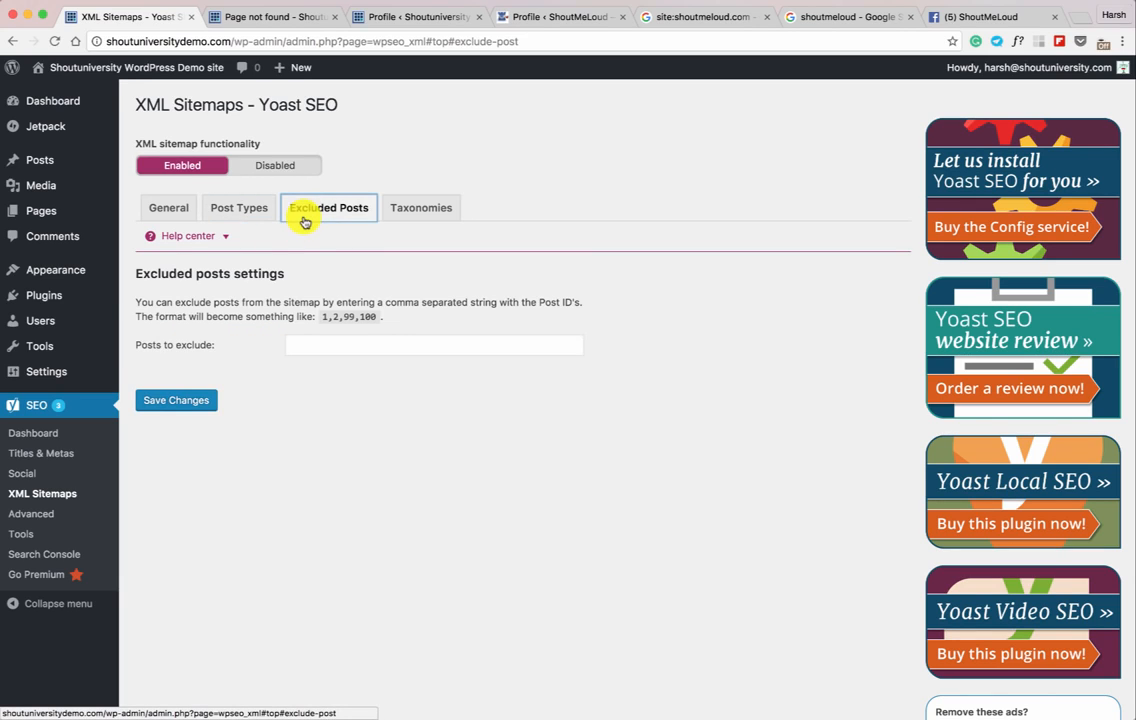
pyautogui.click(401, 208)
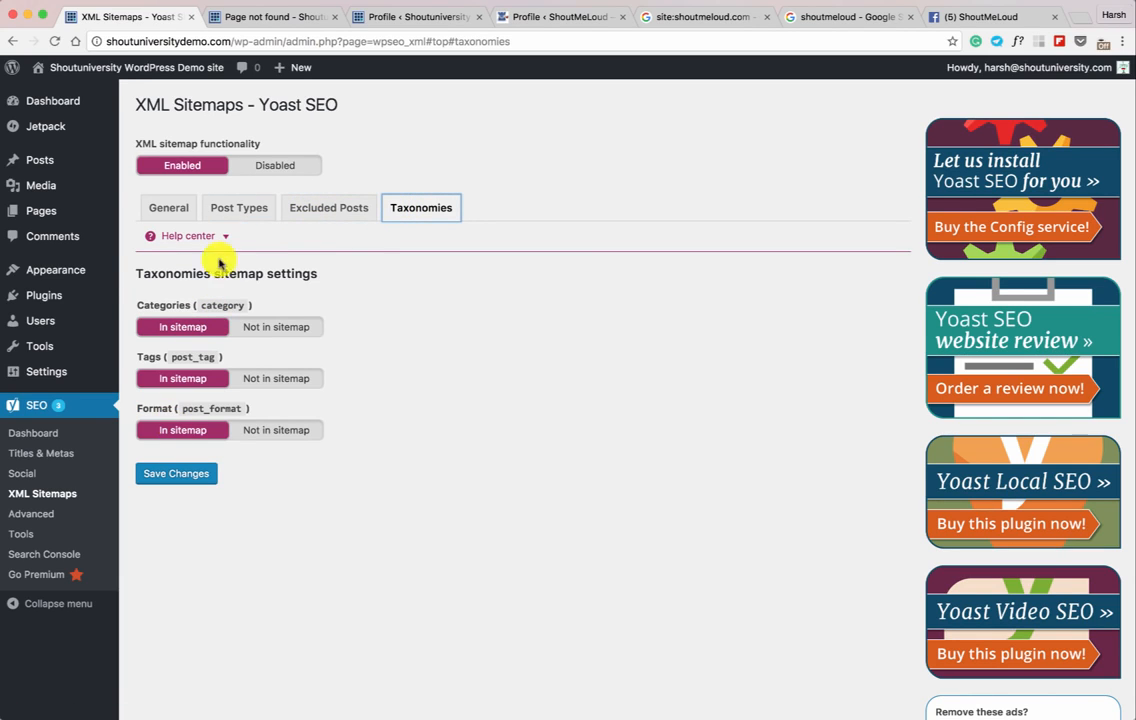
pyautogui.click(250, 430)
pyautogui.click(278, 378)
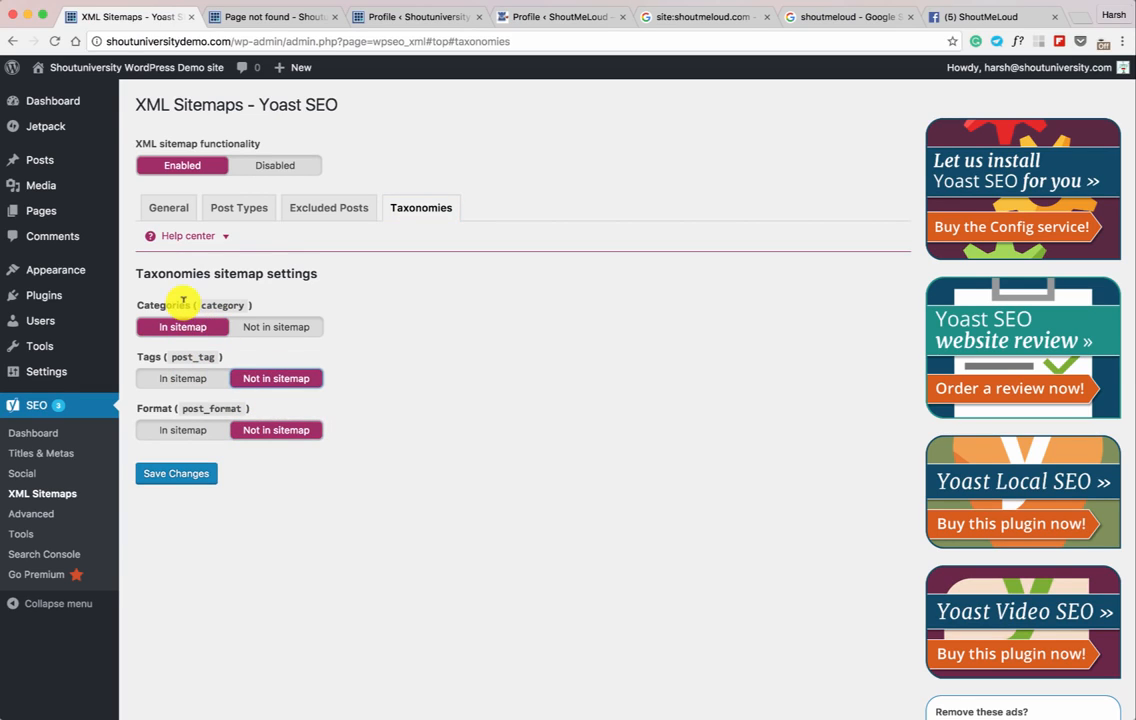
# Save the sitemap settings and copy the XML sitemap link's address
pyautogui.click(236, 210)
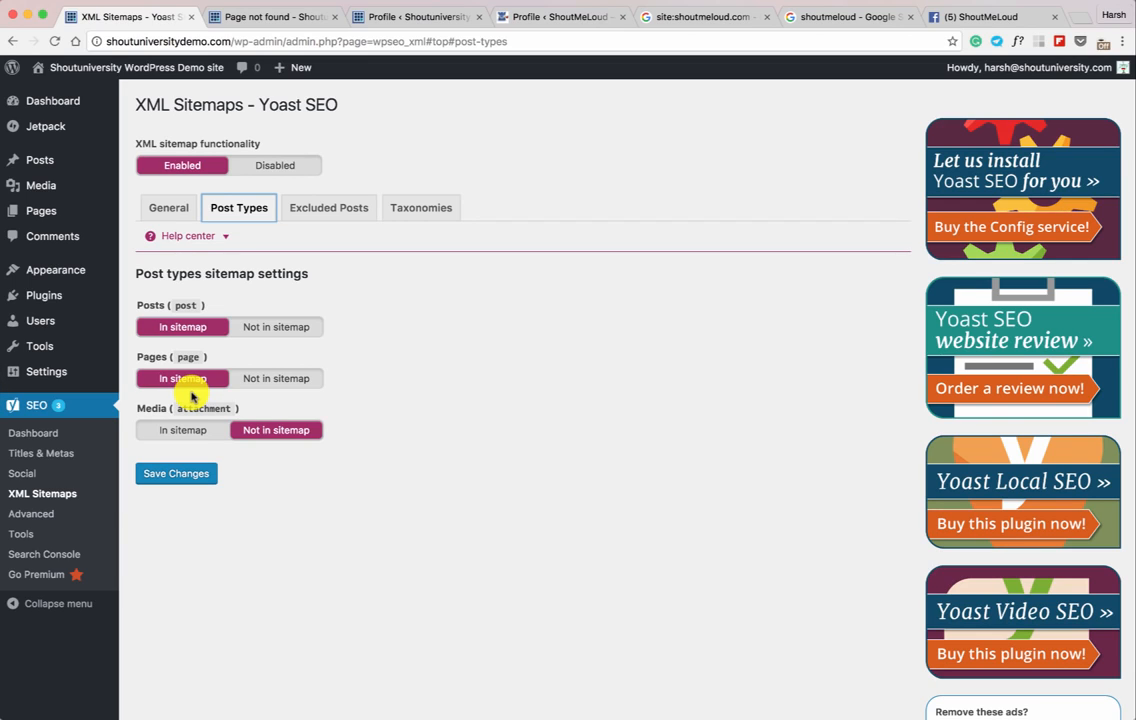
pyautogui.click(178, 473)
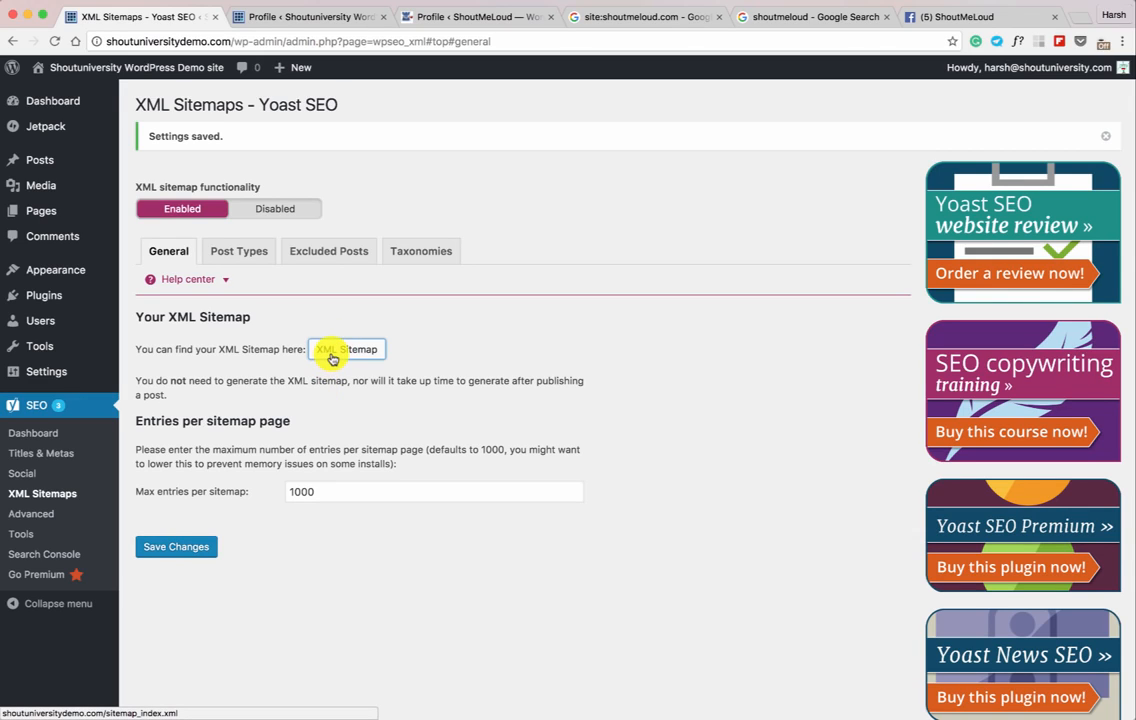
pyautogui.scroll(-1, 333, 358)
pyautogui.rightClick(345, 348)
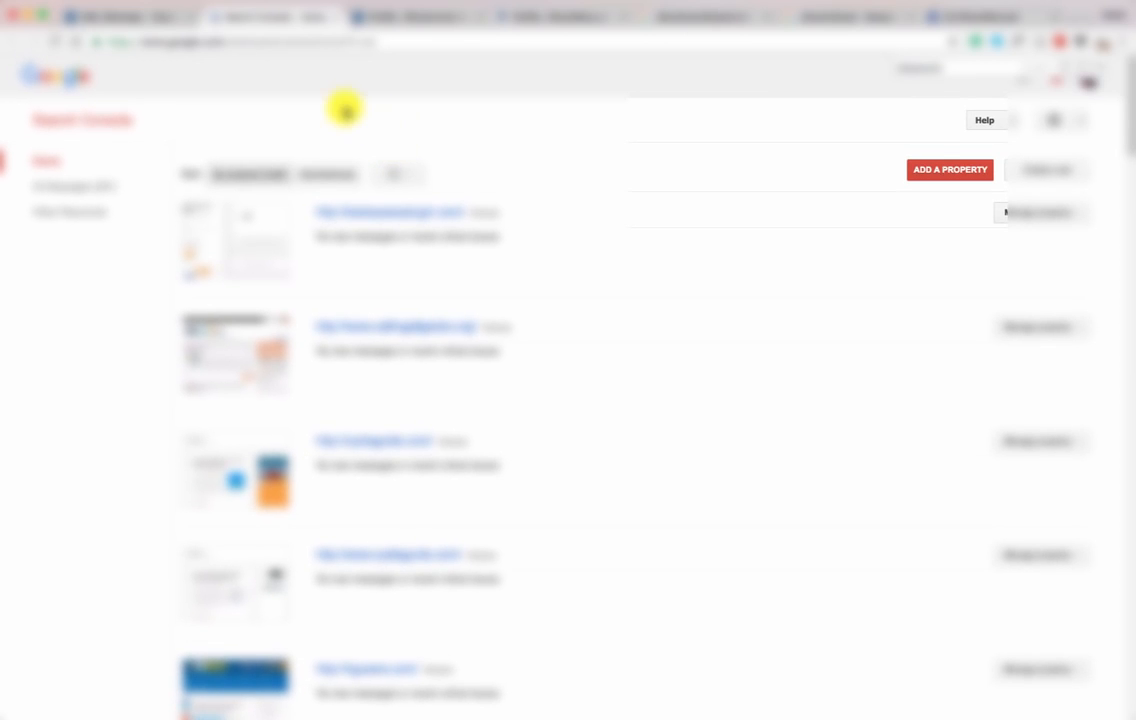
# Add shoutuniversitydemo.com as a property, verify it with the HTML tag, and open Add/Test Sitemap
pyautogui.click(937, 174)
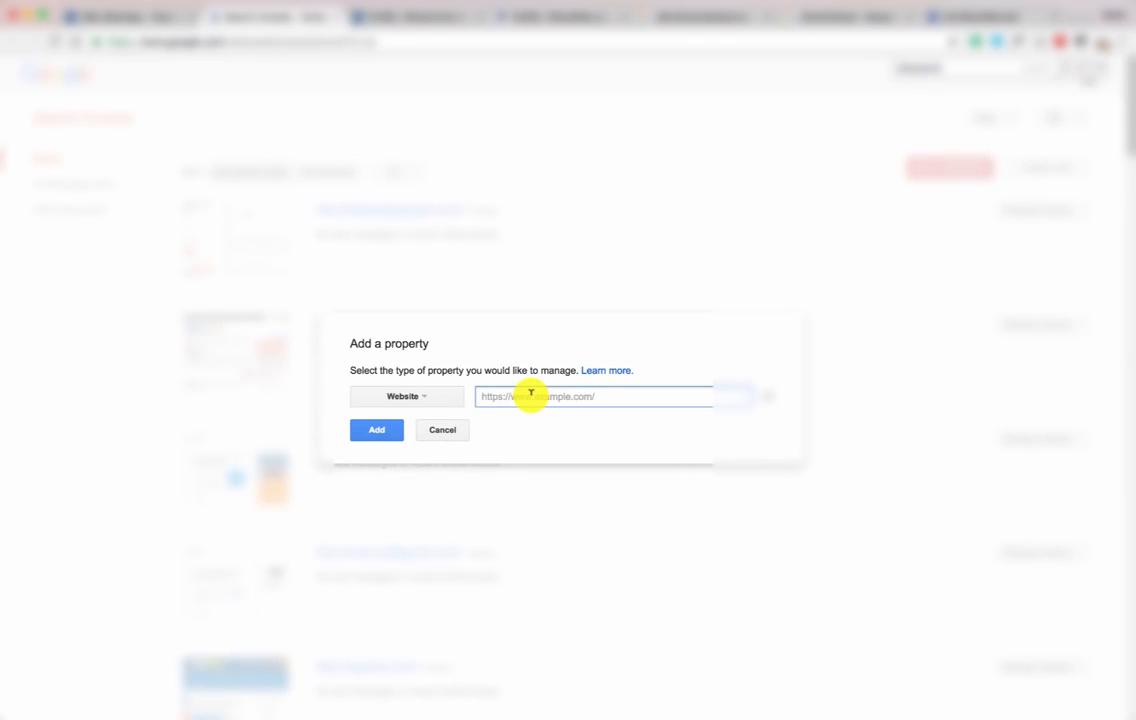
pyautogui.click(162, 15)
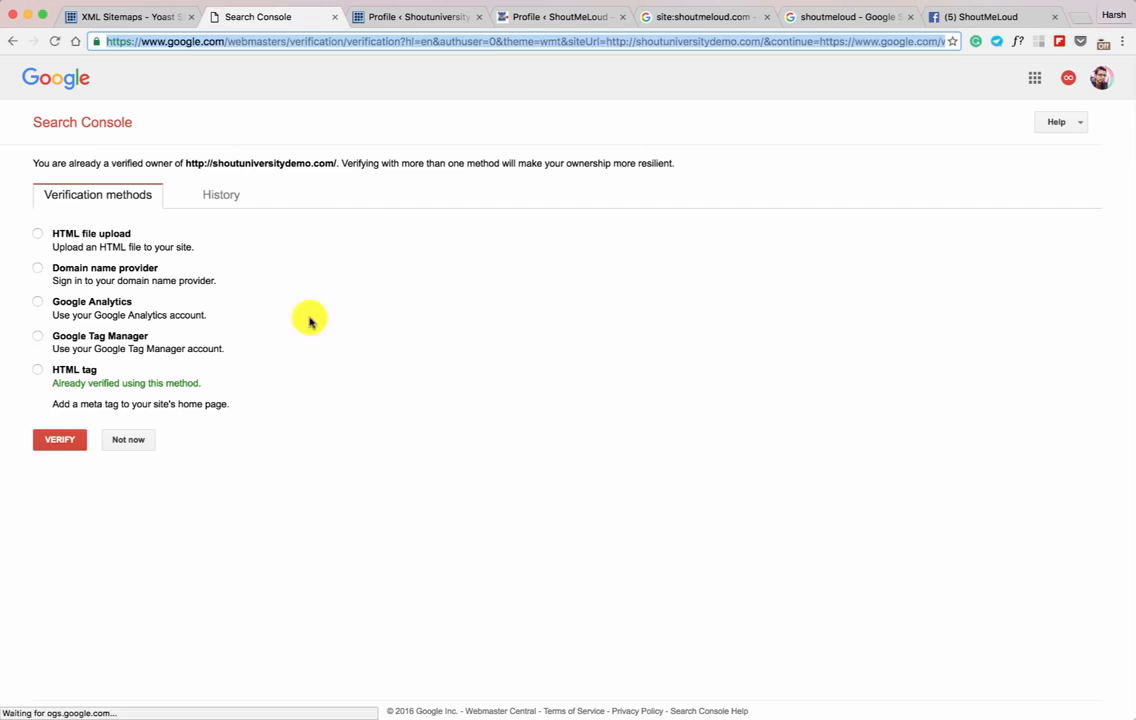
pyautogui.click(40, 371)
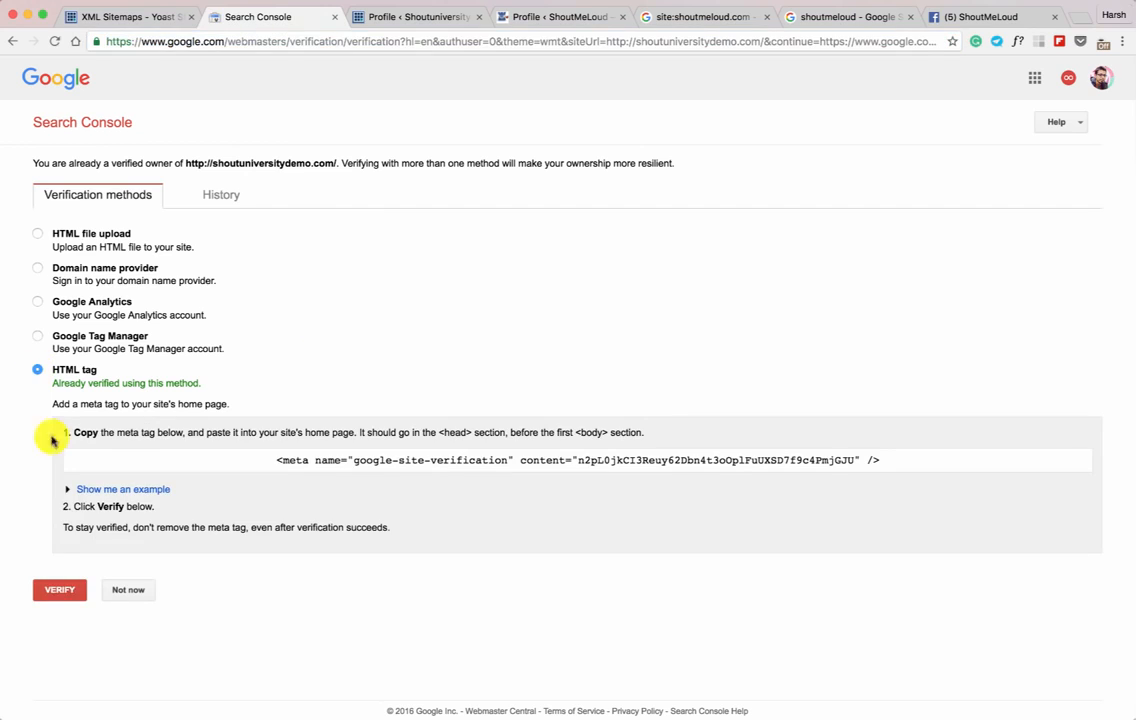
pyautogui.click(60, 588)
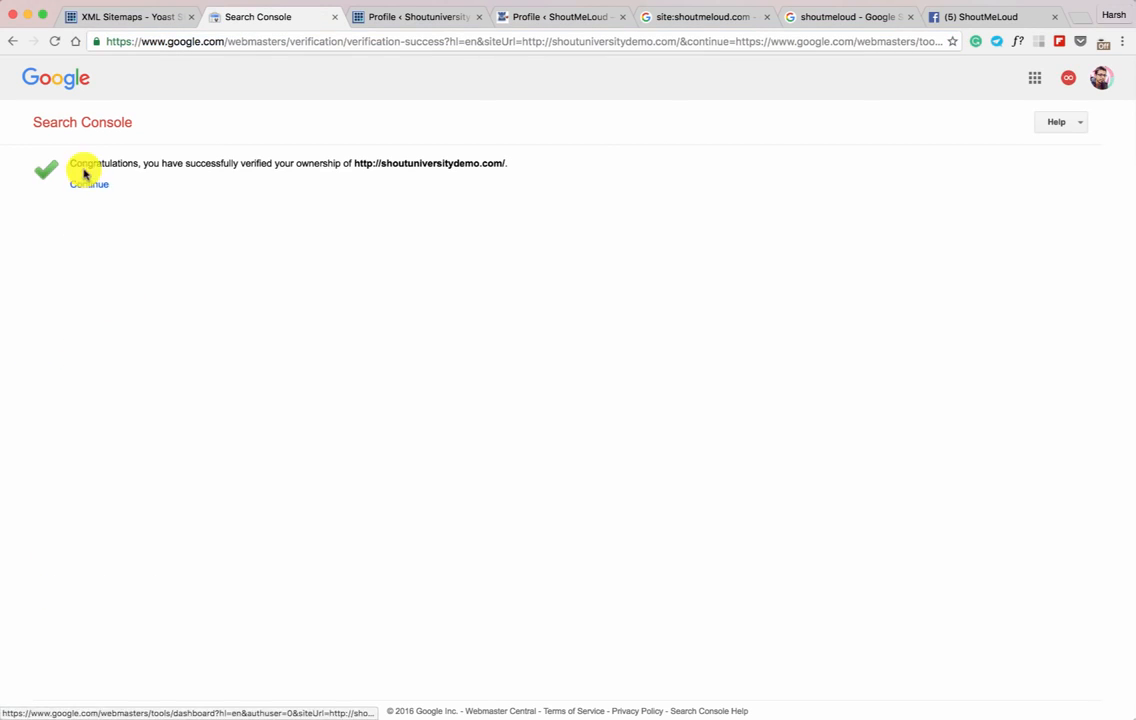
pyautogui.click(90, 185)
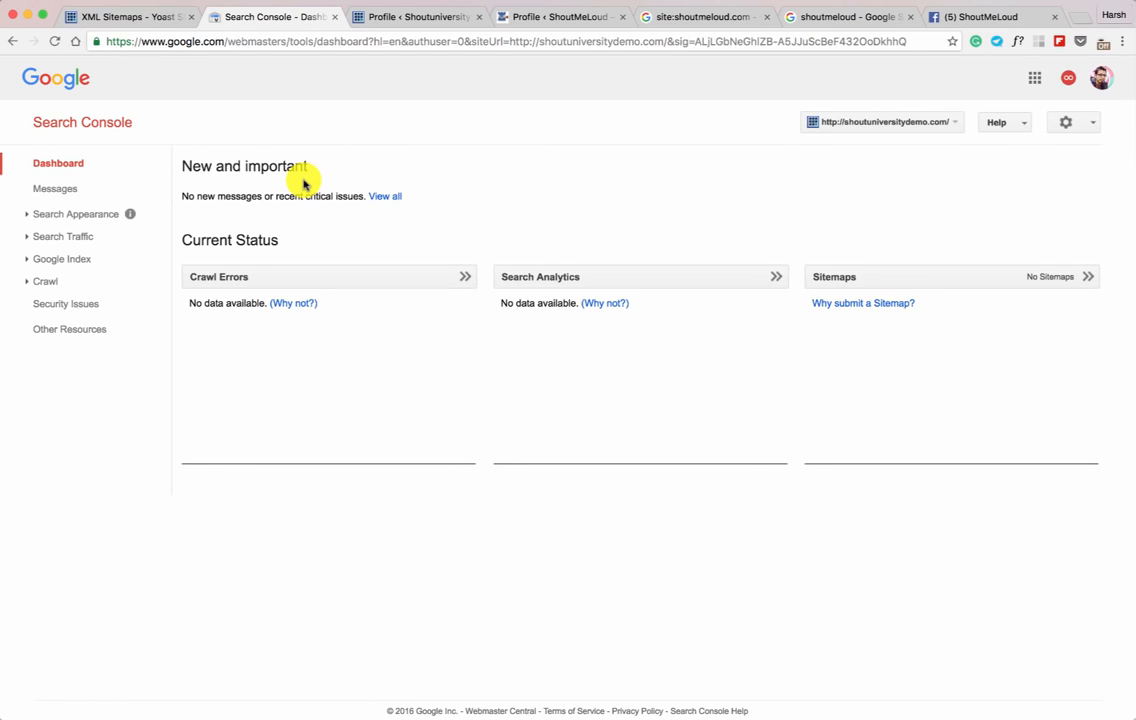
pyautogui.click(845, 305)
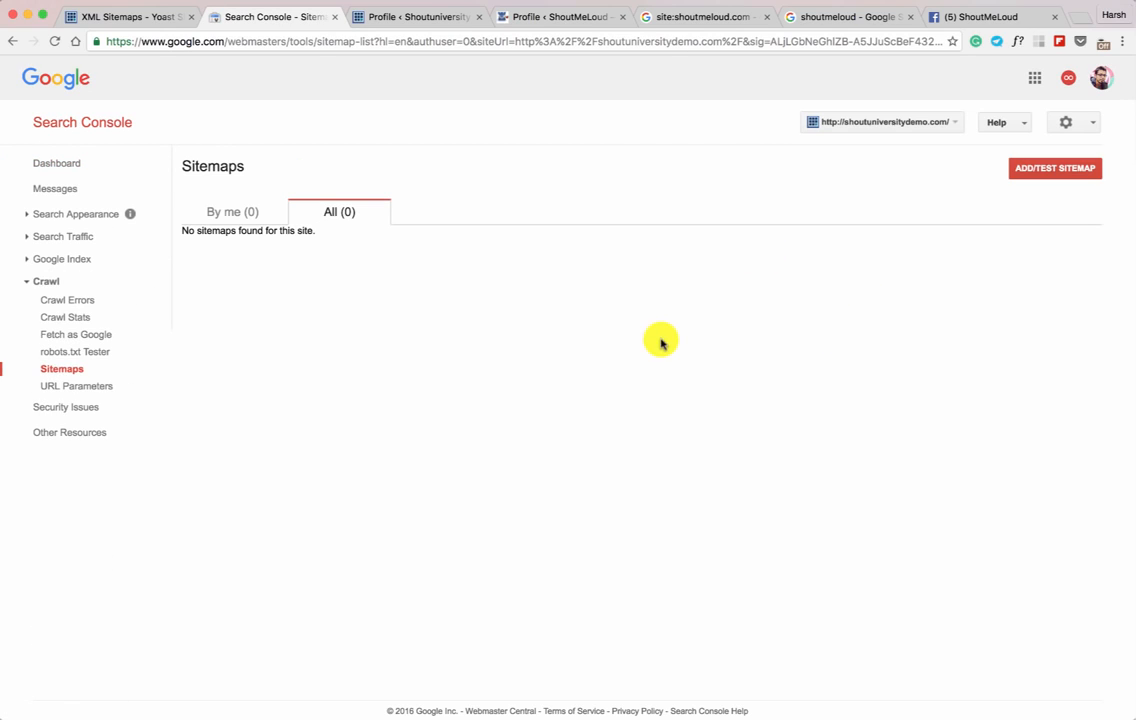
pyautogui.click(1033, 168)
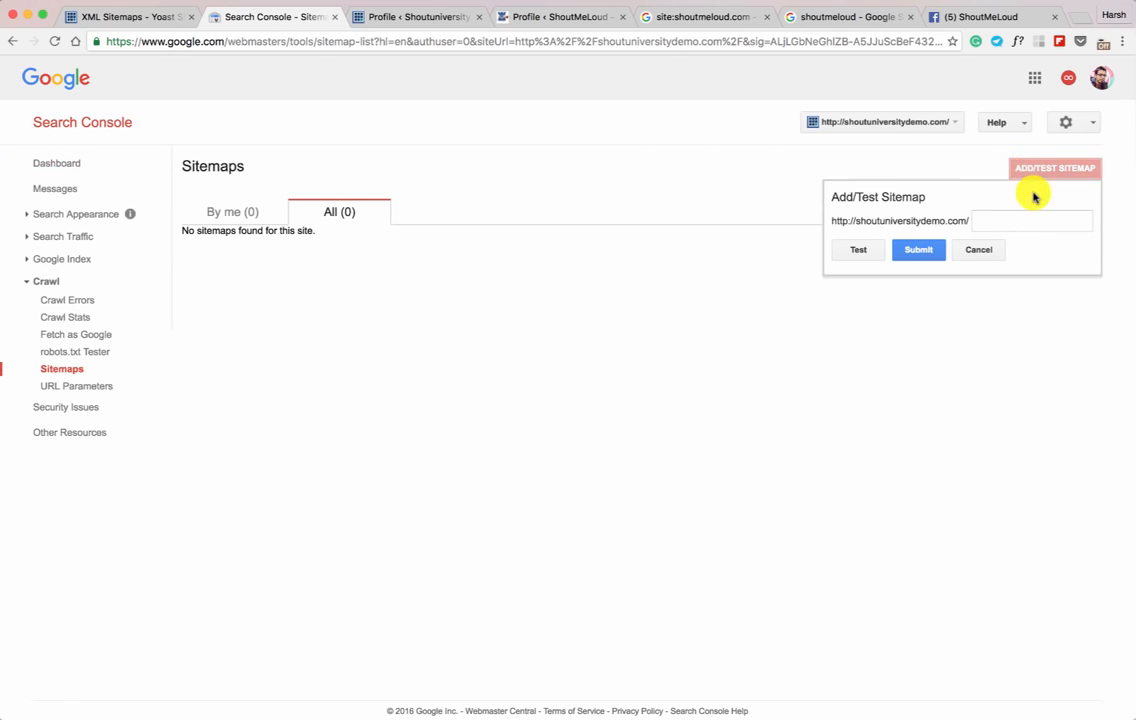
# Open a new post draft in a separate tab, then close that tab
pyautogui.click(118, 22)
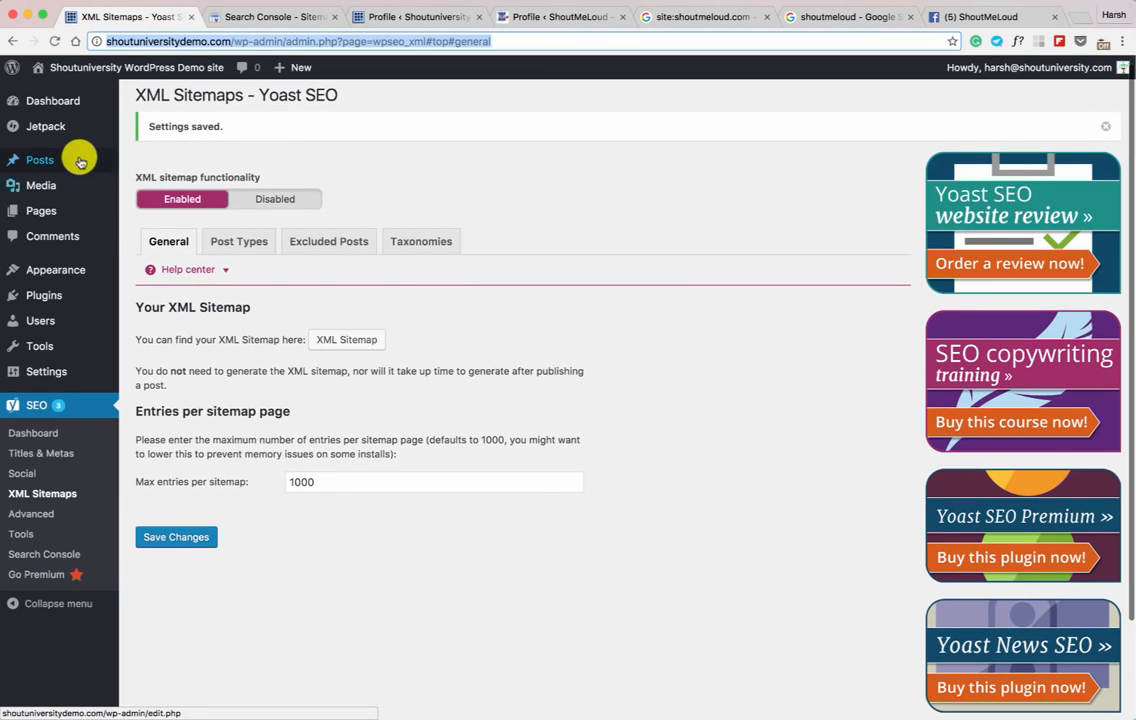
pyautogui.moveTo(80, 162)
pyautogui.keyDown('super'); pyautogui.click(150, 181); pyautogui.keyUp('super')
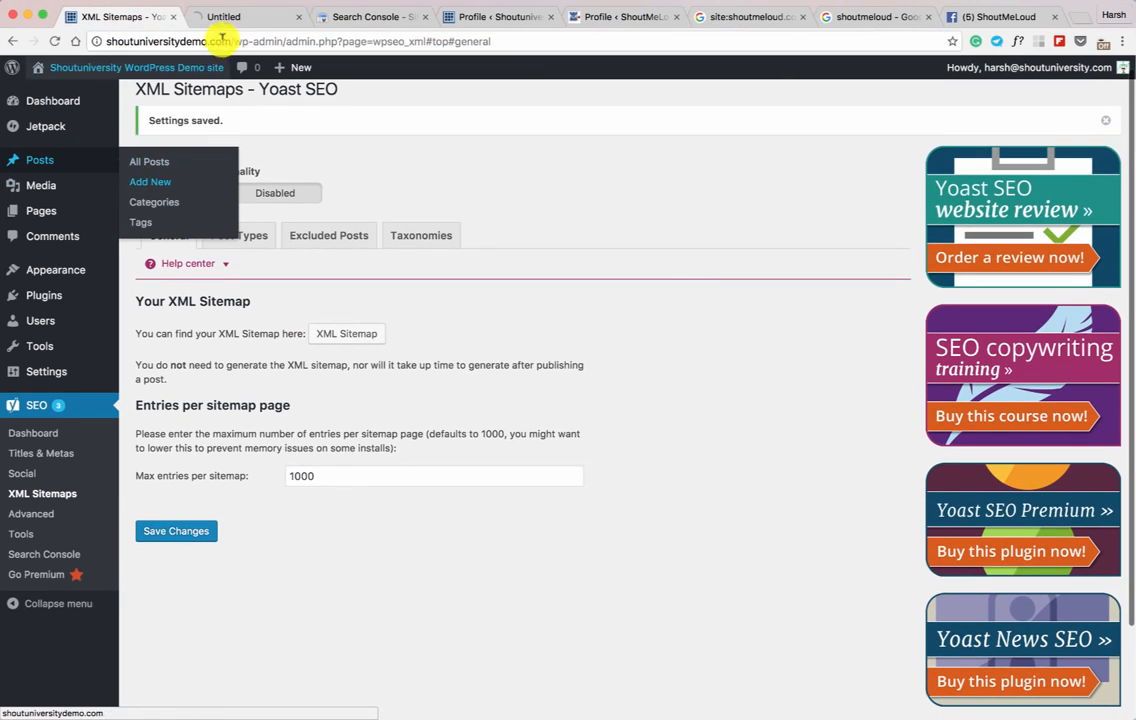
pyautogui.click(223, 17)
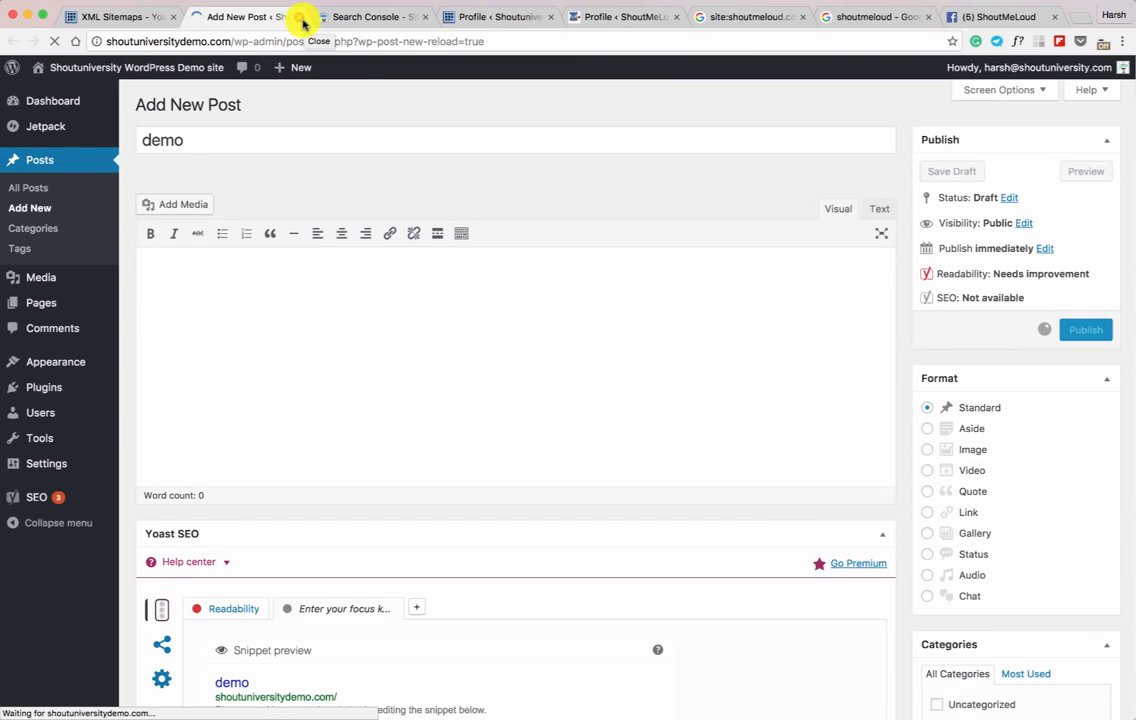
pyautogui.press('super+w')
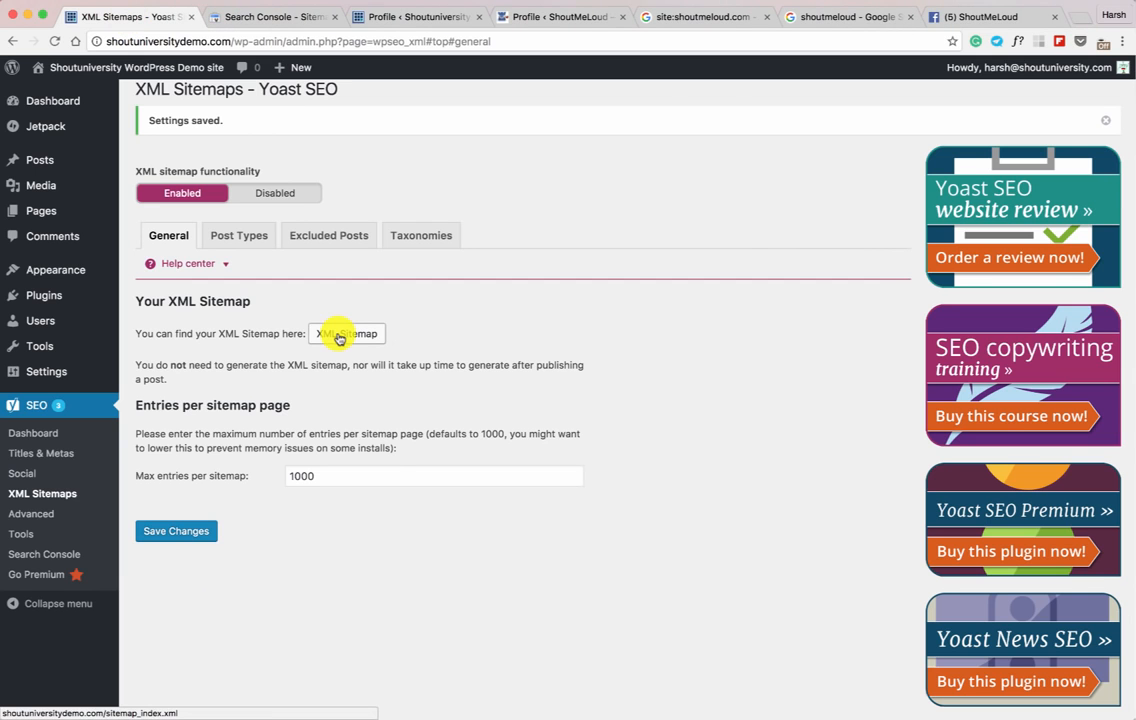
# Open the Yoast sitemap index in a new tab and select sitemap_index.xml from its address
pyautogui.keyDown('super'); pyautogui.click(339, 338); pyautogui.keyUp('super')
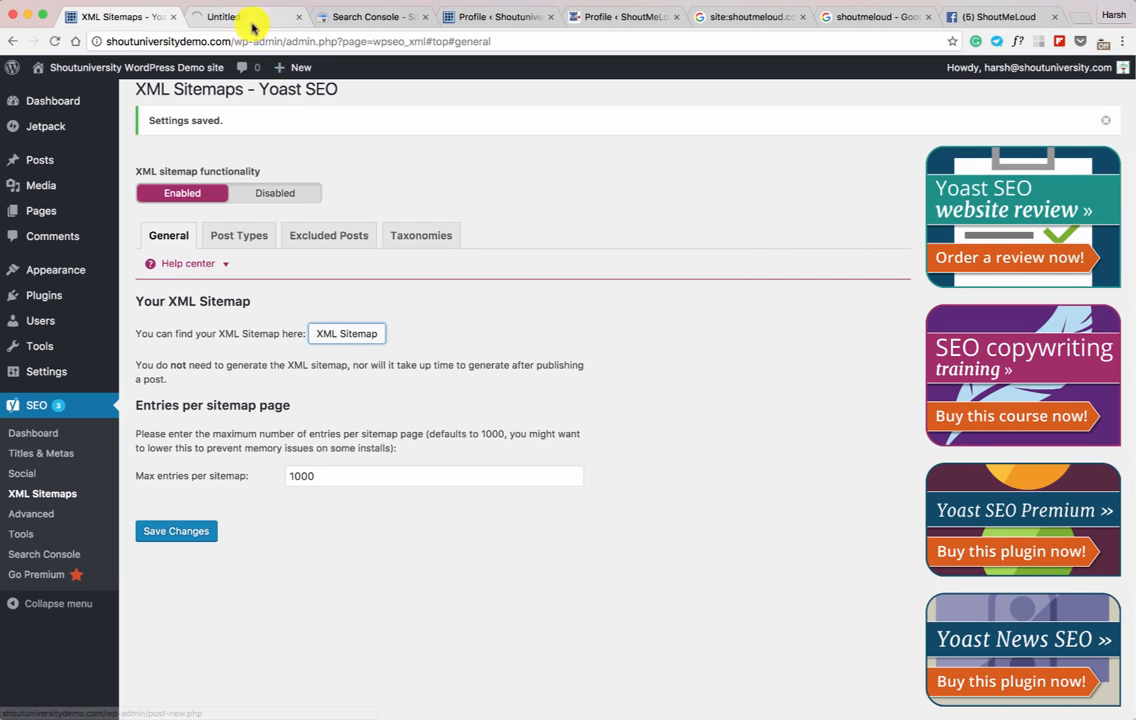
pyautogui.click(254, 19)
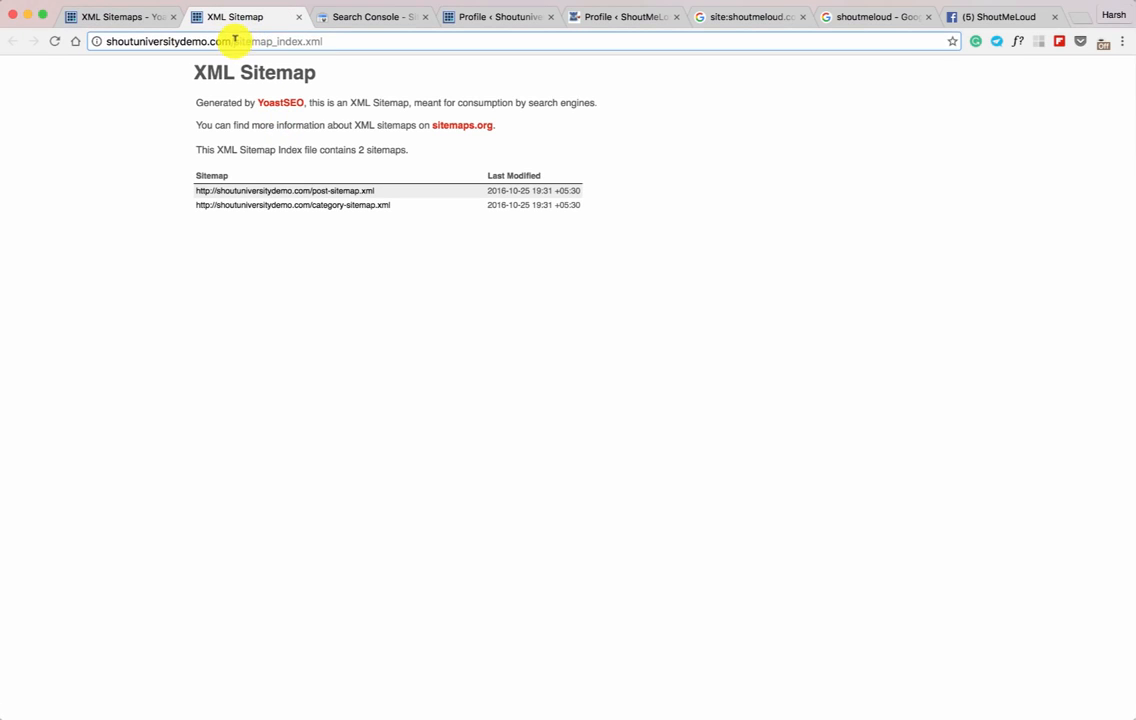
pyautogui.moveTo(235, 40); pyautogui.dragTo(342, 41)
pyautogui.press('super+c')
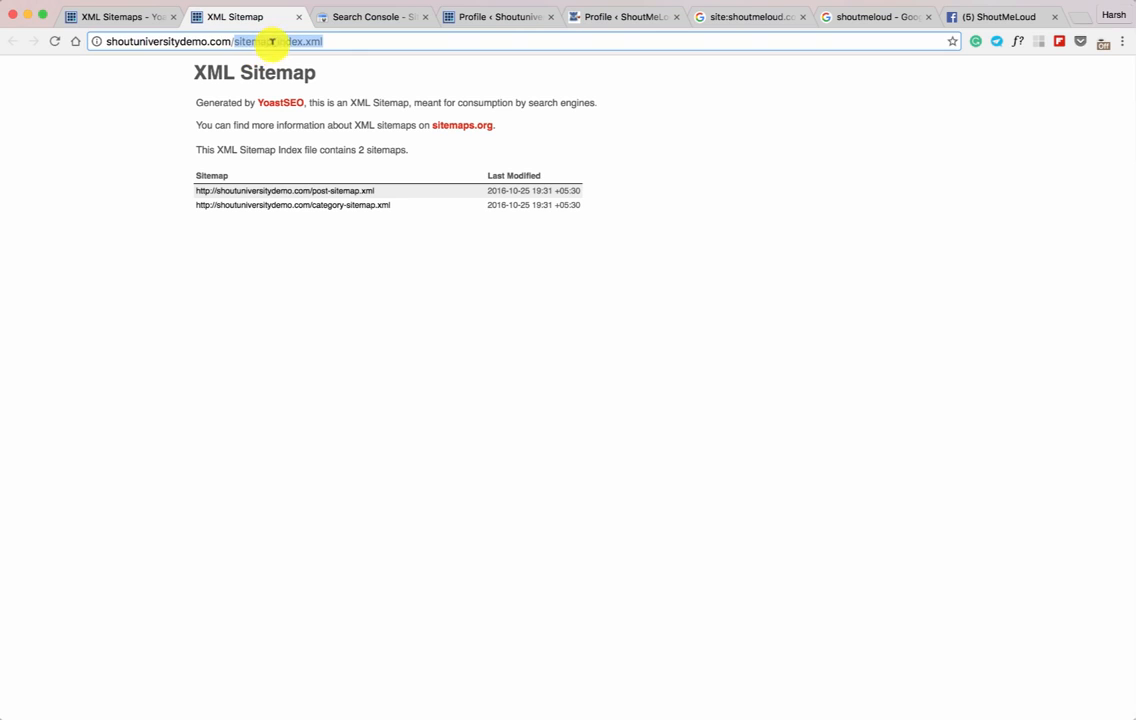
pyautogui.click(355, 17)
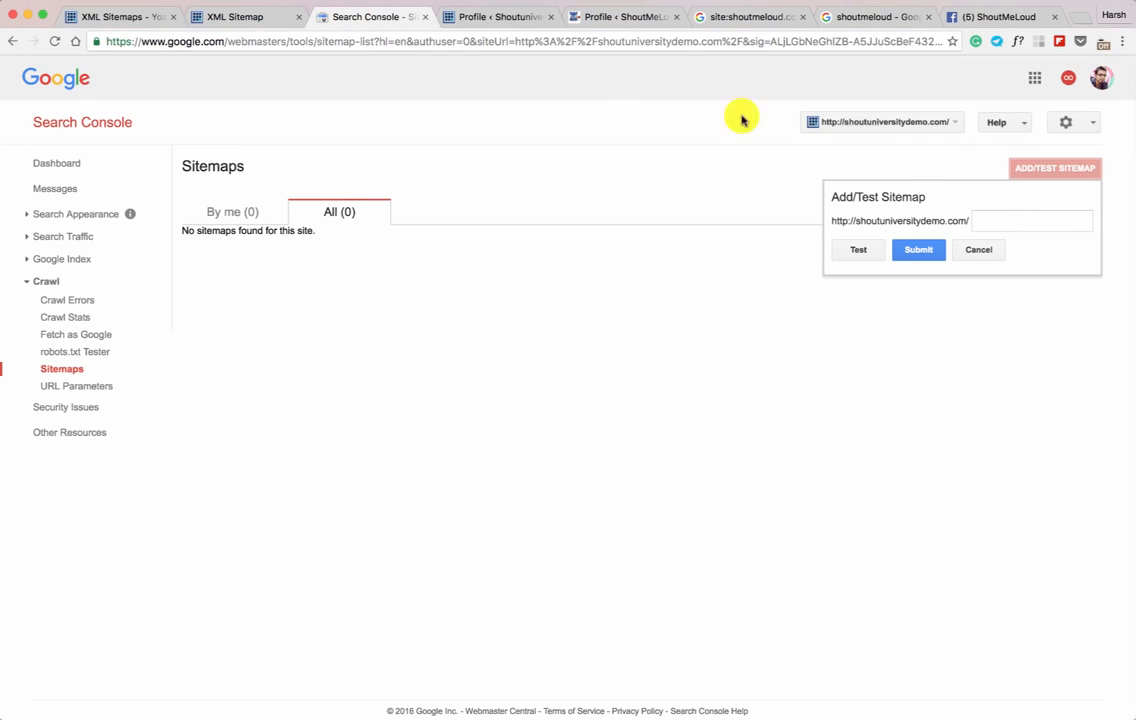
# Paste sitemap_index.xml into the sitemap field, submit it, and refresh the list
pyautogui.click(1012, 221)
pyautogui.press('super+v')
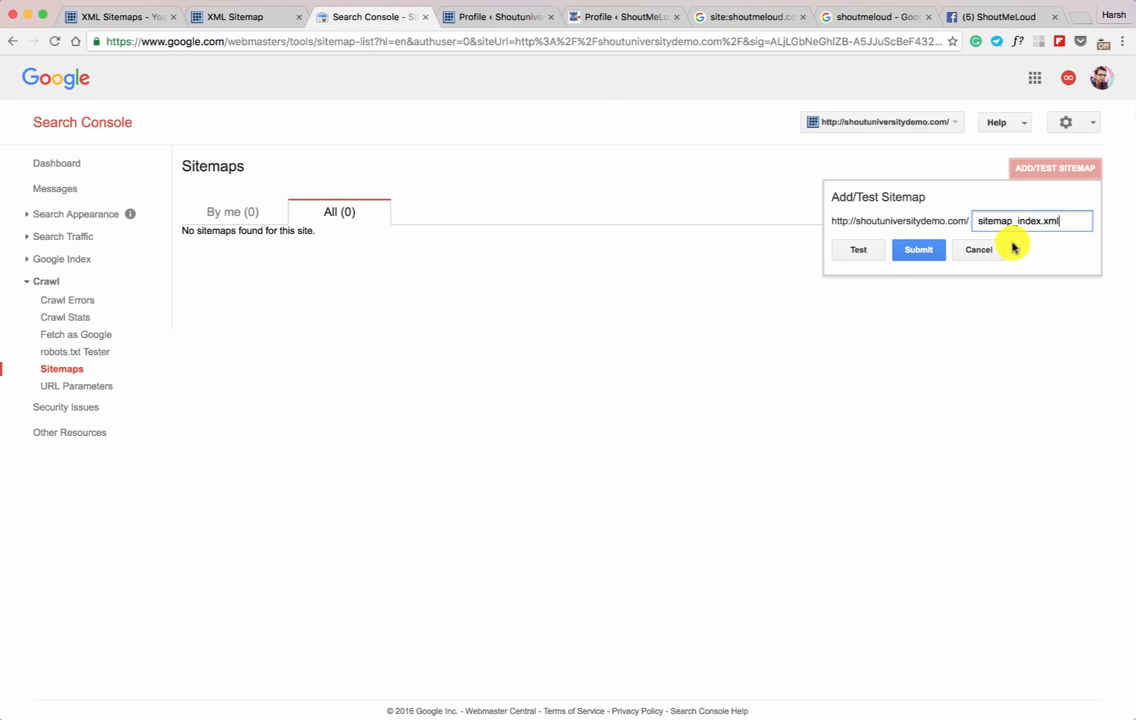
pyautogui.click(920, 250)
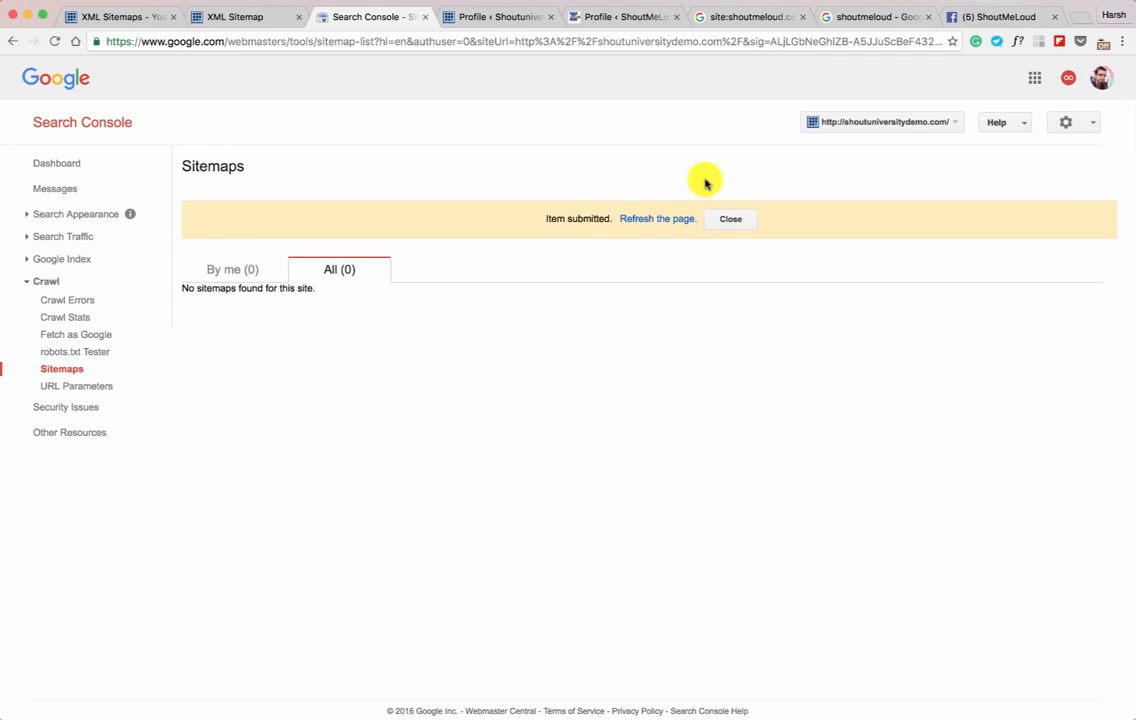
pyautogui.click(670, 218)
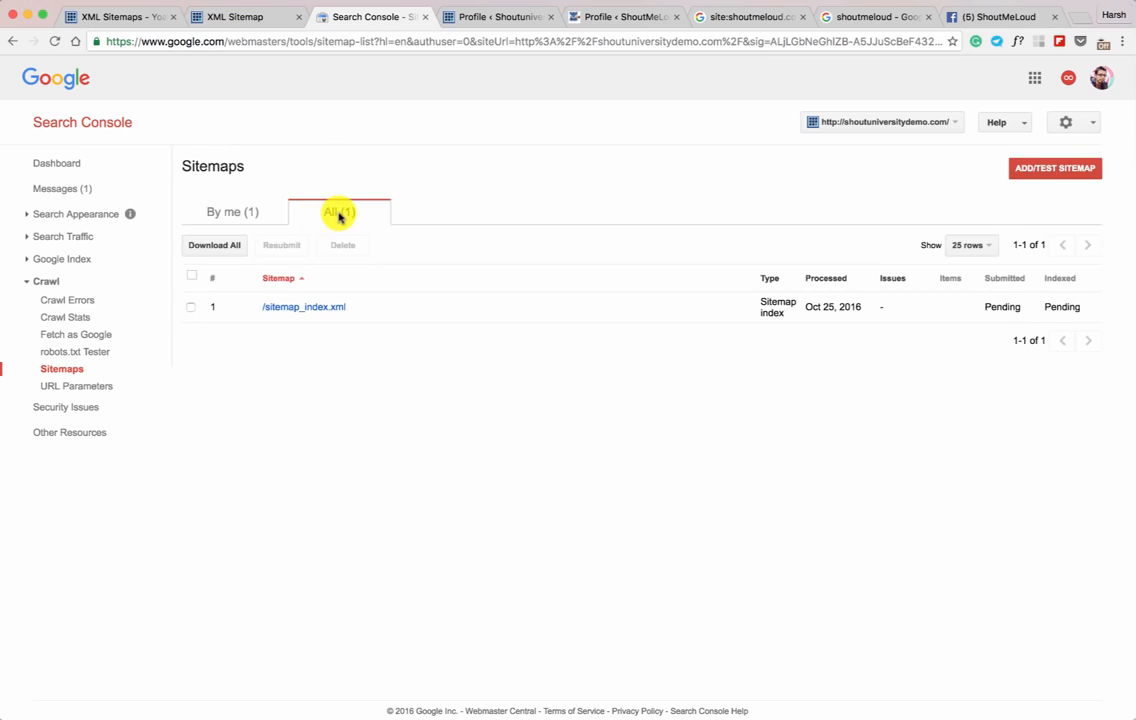
# Check the submitted sitemap index's details, then return to Yoast's XML Sitemaps settings
pyautogui.click(294, 308)
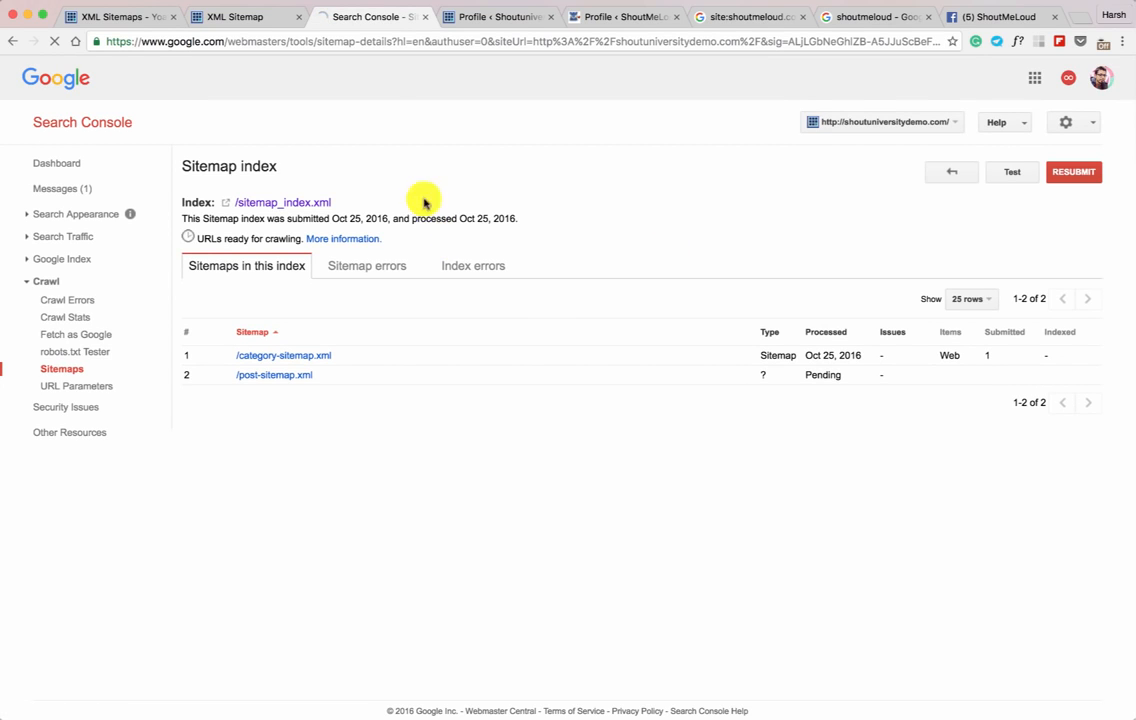
pyautogui.click(246, 16)
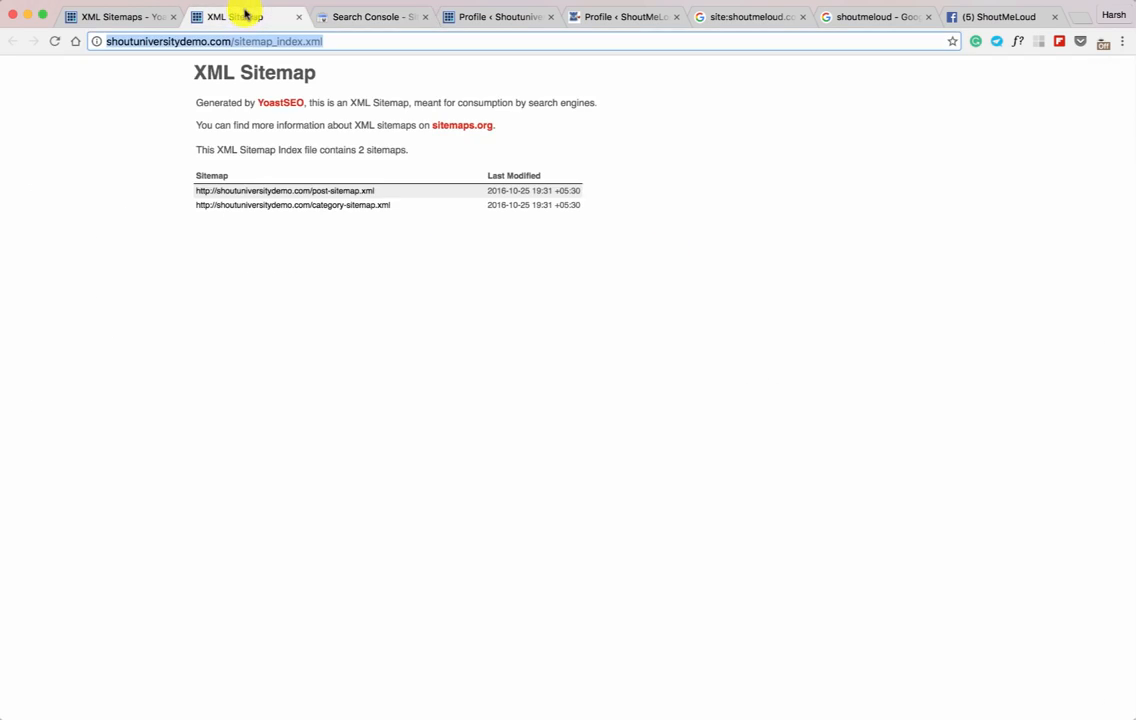
pyautogui.click(133, 18)
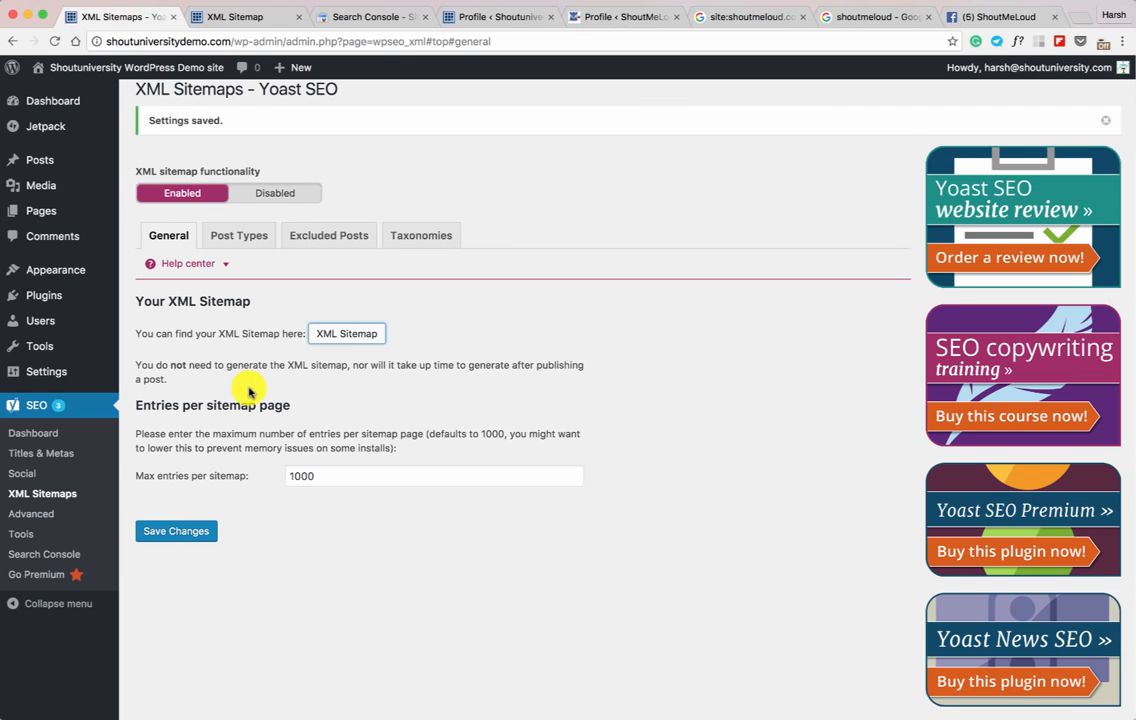
# Open SEO > Advanced, where Enable Breadcrumbs is currently set to Disabled
pyautogui.click(44, 515)
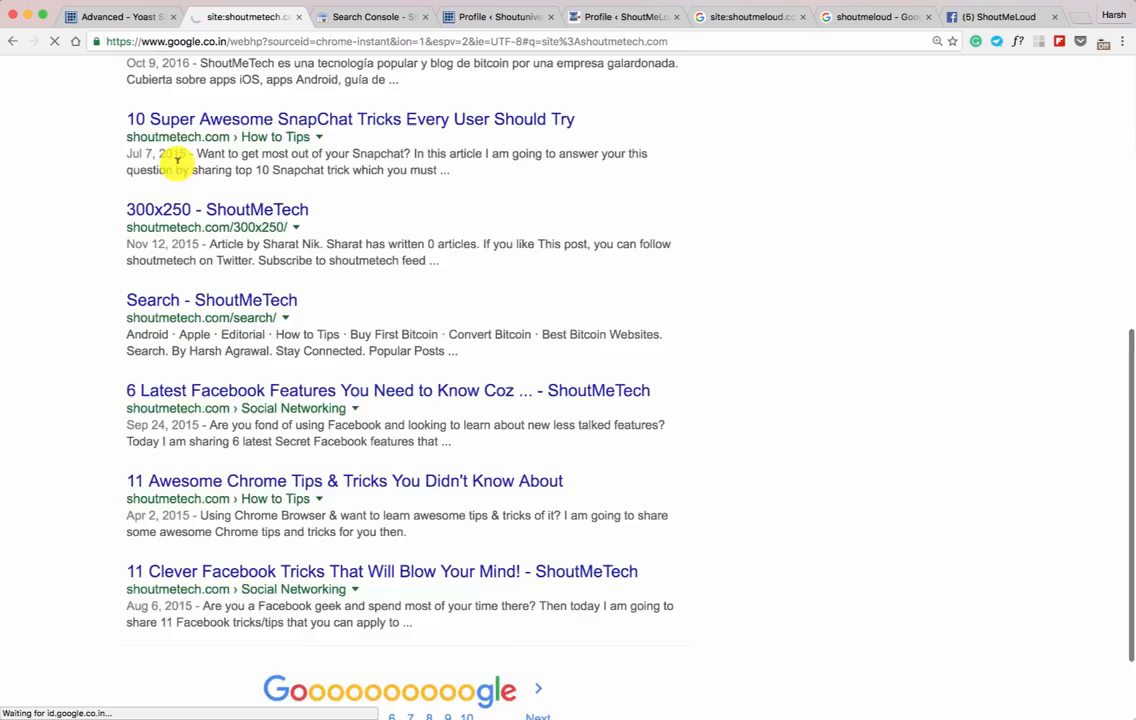
pyautogui.scroll(-3, 167, 325)
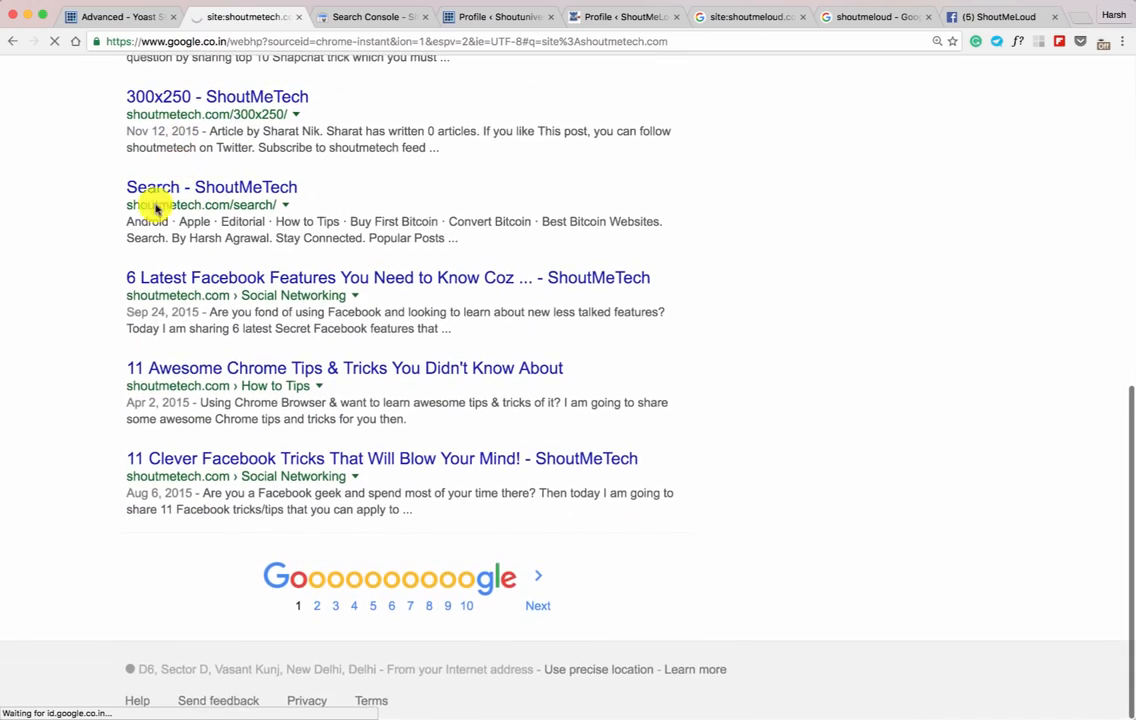
# Highlight breadcrumb URLs in the ShoutMeTech and ShoutMeLoud results, then set Enable Breadcrumbs to Enabled
pyautogui.moveTo(241, 386); pyautogui.dragTo(203, 386)
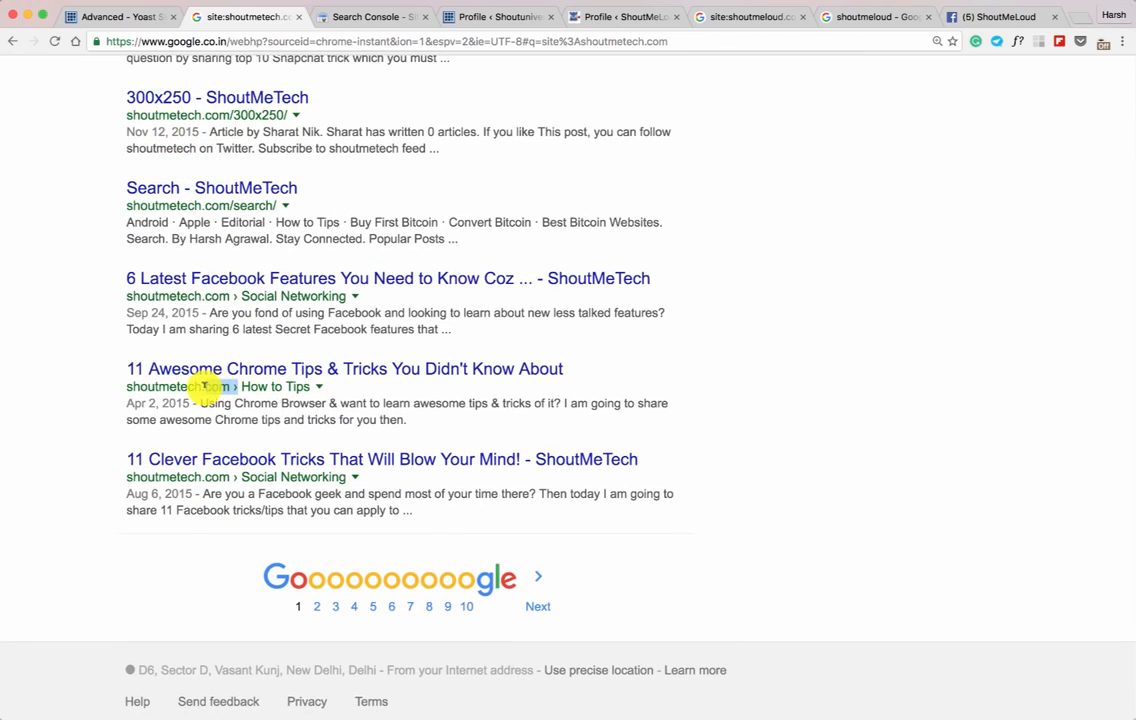
pyautogui.moveTo(124, 384); pyautogui.dragTo(310, 386)
pyautogui.click(244, 385)
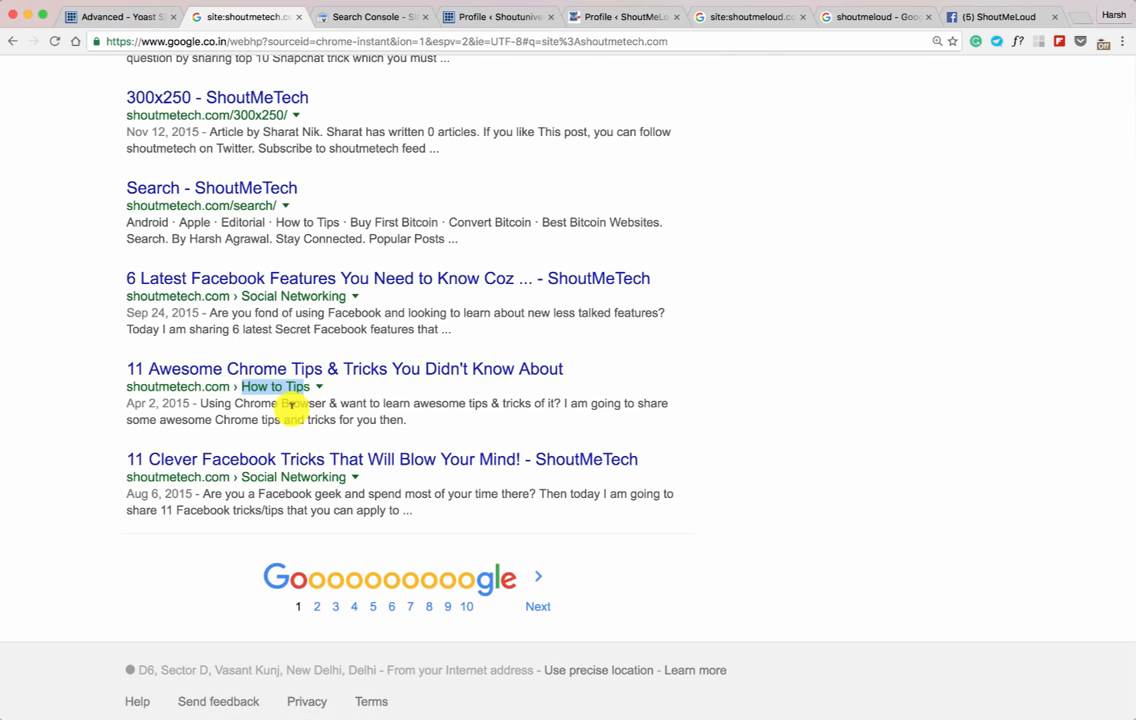
pyautogui.click(779, 19)
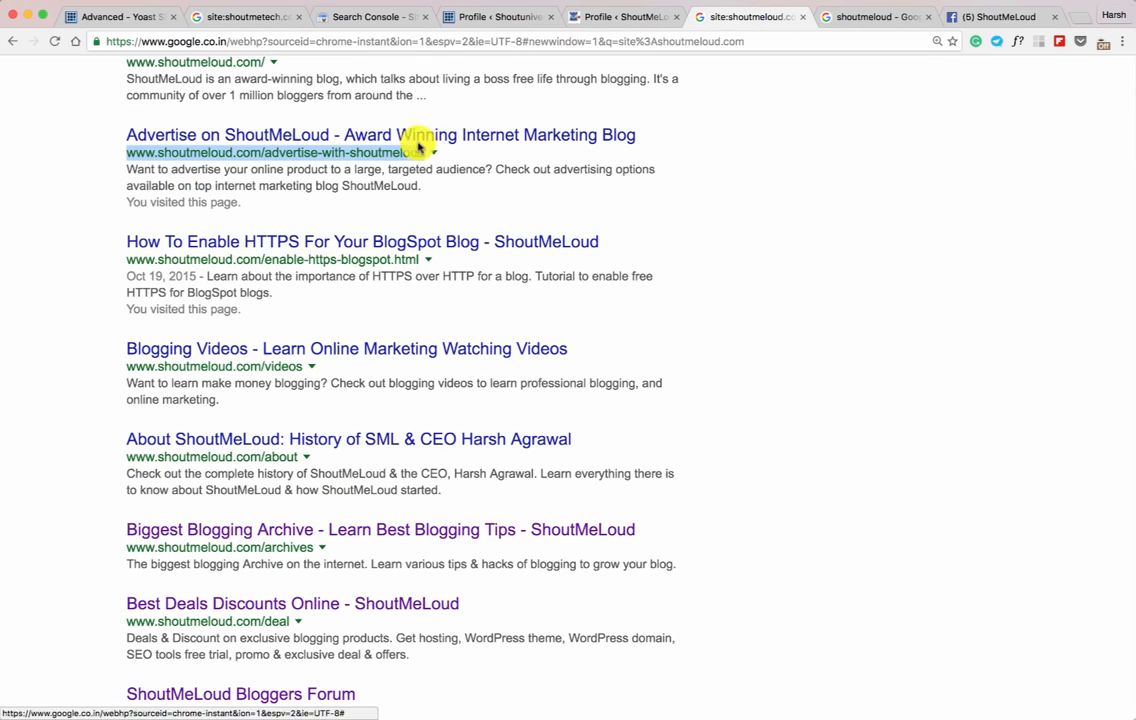
pyautogui.click(137, 24)
pyautogui.click(195, 259)
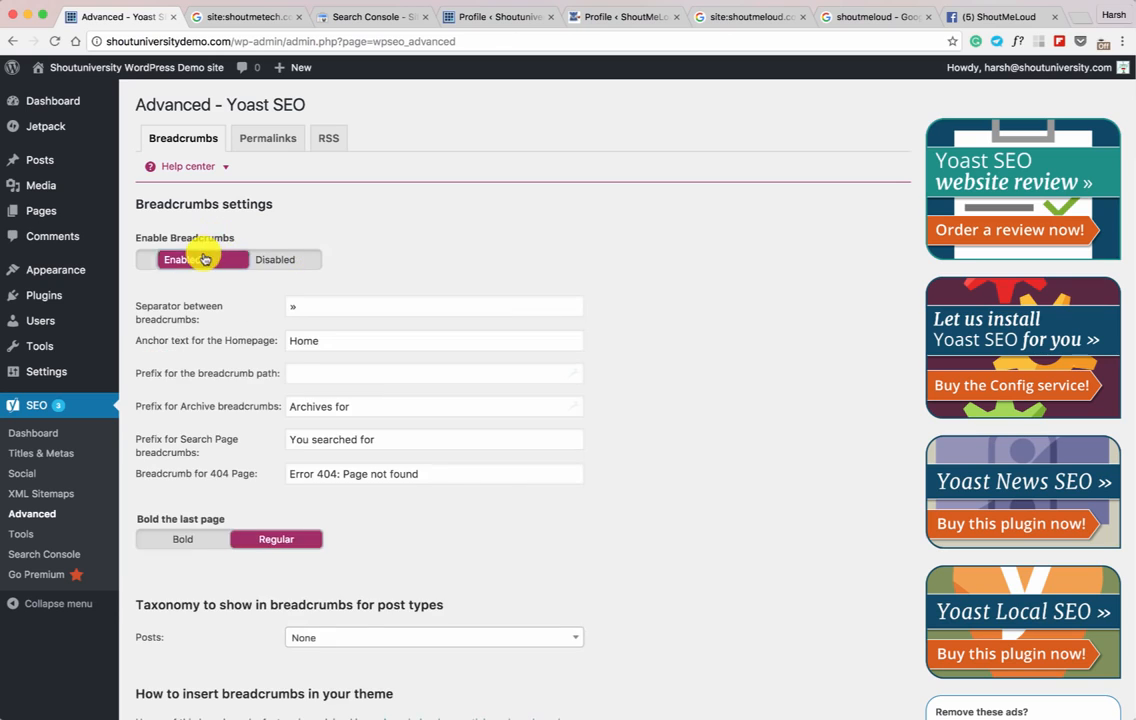
# Set the Posts breadcrumb taxonomy to Category and save the breadcrumb settings
pyautogui.scroll(1, 314, 316)
pyautogui.scroll(-3, 314, 316)
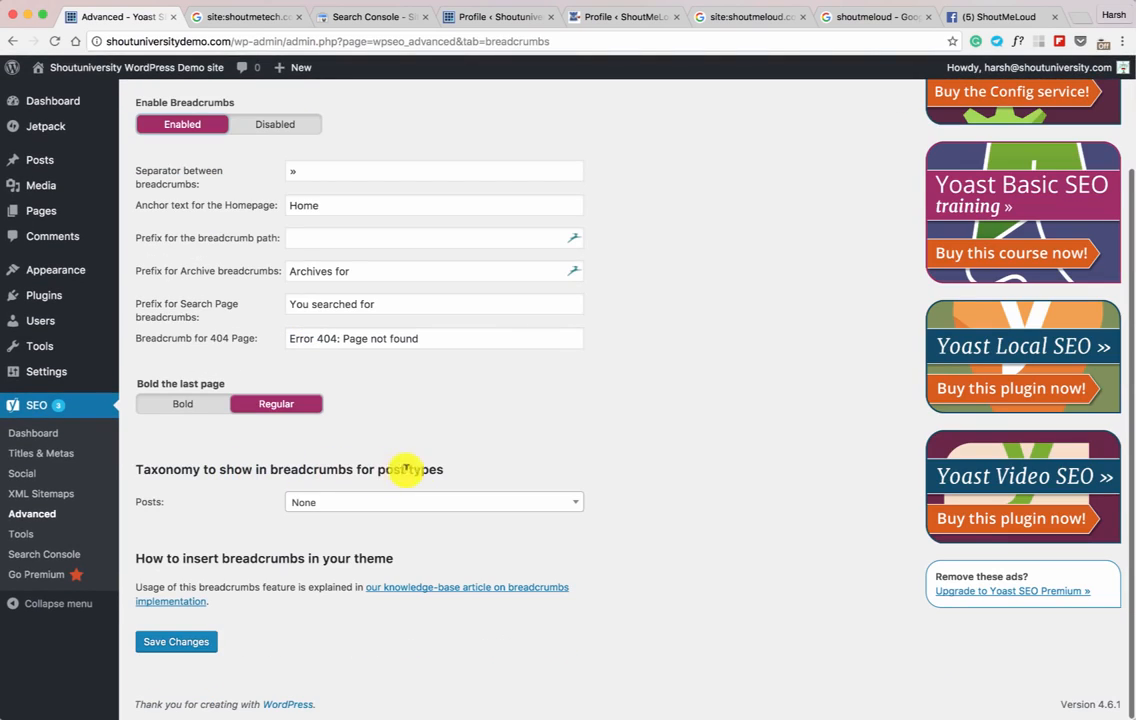
pyautogui.click(434, 501)
pyautogui.click(405, 572)
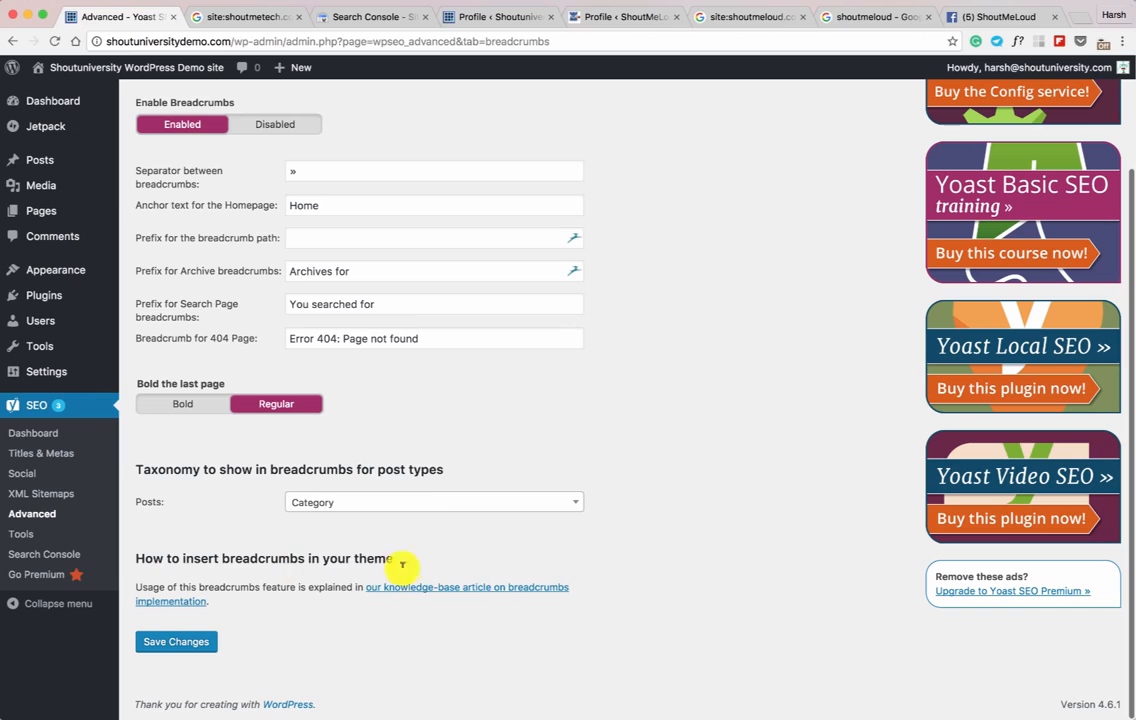
pyautogui.click(167, 649)
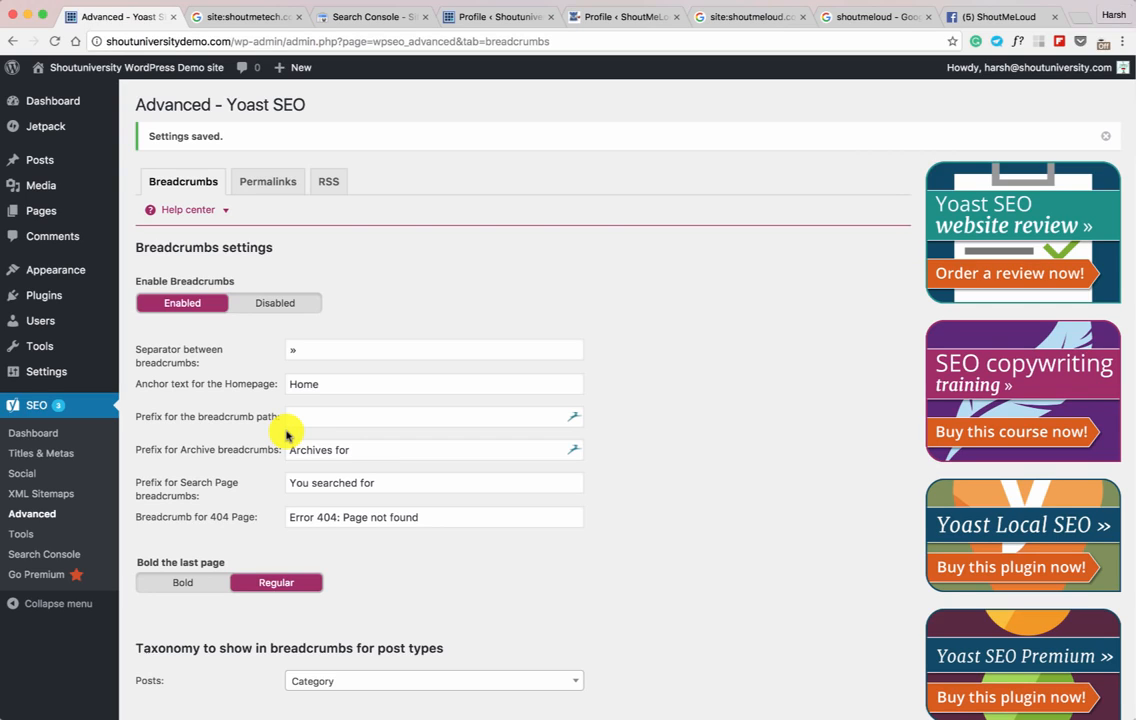
pyautogui.click(249, 182)
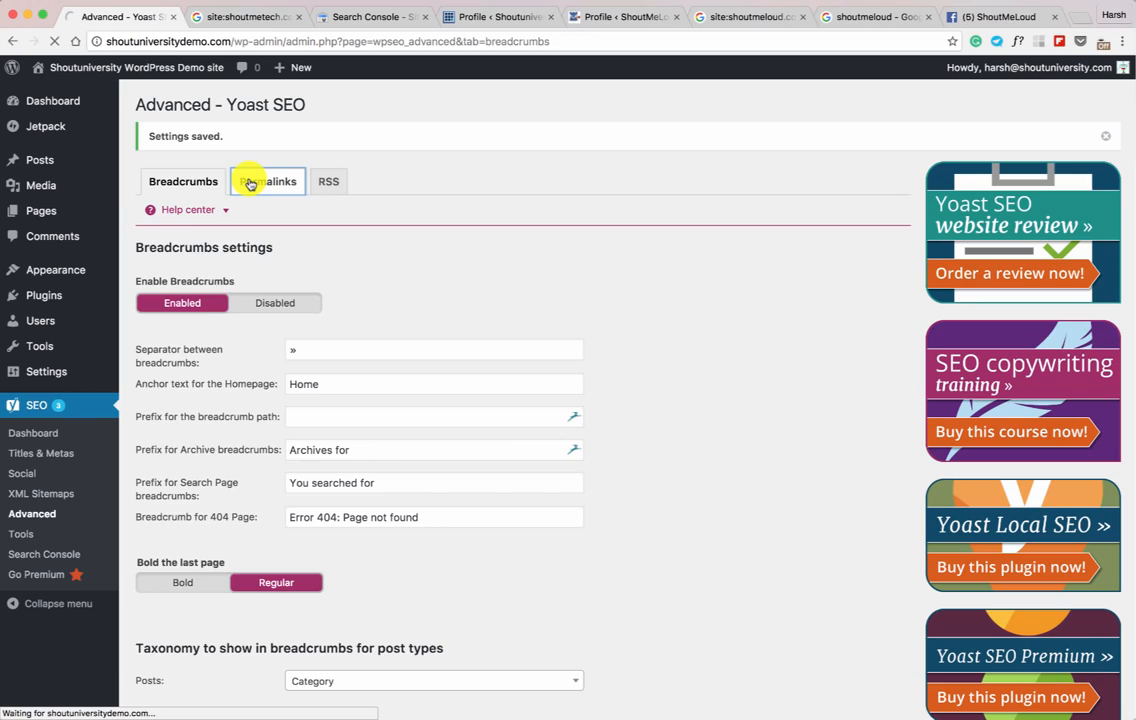
# Set attachment URLs to Redirect and ?replytocom to Remove, then save the permalink settings
pyautogui.scroll(-1, 326, 262)
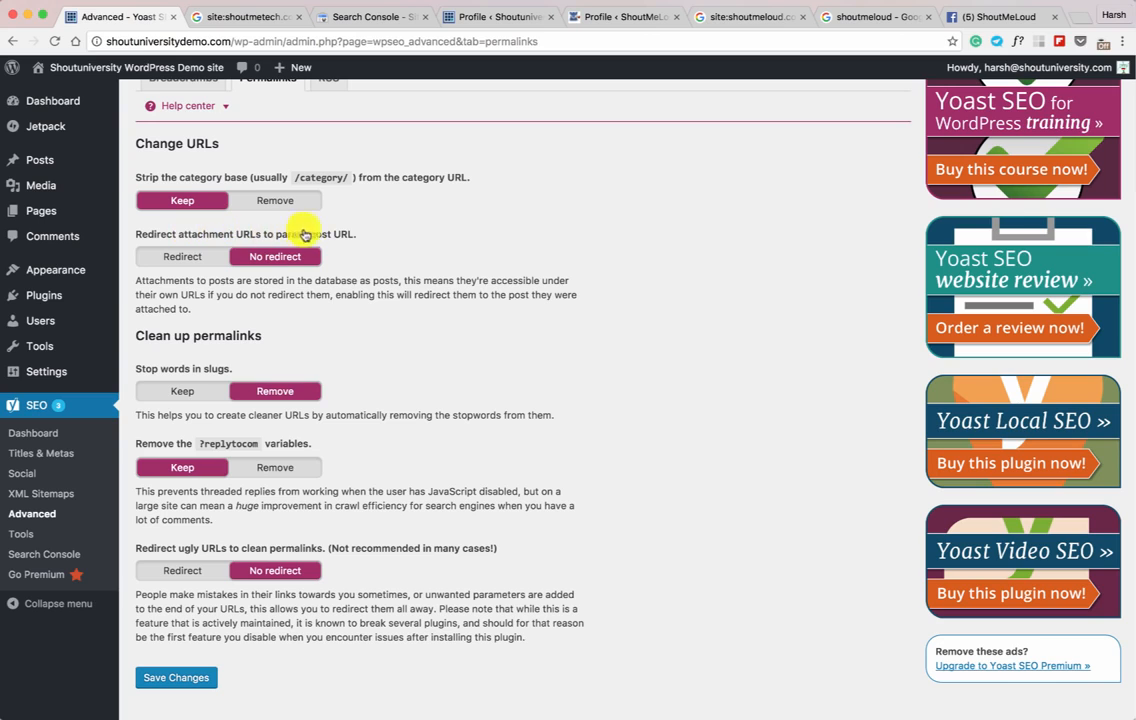
pyautogui.click(188, 257)
pyautogui.scroll(-1, 241, 325)
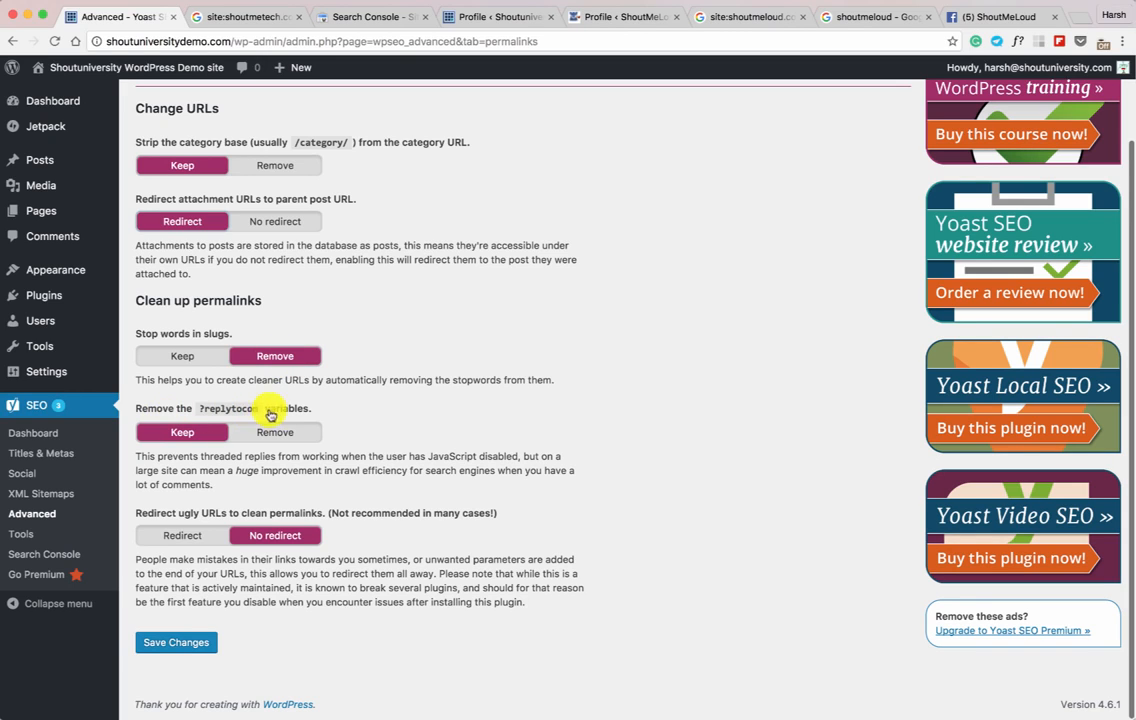
pyautogui.click(272, 432)
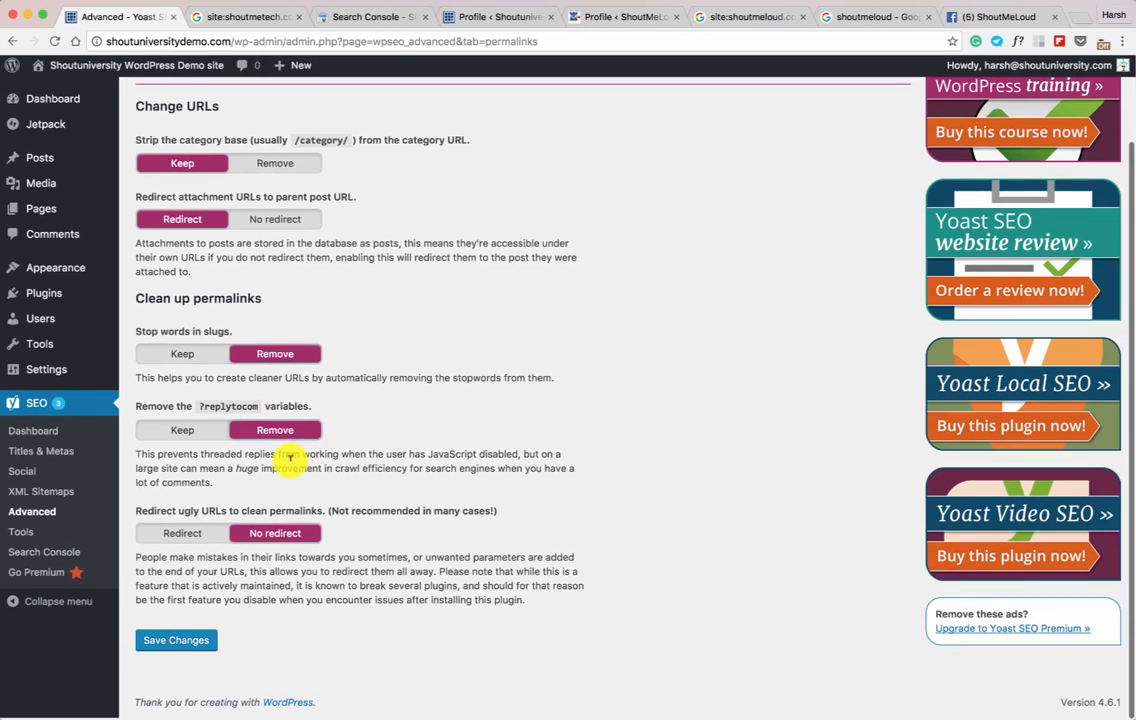
pyautogui.click(177, 645)
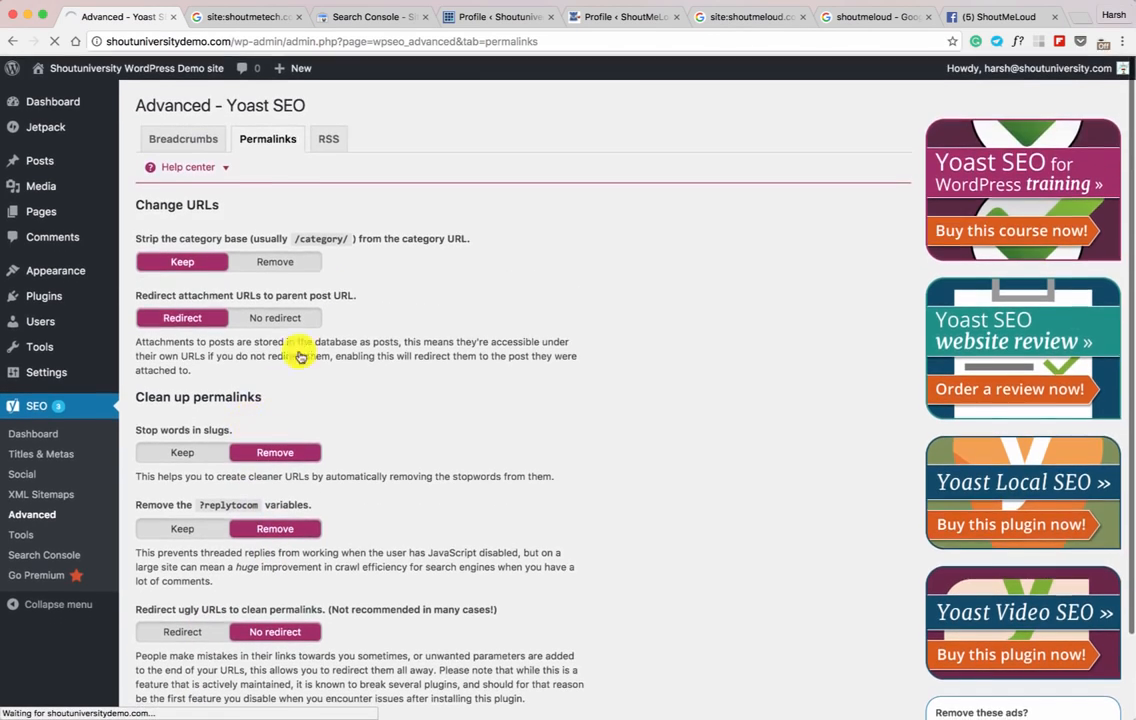
pyautogui.click(333, 184)
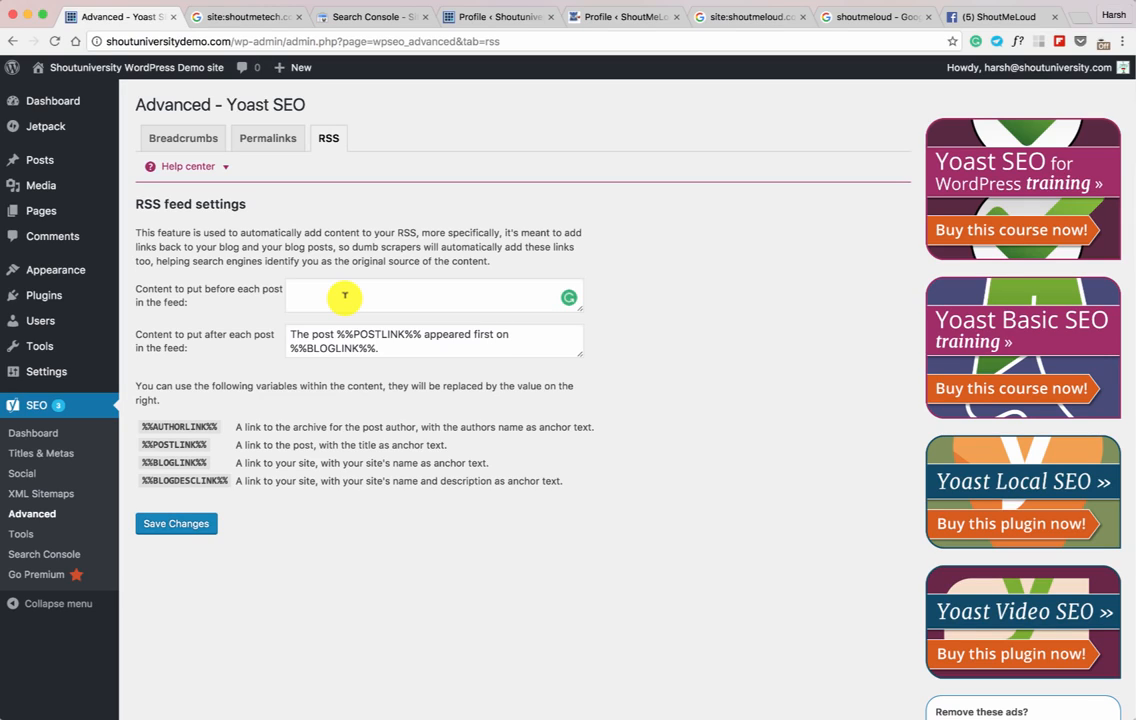
# Review the RSS before-post and after-post boxes, highlighting the %%POSTLINK%% and %%BLOGLINK%% variables
pyautogui.click(344, 295)
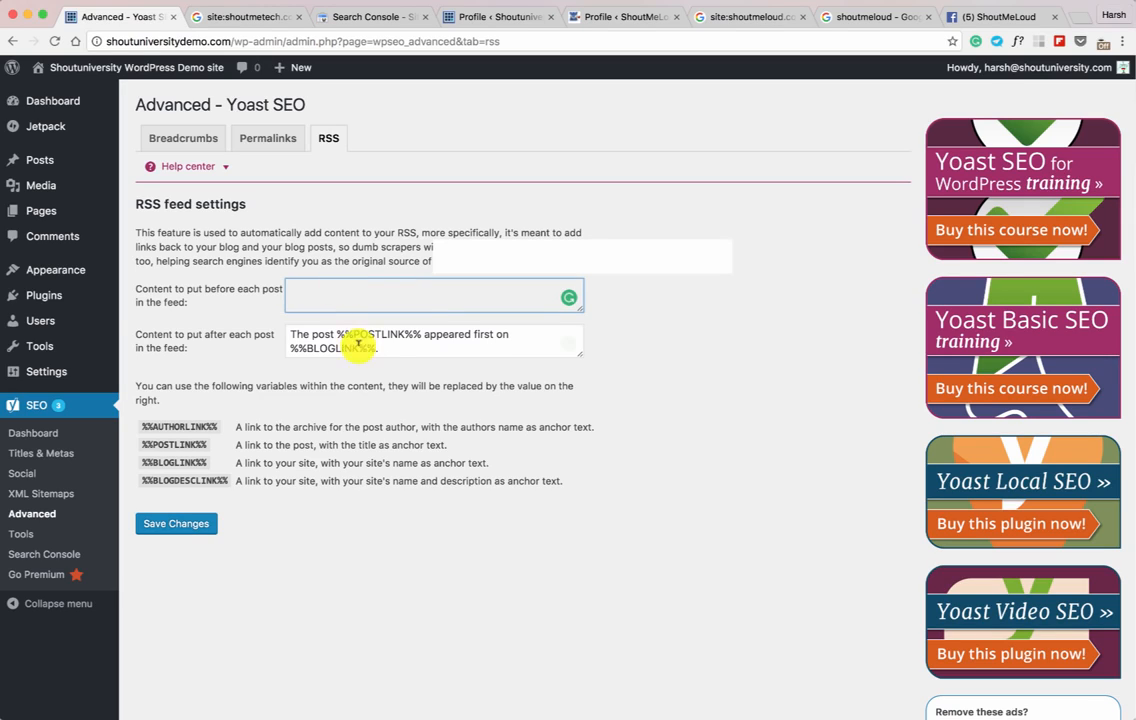
pyautogui.moveTo(398, 347); pyautogui.dragTo(292, 333)
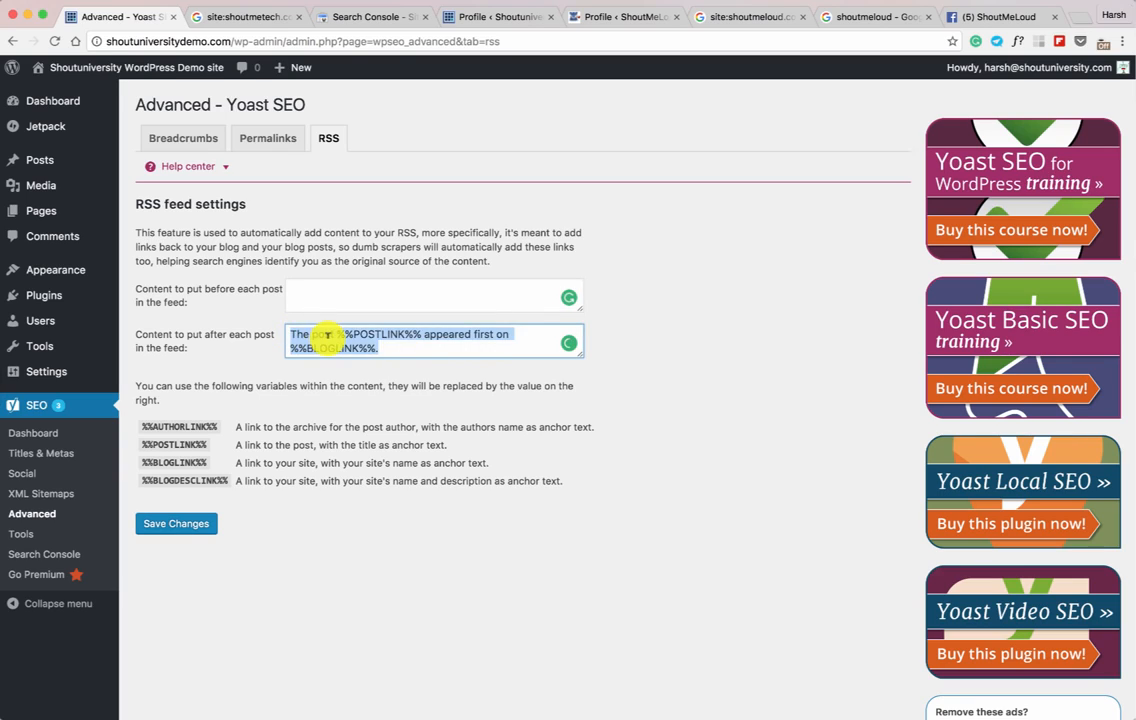
pyautogui.click(330, 335)
pyautogui.moveTo(361, 333); pyautogui.dragTo(305, 346)
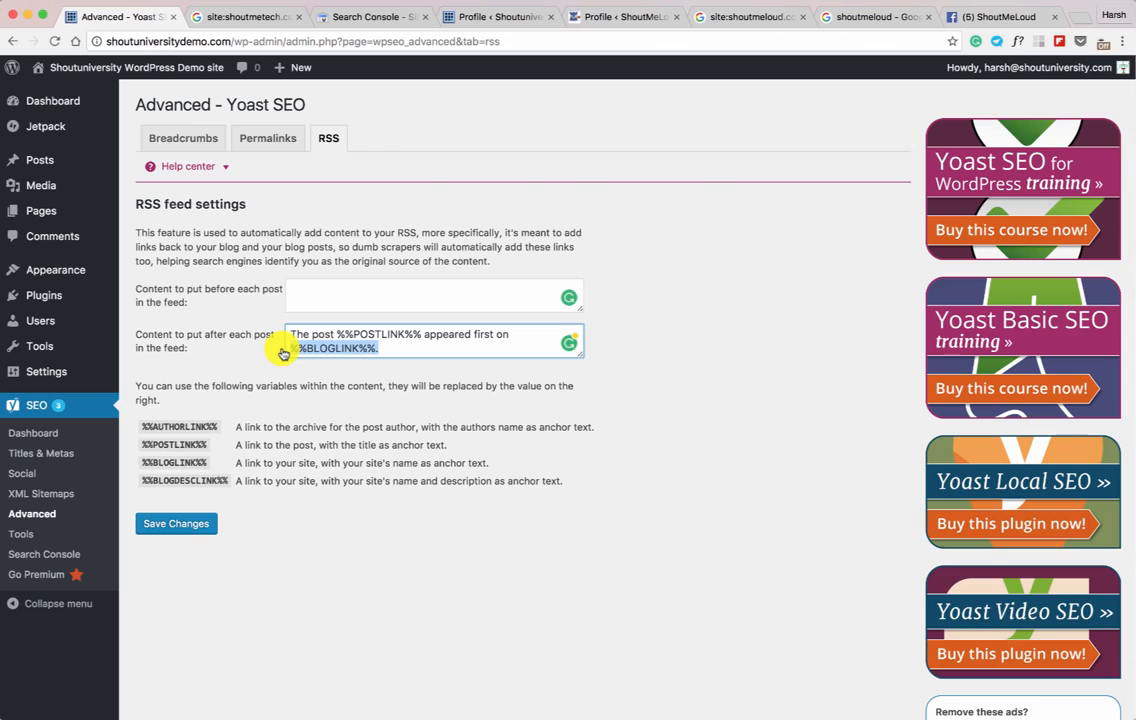
pyautogui.click(22, 541)
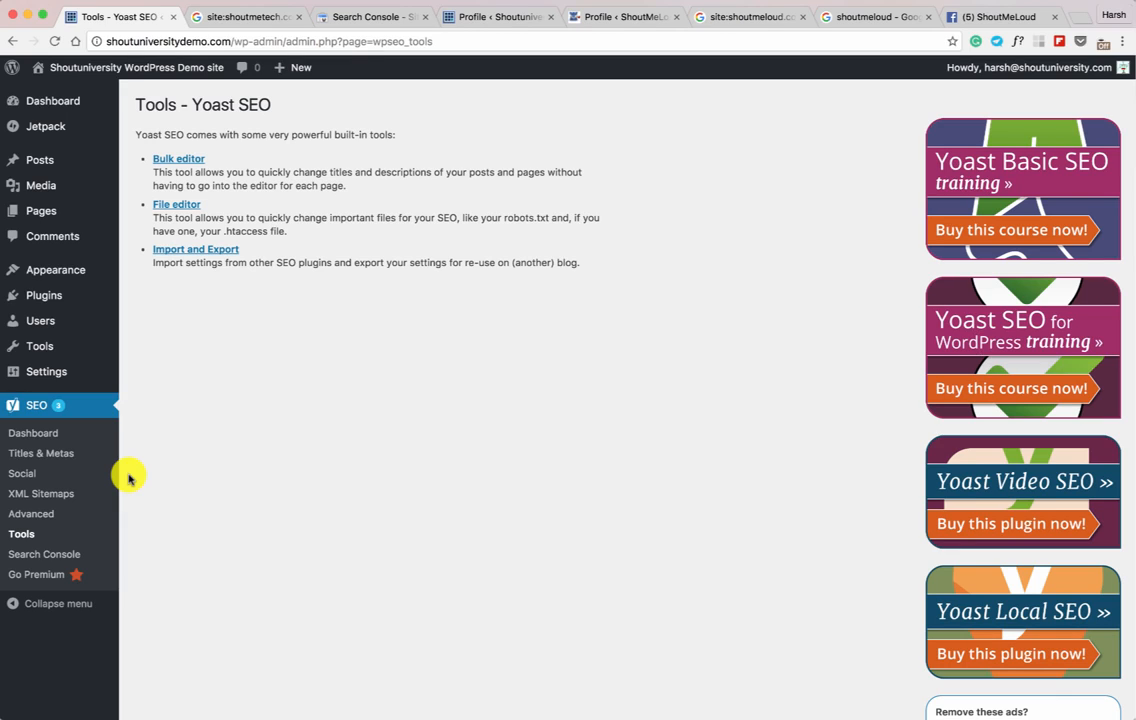
# Create and save robots.txt disallowing /wp-admin/ and allowing admin-ajax.php, then return to Tools
pyautogui.keyDown('super'); pyautogui.click(185, 207); pyautogui.keyUp('super')
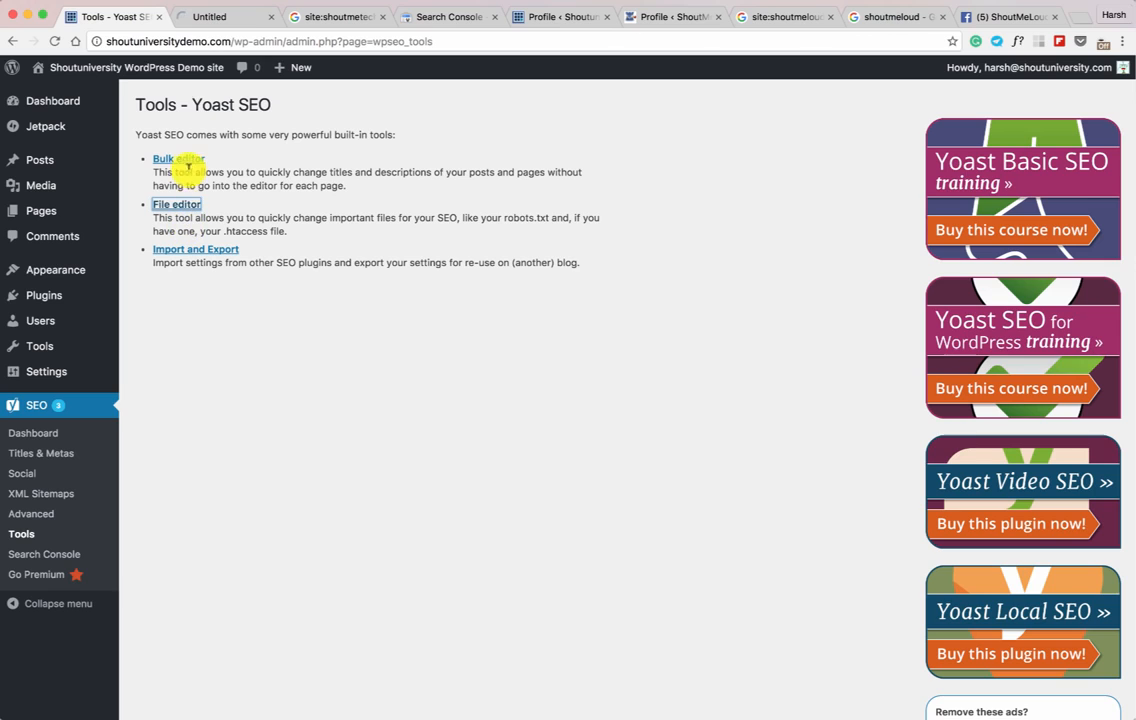
pyautogui.click(223, 18)
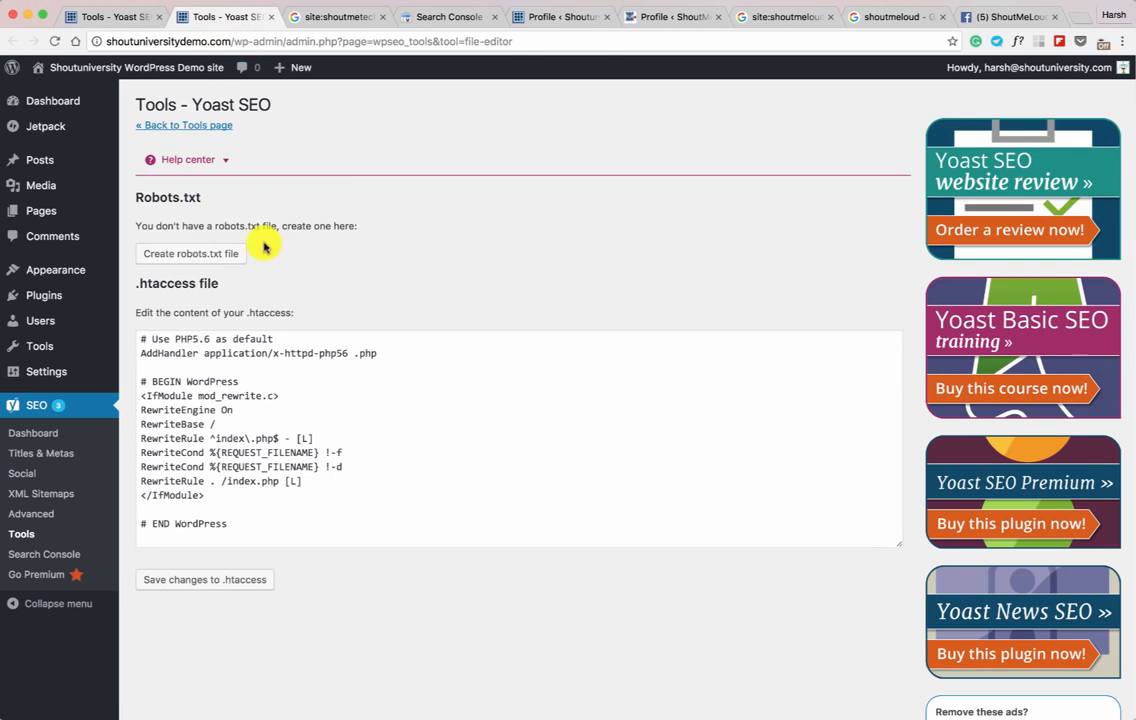
pyautogui.scroll(-2, 280, 225)
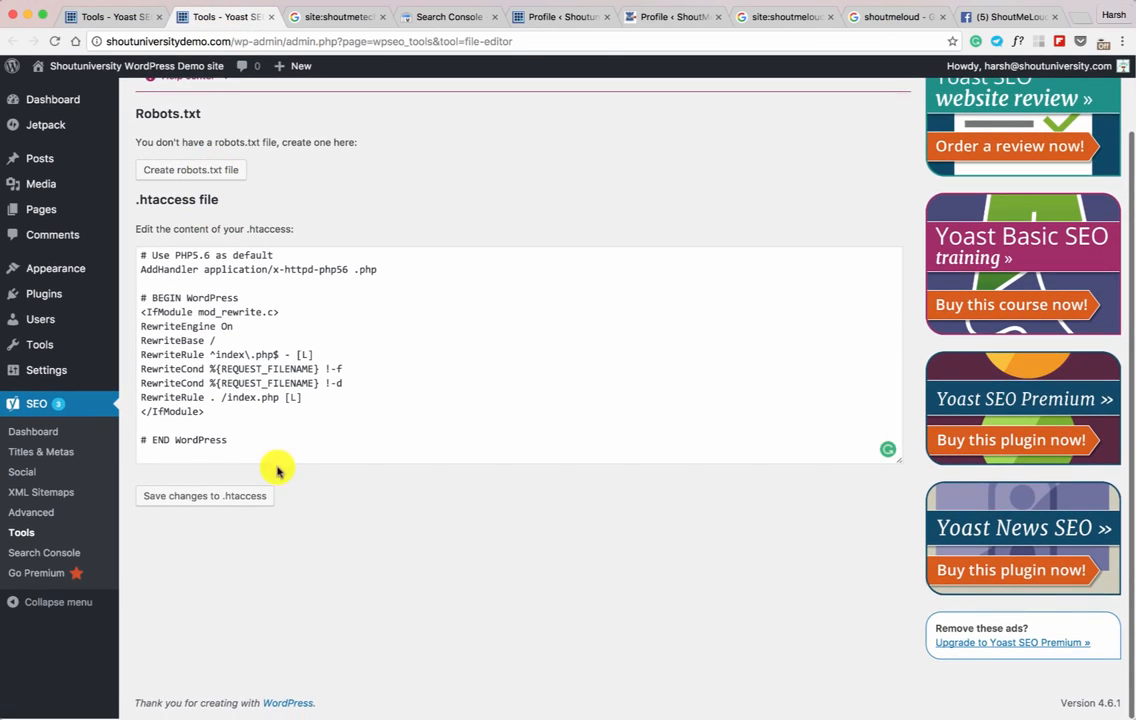
pyautogui.moveTo(279, 467); pyautogui.dragTo(131, 253)
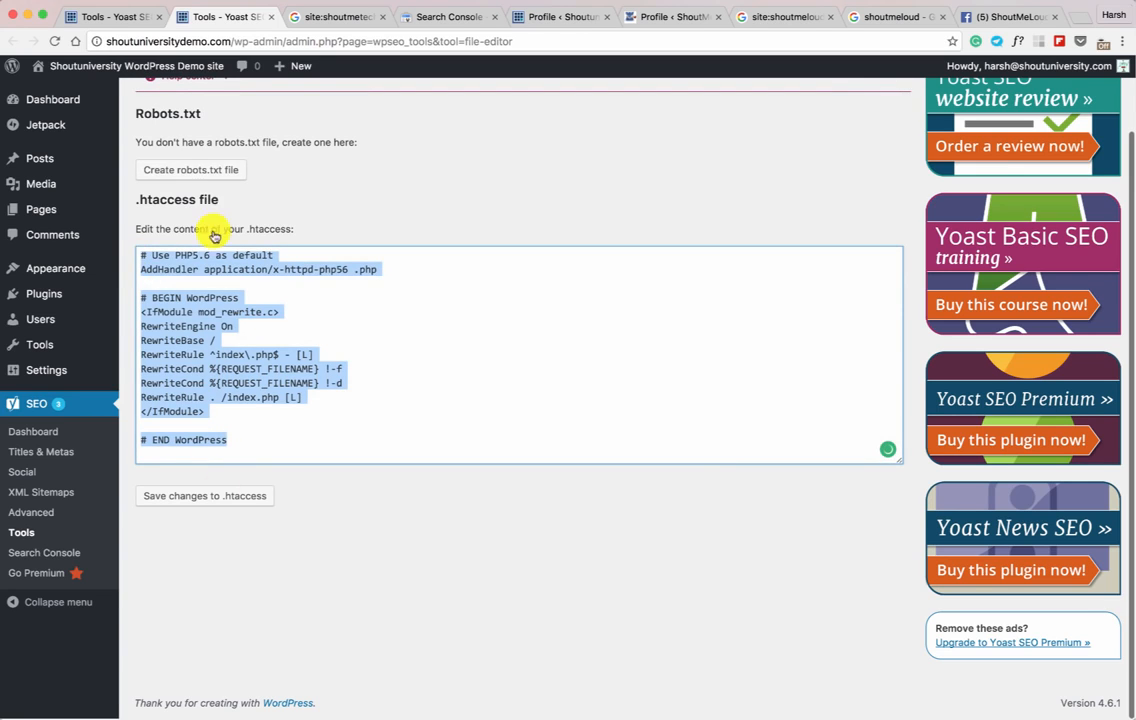
pyautogui.click(190, 172)
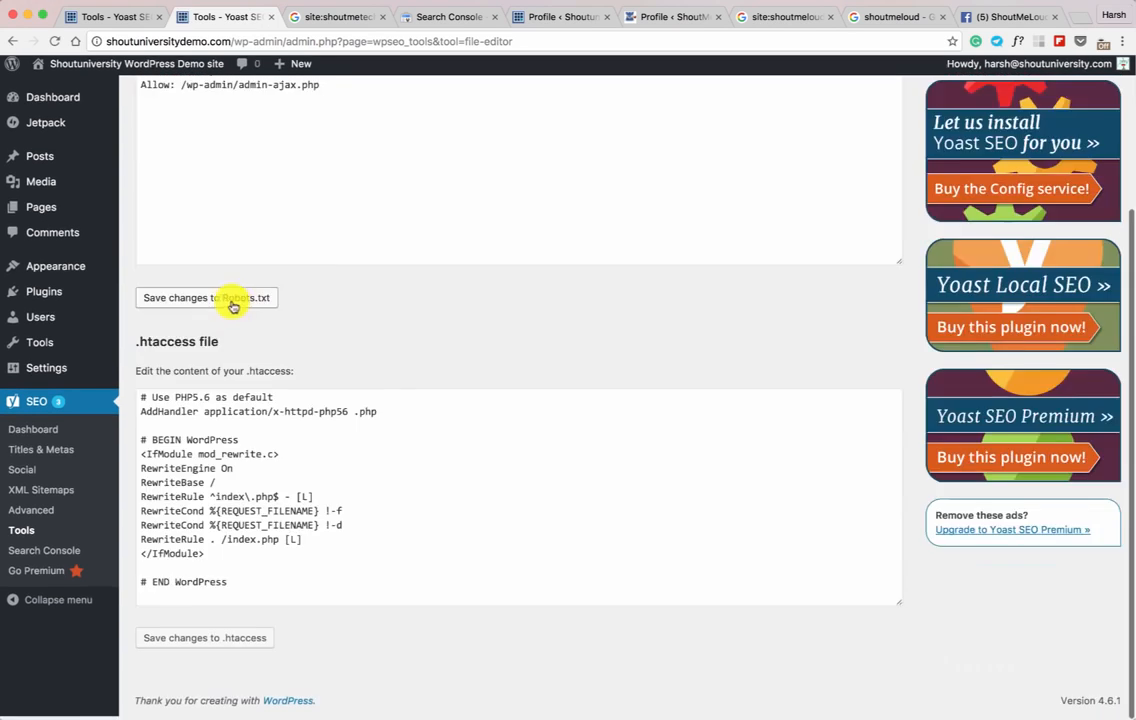
pyautogui.click(245, 300)
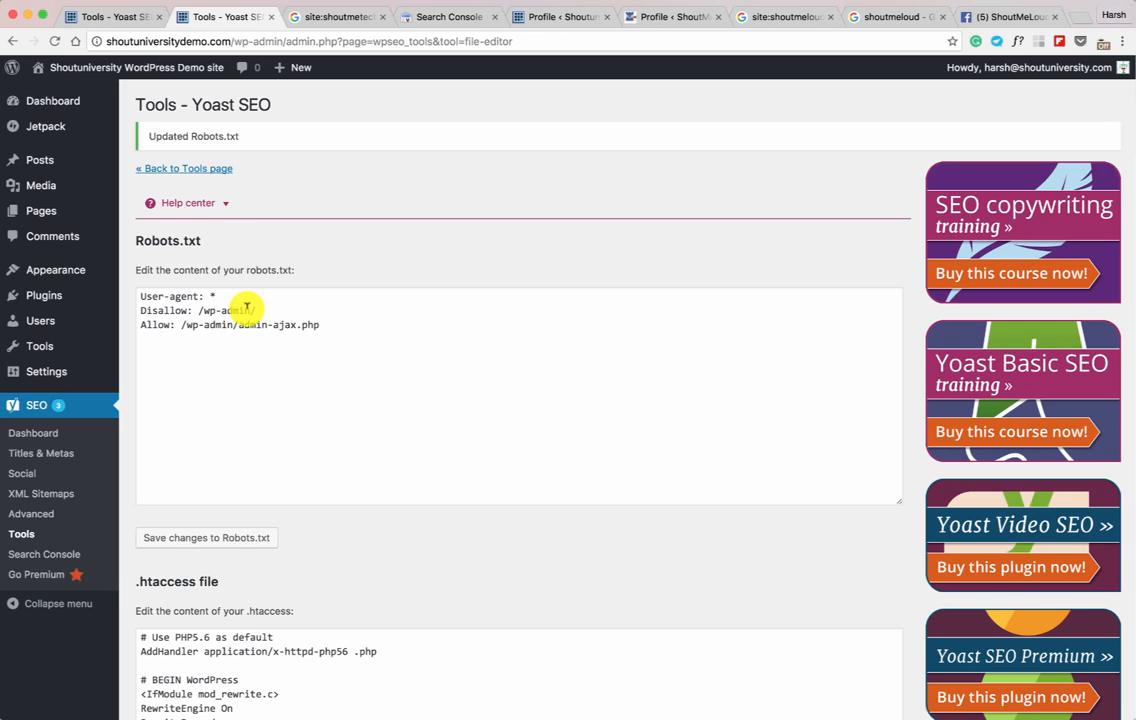
pyautogui.click(208, 169)
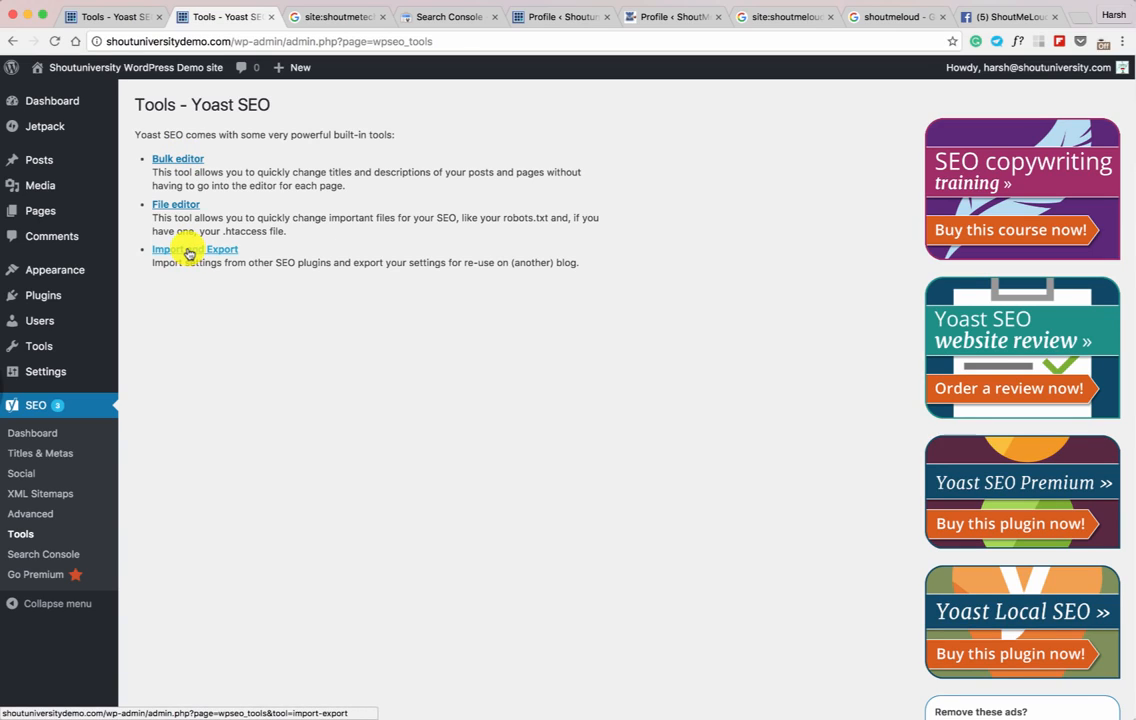
pyautogui.keyDown('super'); pyautogui.click(180, 159); pyautogui.keyUp('super')
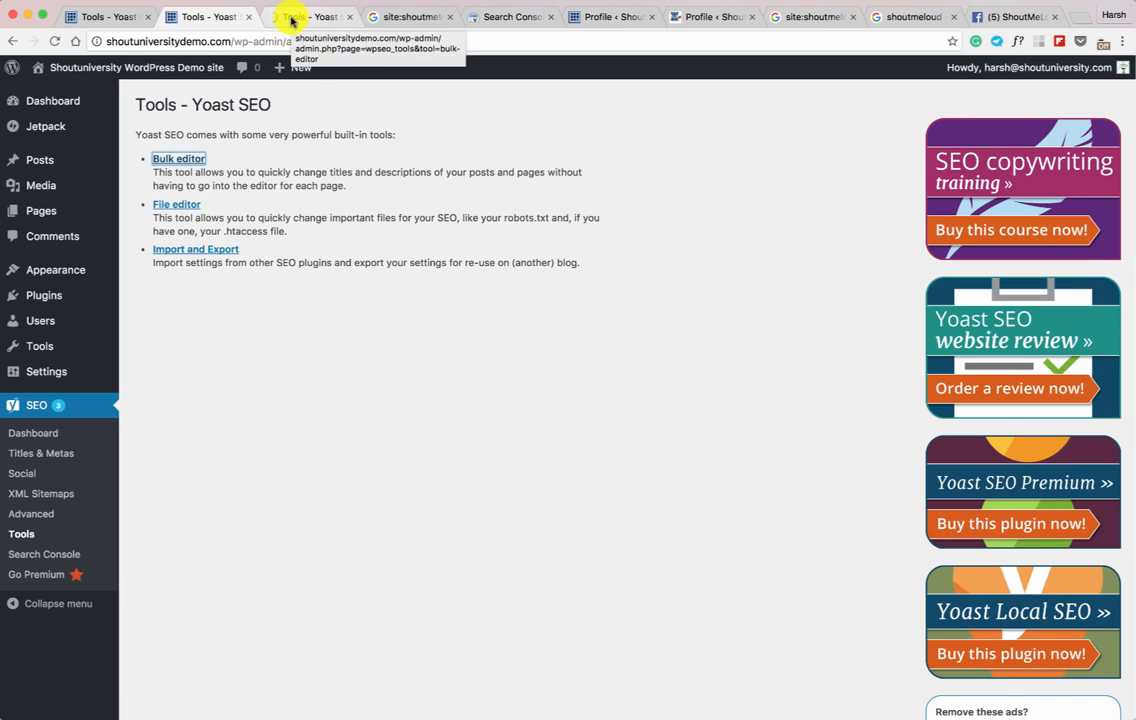
pyautogui.click(290, 17)
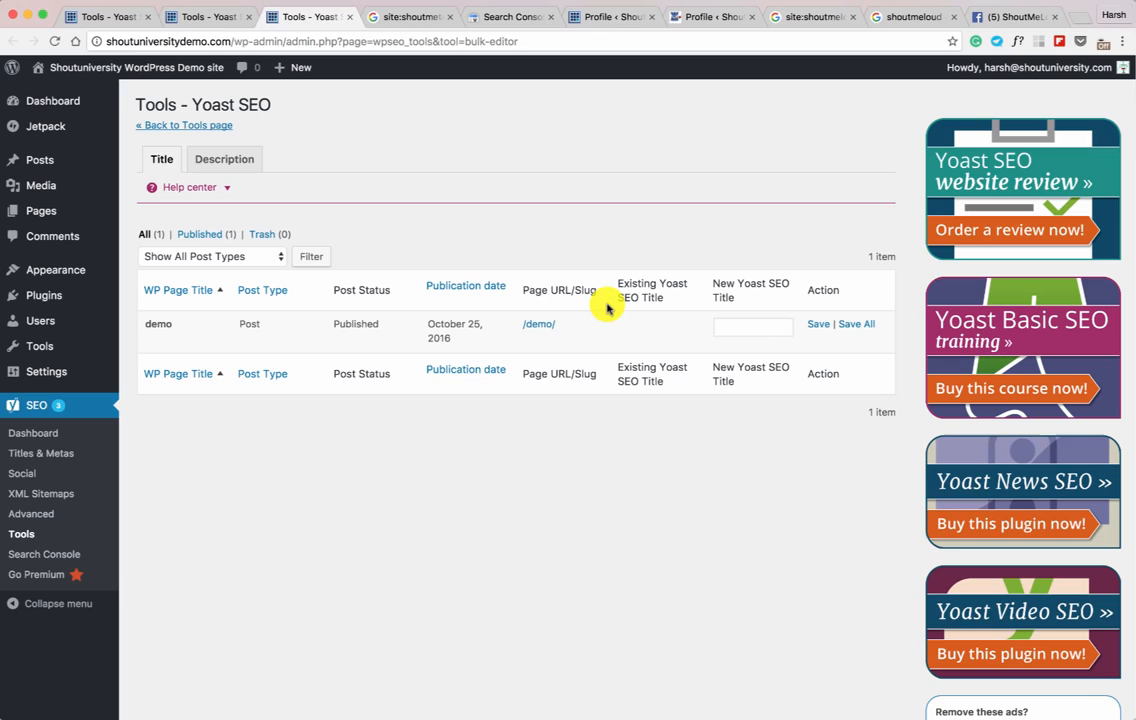
pyautogui.click(210, 166)
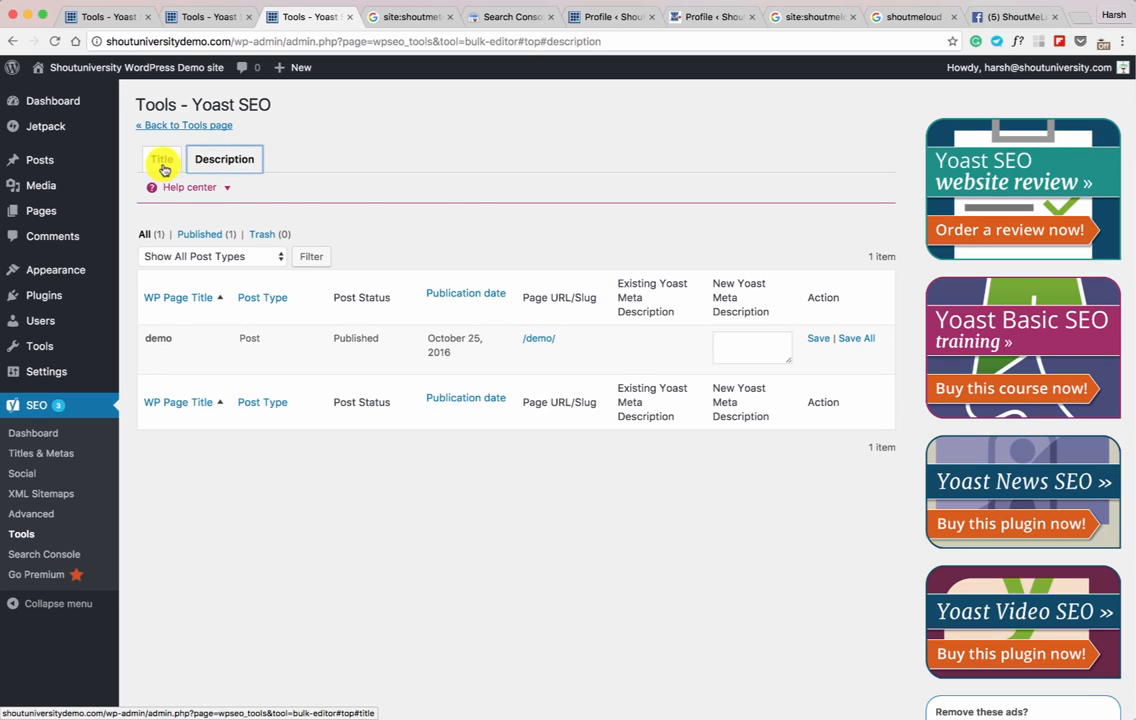
pyautogui.click(349, 17)
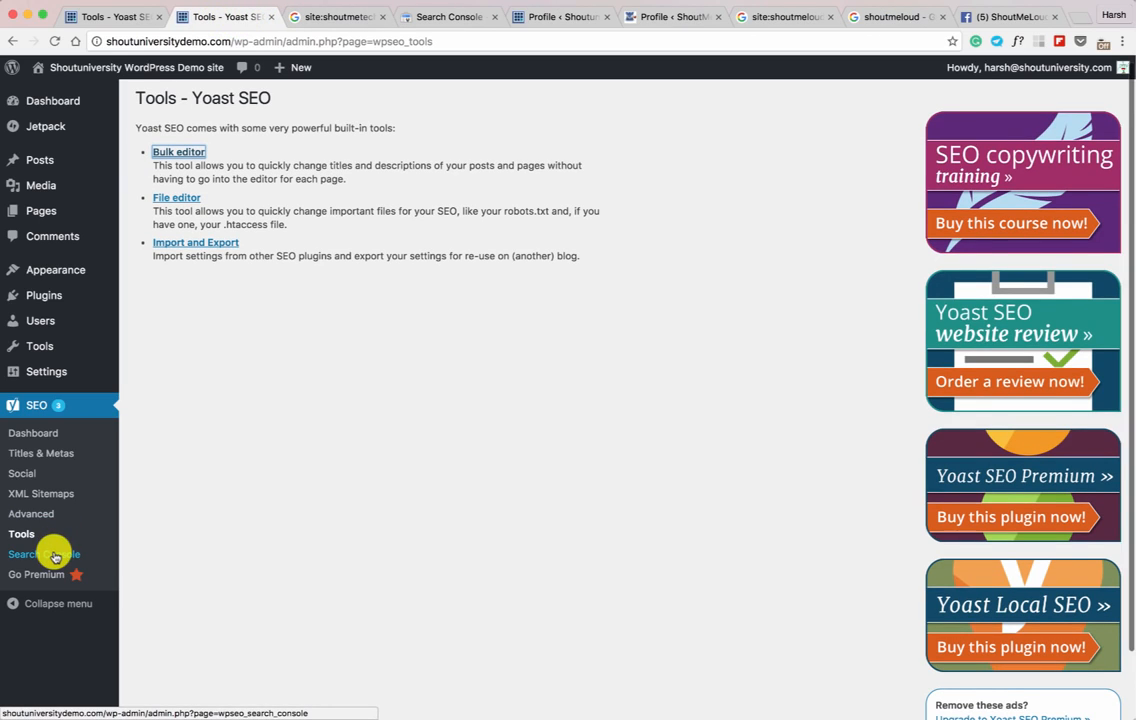
# Authorize Yoast with Google Search Console by pasting the Google authorization code and authenticating
pyautogui.click(55, 555)
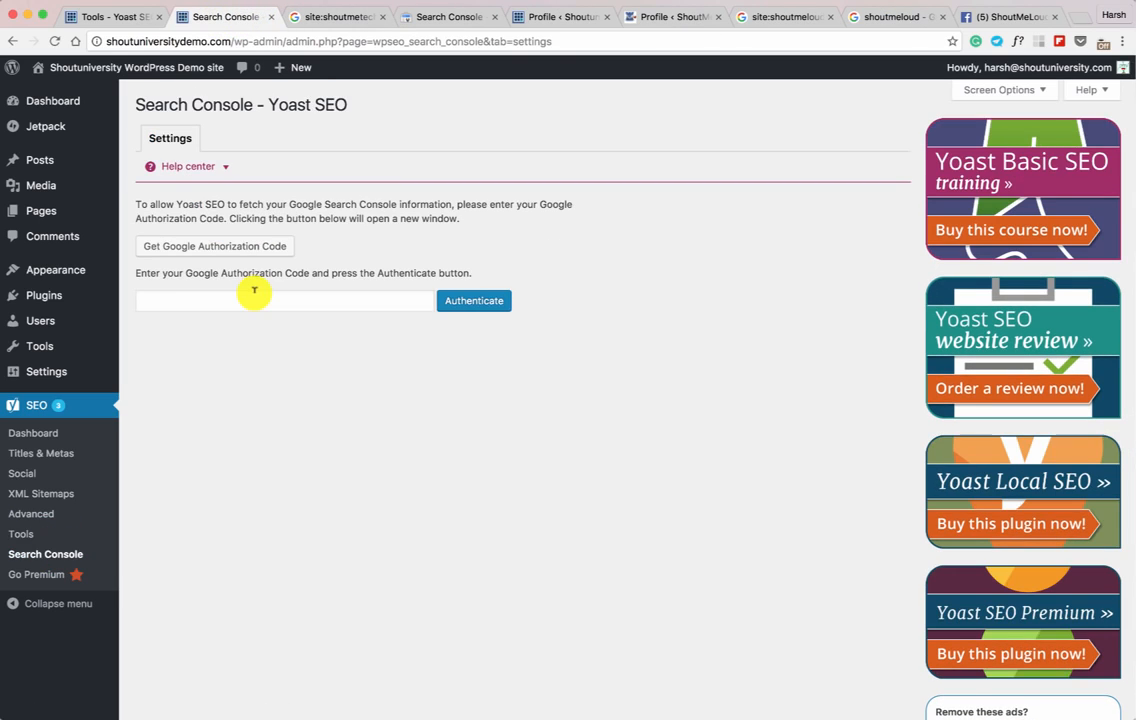
pyautogui.click(242, 250)
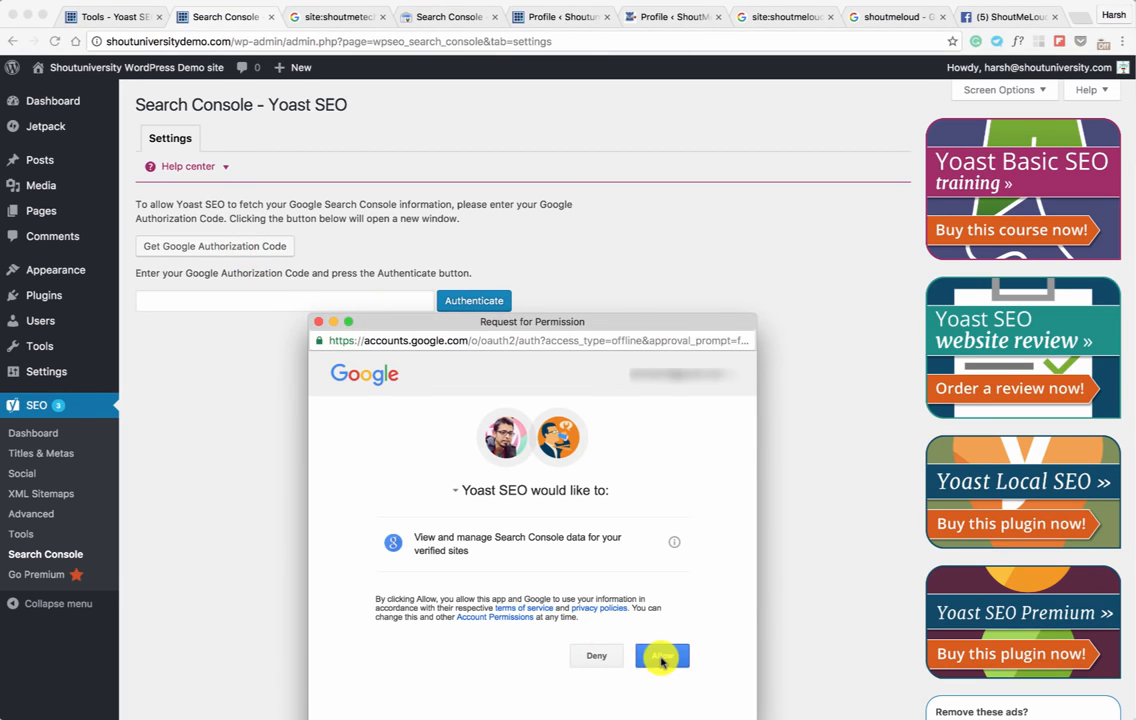
pyautogui.click(661, 657)
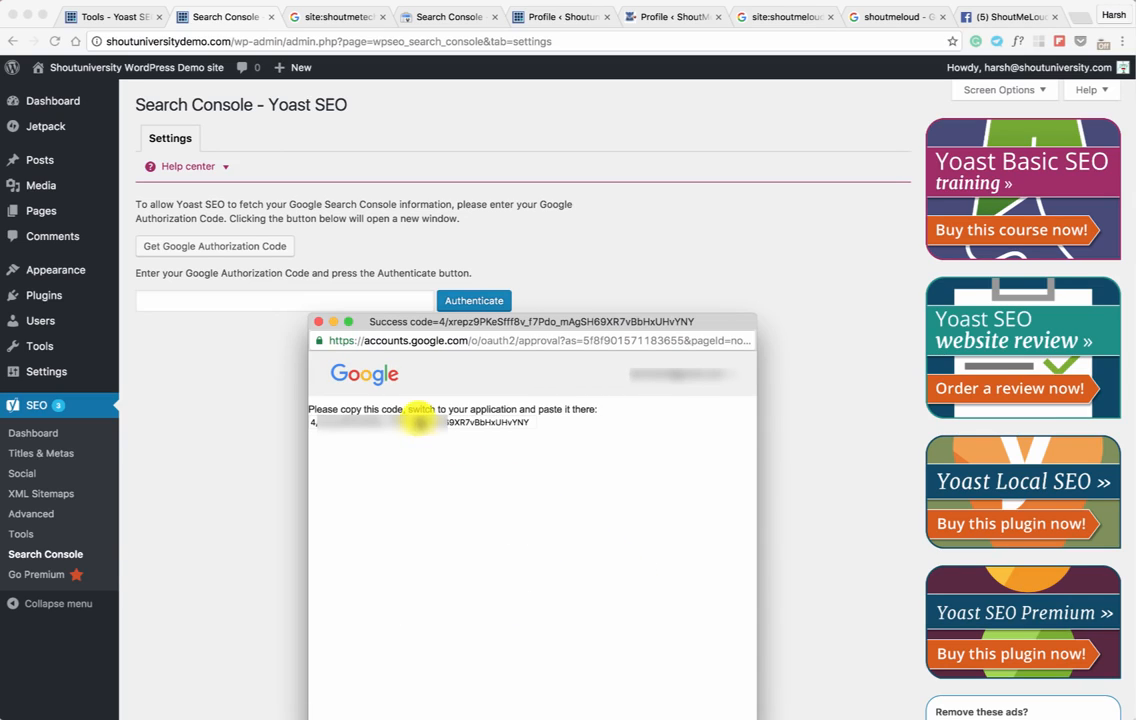
pyautogui.click(430, 422)
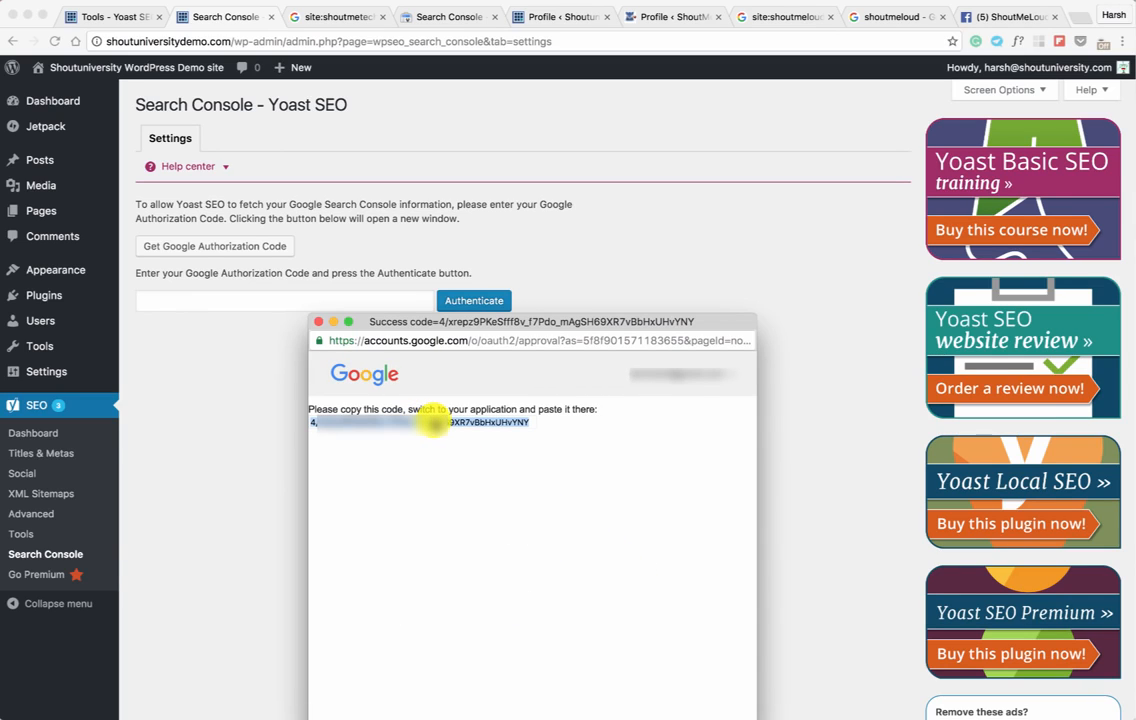
pyautogui.click(317, 321)
pyautogui.click(315, 300)
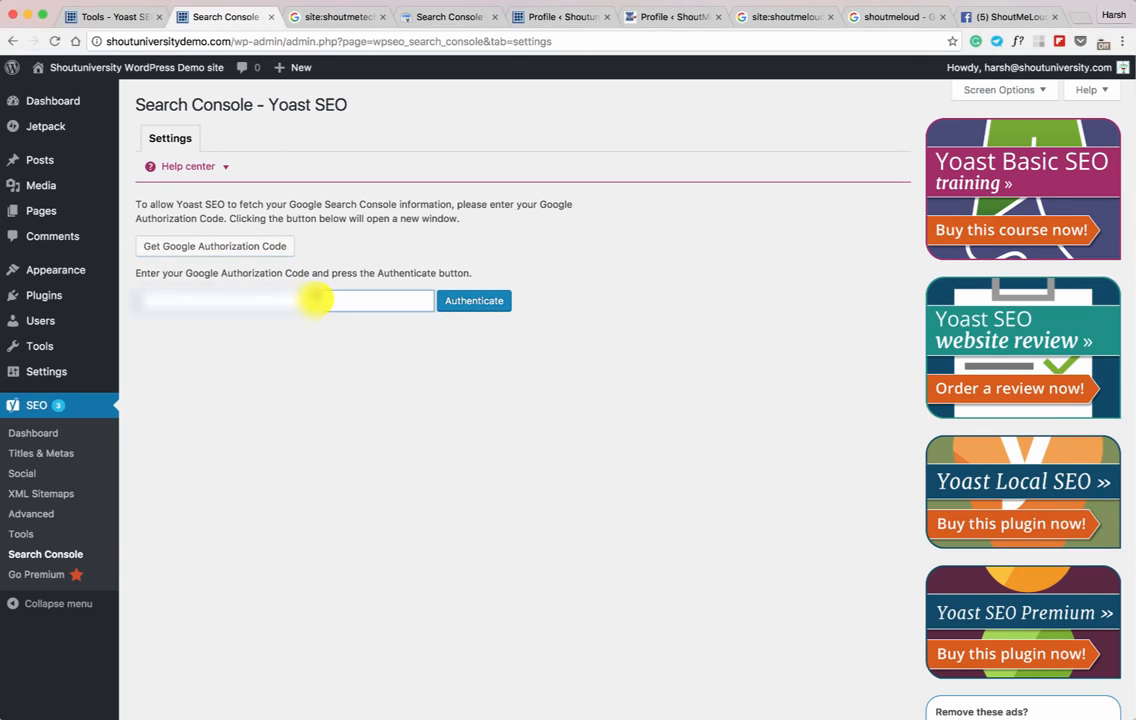
pyautogui.click(468, 303)
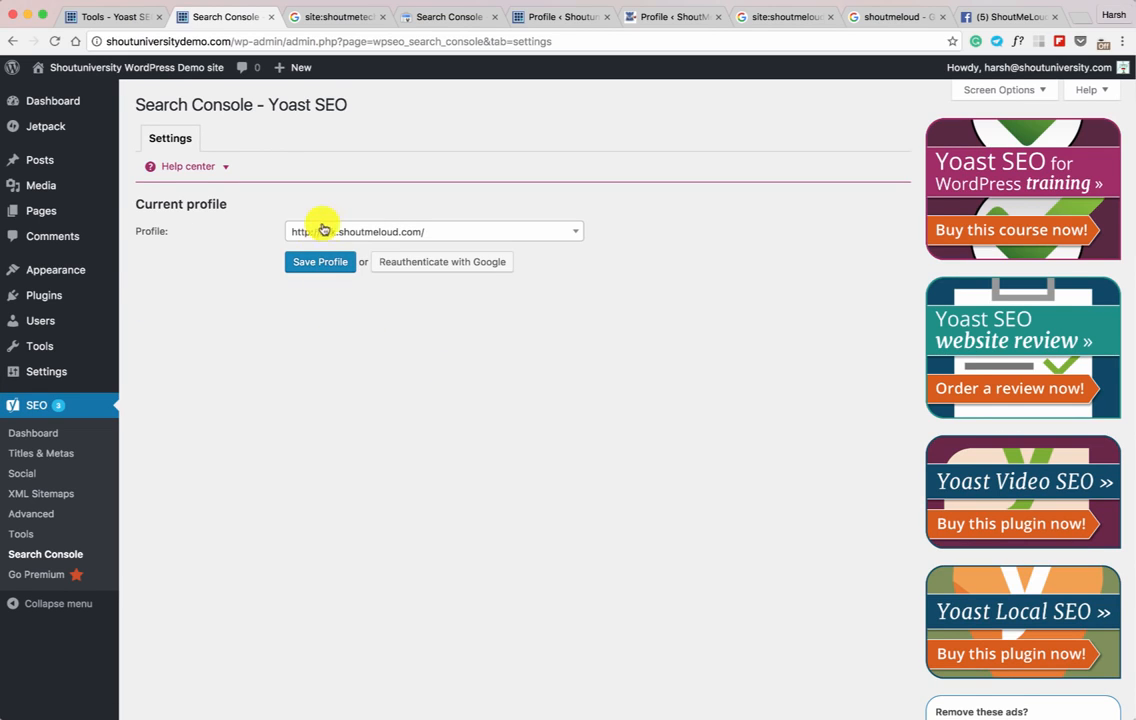
pyautogui.click(322, 225)
pyautogui.write('shoutun')
pyautogui.press('Return')
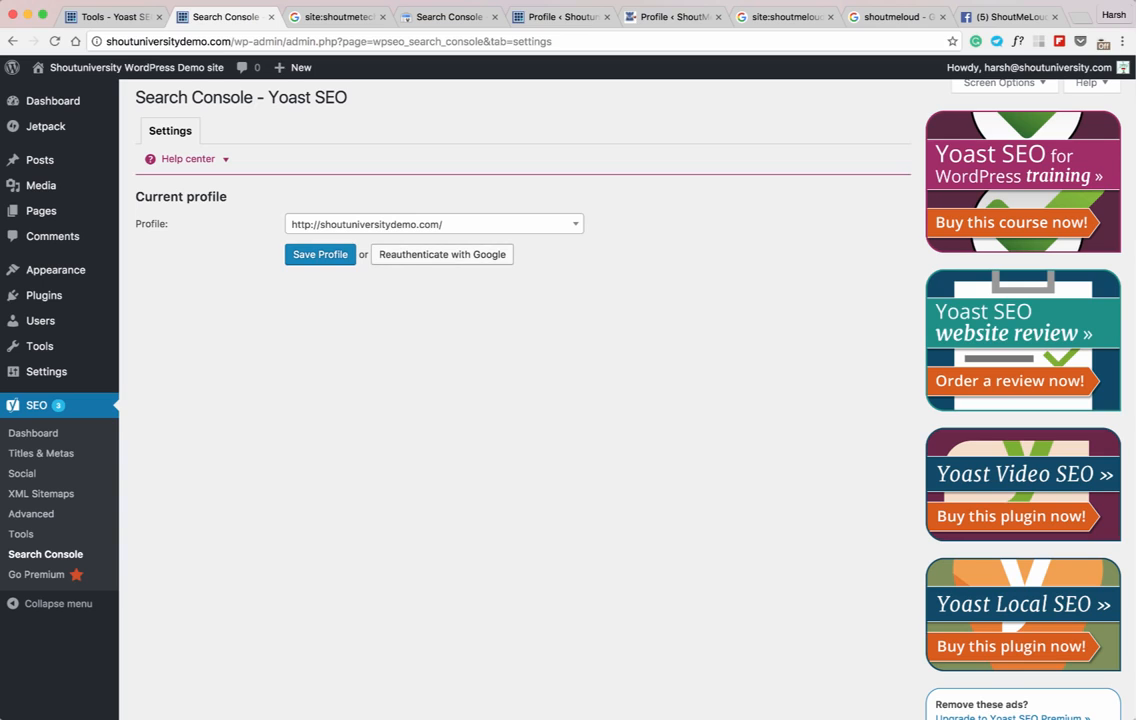
pyautogui.click(320, 256)
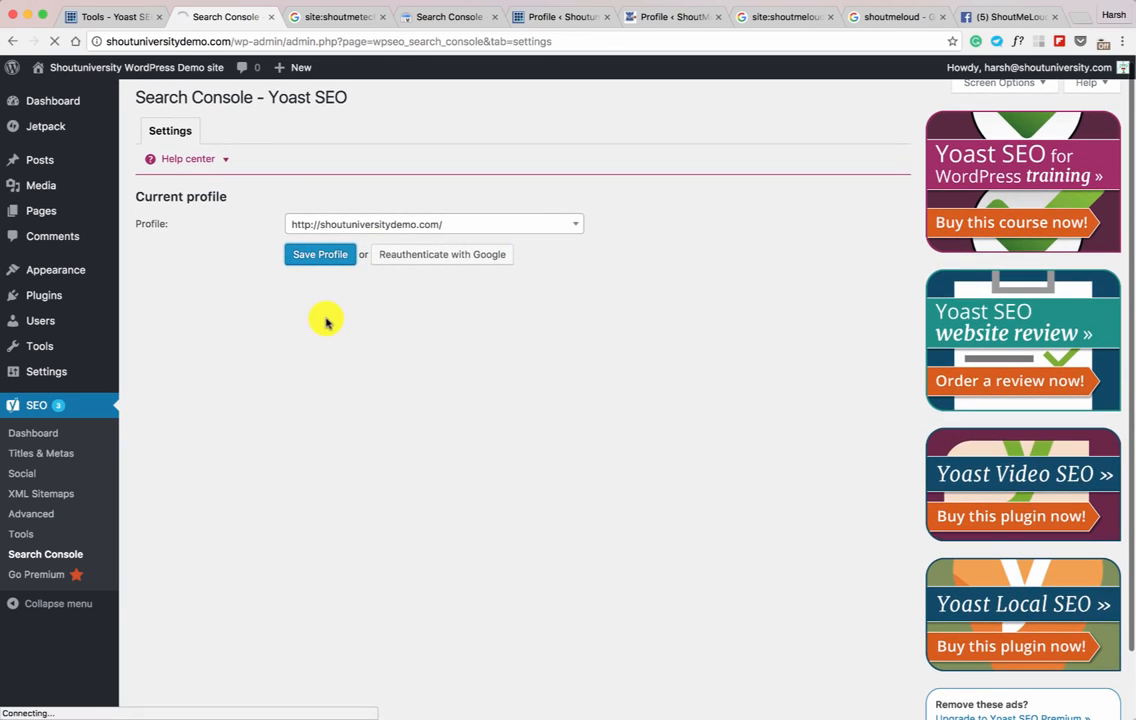
pyautogui.click(172, 182)
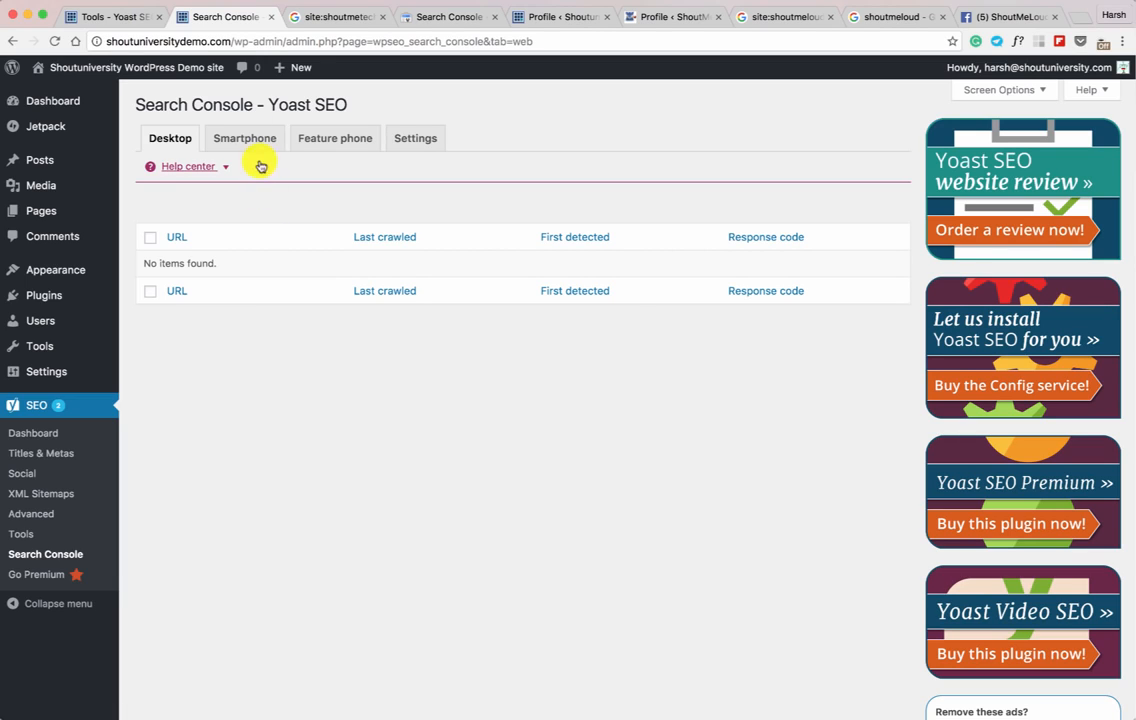
pyautogui.click(659, 23)
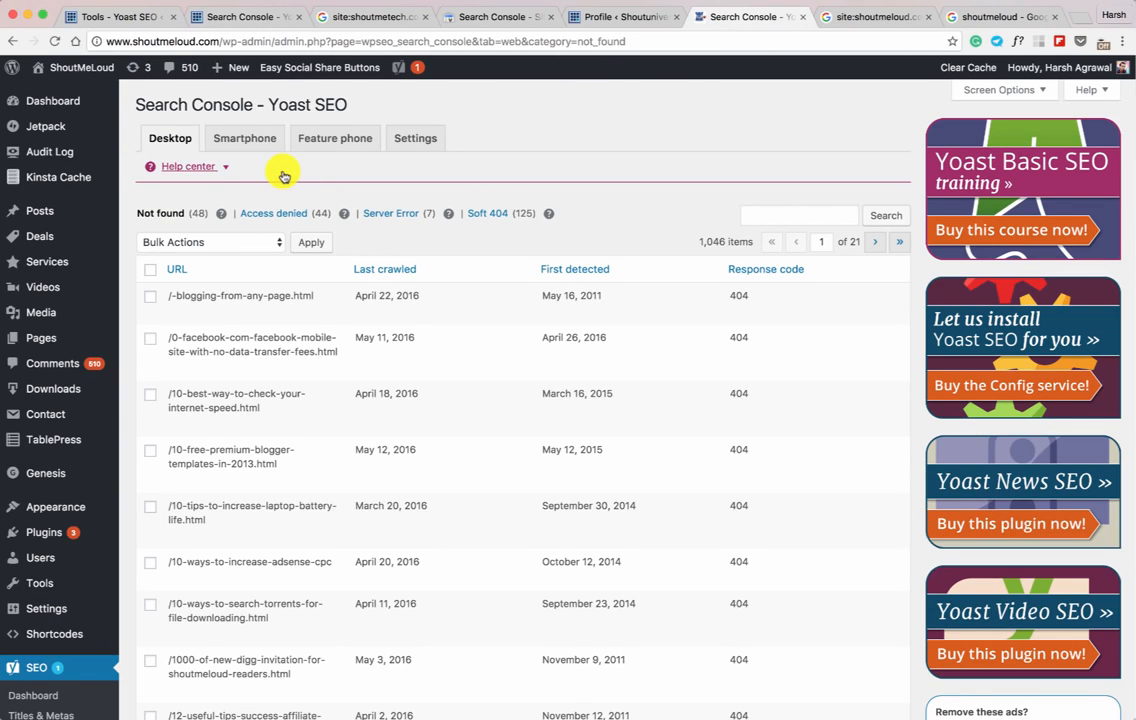
pyautogui.moveTo(214, 309)
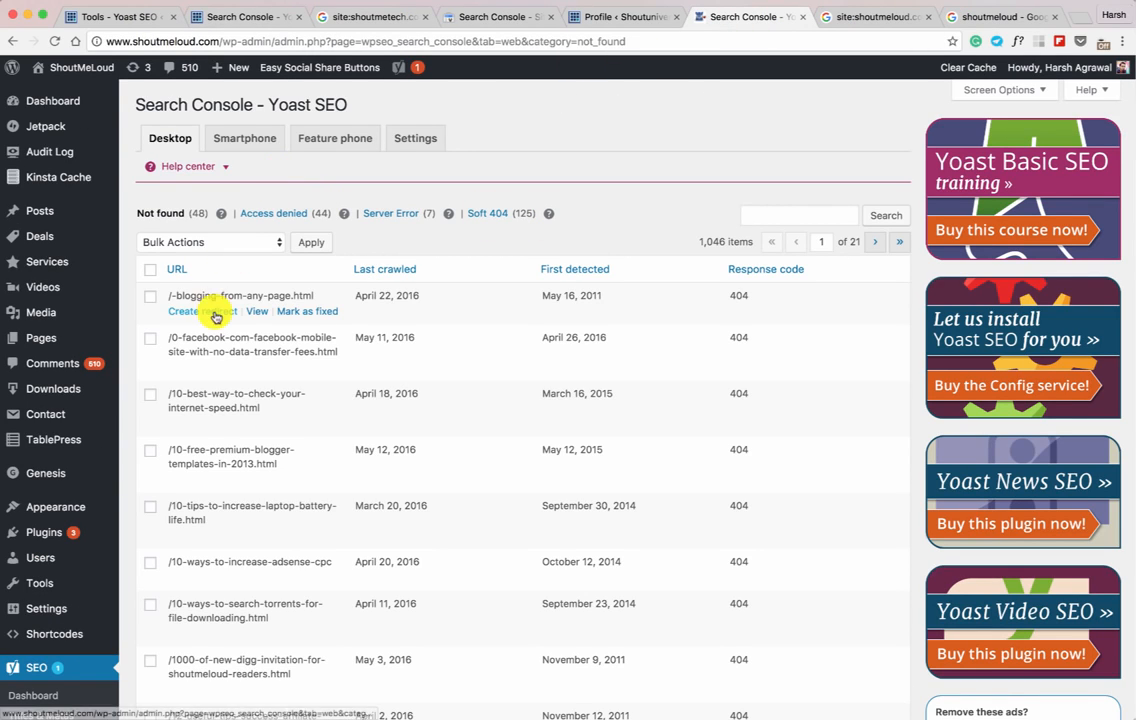
pyautogui.doubleClick(738, 295)
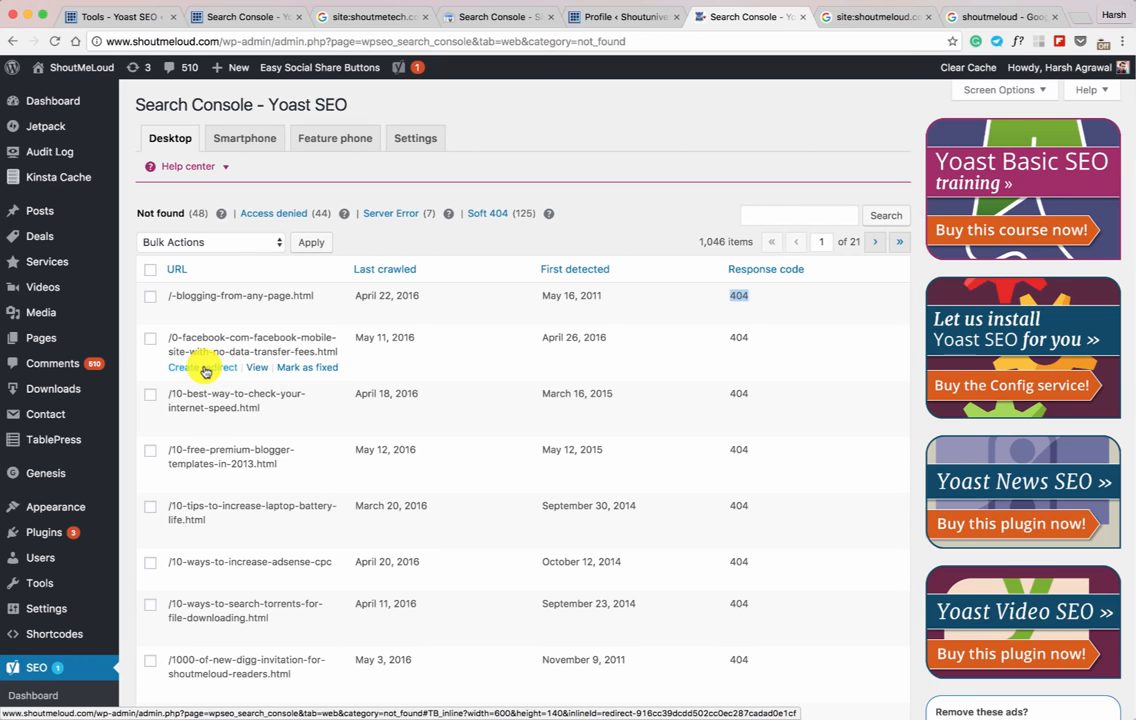
pyautogui.scroll(-5, 203, 363)
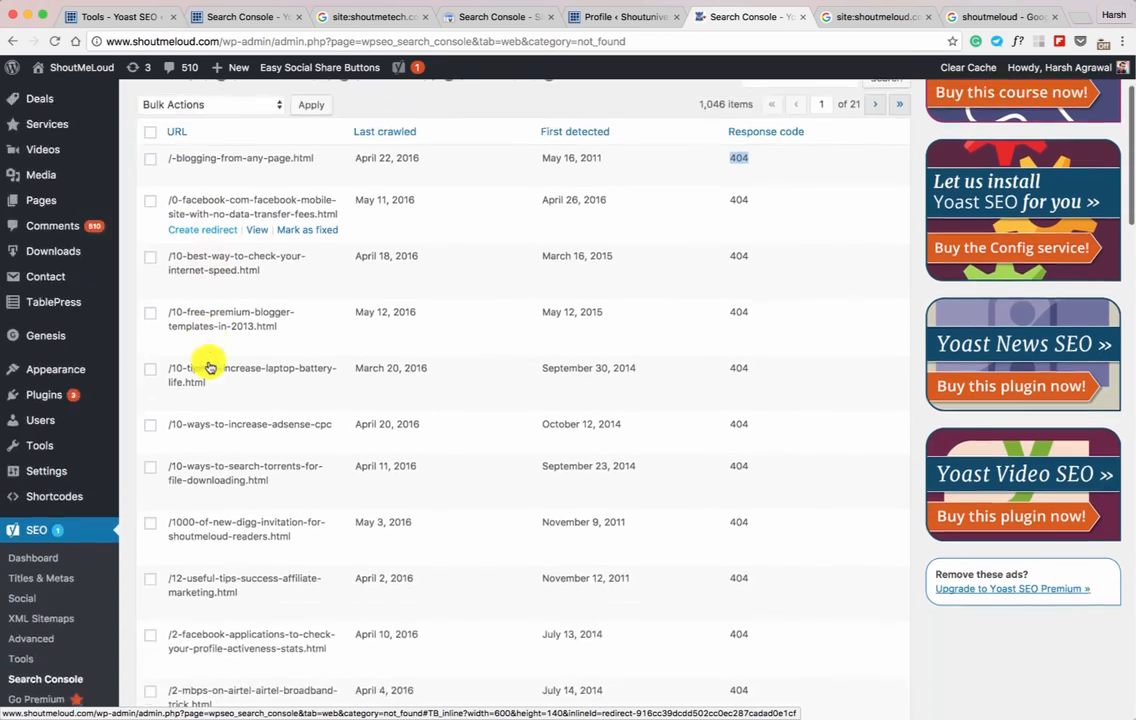
pyautogui.scroll(4, 211, 461)
pyautogui.scroll(1, 211, 461)
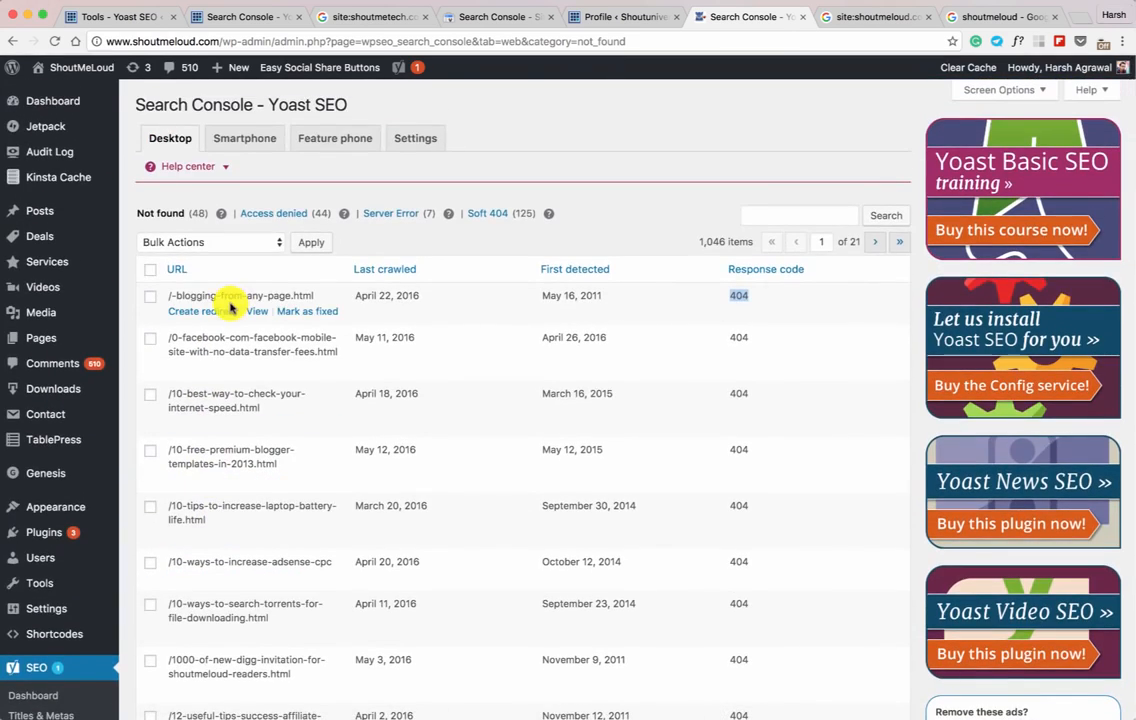
pyautogui.scroll(-4, 225, 305)
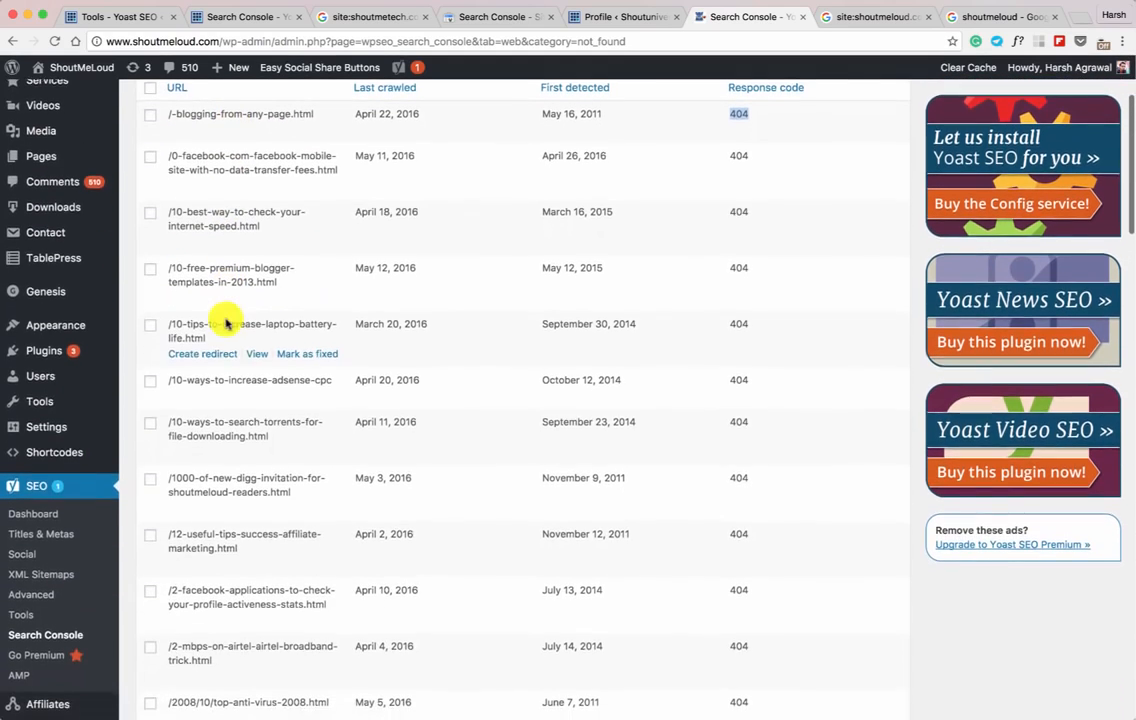
pyautogui.moveTo(93, 400)
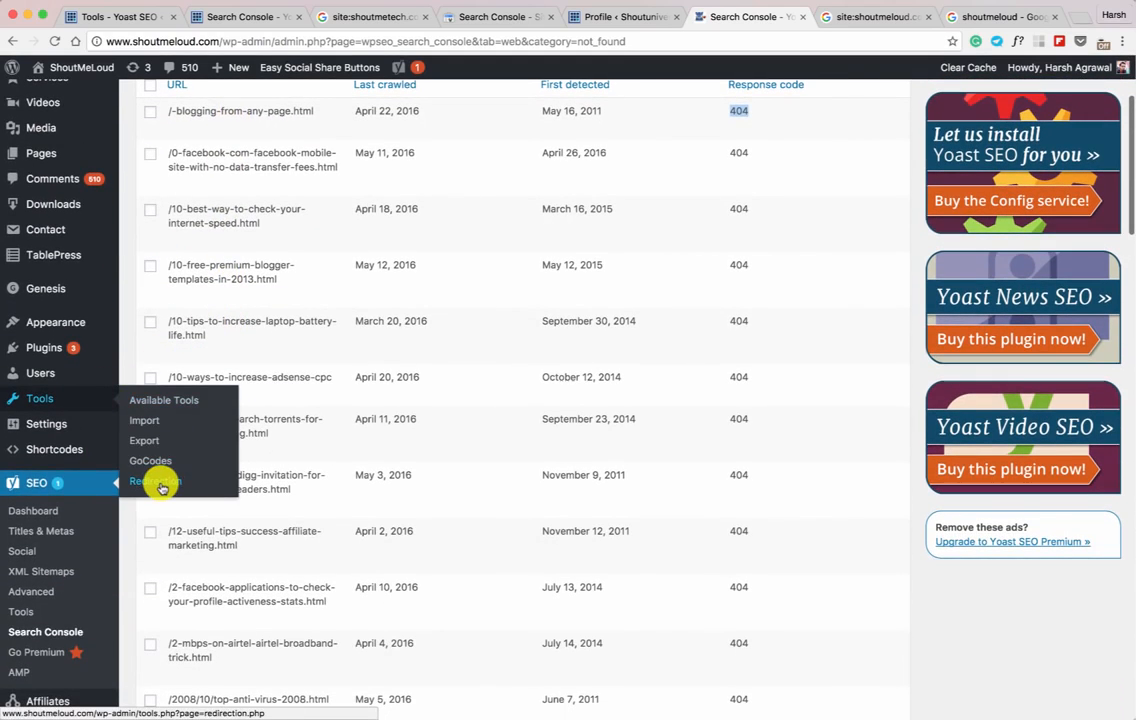
pyautogui.scroll(4, 341, 378)
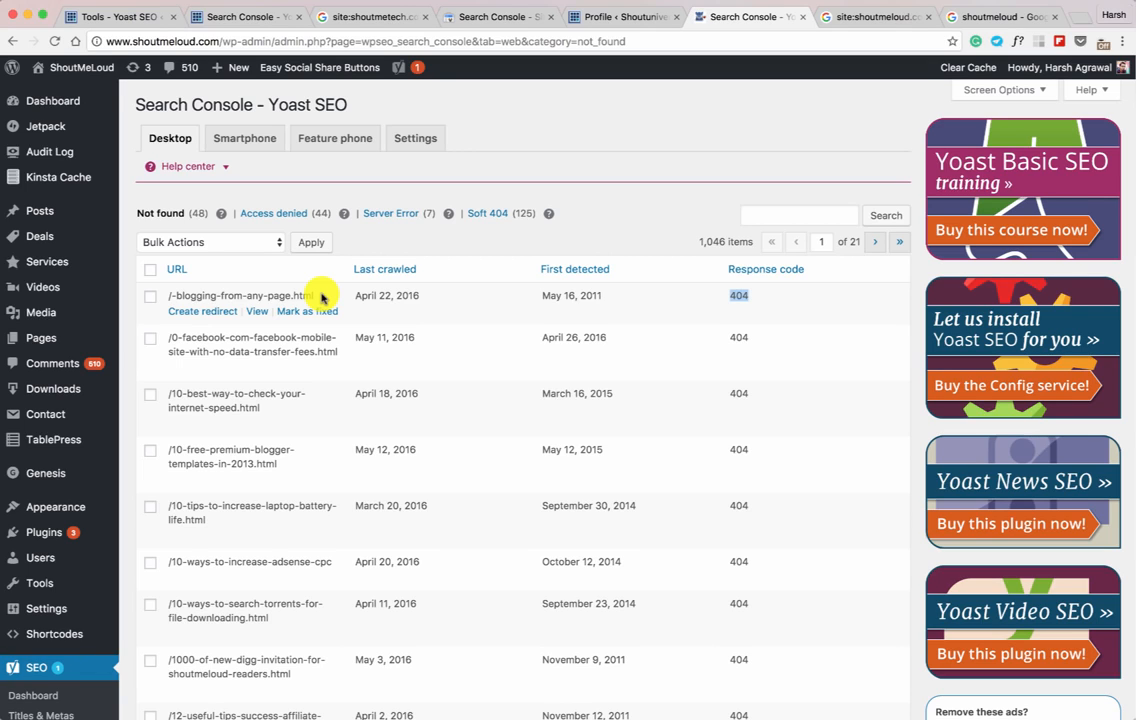
pyautogui.scroll(-1, 321, 297)
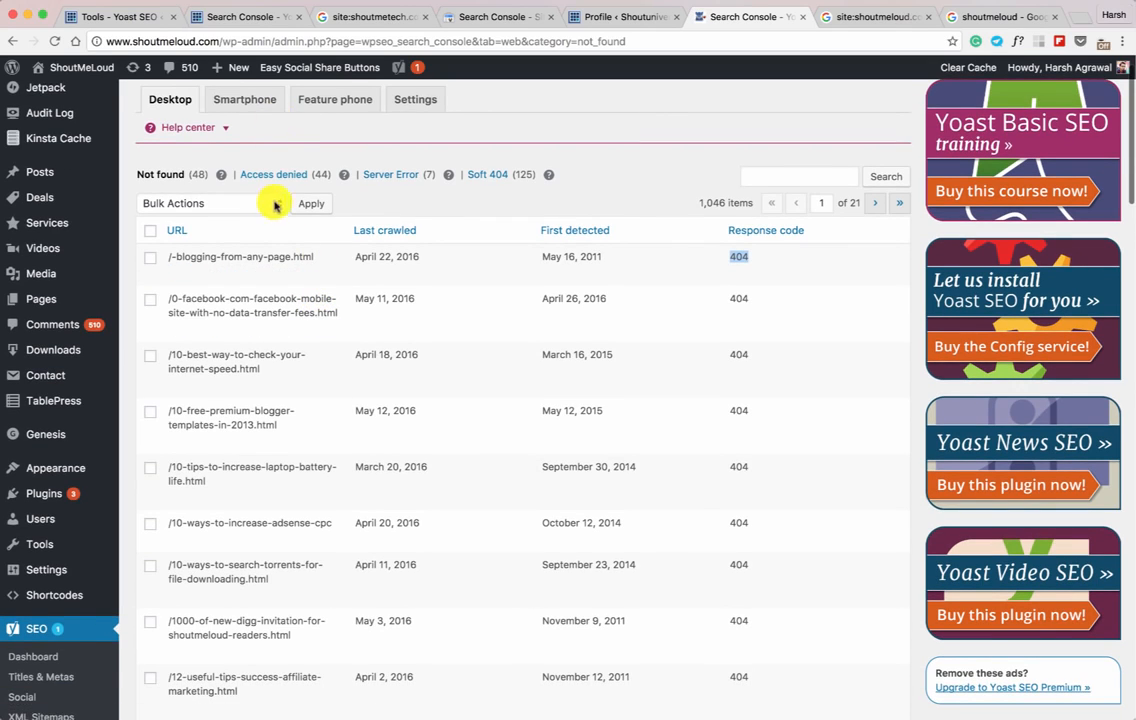
pyautogui.click(255, 17)
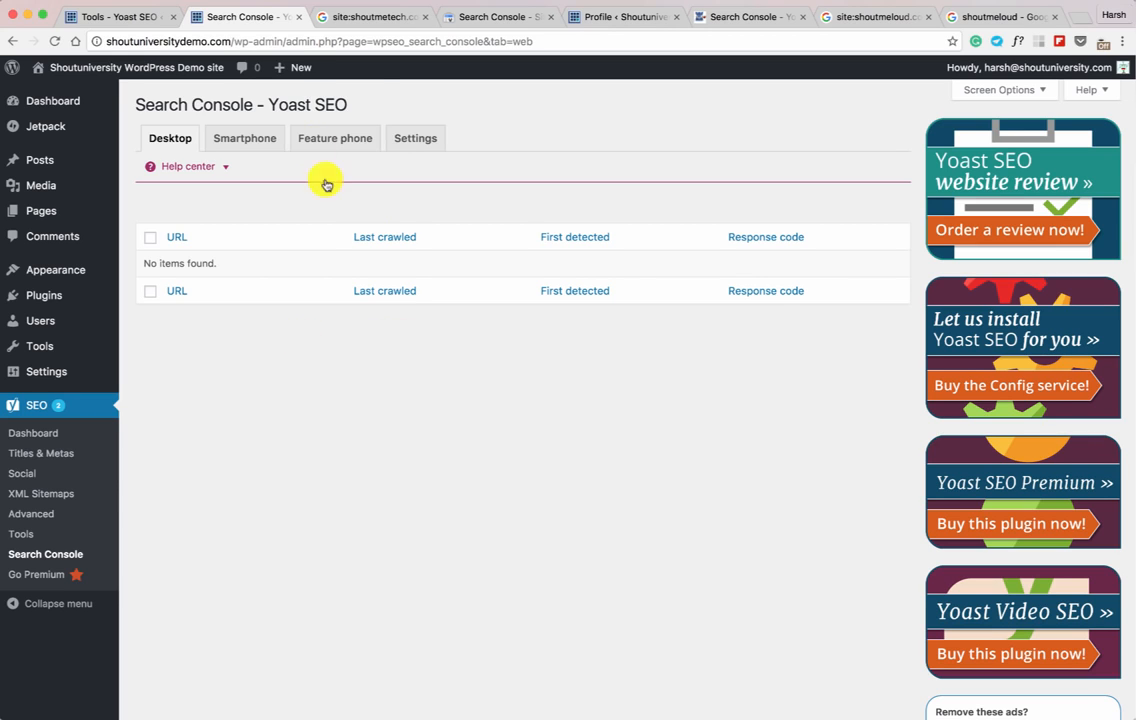
# Scroll down the new Add New Post screen toward the Yoast SEO box
pyautogui.moveTo(292, 68)
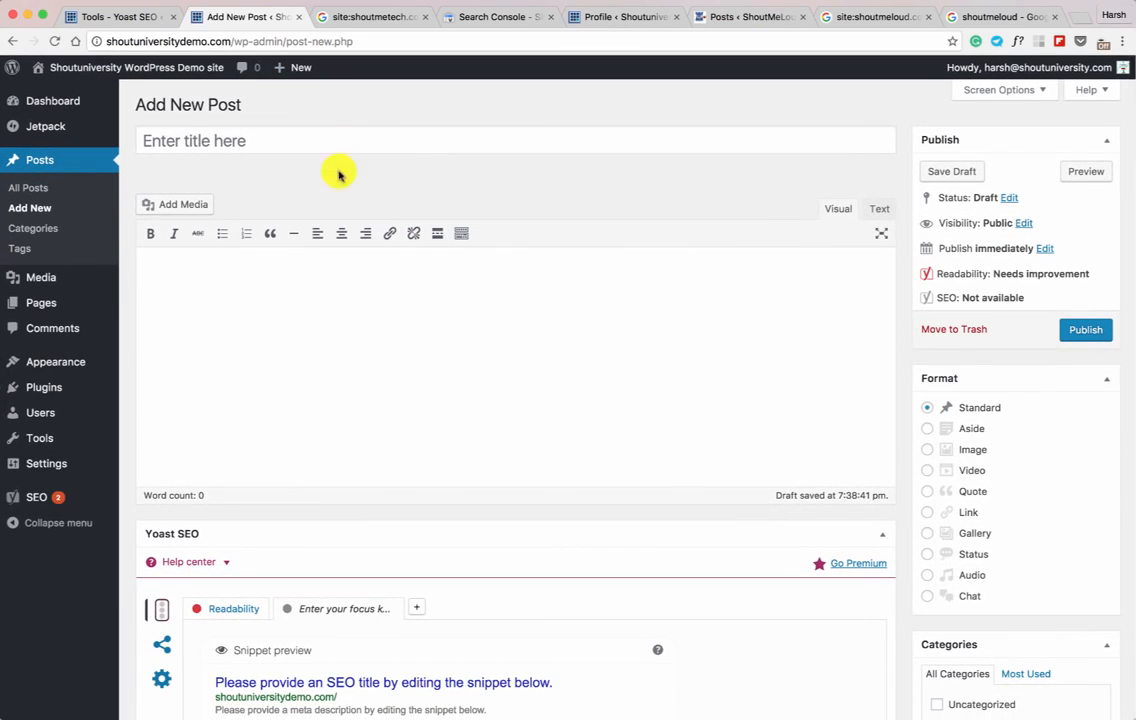
pyautogui.scroll(-5, 337, 208)
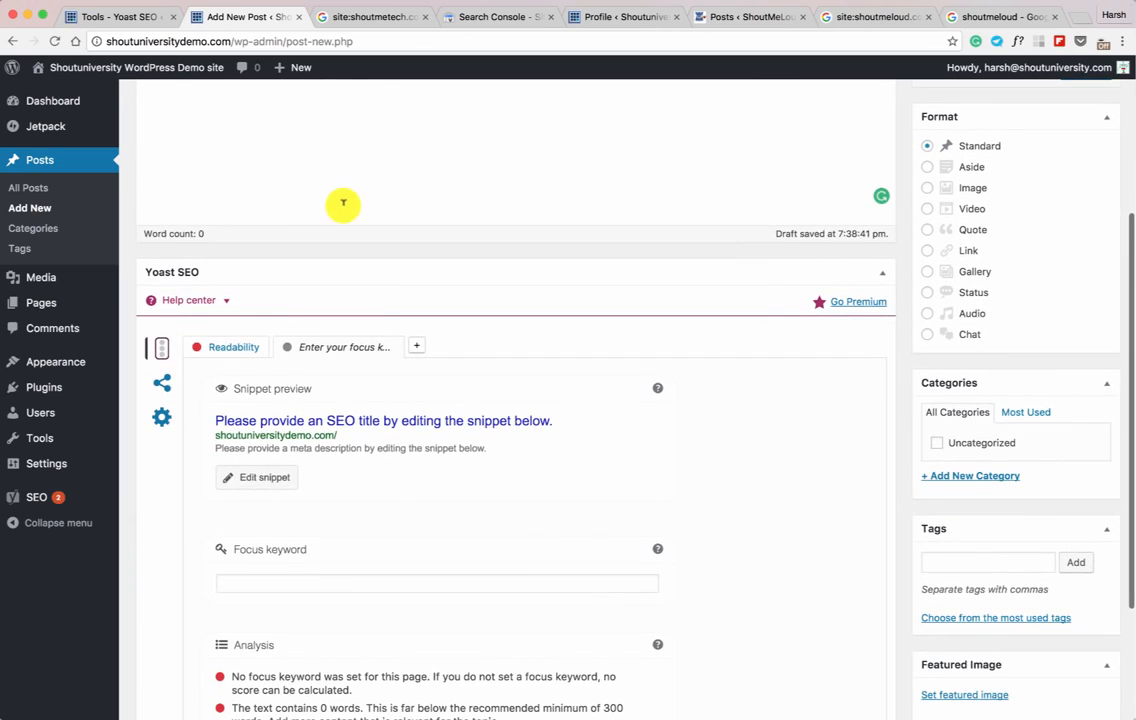
pyautogui.scroll(-1, 337, 208)
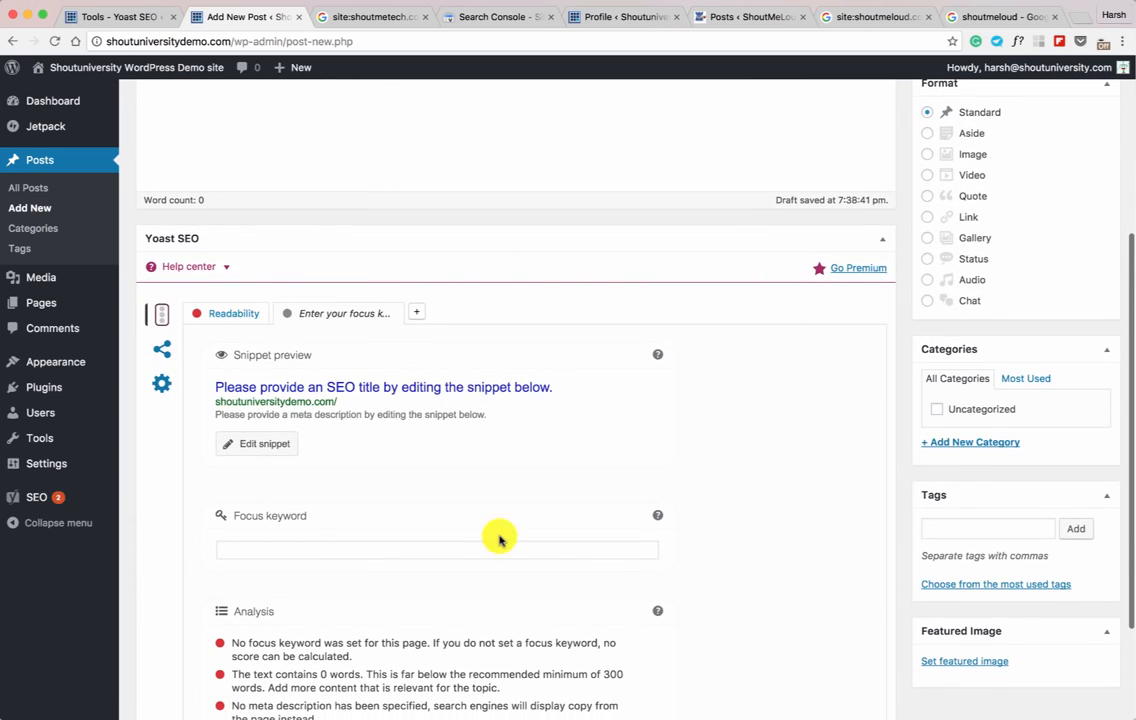
pyautogui.scroll(-1, 500, 538)
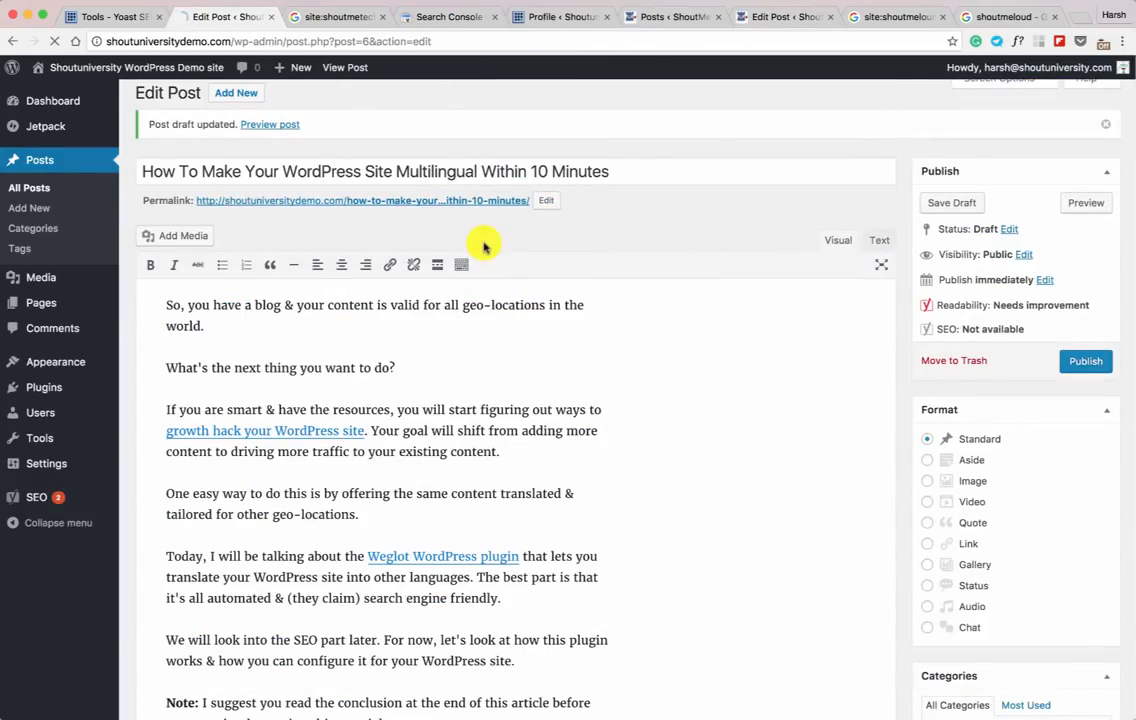
# Open the Yoast snippet editor from the post's snippet preview
pyautogui.scroll(-20, 431, 255)
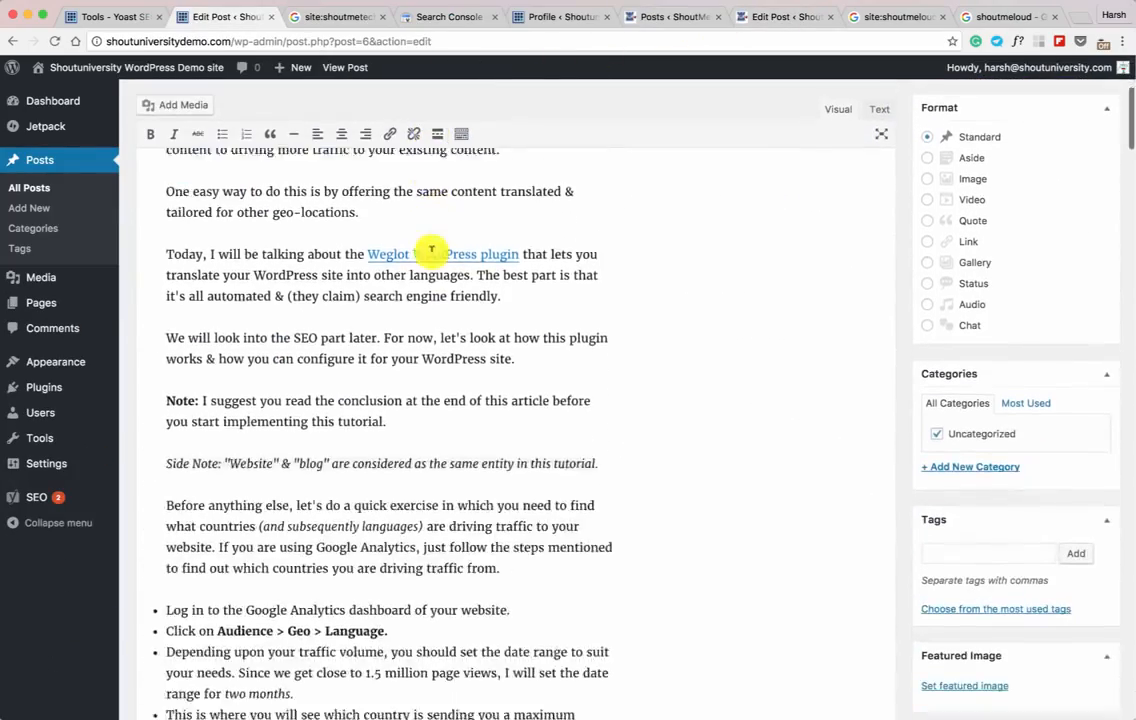
pyautogui.scroll(-20, 431, 247)
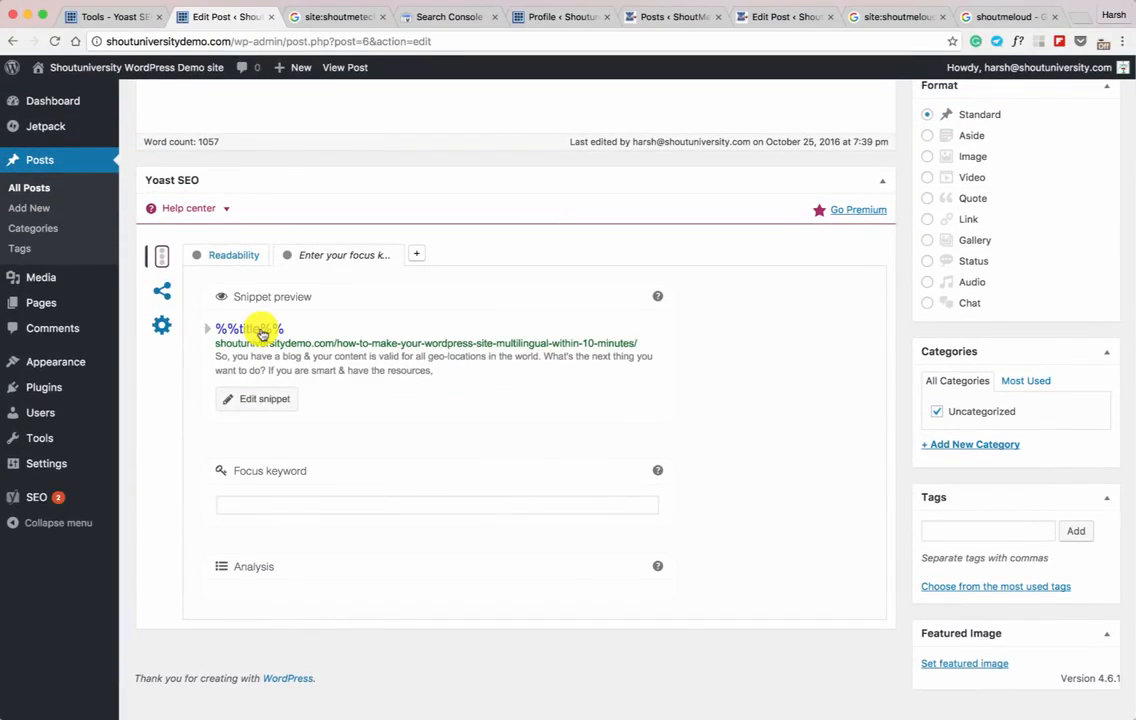
pyautogui.click(262, 333)
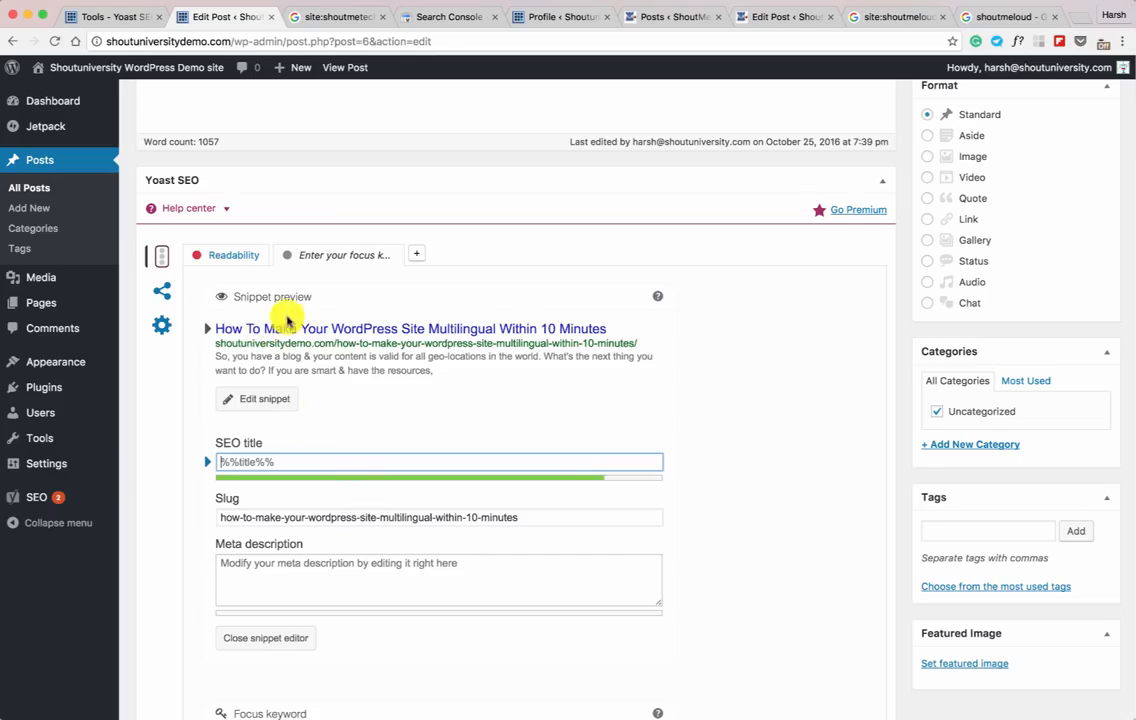
pyautogui.scroll(10, 300, 300)
pyautogui.scroll(20, 340, 240)
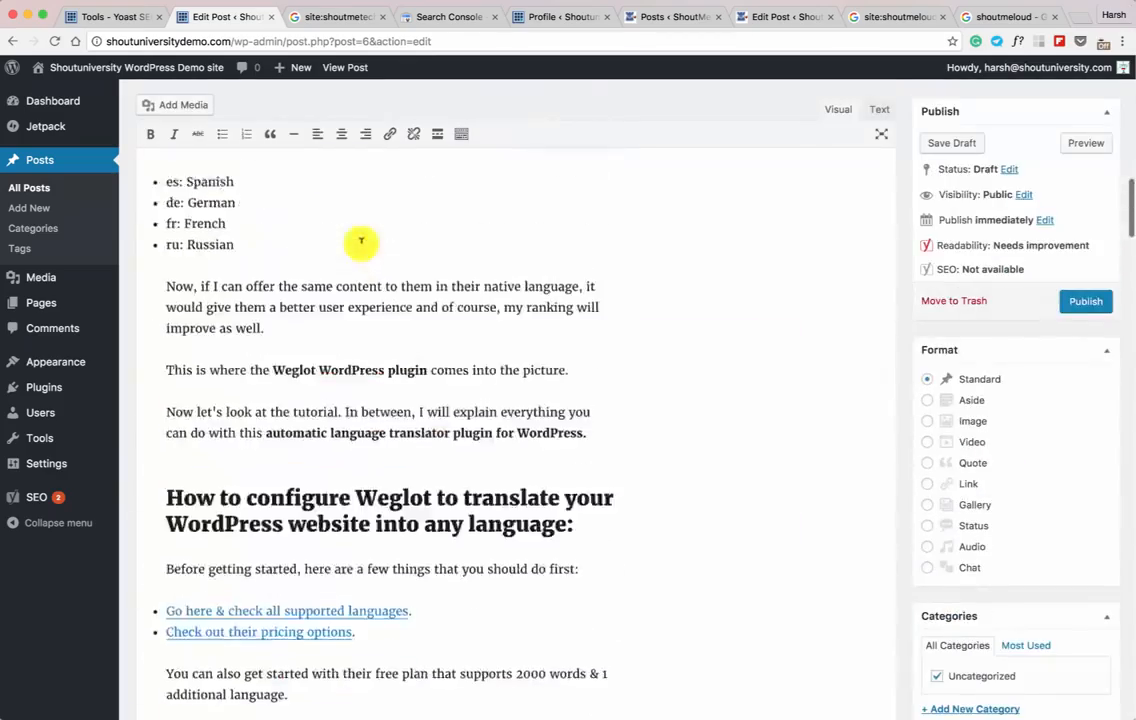
pyautogui.scroll(5, 357, 236)
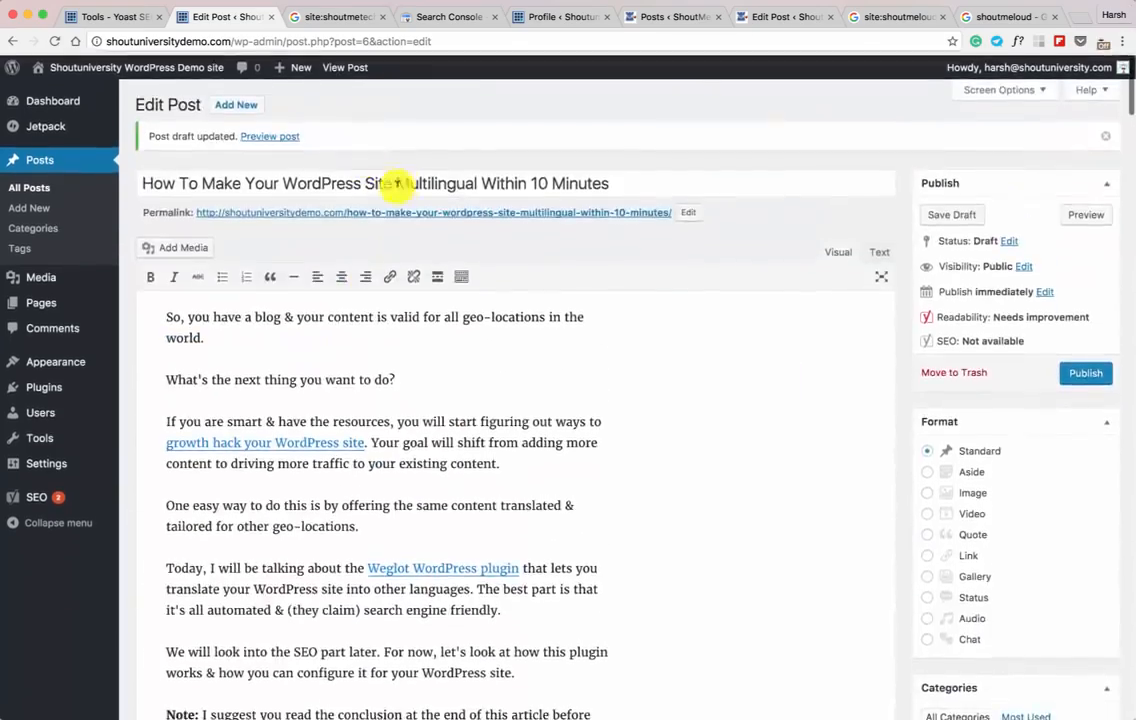
# Compare the post title with a Google result title for shoutmetech before editing the SEO title
pyautogui.doubleClick(404, 184)
pyautogui.click(404, 184)
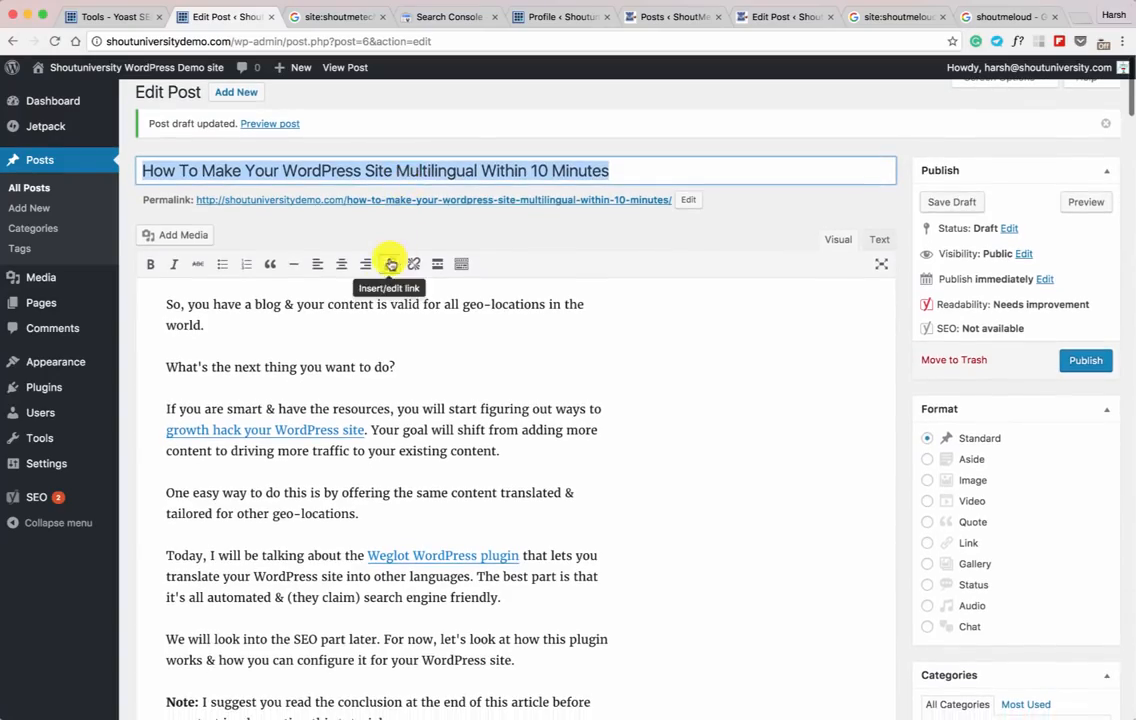
pyautogui.scroll(-3, 382, 262)
pyautogui.scroll(-20, 382, 263)
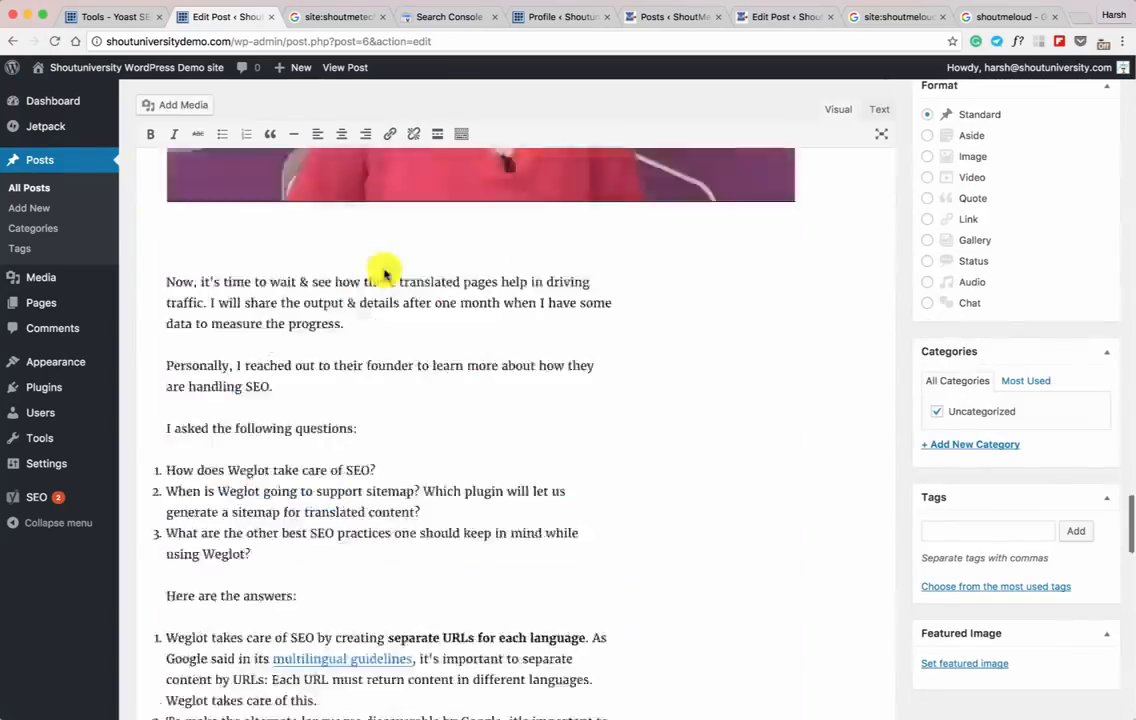
pyautogui.scroll(-10, 385, 272)
pyautogui.click(337, 17)
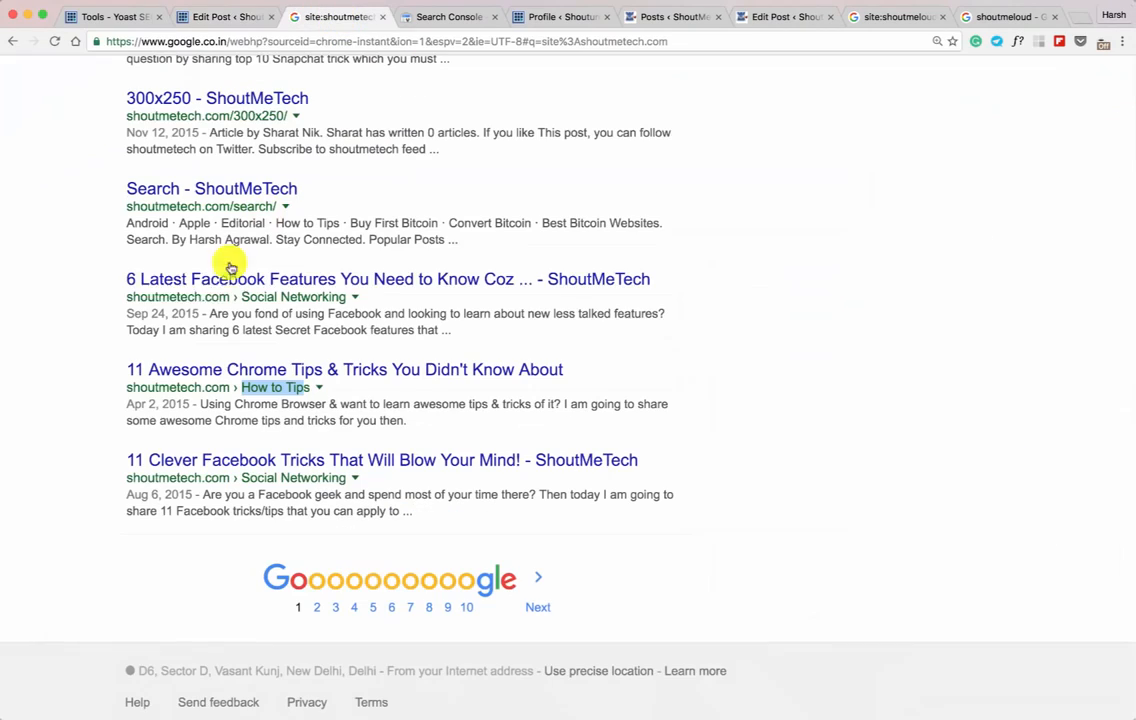
pyautogui.moveTo(126, 283); pyautogui.dragTo(513, 279)
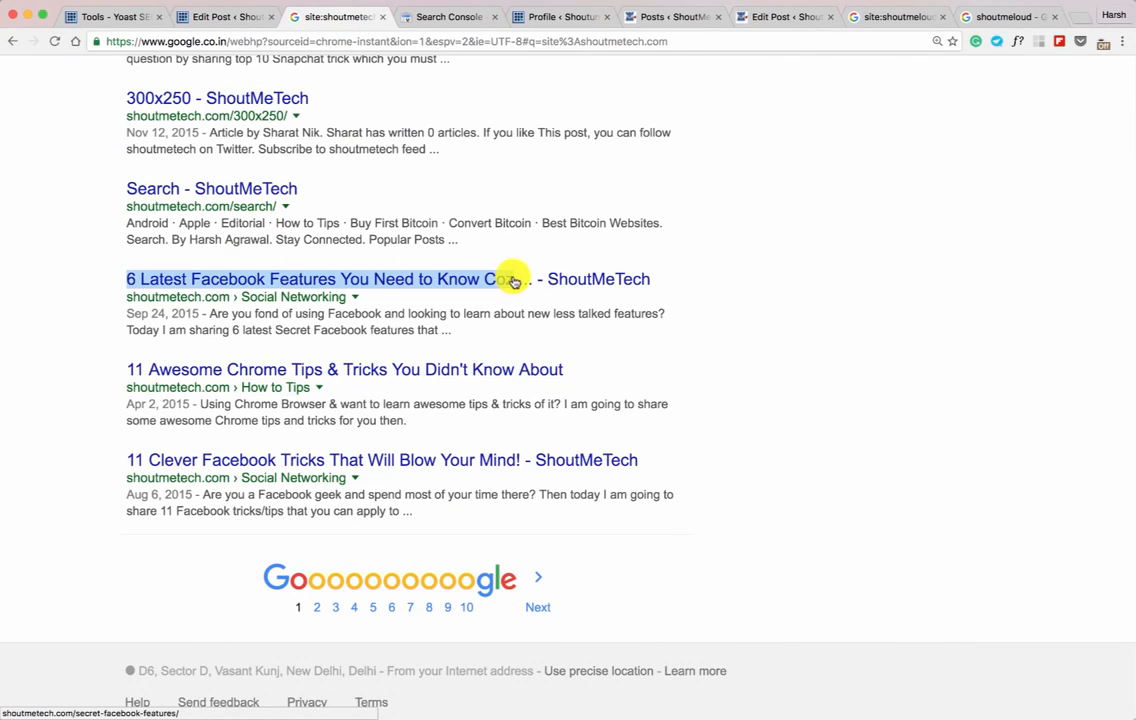
pyautogui.click(216, 15)
pyautogui.scroll(5, 165, 309)
pyautogui.click(295, 421)
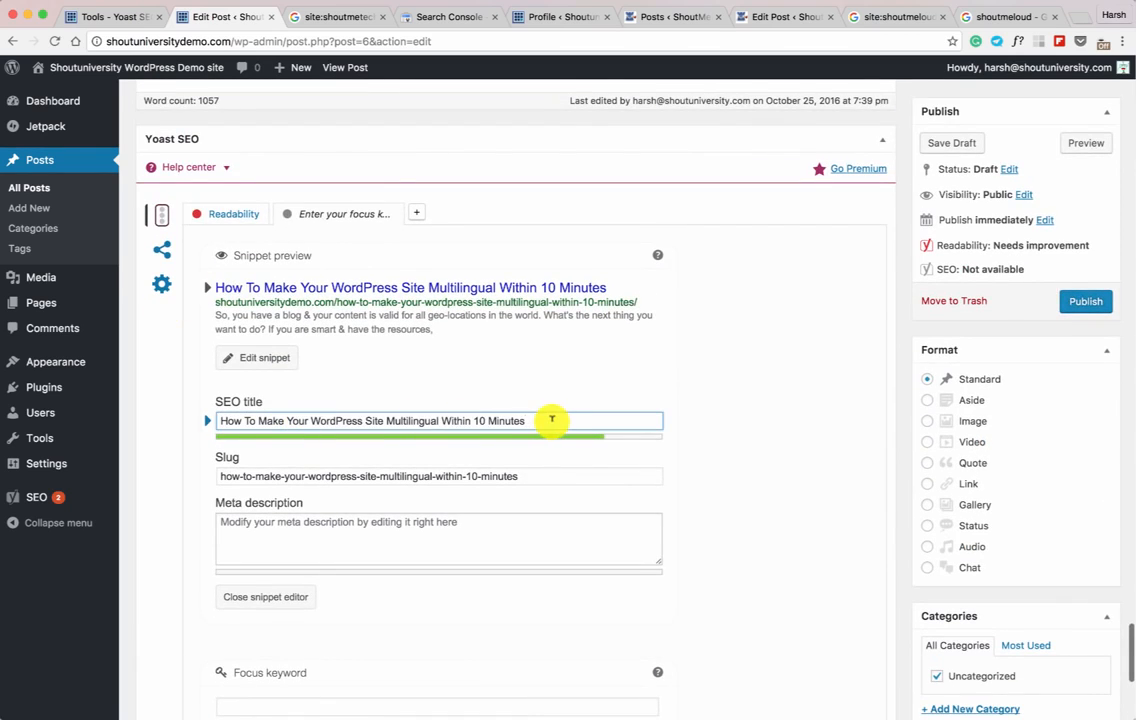
# Replace the SEO title with 'The complete guide to Make WordPress Site Multilingual Within 10 Minutes'
pyautogui.hotkey('ctrl', 'a')
pyautogui.write('The complete guide to Make WordPress Site Multilingual Within 10 Minutes')
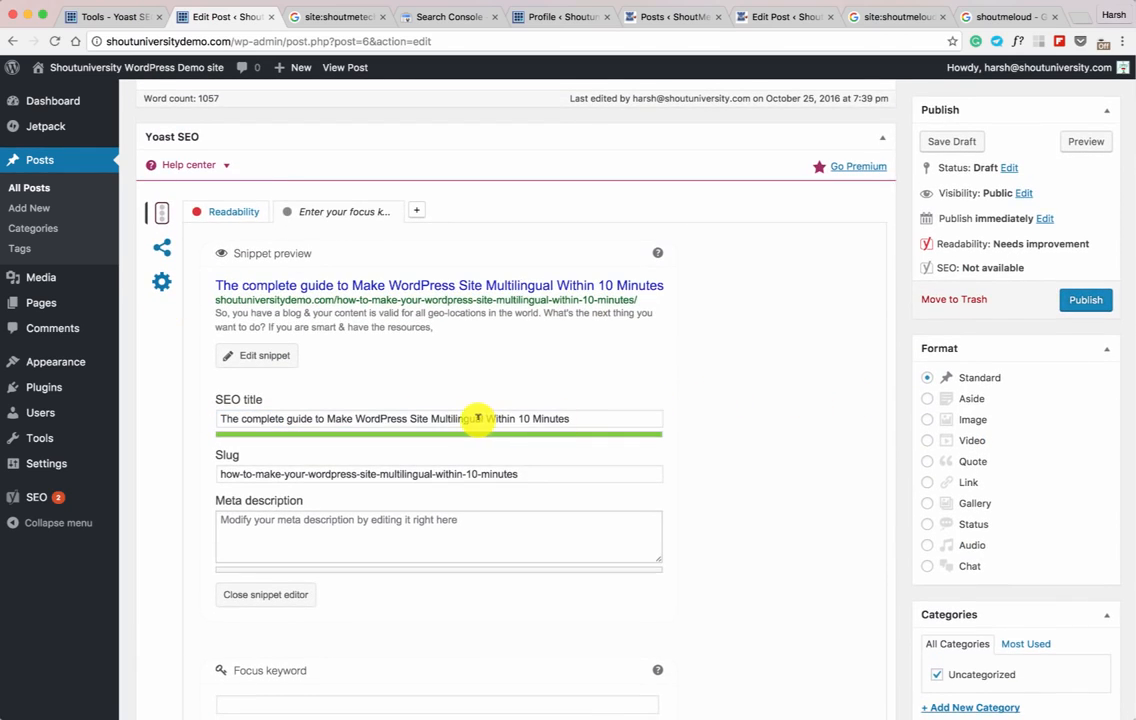
pyautogui.scroll(-1, 356, 415)
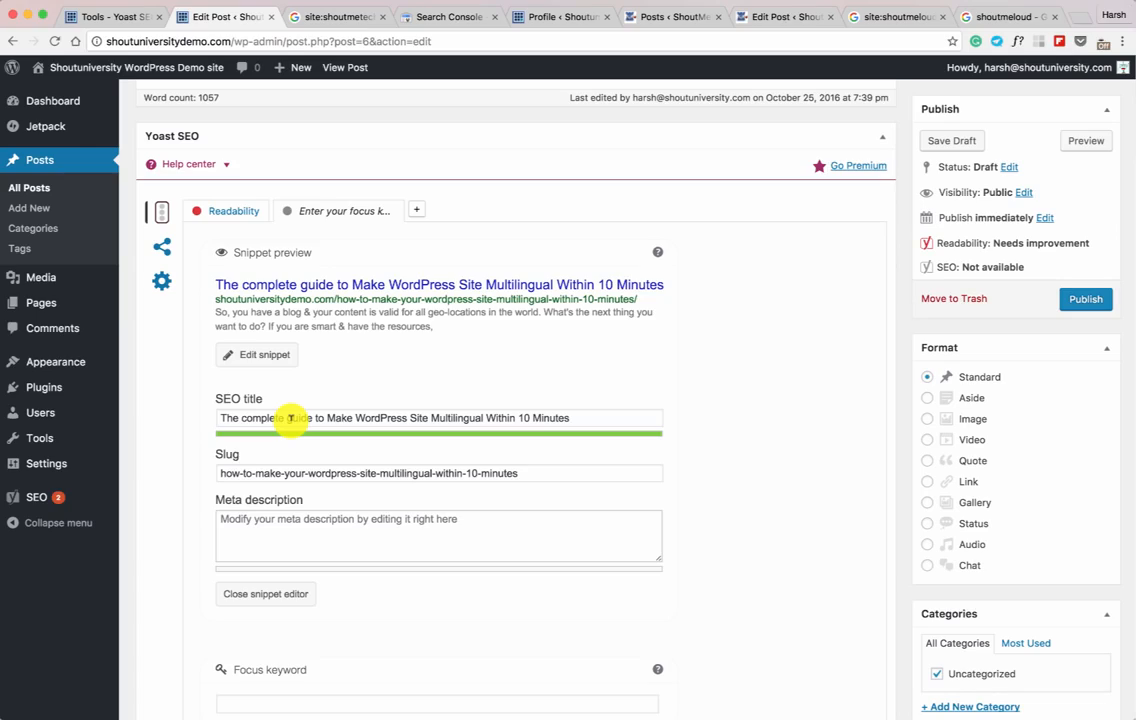
pyautogui.scroll(20, 297, 342)
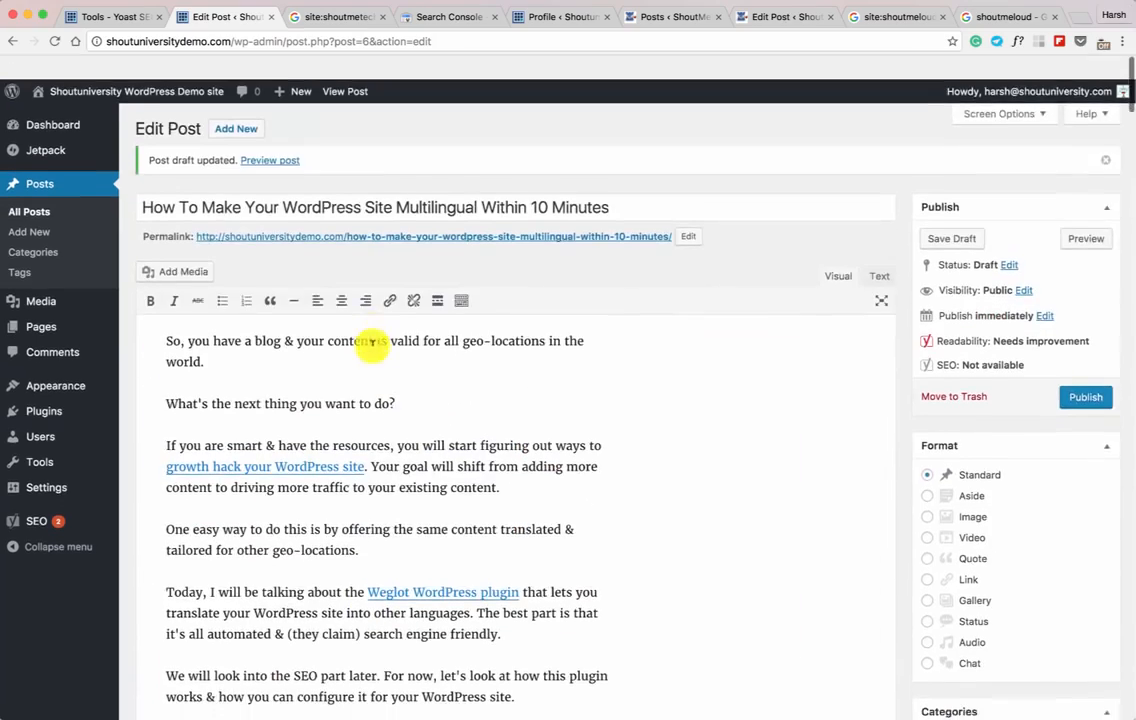
pyautogui.scroll(-15, 96, 456)
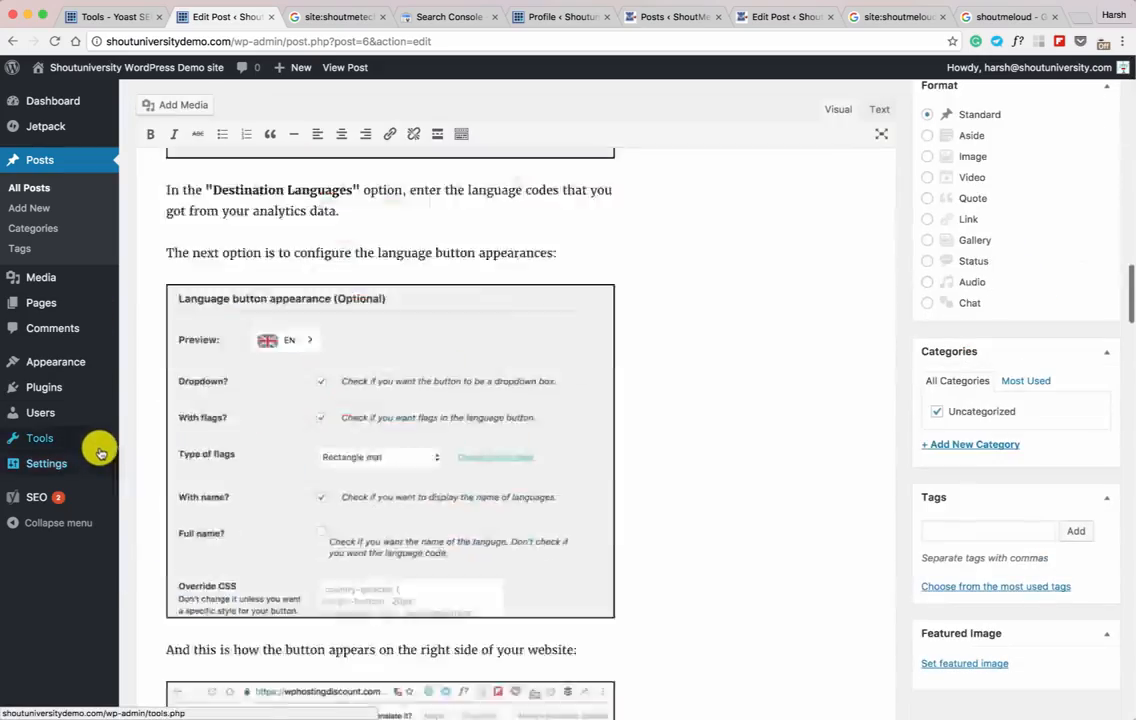
pyautogui.scroll(-20, 100, 453)
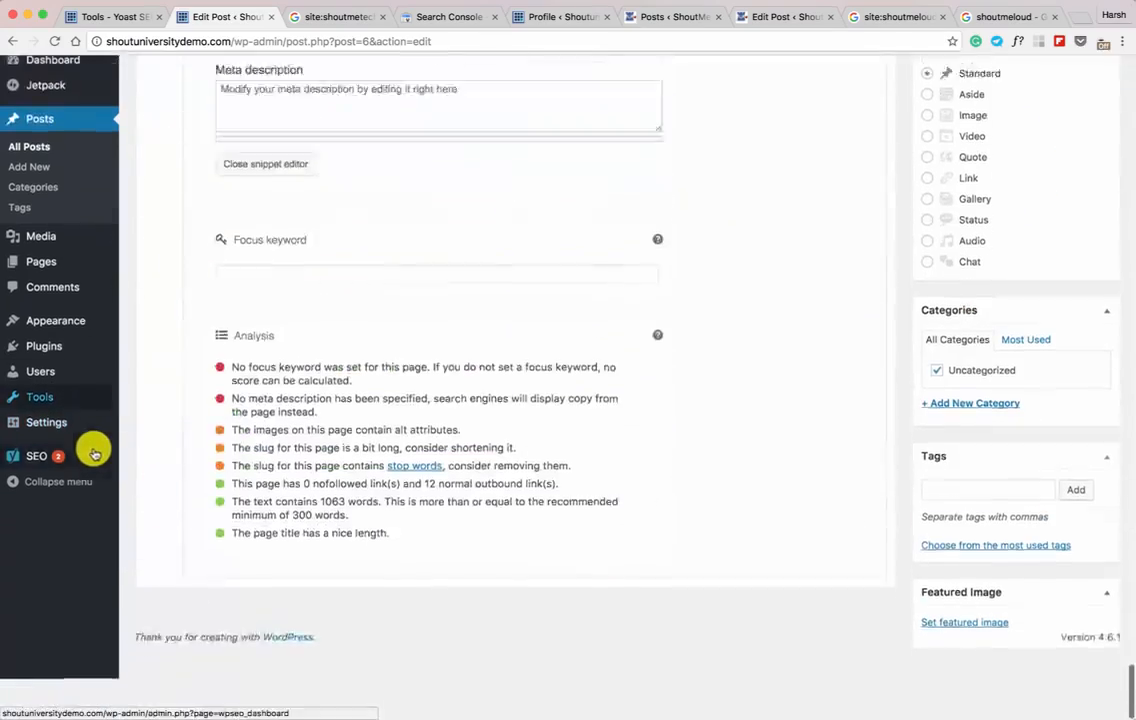
# Paste a meta description about one blog adding a multilingual option with the free Weglot plugin
pyautogui.scroll(5, 93, 453)
pyautogui.click(322, 374)
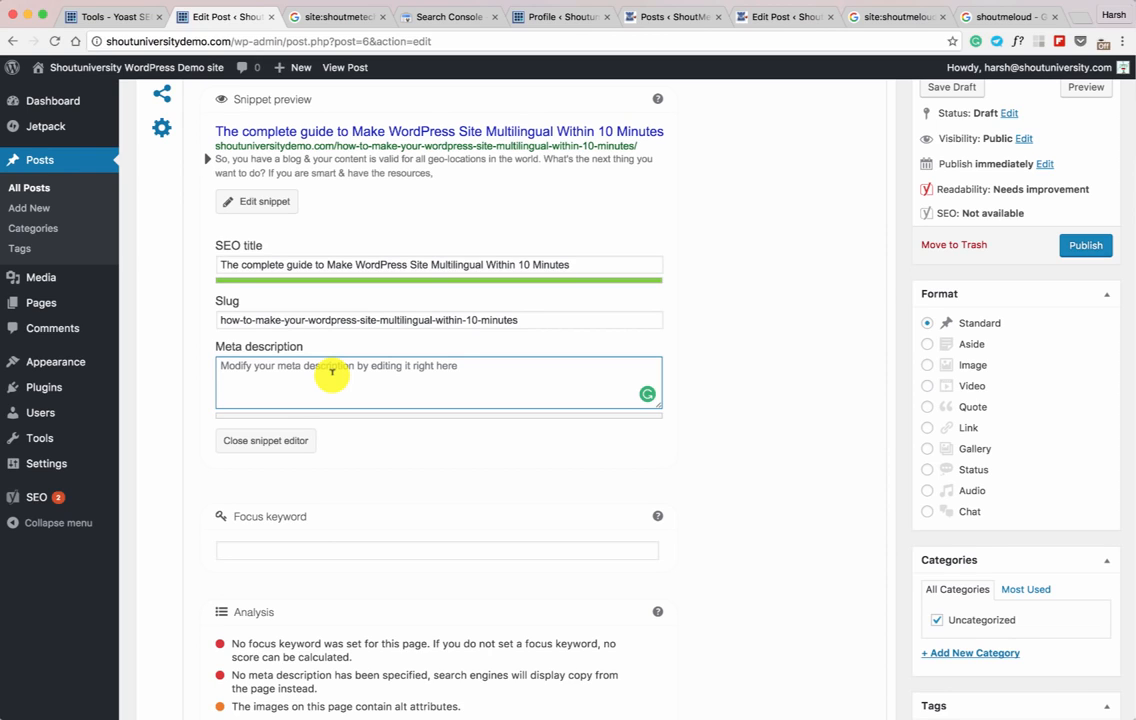
pyautogui.write('Learn how one blog added multilingual option & started driving more traffic. A free WordPress plugin call Weglot can do wonders for you.')
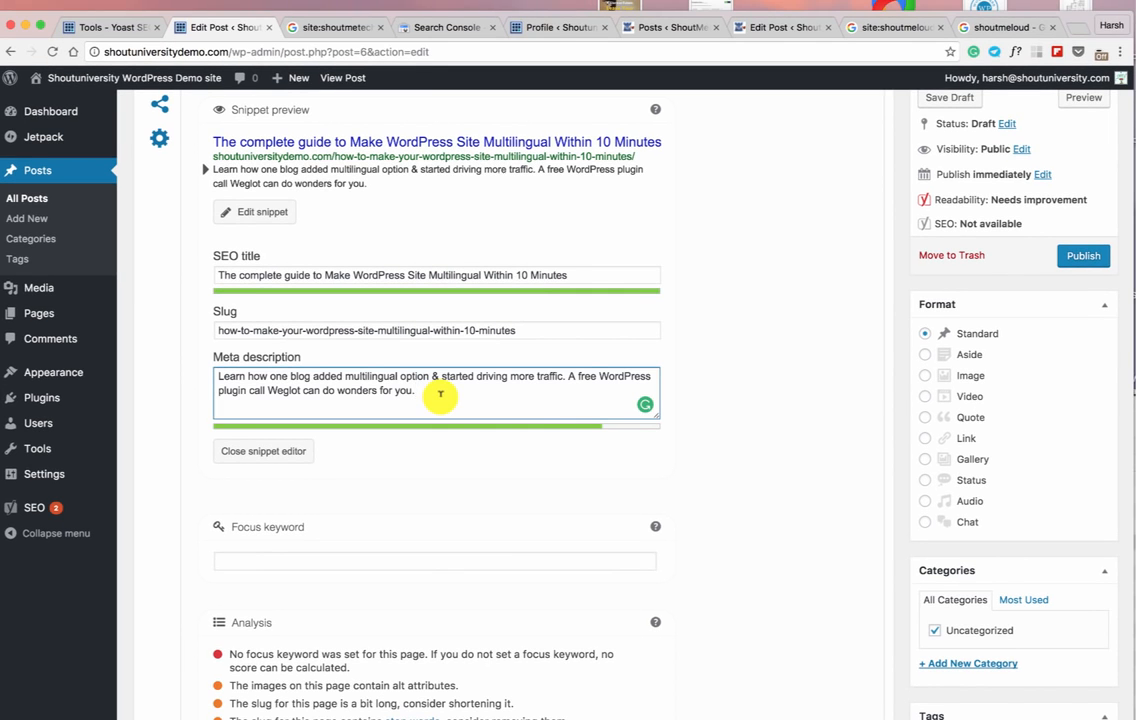
pyautogui.click(356, 36)
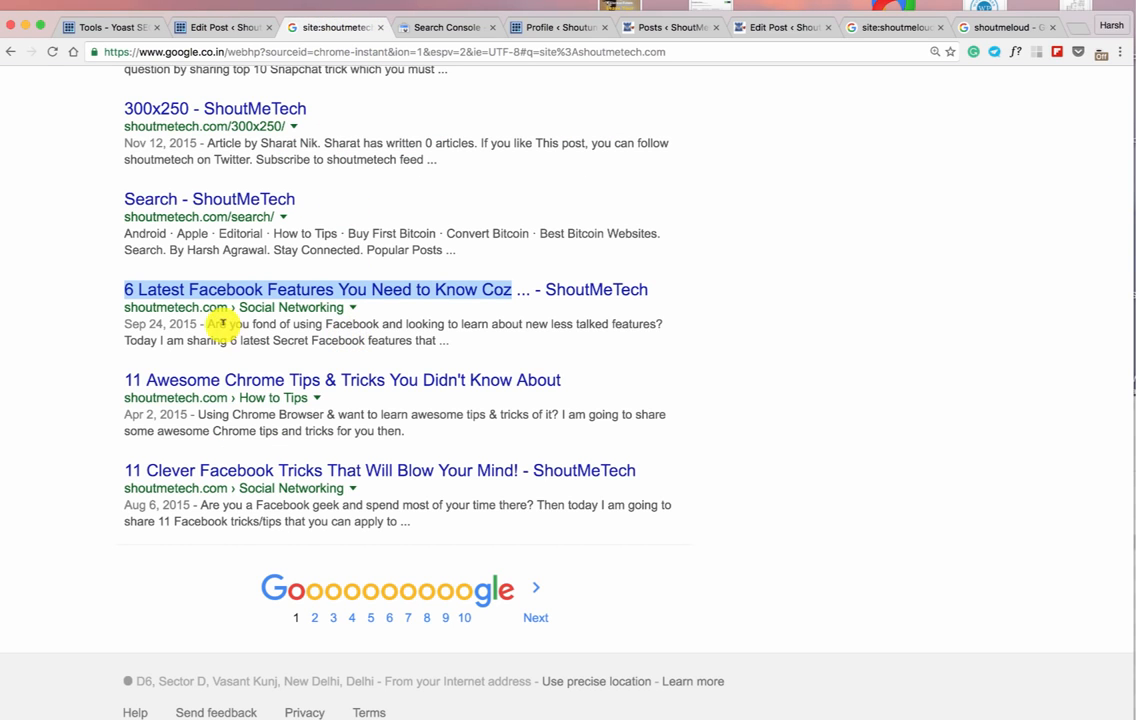
pyautogui.hotkey('ctrl', 'shift', 'Tab')
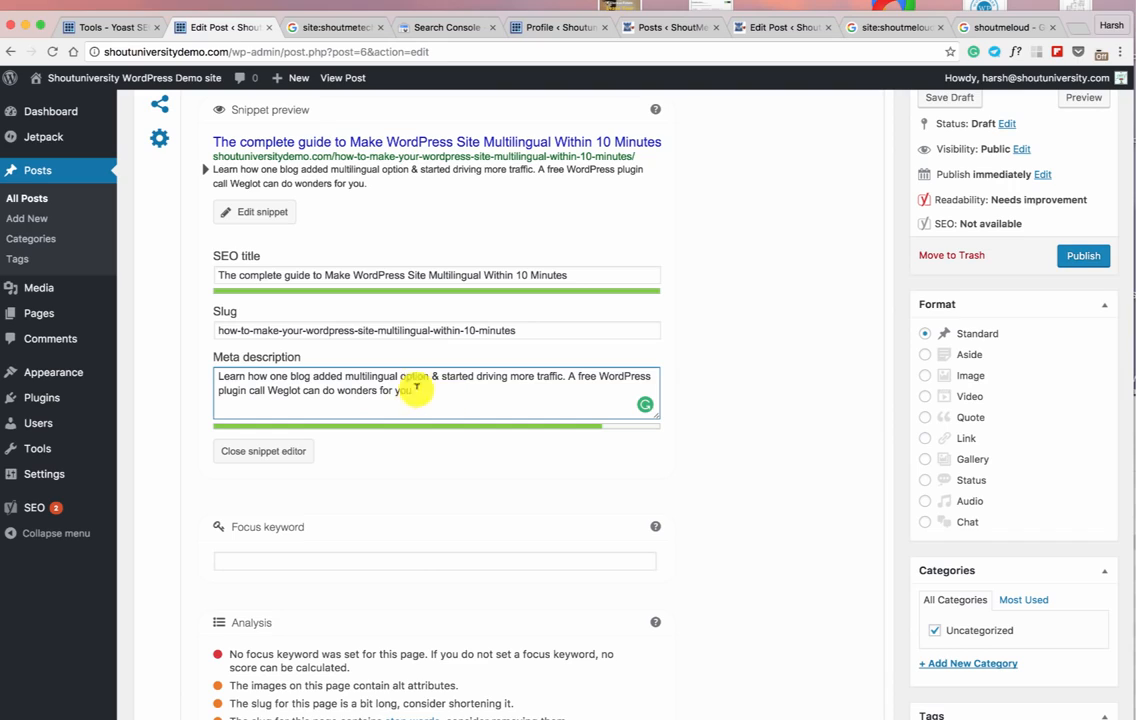
pyautogui.moveTo(450, 390); pyautogui.dragTo(229, 377)
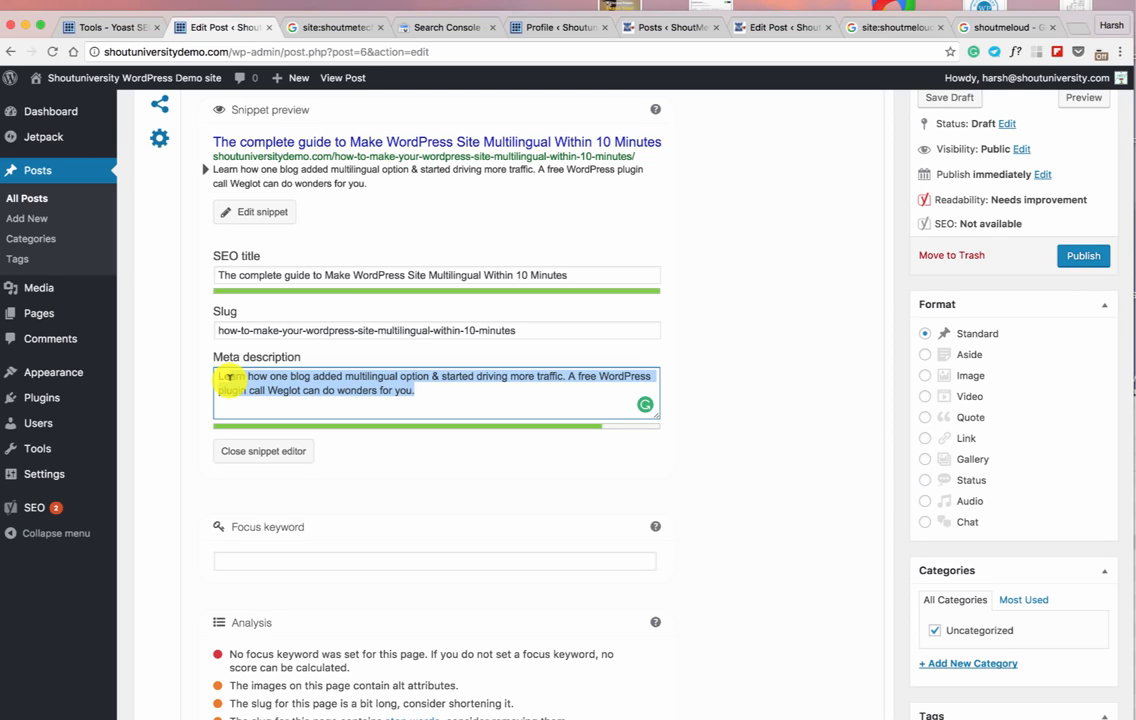
pyautogui.scroll(5, 230, 378)
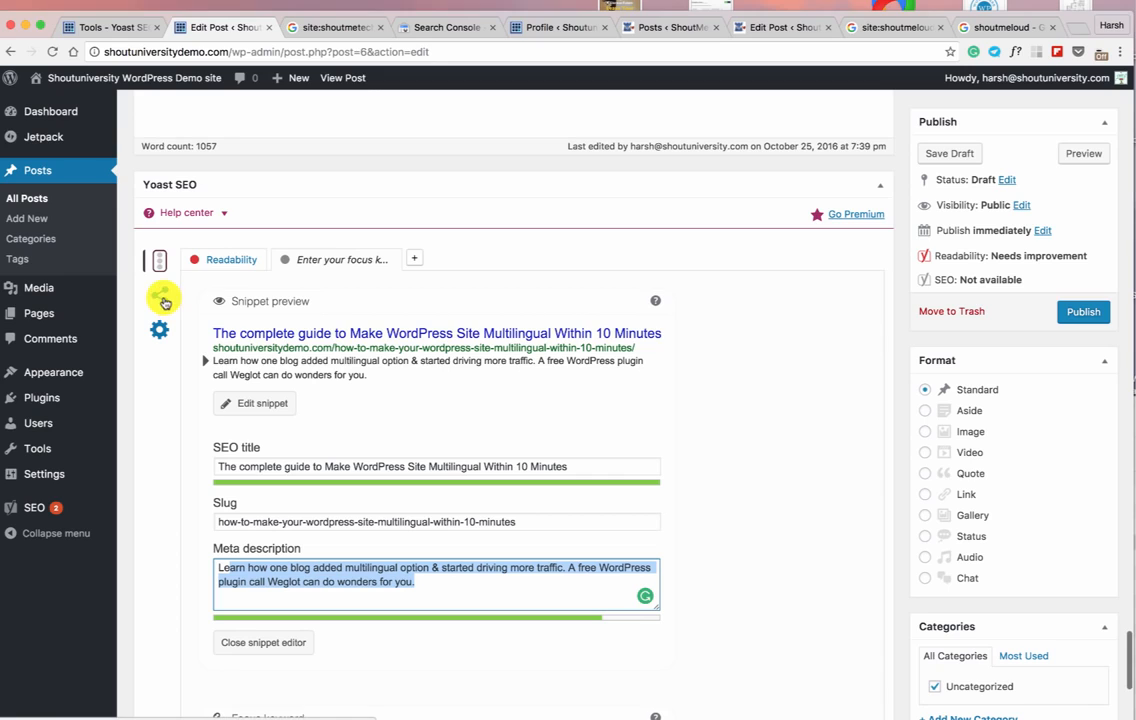
# Set the Twitter title to 'How To Make Your #WordPress Site Multilingual Within 10 Minutes'
pyautogui.click(160, 304)
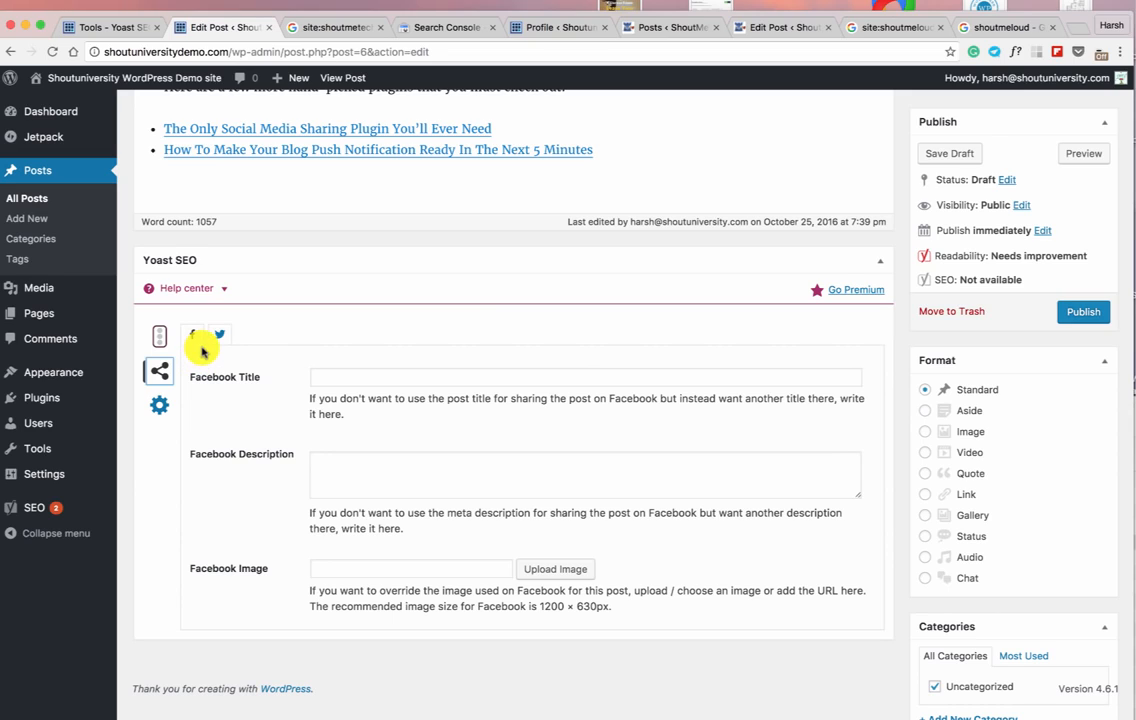
pyautogui.click(375, 376)
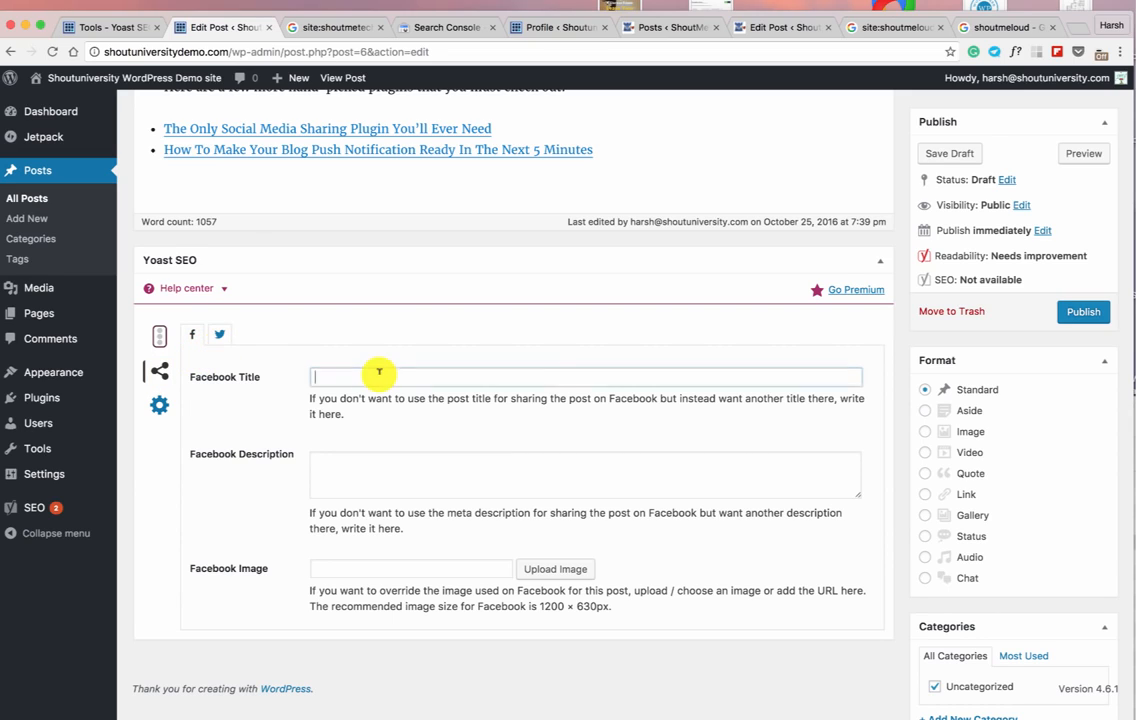
pyautogui.click(218, 334)
pyautogui.click(337, 377)
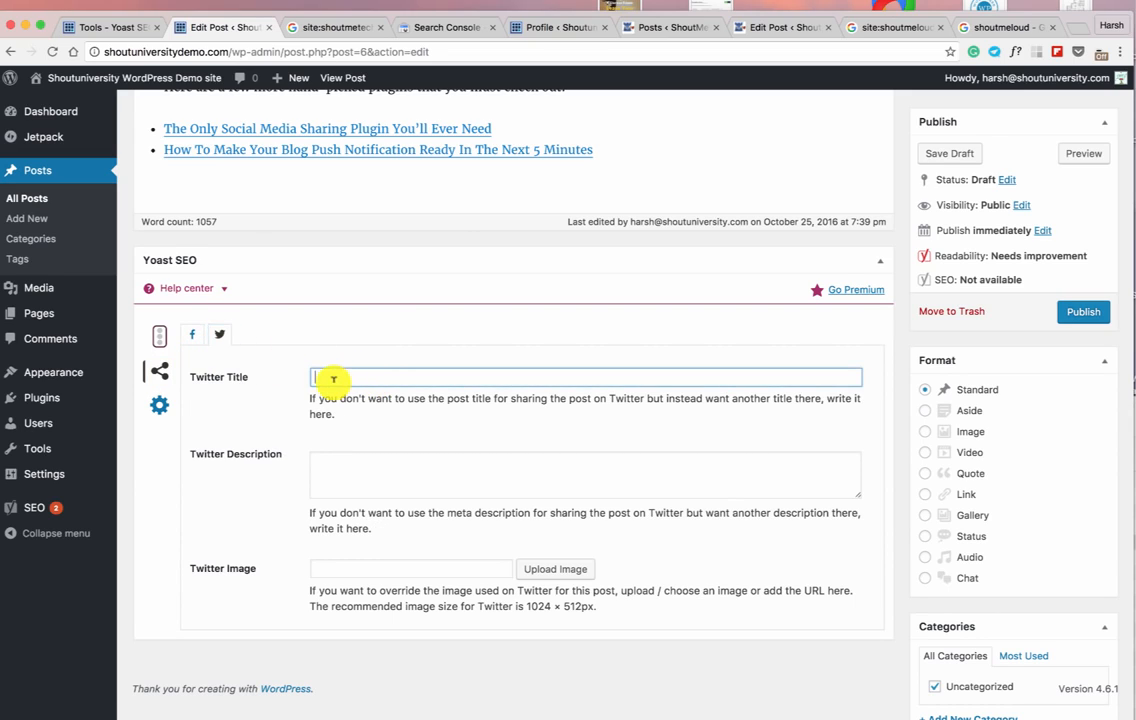
pyautogui.write('How To Make Your WordPress Site Multilingual Within 10 Minutes')
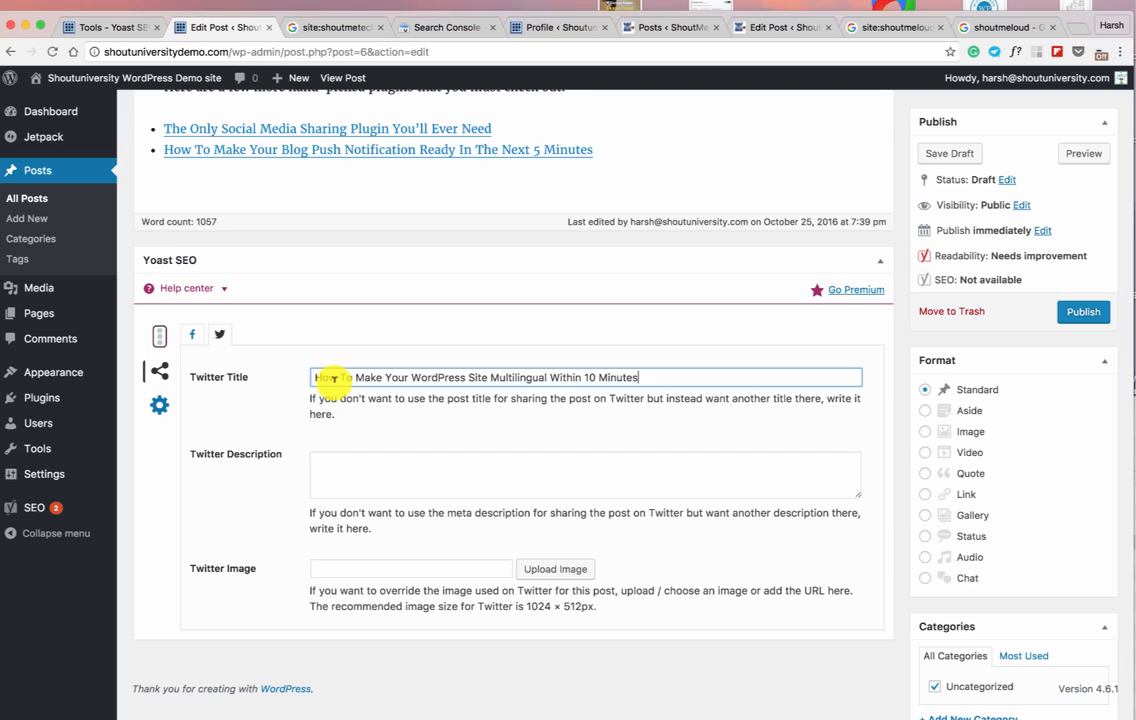
pyautogui.click(412, 377)
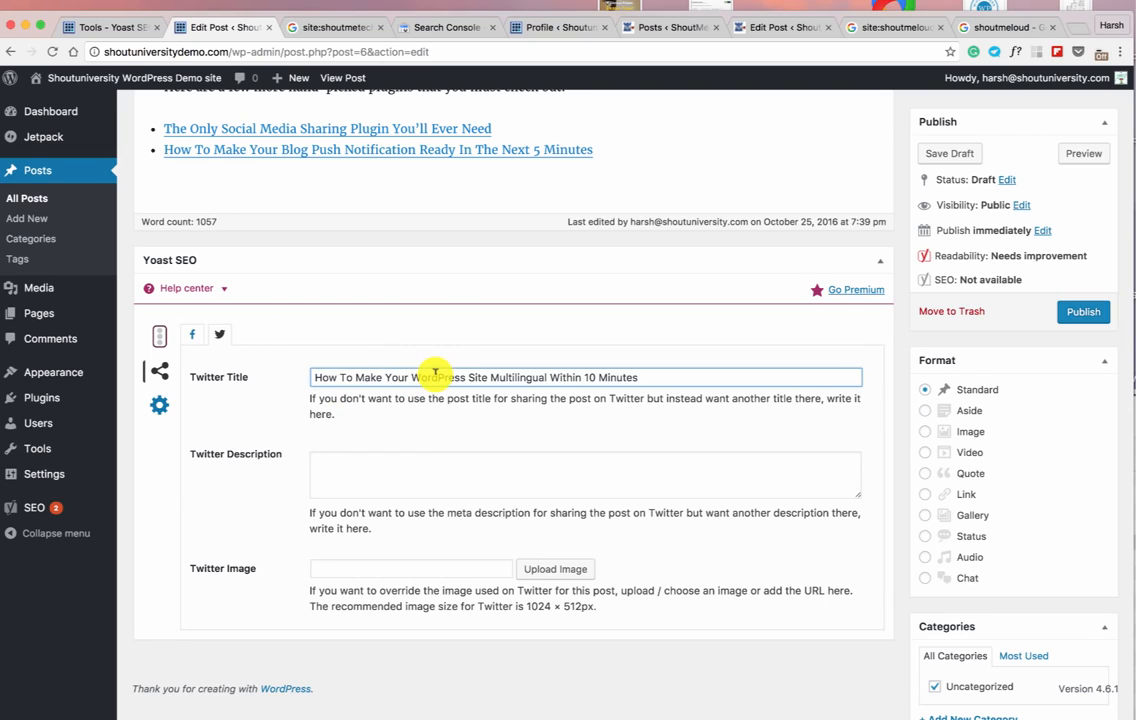
pyautogui.write('#')
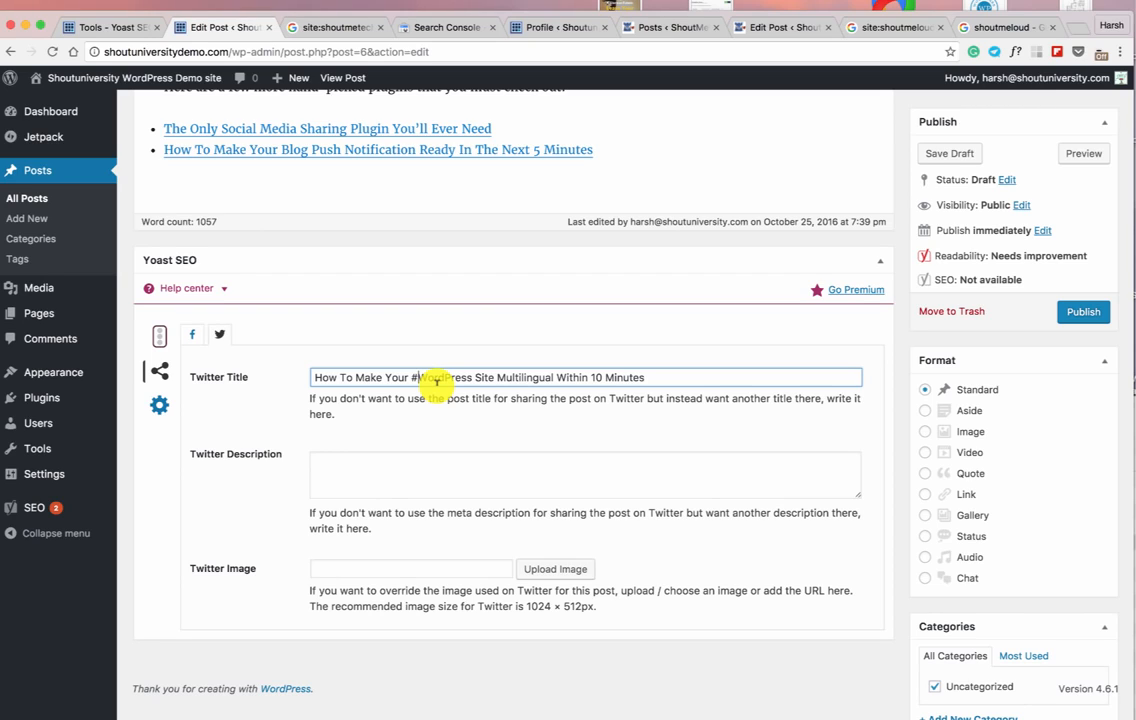
# Check the Twitter image and description fields, then show the Facebook sharing settings
pyautogui.click(453, 569)
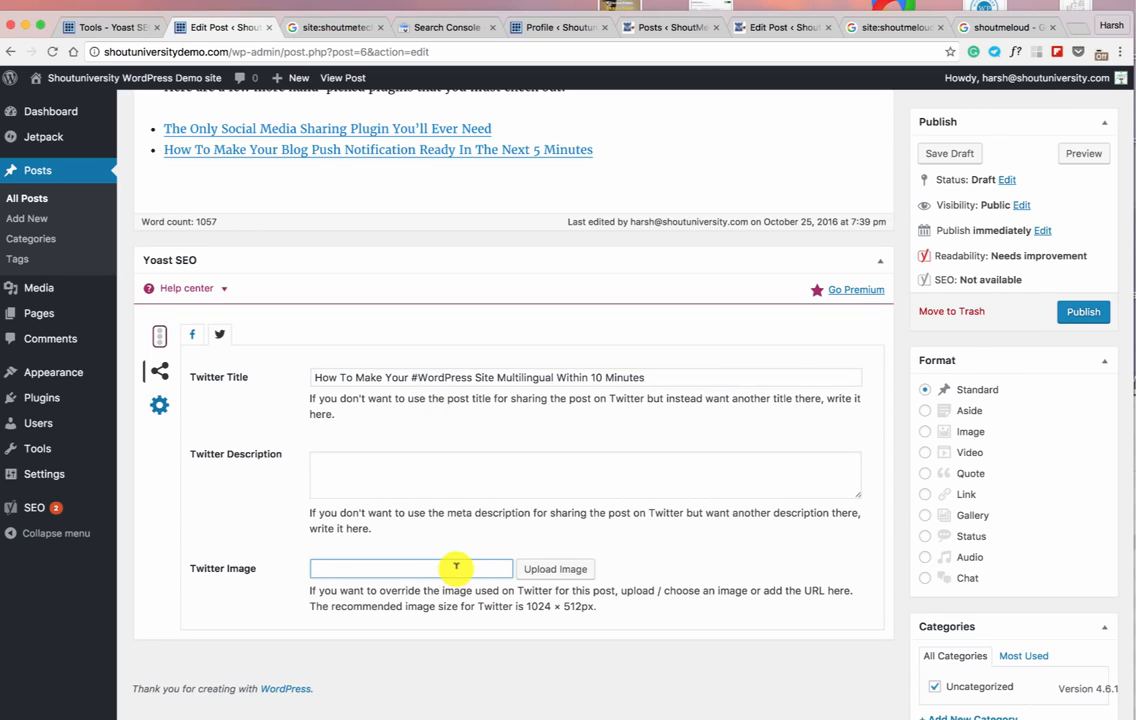
pyautogui.click(436, 477)
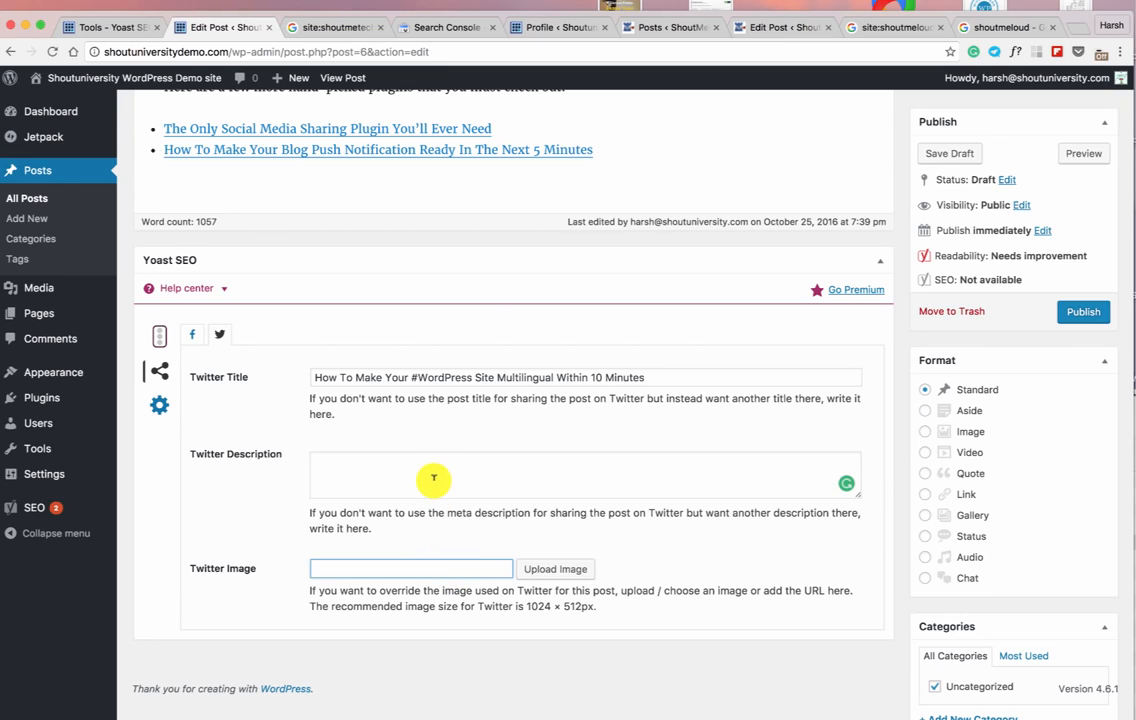
pyautogui.click(192, 334)
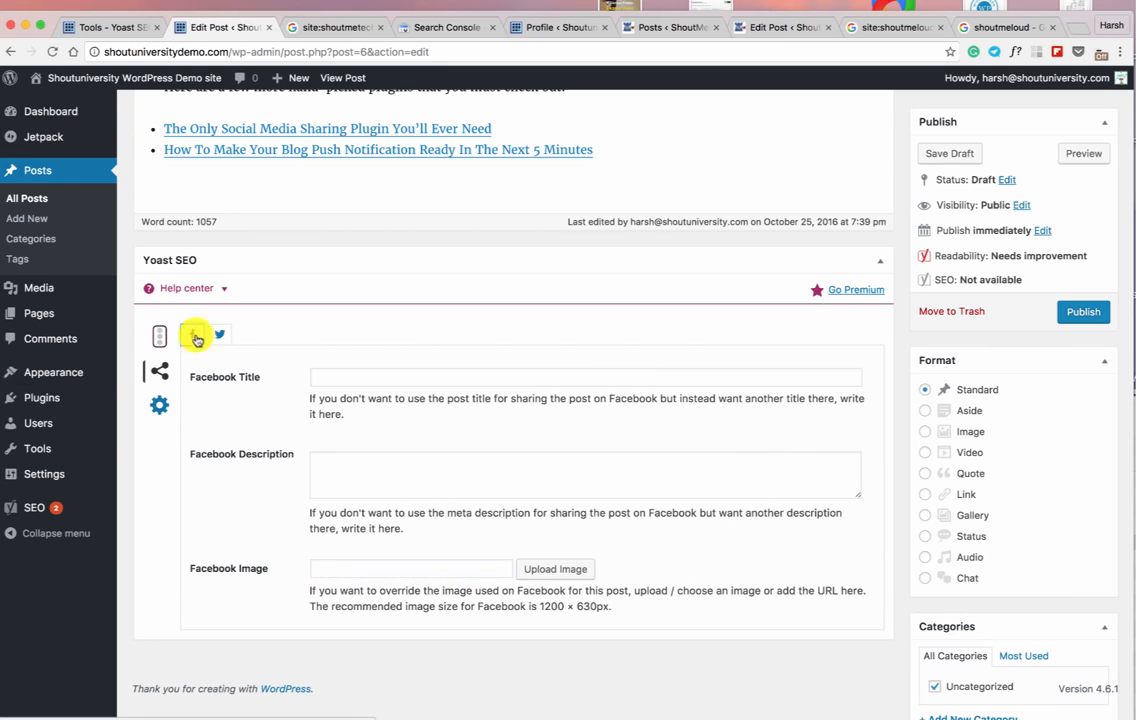
# Set 1-Facebook.png from the Media Library as the Facebook share image
pyautogui.click(549, 568)
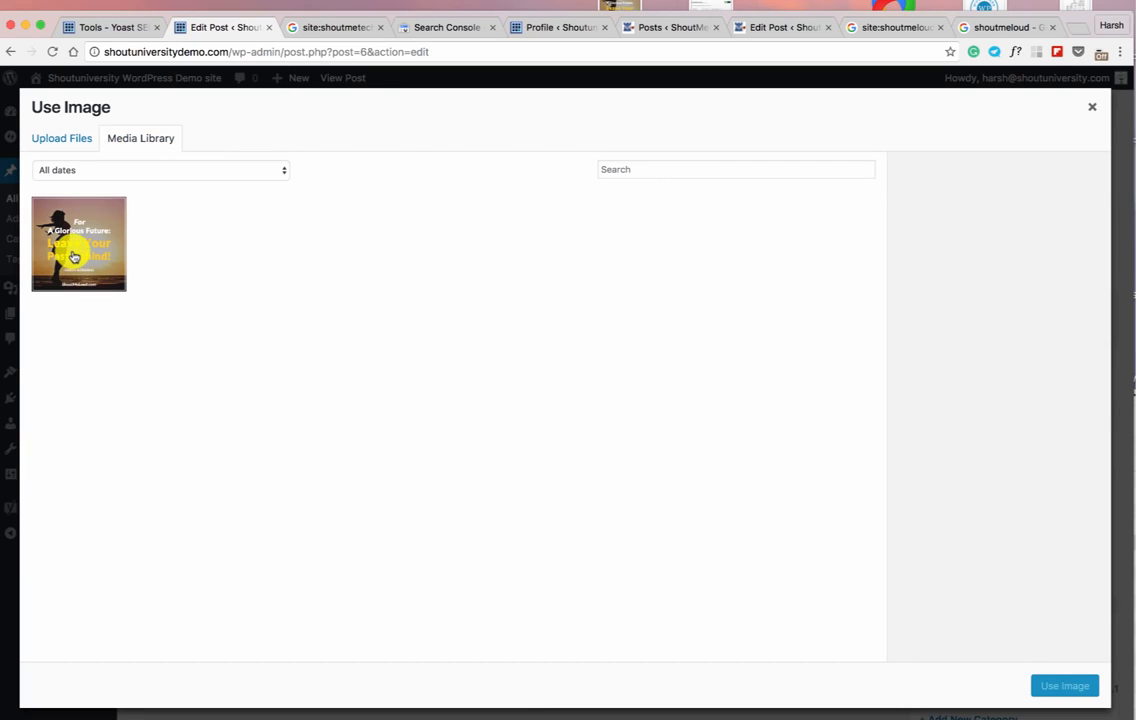
pyautogui.click(84, 232)
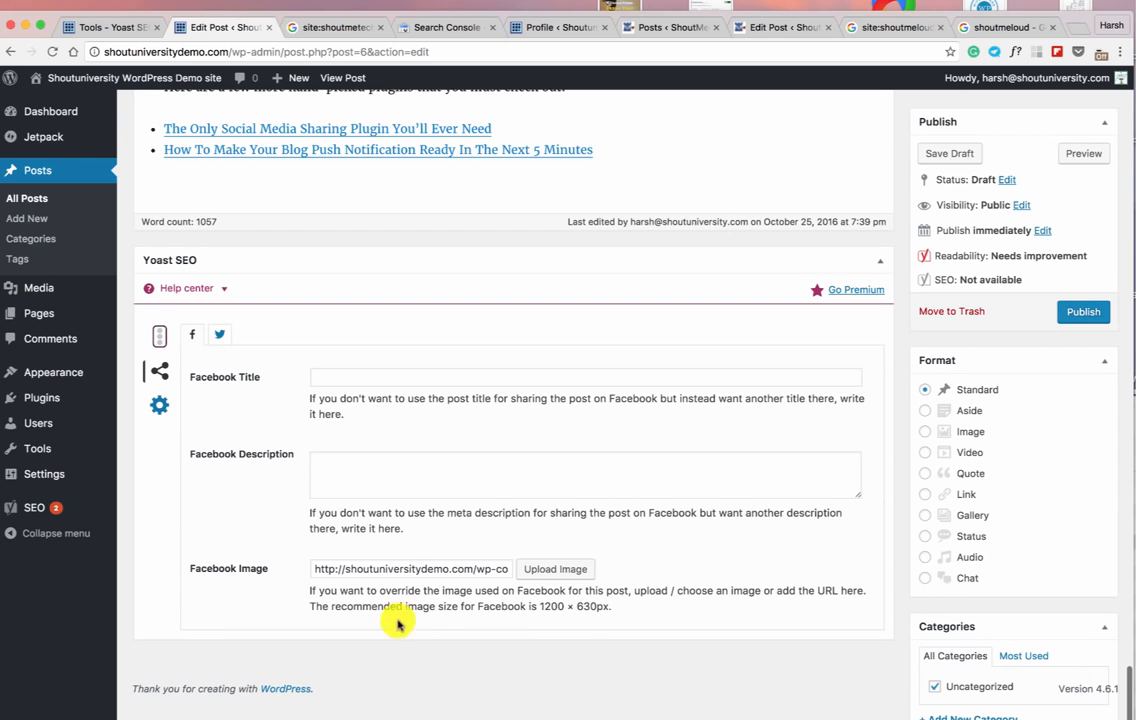
pyautogui.click(1065, 685)
# Set 1-Facebook.png as the Twitter share image as well
pyautogui.click(219, 334)
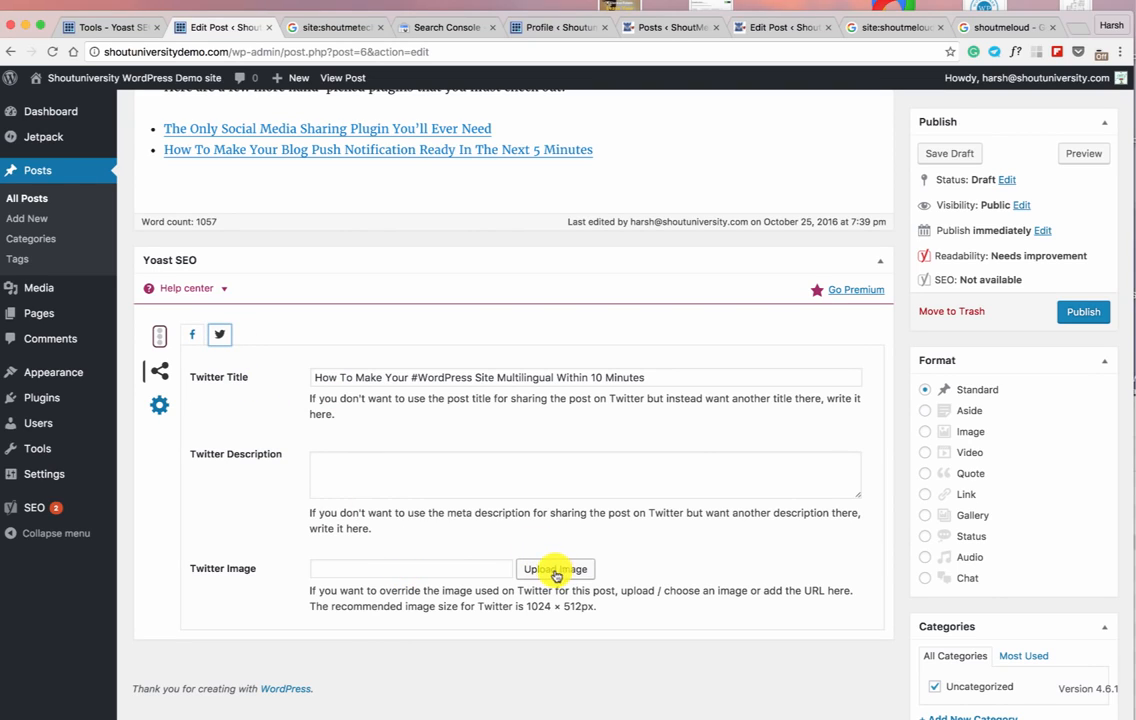
pyautogui.moveTo(597, 608); pyautogui.dragTo(520, 609)
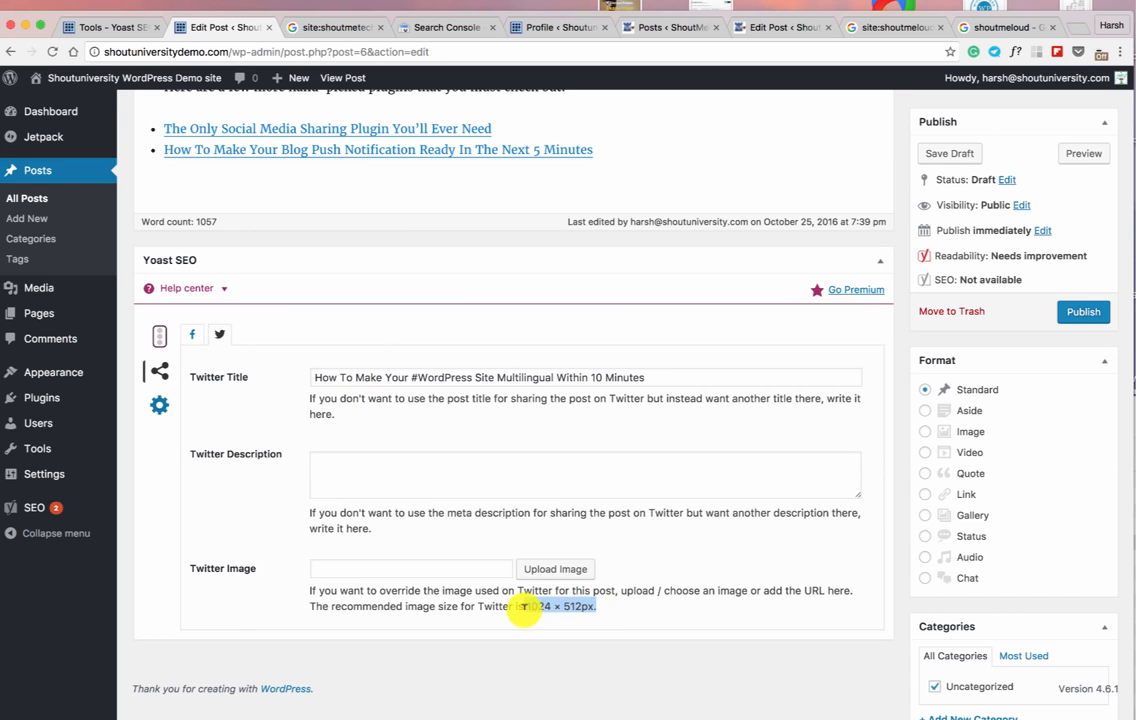
pyautogui.click(538, 568)
pyautogui.click(112, 252)
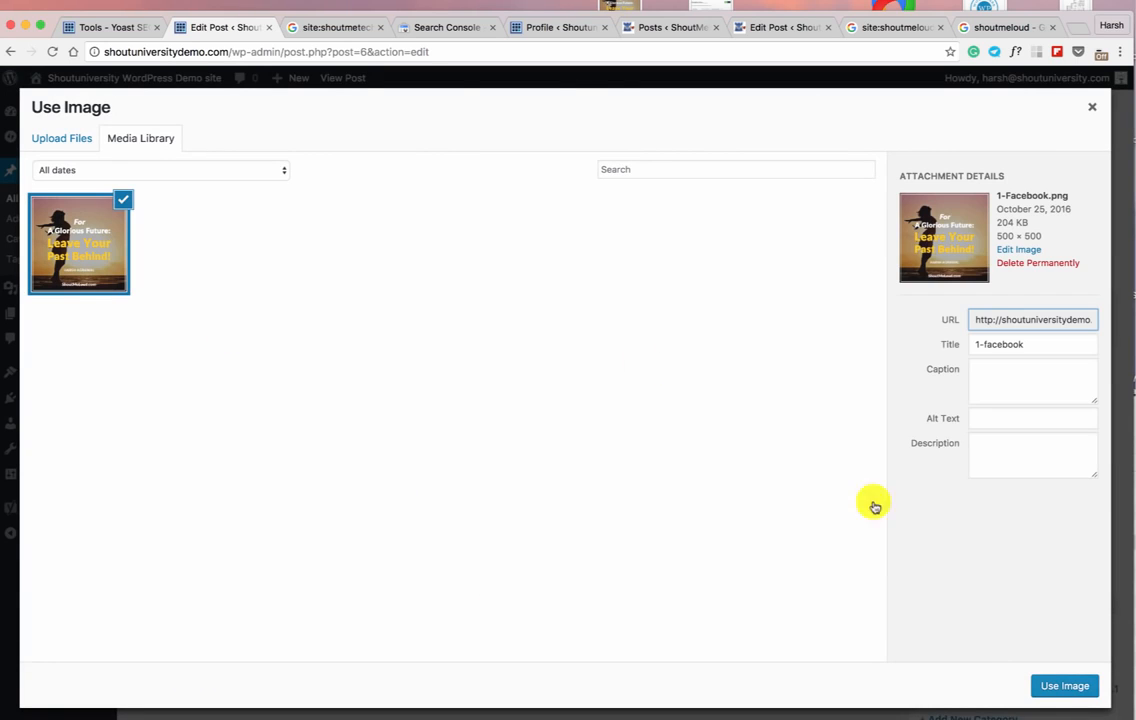
pyautogui.click(1068, 687)
# Review the Facebook and Twitter sharing settings for the post
pyautogui.scroll(20, 573, 520)
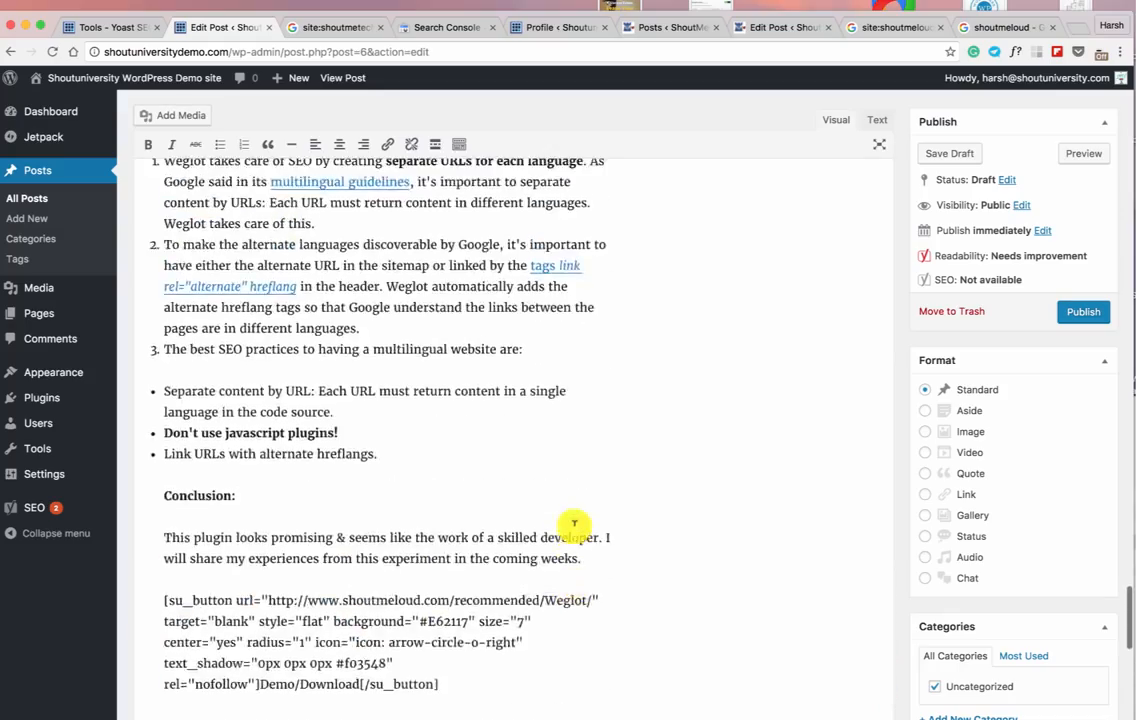
pyautogui.scroll(20, 576, 527)
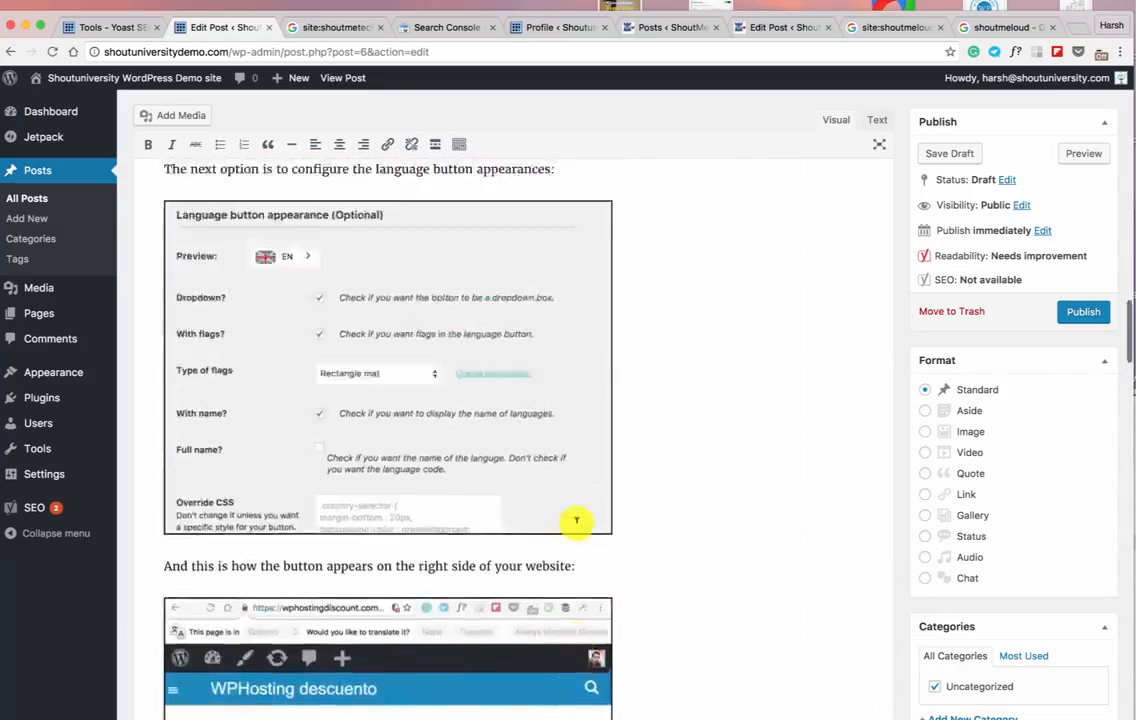
pyautogui.scroll(3, 575, 519)
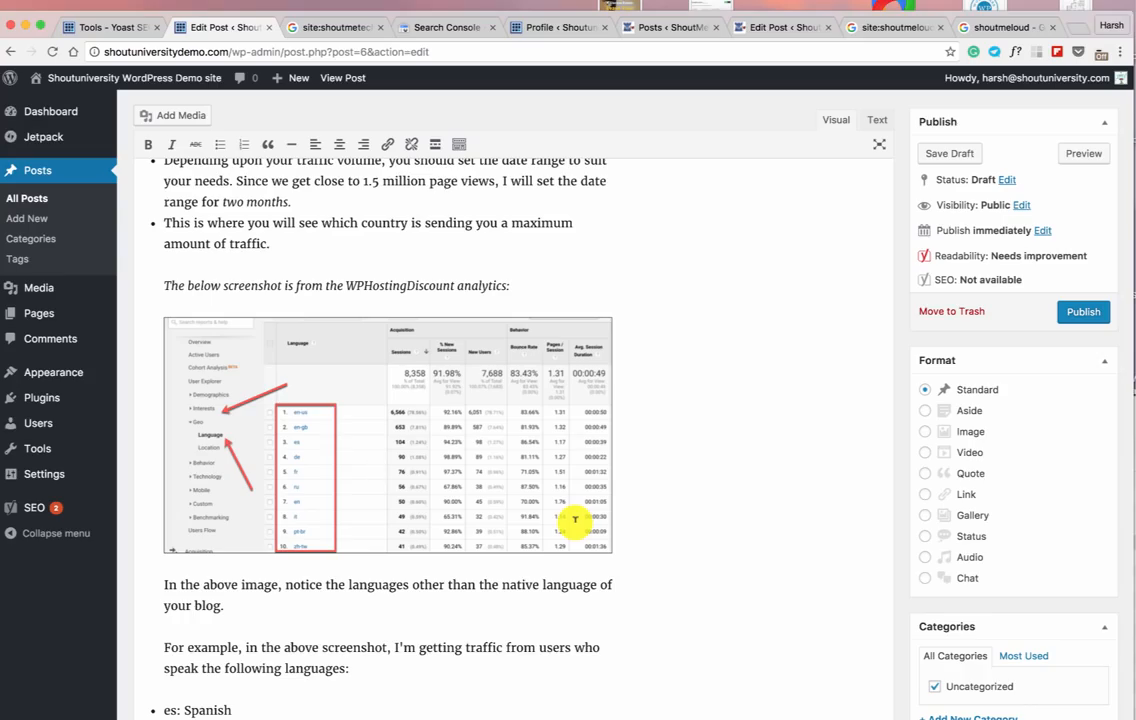
pyautogui.scroll(-20, 575, 519)
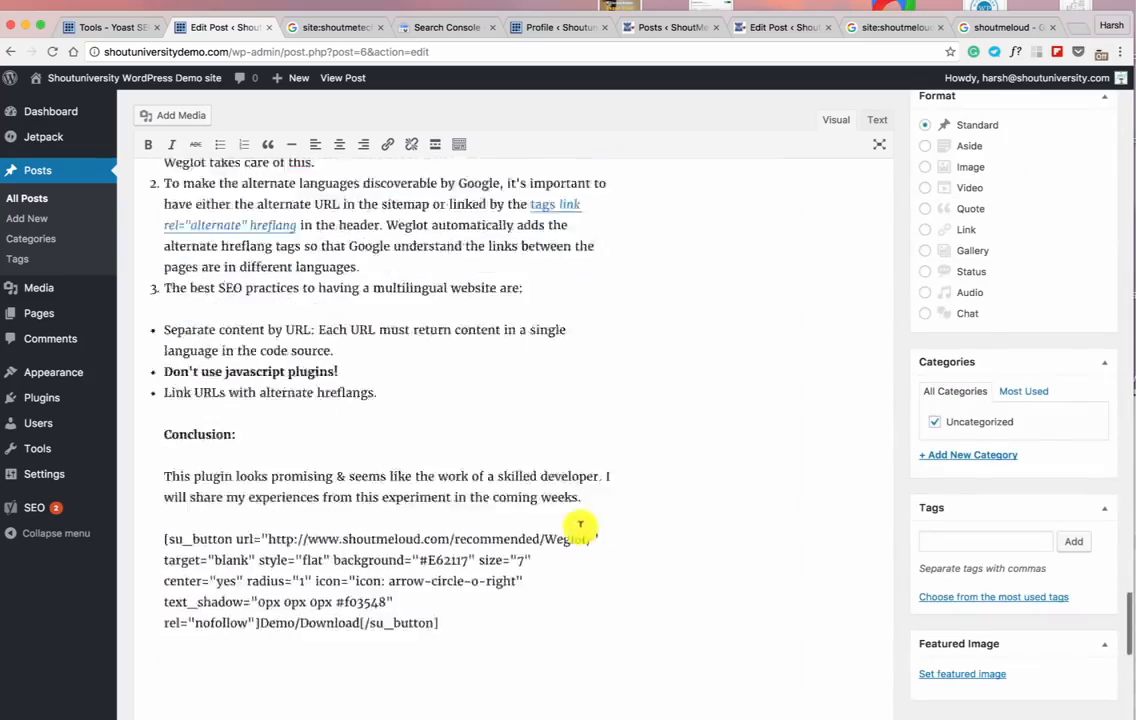
pyautogui.scroll(-10, 578, 525)
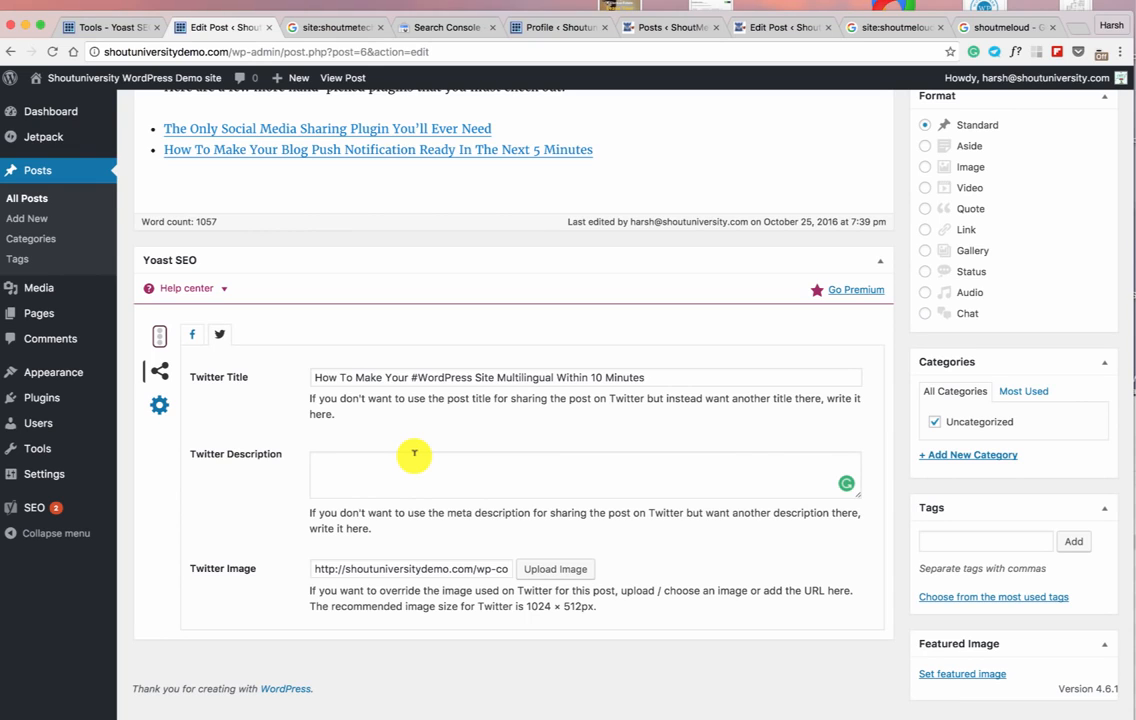
pyautogui.click(192, 335)
pyautogui.click(398, 378)
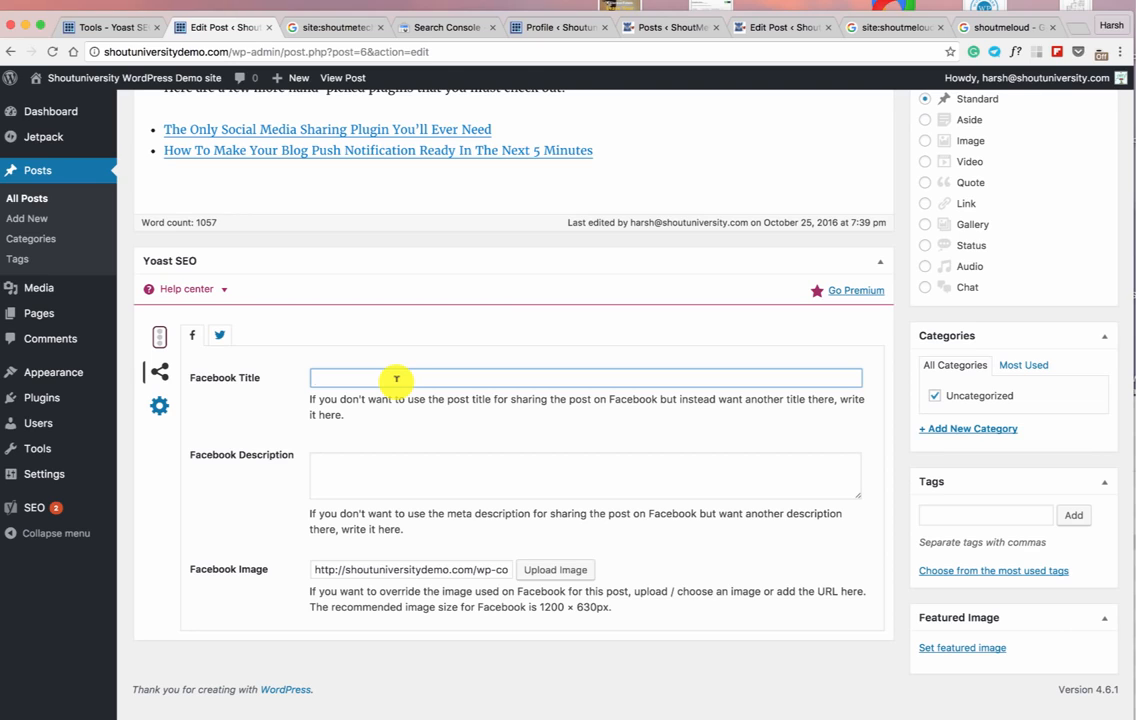
pyautogui.click(219, 335)
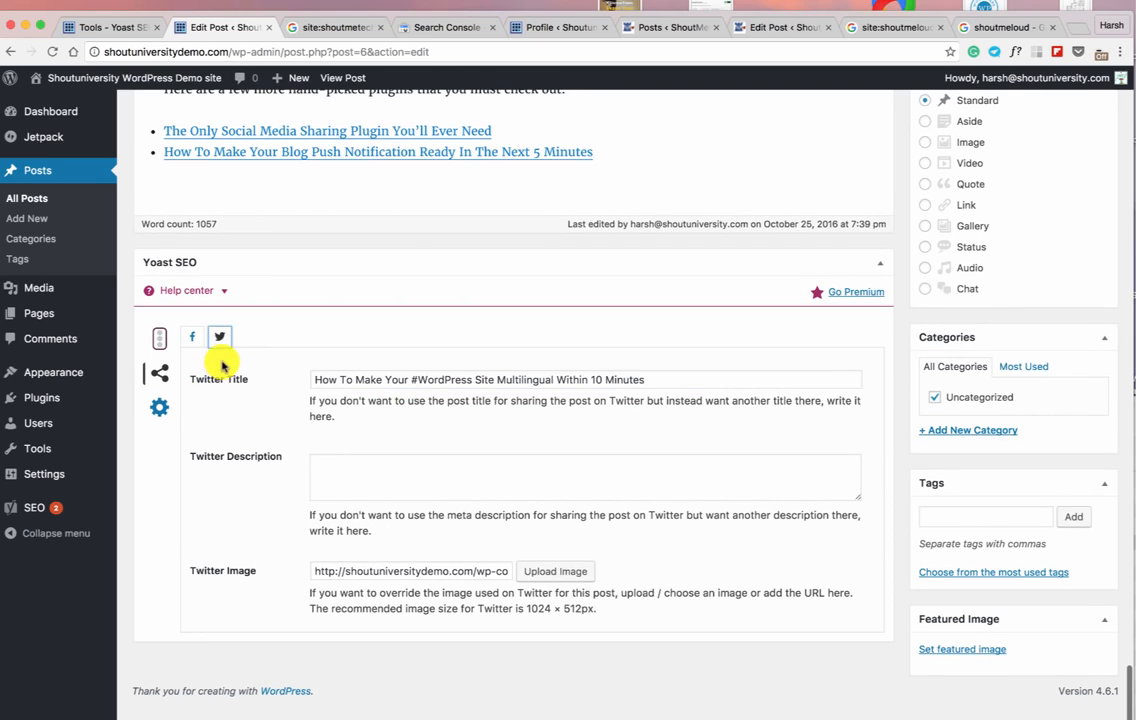
# Set the post's meta robots index to noindex and follow to nofollow
pyautogui.click(160, 407)
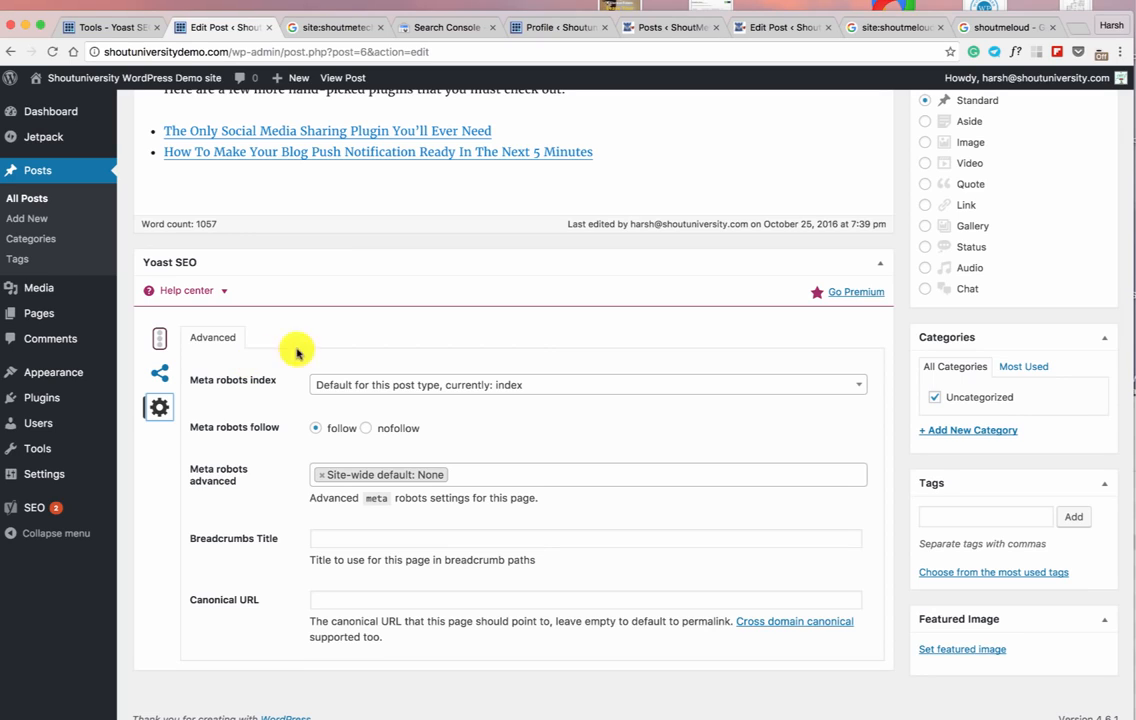
pyautogui.click(355, 386)
pyautogui.click(345, 474)
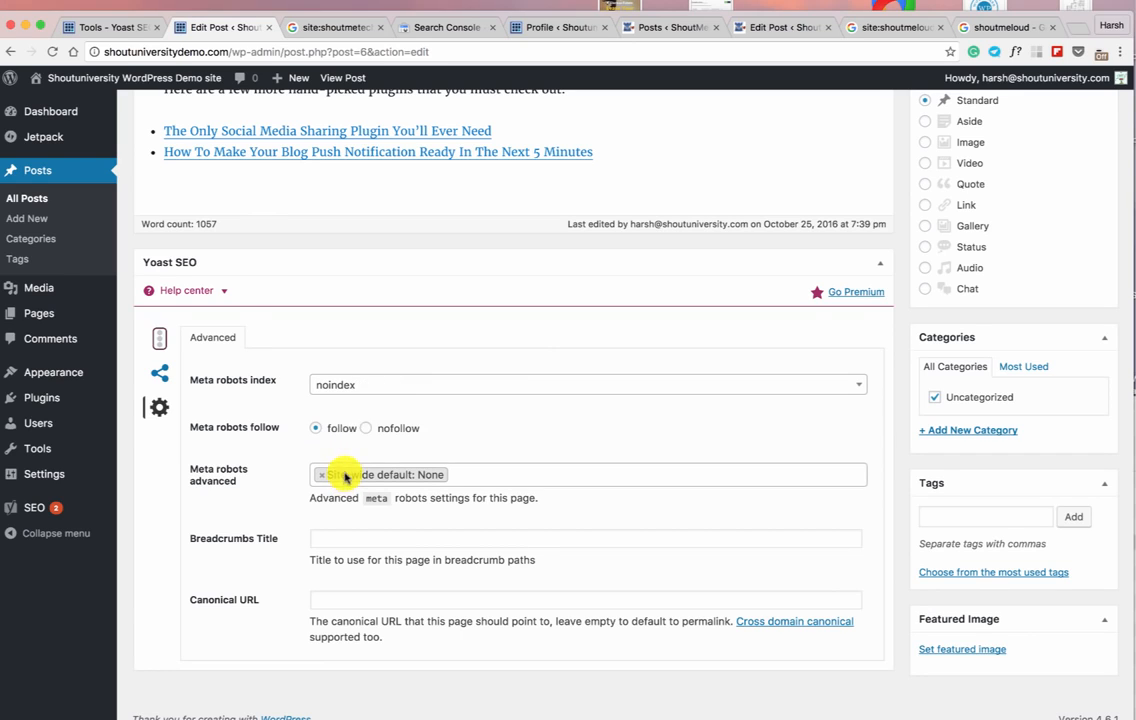
pyautogui.click(301, 141)
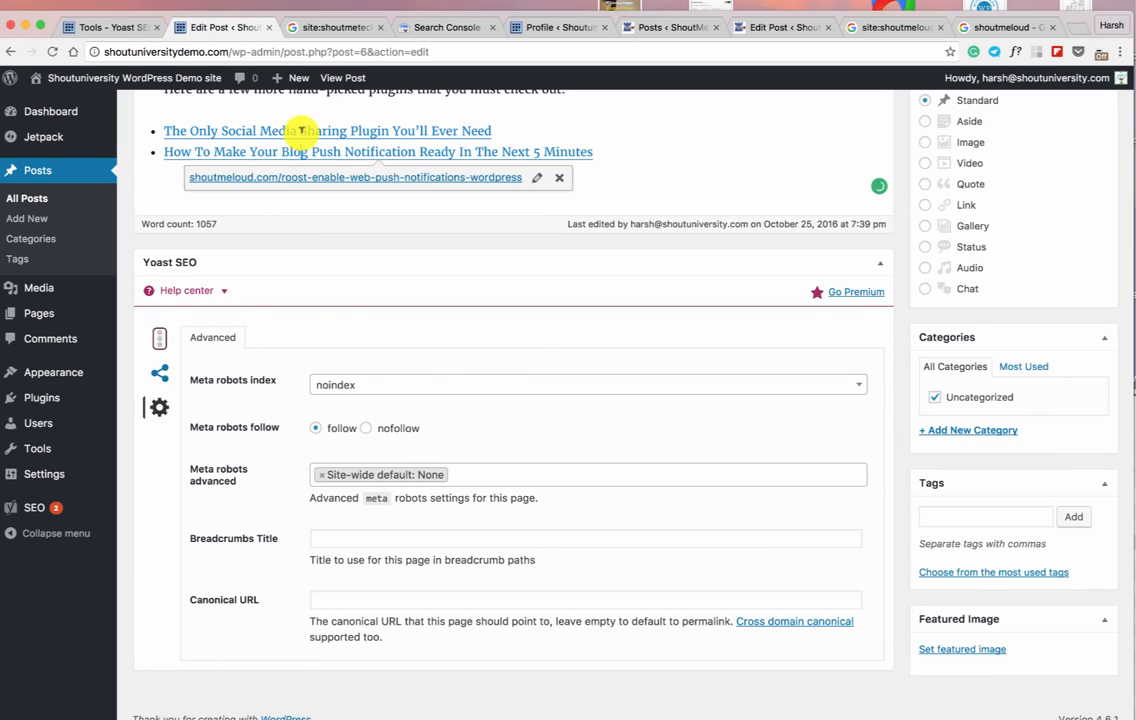
pyautogui.click(299, 128)
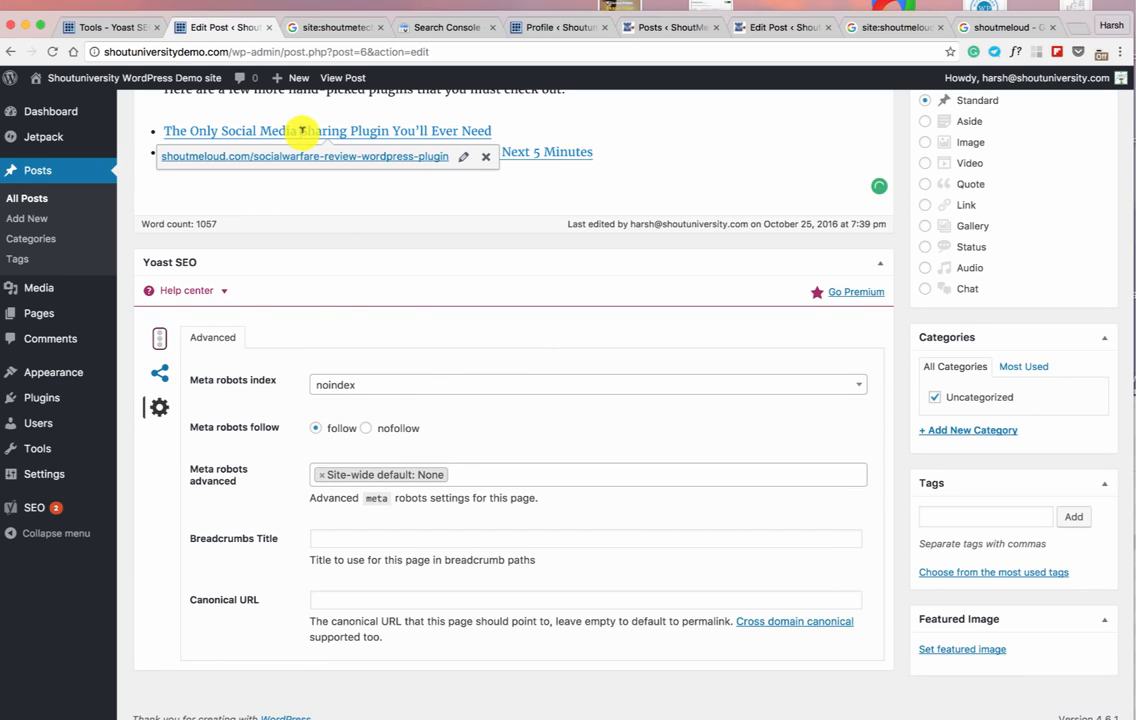
pyautogui.click(366, 428)
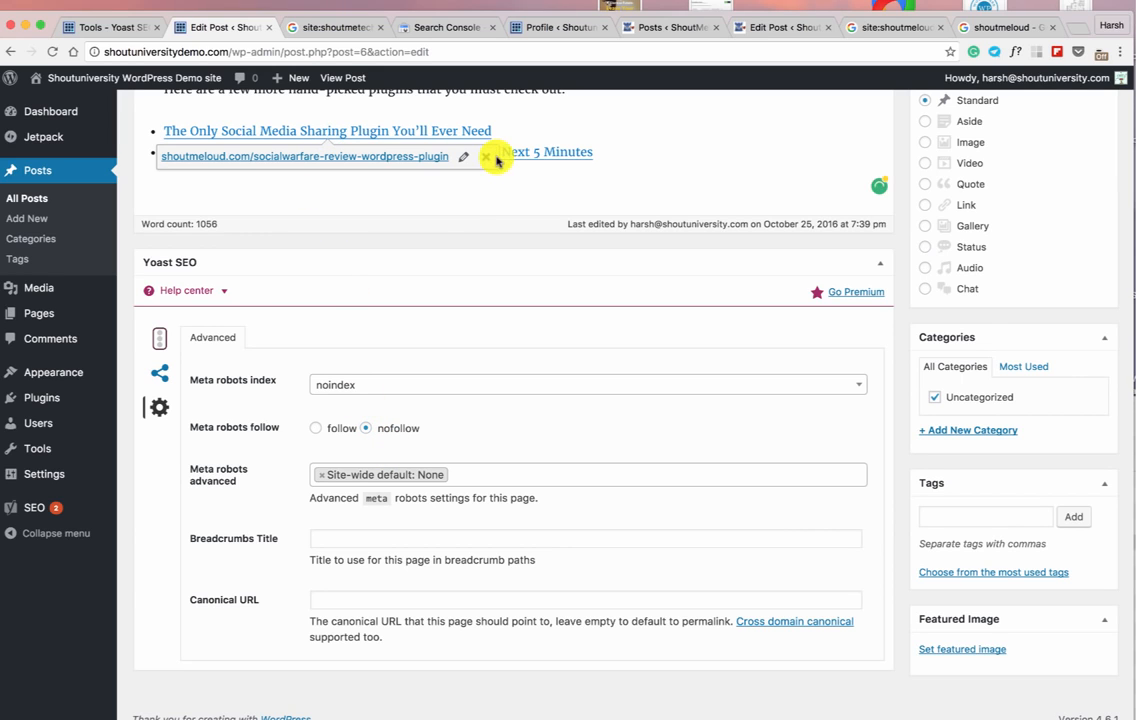
# Look at the Canonical URL field and scroll back up to the snippet editor
pyautogui.scroll(-1, 435, 361)
pyautogui.scroll(-1, 435, 361)
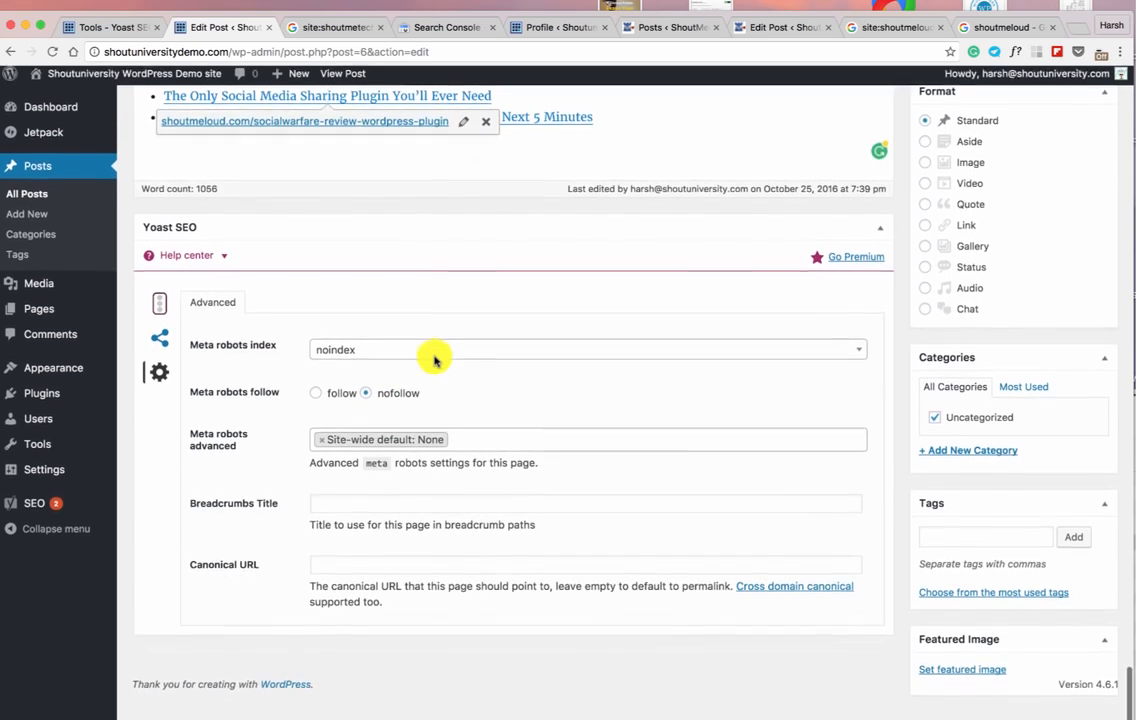
pyautogui.click(346, 569)
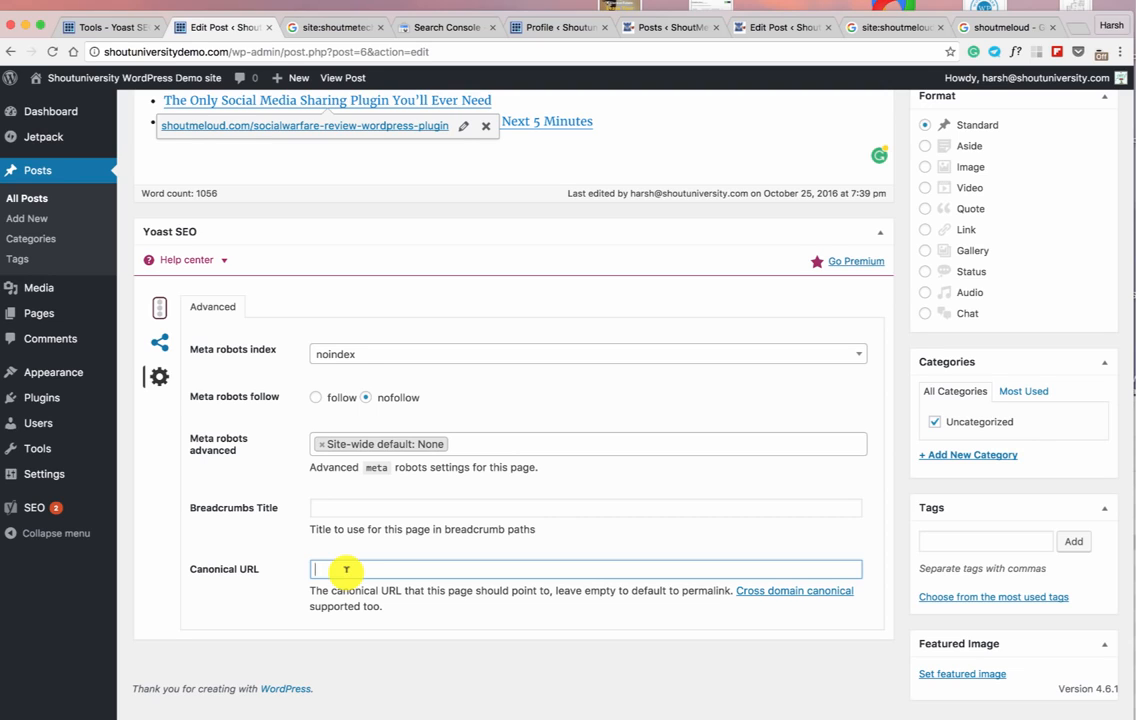
pyautogui.scroll(1, 353, 570)
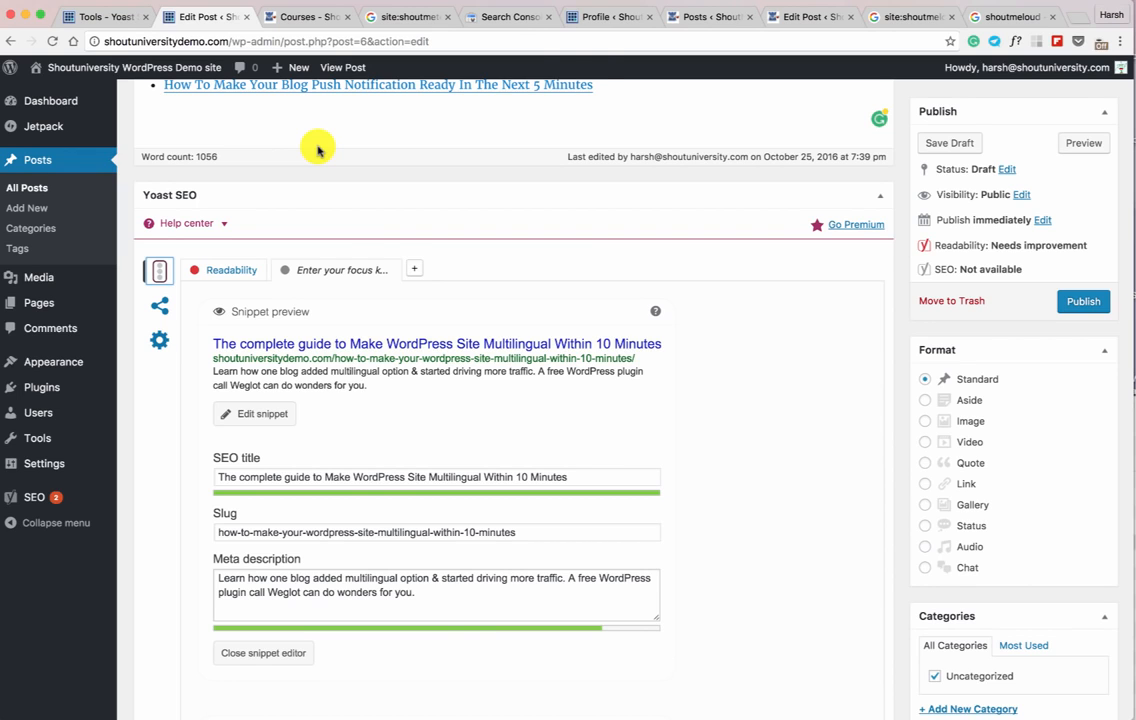
# Open the Affiliate Marketing Course in a new tab from Shout University's courses page, then return to Edit Post
pyautogui.click(308, 17)
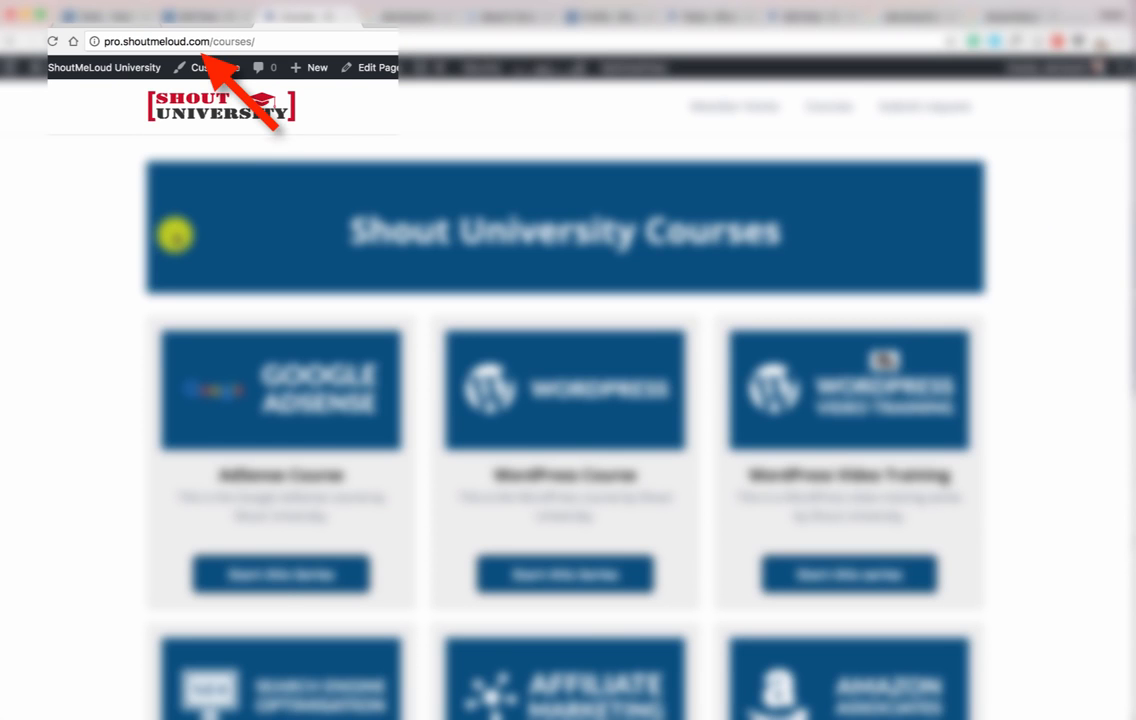
pyautogui.scroll(-3, 190, 280)
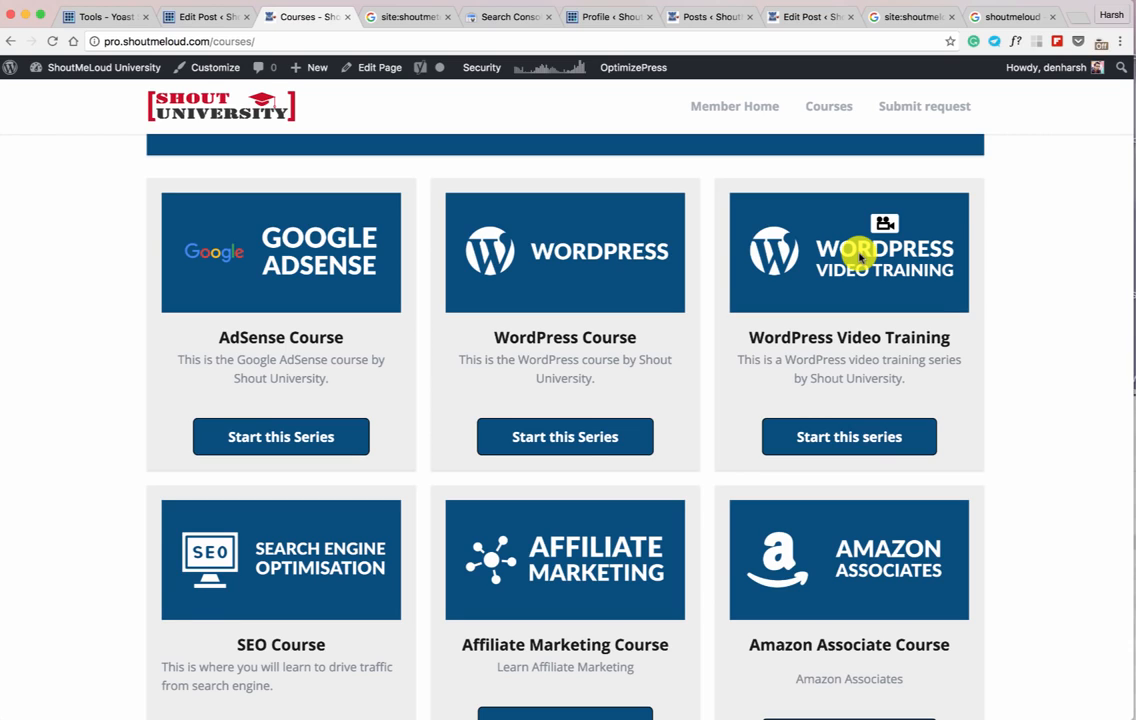
pyautogui.scroll(-2, 624, 390)
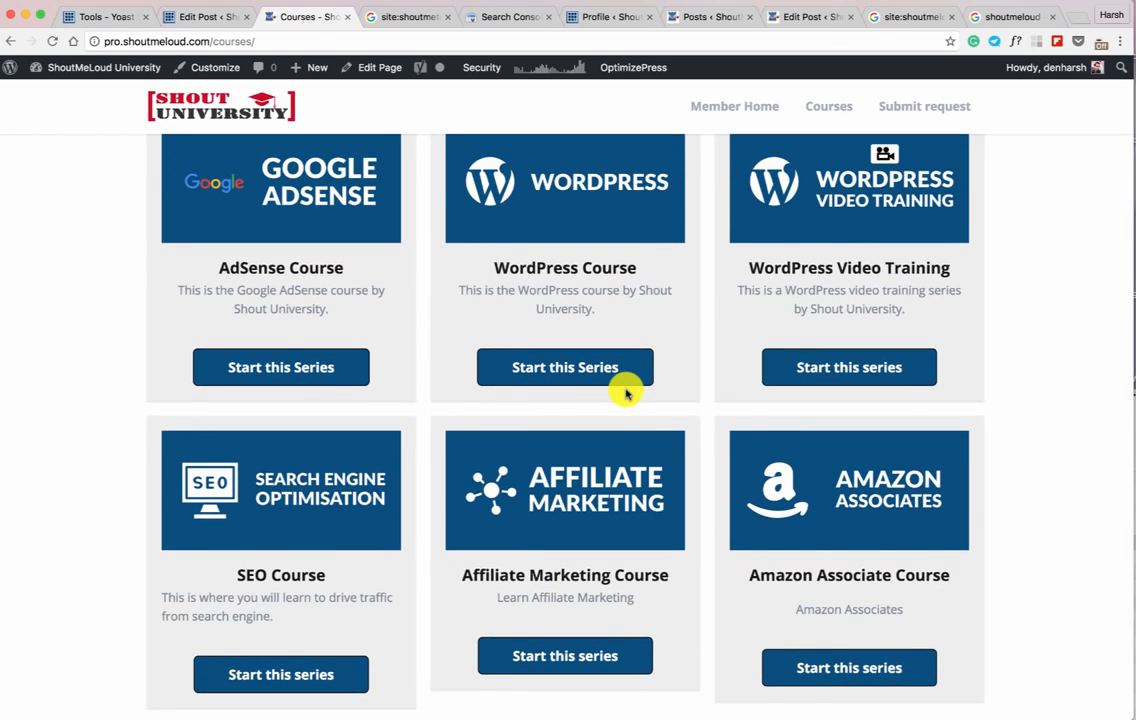
pyautogui.moveTo(482, 578); pyautogui.dragTo(707, 565)
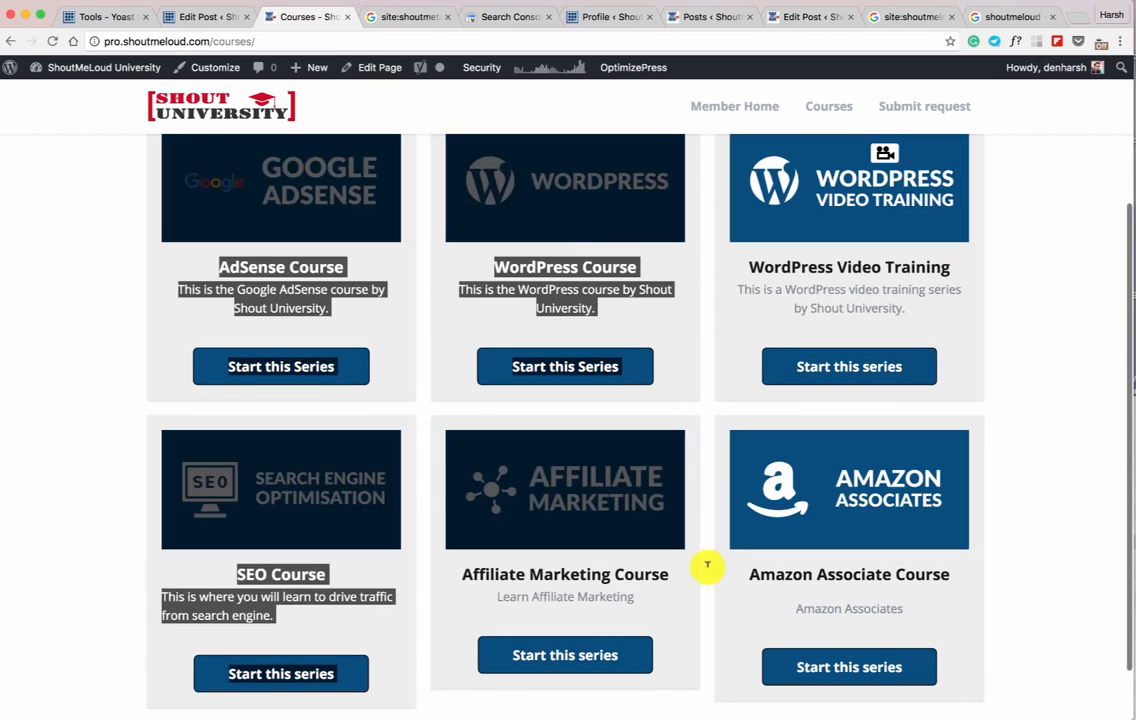
pyautogui.click(707, 565)
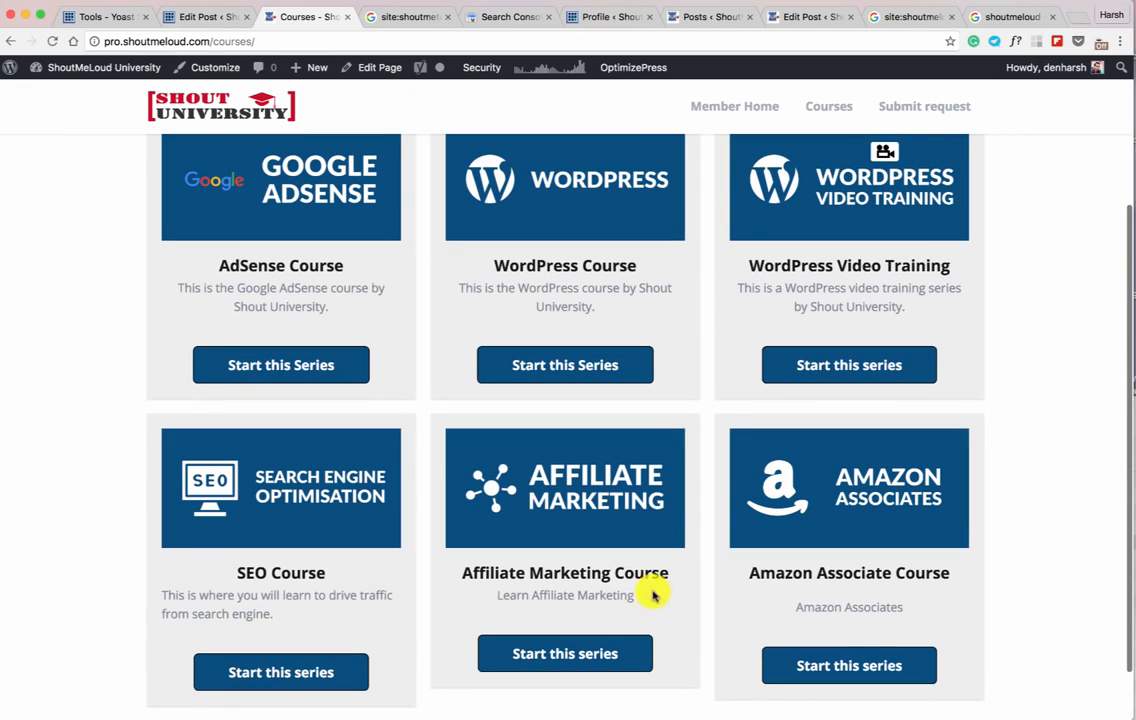
pyautogui.keyDown('super'); pyautogui.click(594, 654); pyautogui.keyUp('super')
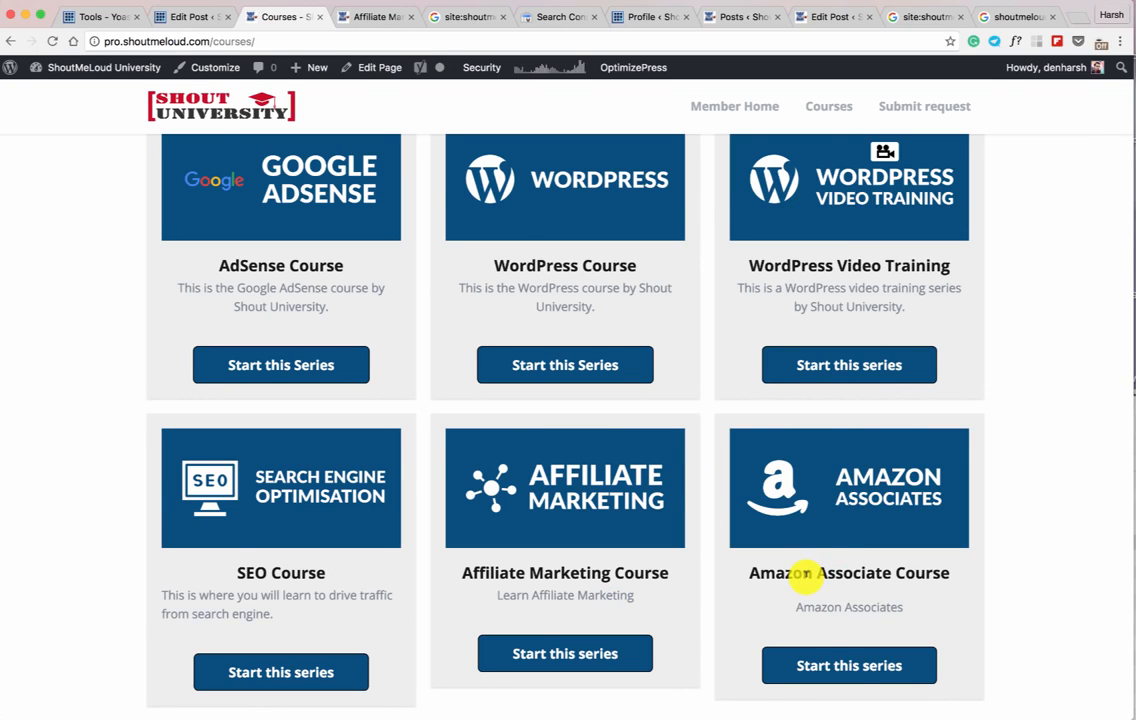
pyautogui.scroll(3, 299, 279)
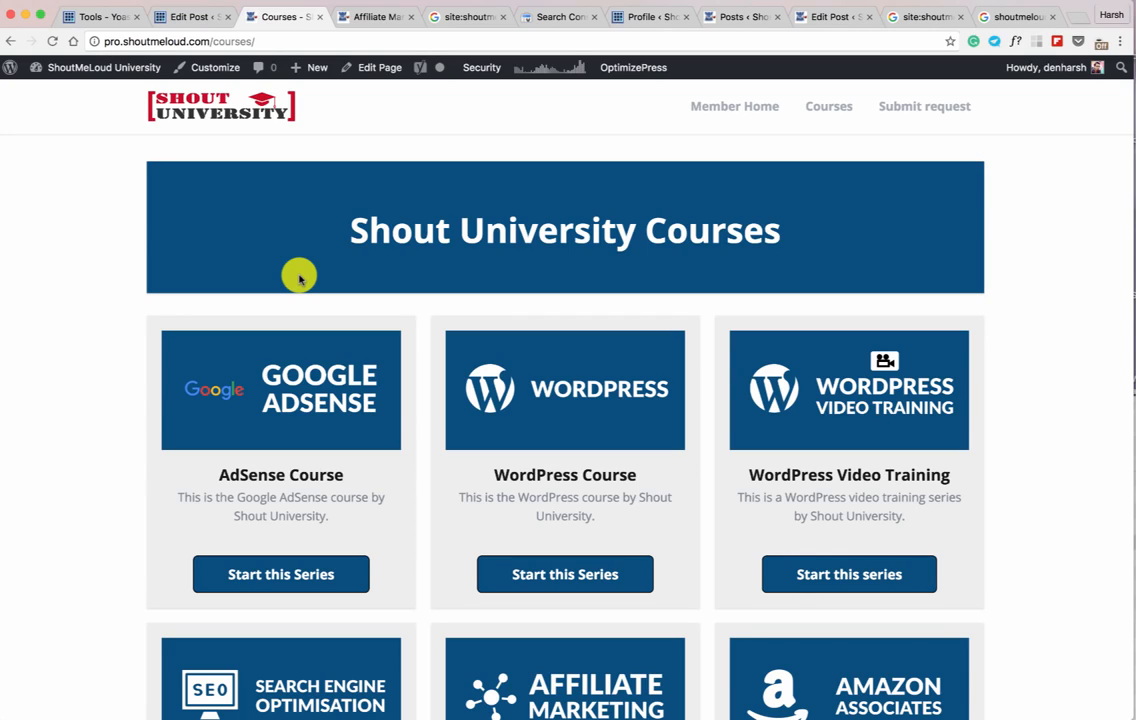
pyautogui.click(172, 15)
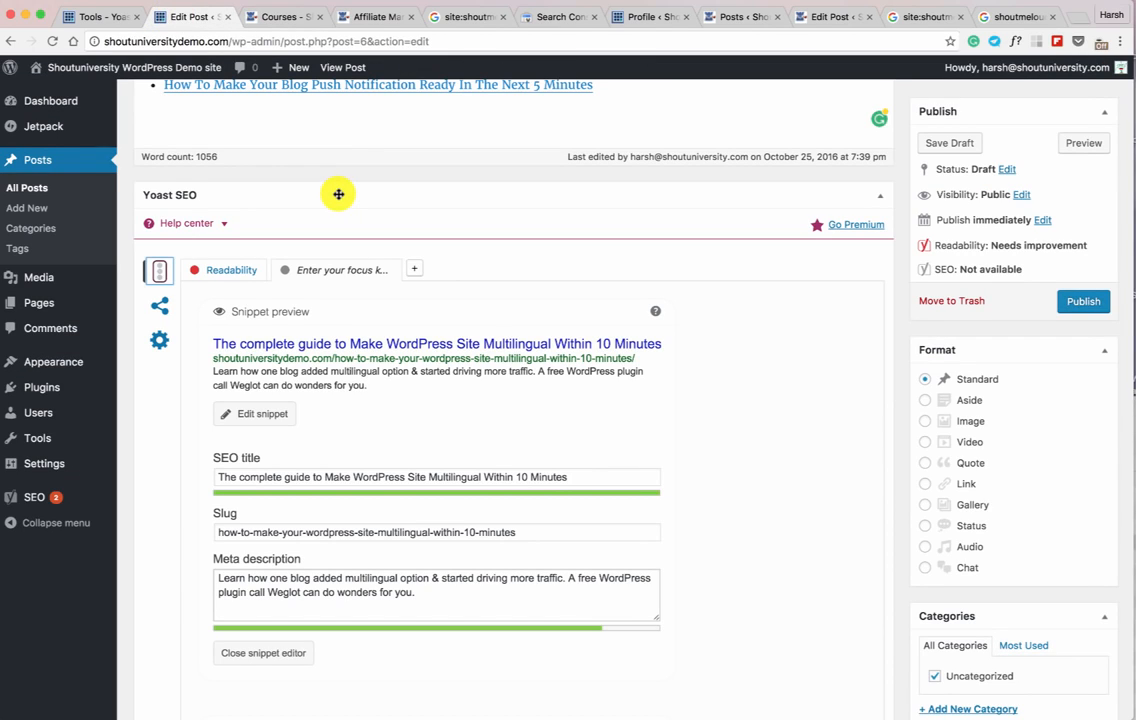